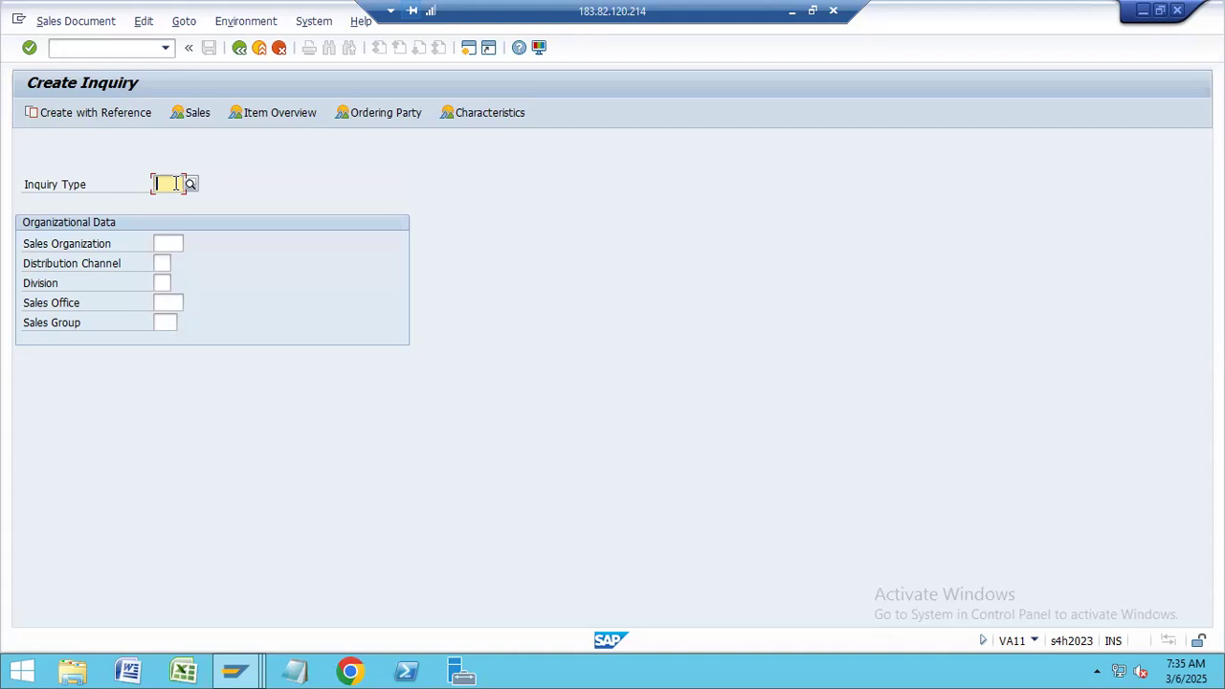
# - Enter NSOR, Standard Order NIS1, as the inquiry type
pyautogui.write('ni')
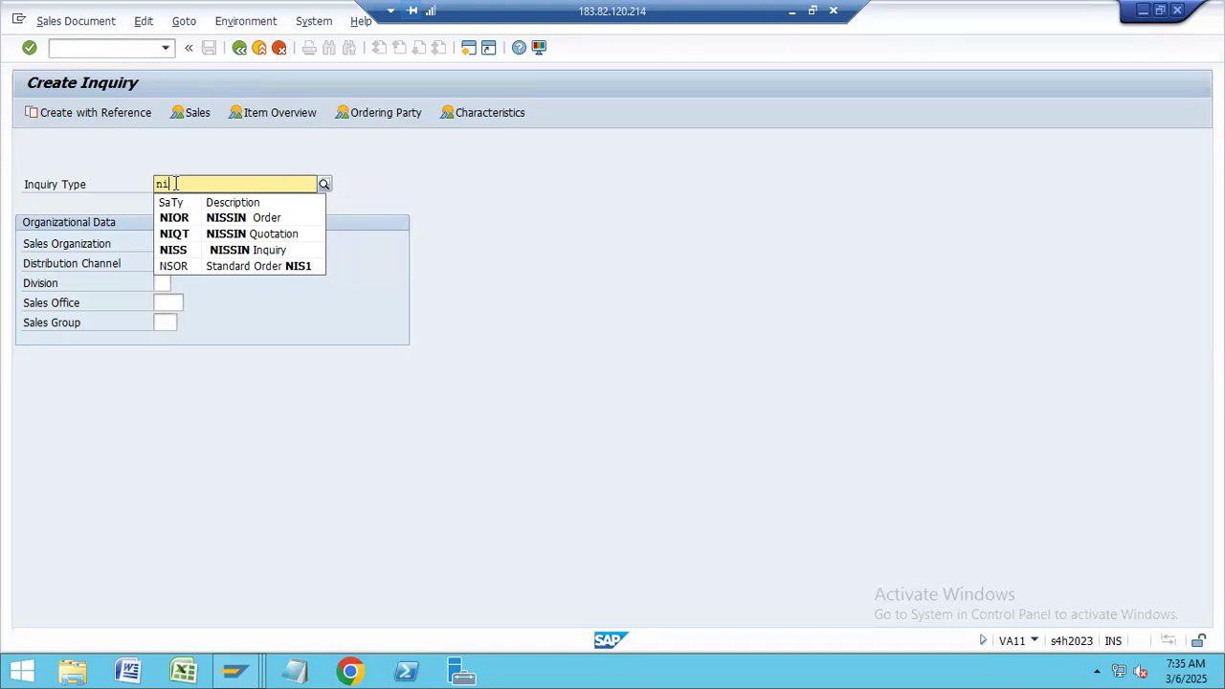
pyautogui.press('BackSpace')
pyautogui.write('so')
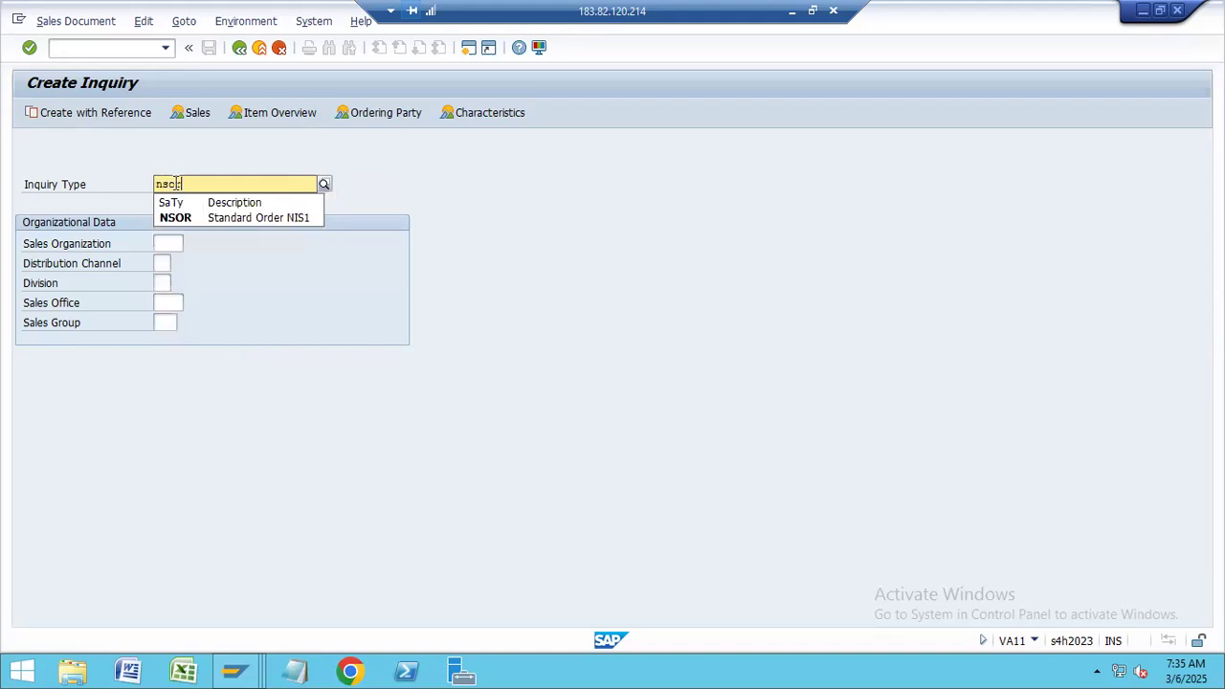
pyautogui.click(175, 218)
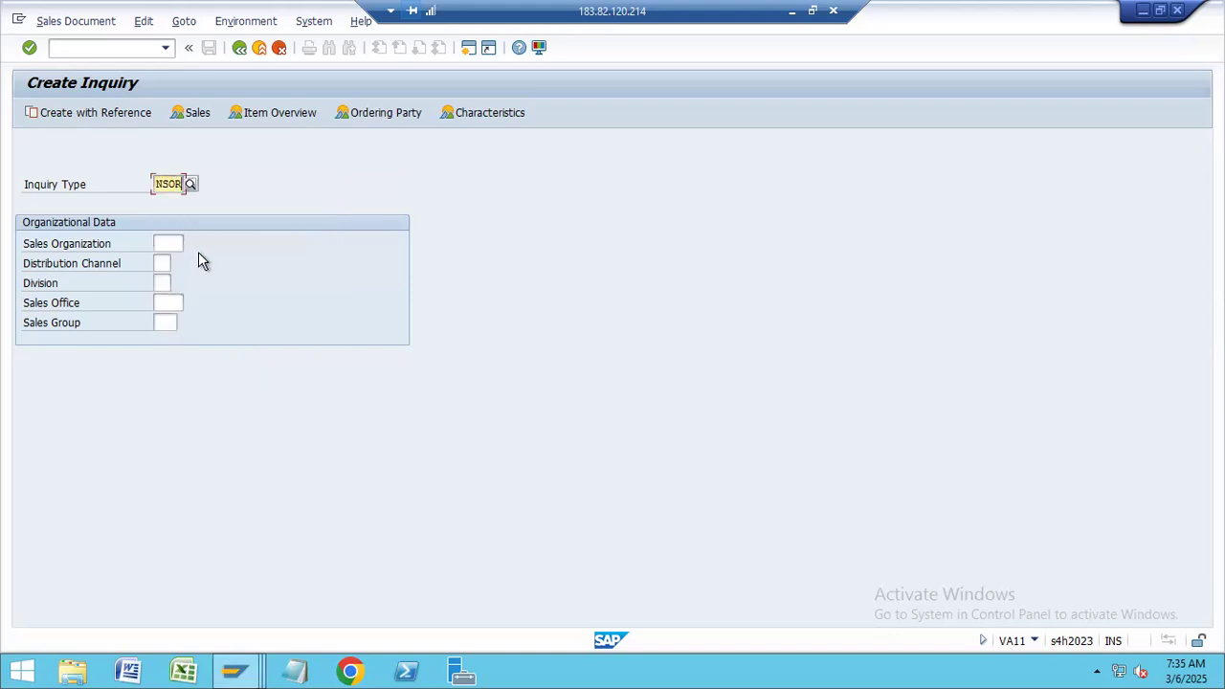
# - Fill in the organizational data with sales organization NISO, distribution channel ND and division NI
pyautogui.click(177, 243)
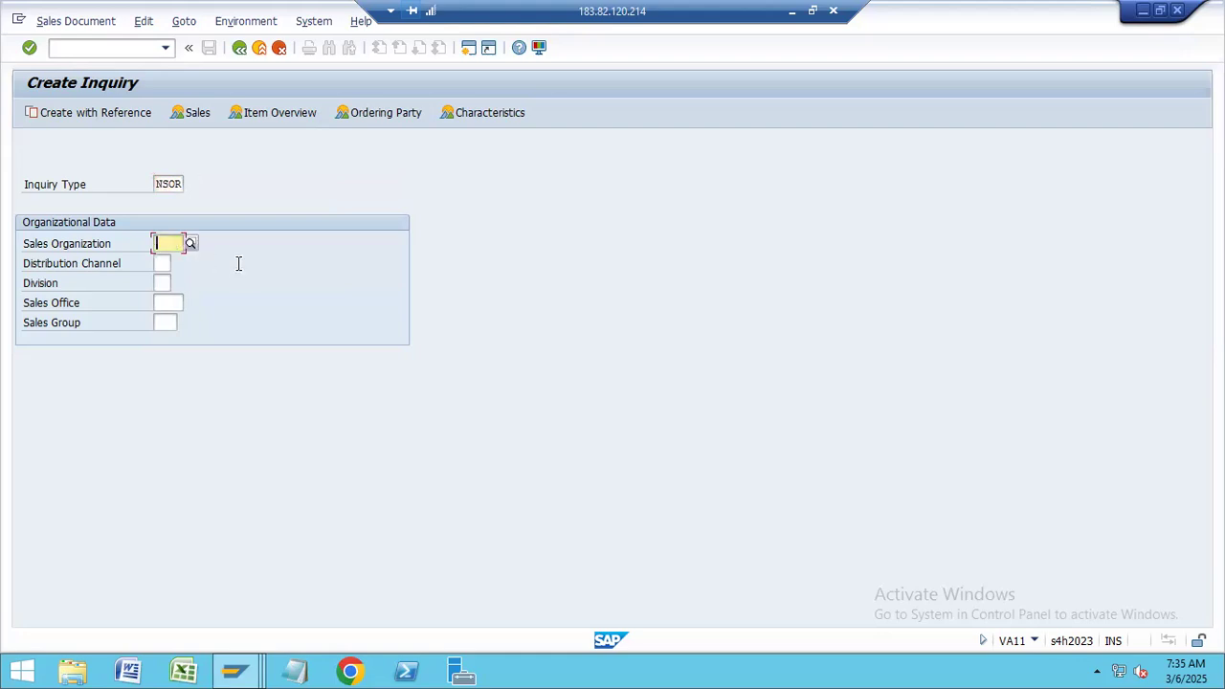
pyautogui.write('niso')
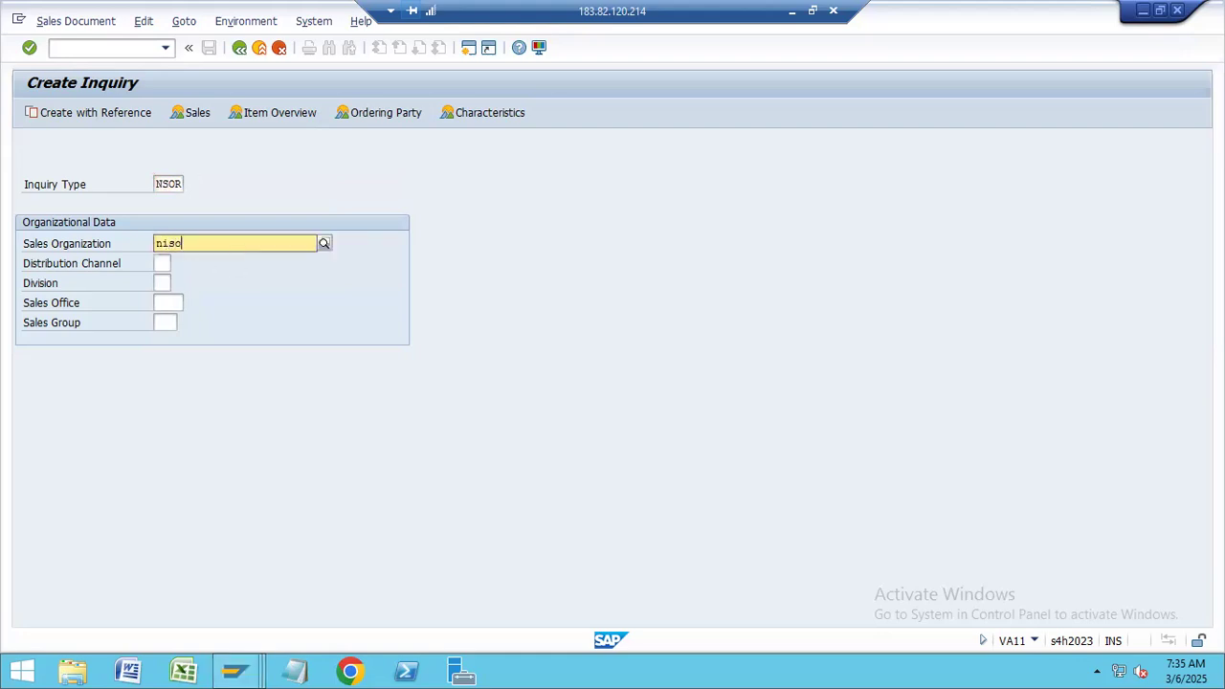
pyautogui.click(238, 275)
pyautogui.click(238, 263)
pyautogui.write('n')
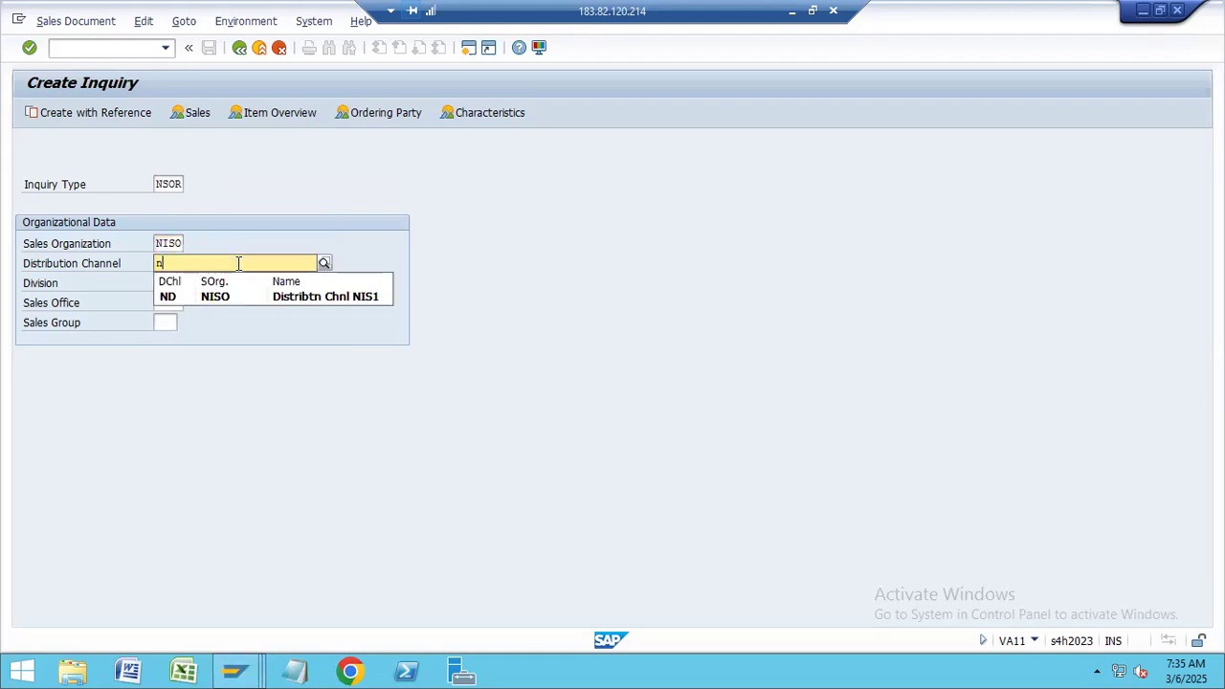
pyautogui.write('d')
pyautogui.press('Down')
pyautogui.press('Return')
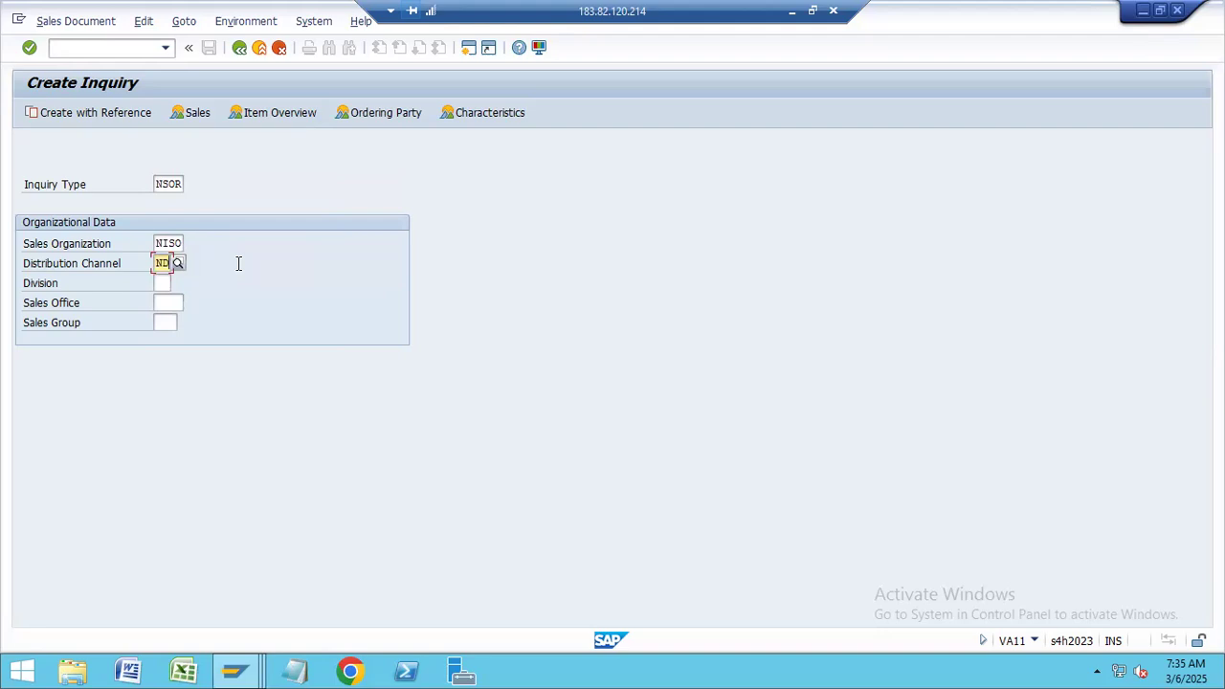
pyautogui.write('ni')
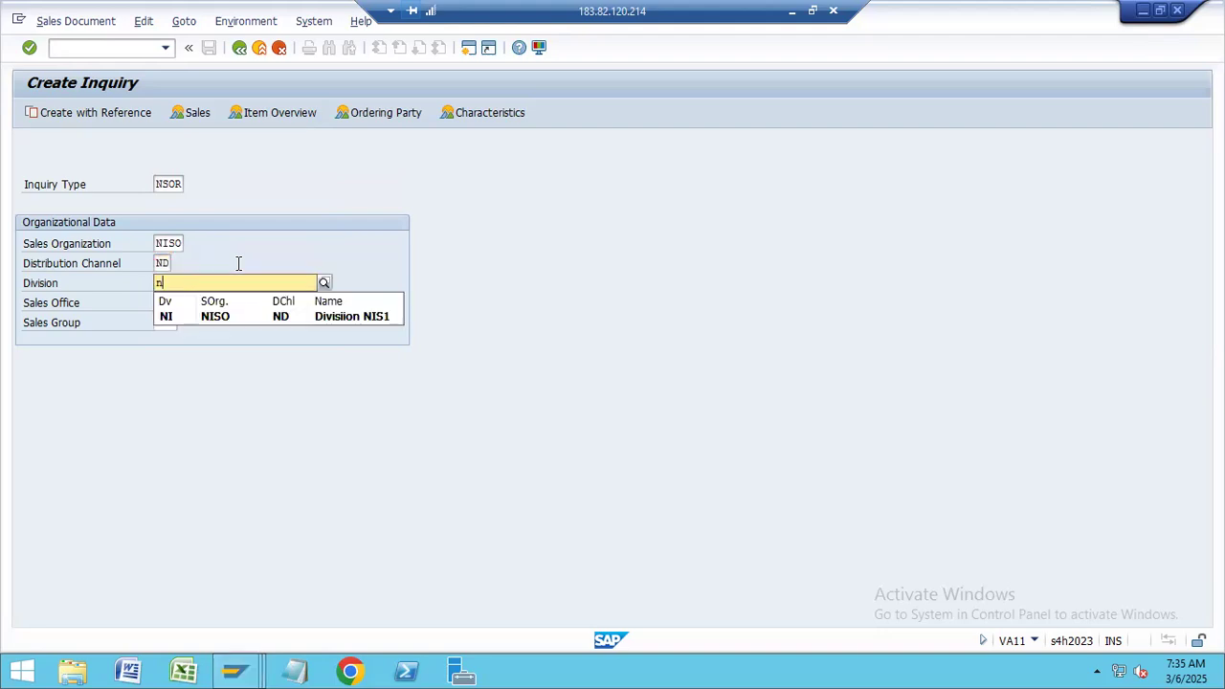
pyautogui.press('Down')
pyautogui.press('Return')
# - Set the sales office to NISO and the sales group to NIS, and submit the organizational data
pyautogui.press('Tab')
pyautogui.write('n')
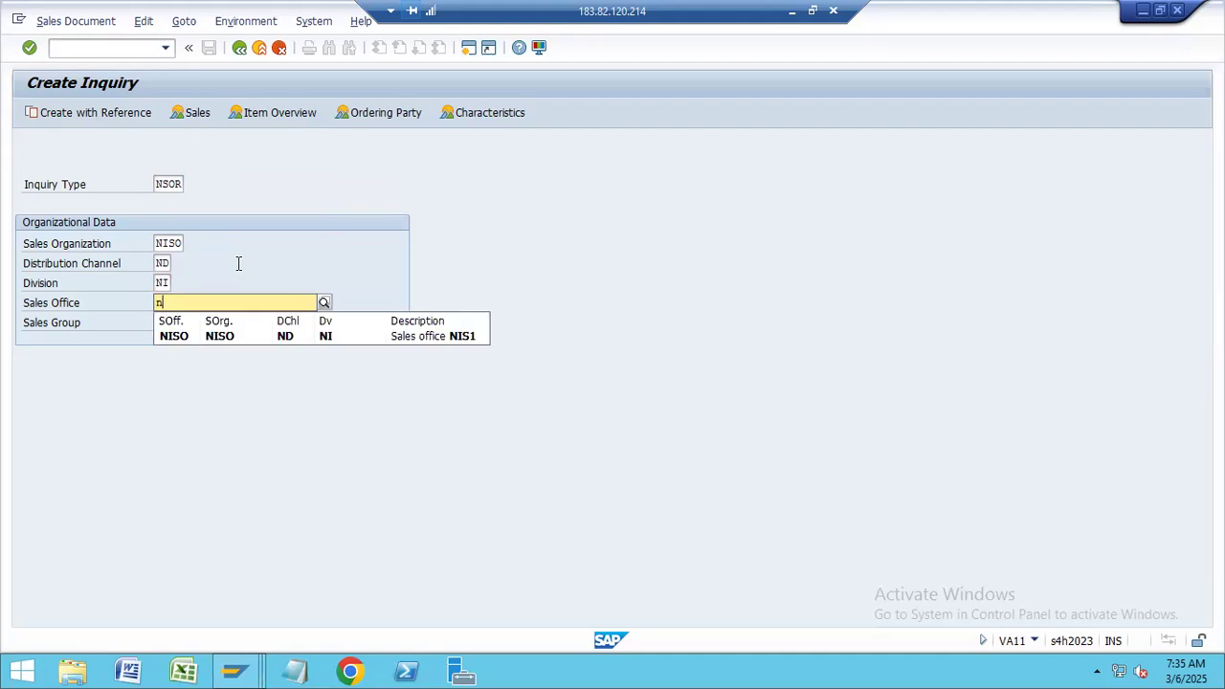
pyautogui.press('Down')
pyautogui.press('Return')
pyautogui.press('Tab')
pyautogui.write('n')
pyautogui.press('Down')
pyautogui.press('Return')
pyautogui.press('Return')
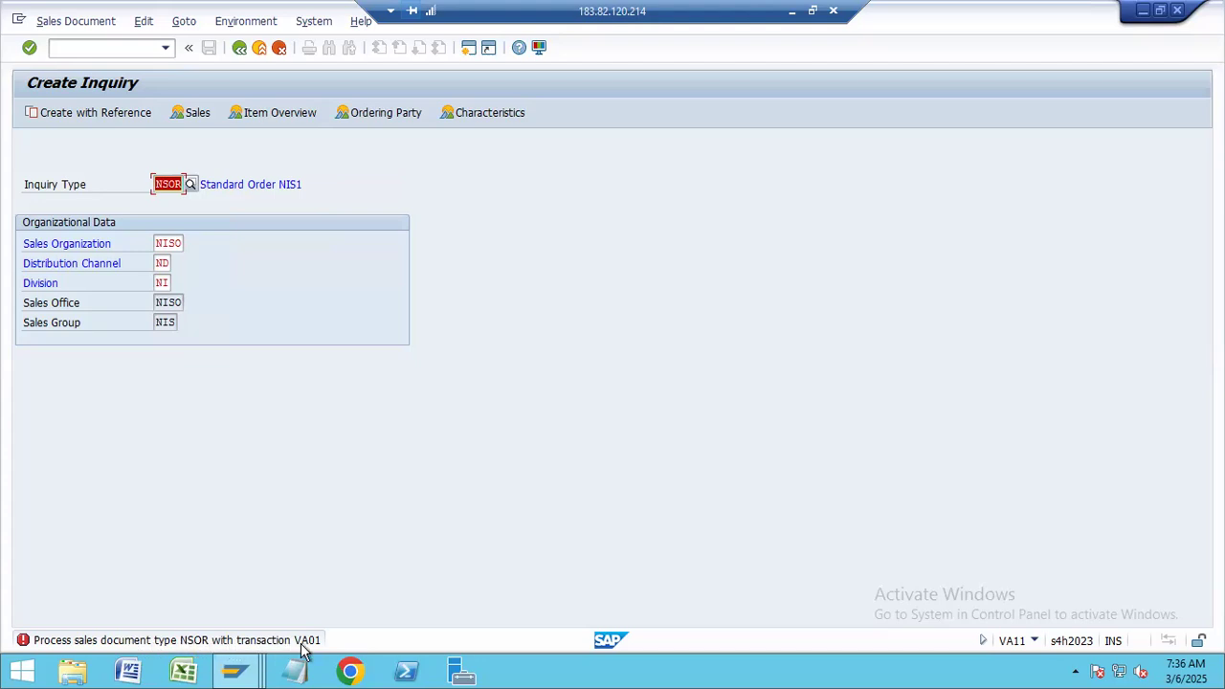
# - View the long text of the status message, close it, and clear the inquiry type
pyautogui.doubleClick(142, 648)
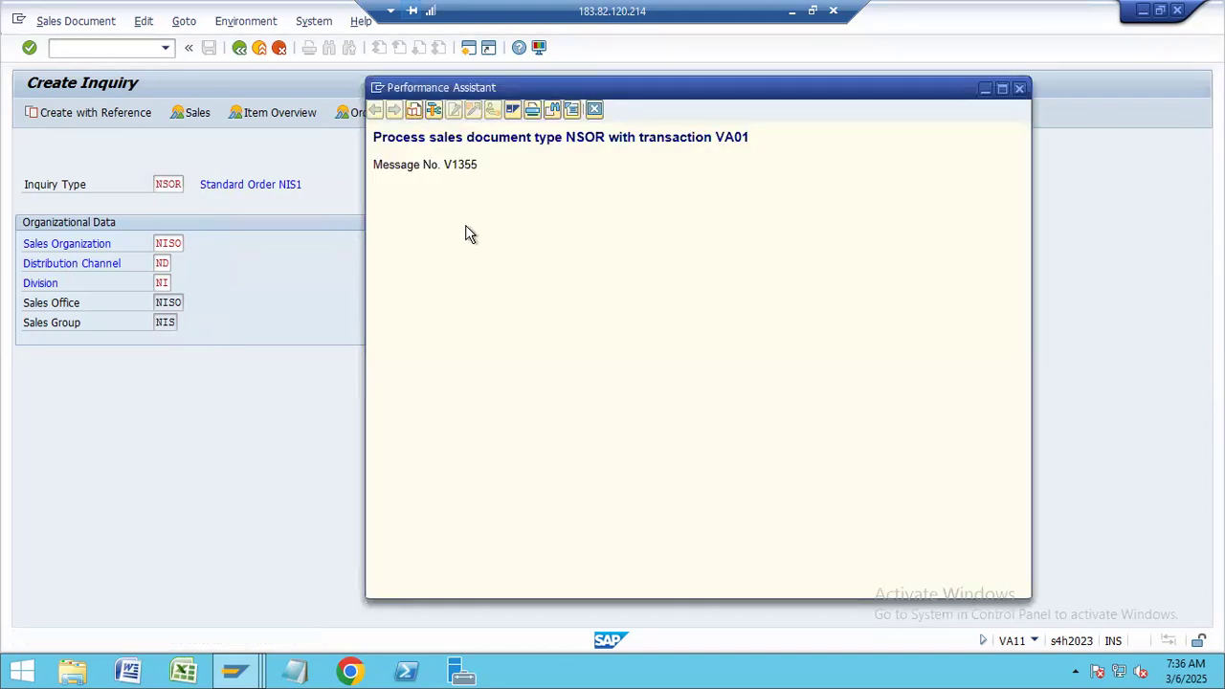
pyautogui.click(595, 110)
pyautogui.click(181, 187)
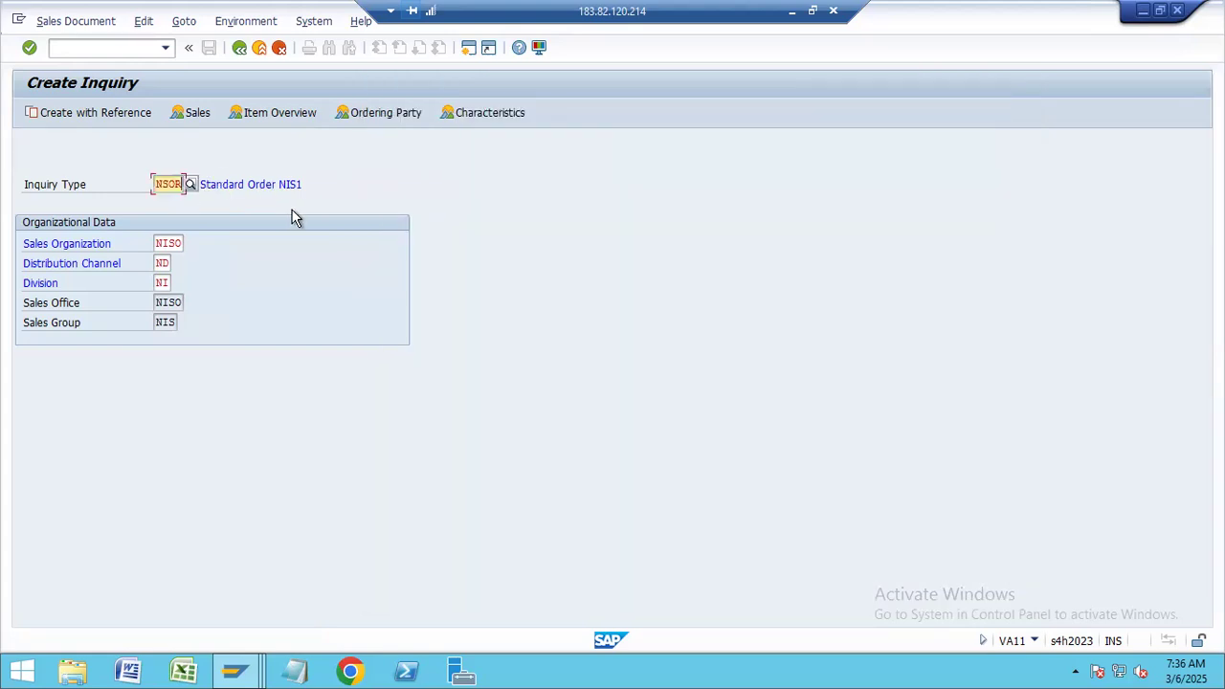
pyautogui.press('BackSpace')
pyautogui.press('BackSpace')
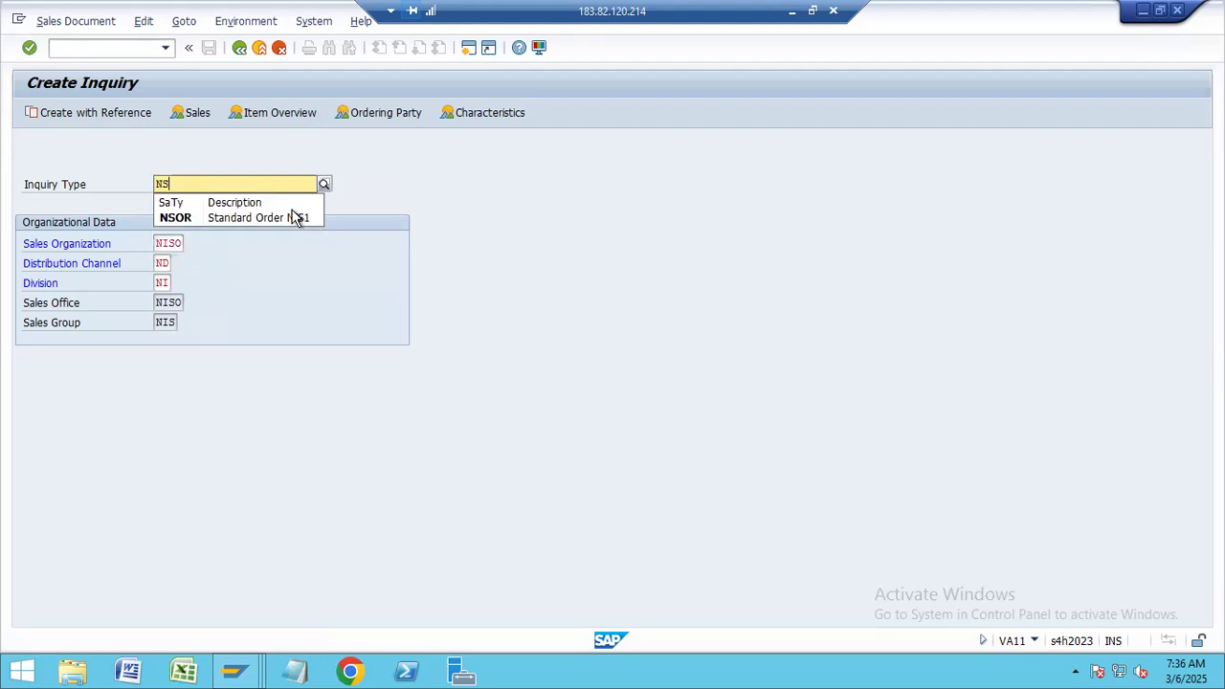
pyautogui.press('BackSpace')
pyautogui.press('BackSpace')
# - Leave inquiry creation and start transaction VA01 for creating sales documents
pyautogui.click(150, 49)
pyautogui.write('/n')
pyautogui.press('Return')
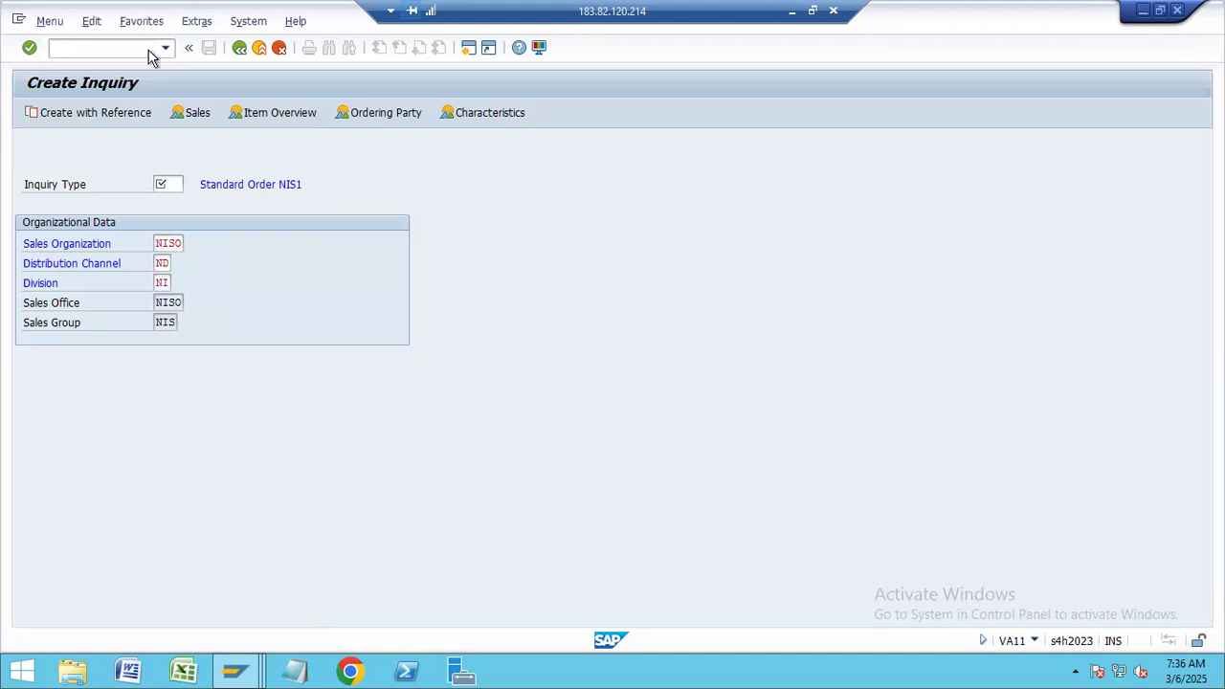
pyautogui.write('va01')
pyautogui.press('Return')
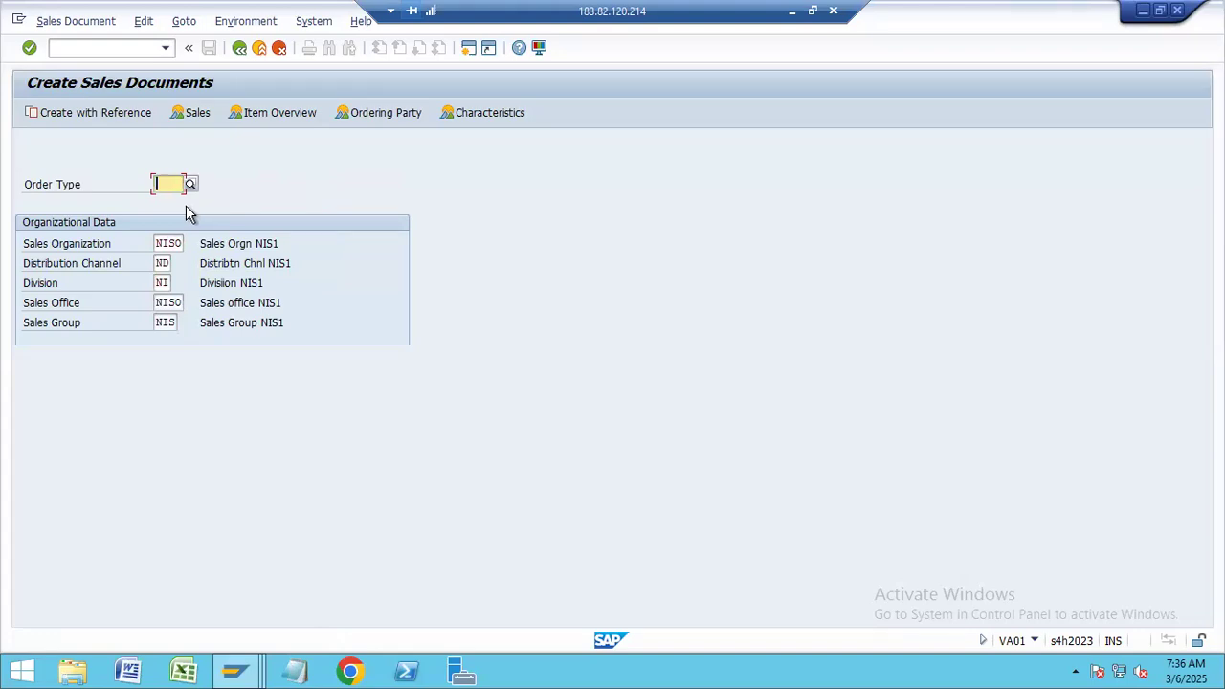
# - Enter NSOR as the order type and continue to the standard order overview
pyautogui.write('n')
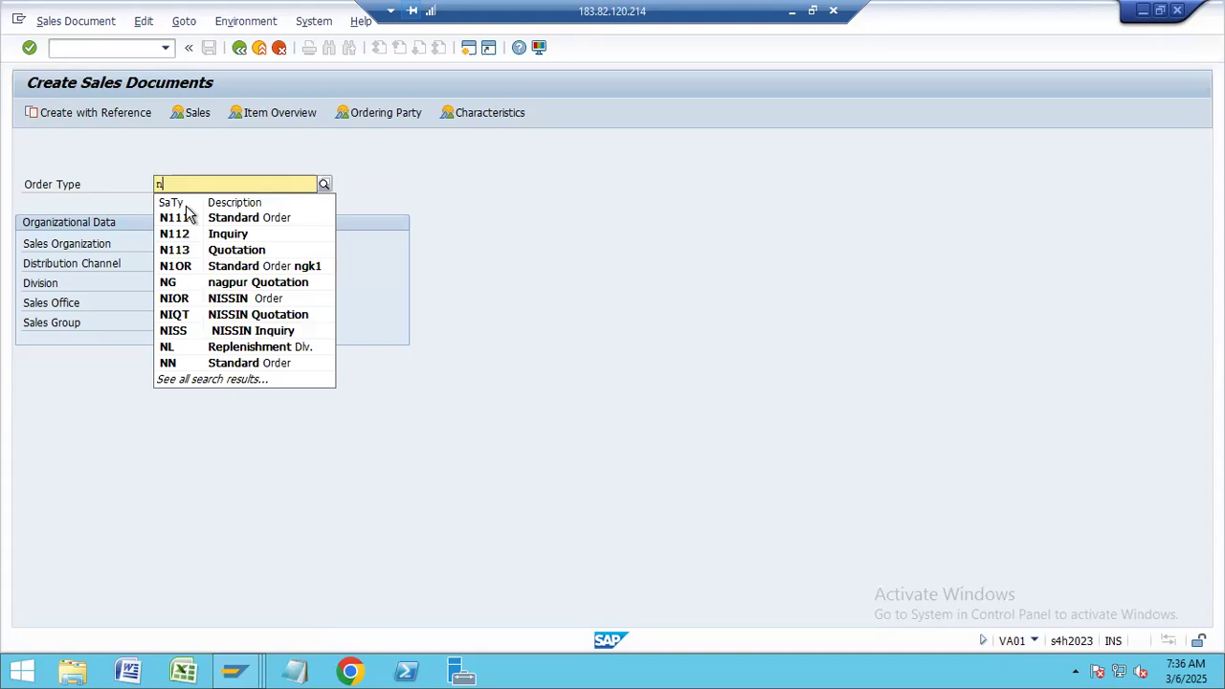
pyautogui.write('i')
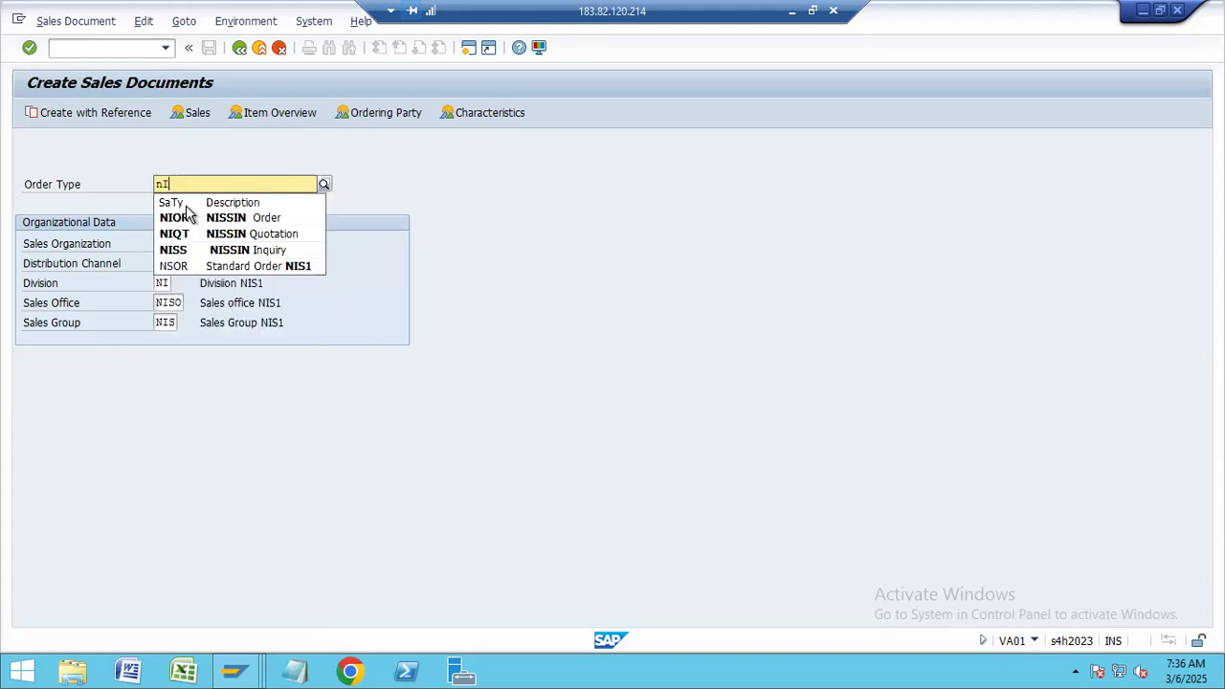
pyautogui.press('BackSpace')
pyautogui.write('SOR')
pyautogui.press('Return')
pyautogui.press('Return')
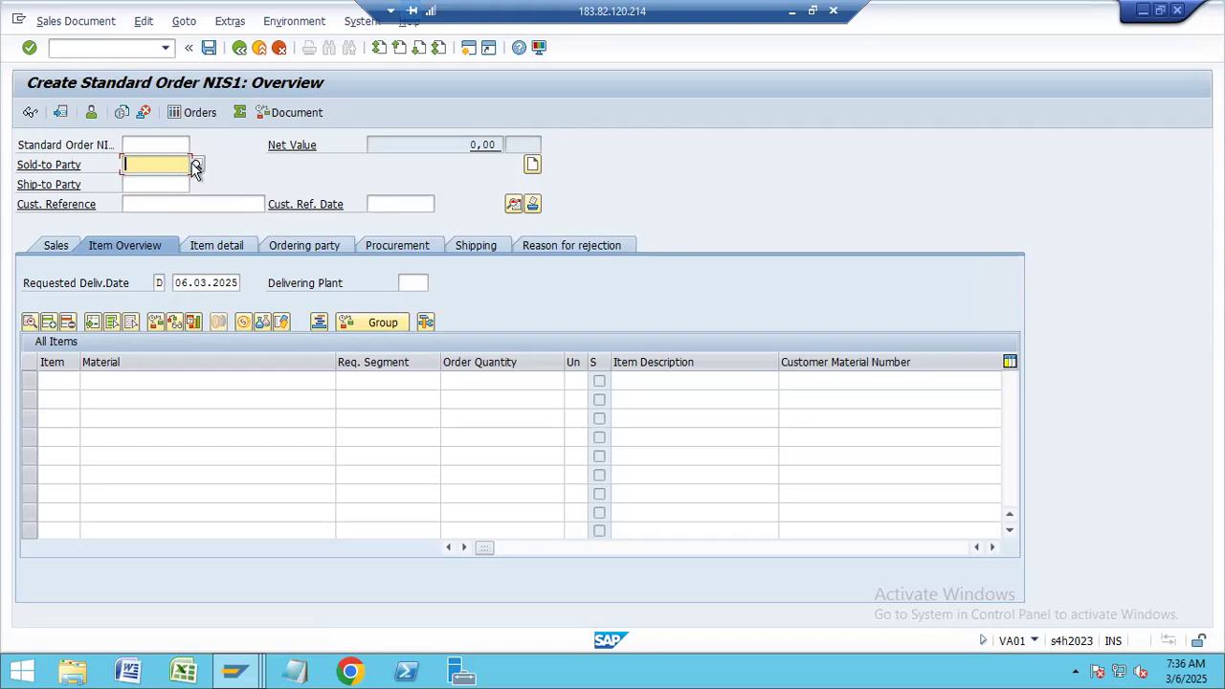
# - Search for the sold-to party by sales group using the prefilled organizational criteria
pyautogui.click(196, 165)
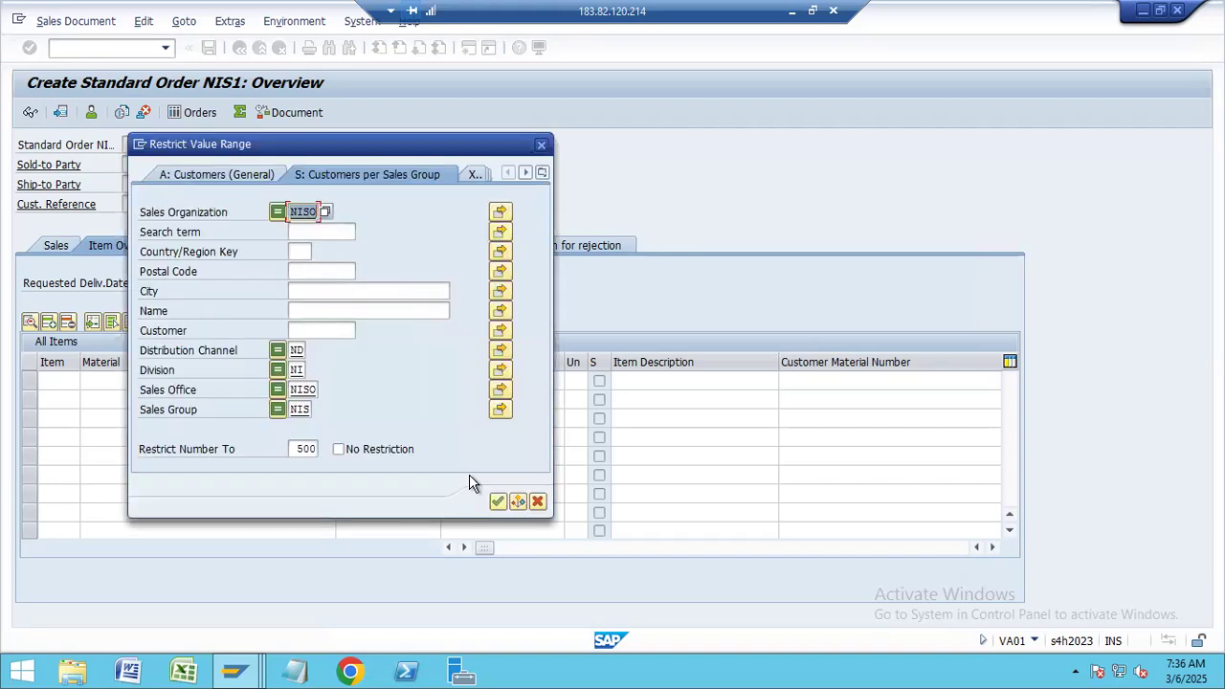
pyautogui.click(498, 502)
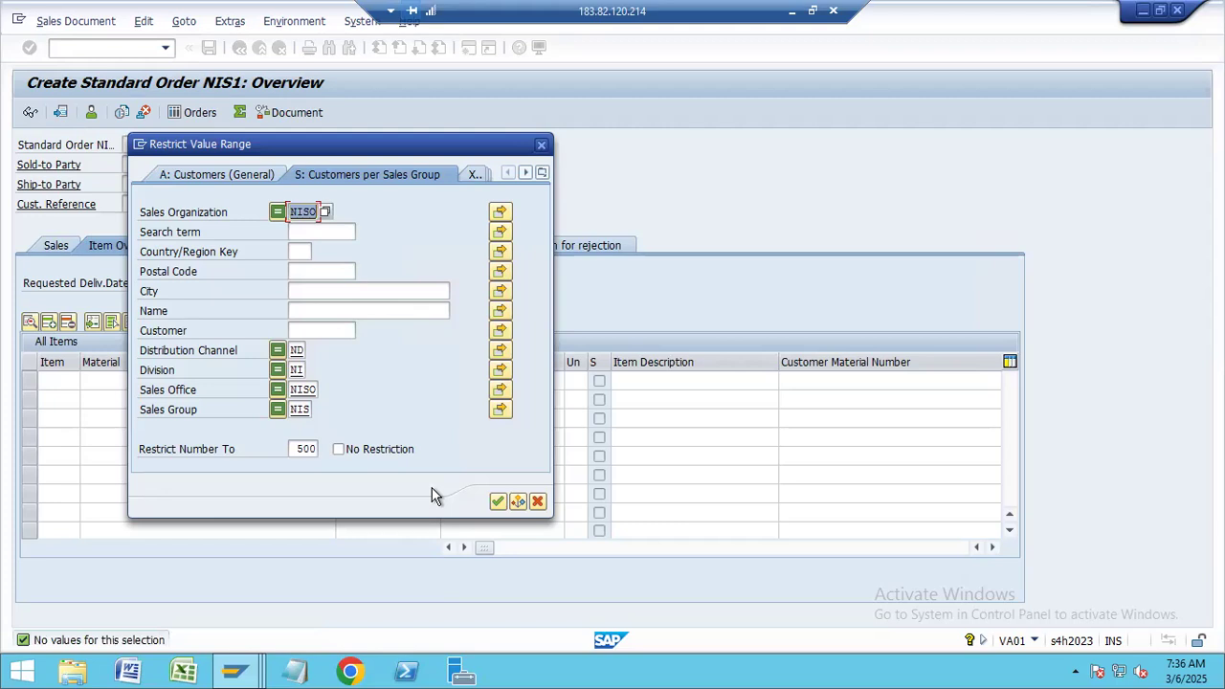
pyautogui.click(498, 503)
pyautogui.moveTo(387, 140); pyautogui.dragTo(544, 131)
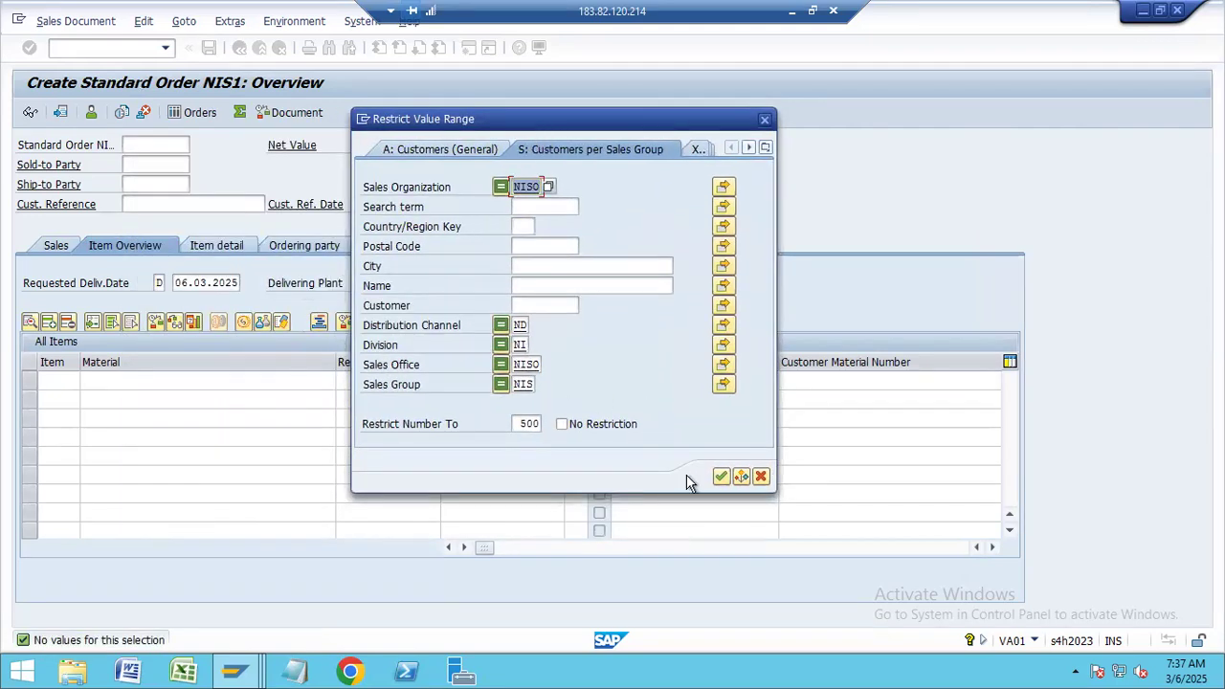
pyautogui.click(721, 477)
# - Look through the alternative customer search methods, including the general search and the search by address attributes
pyautogui.click(453, 153)
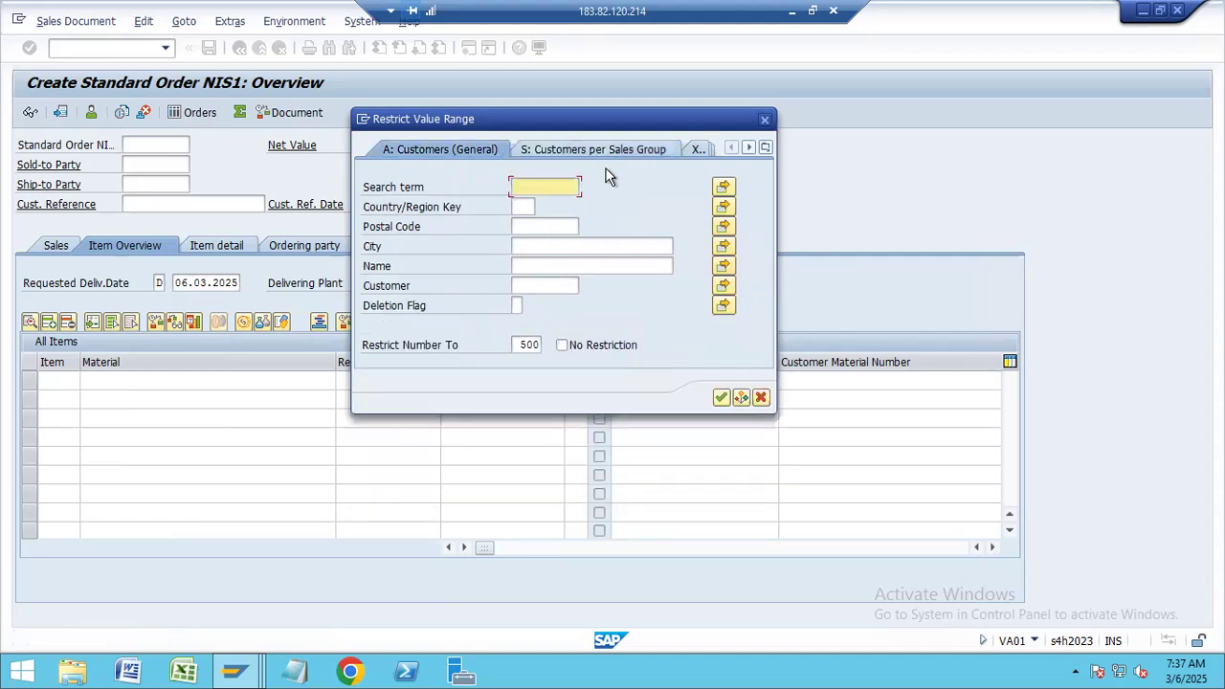
pyautogui.click(767, 149)
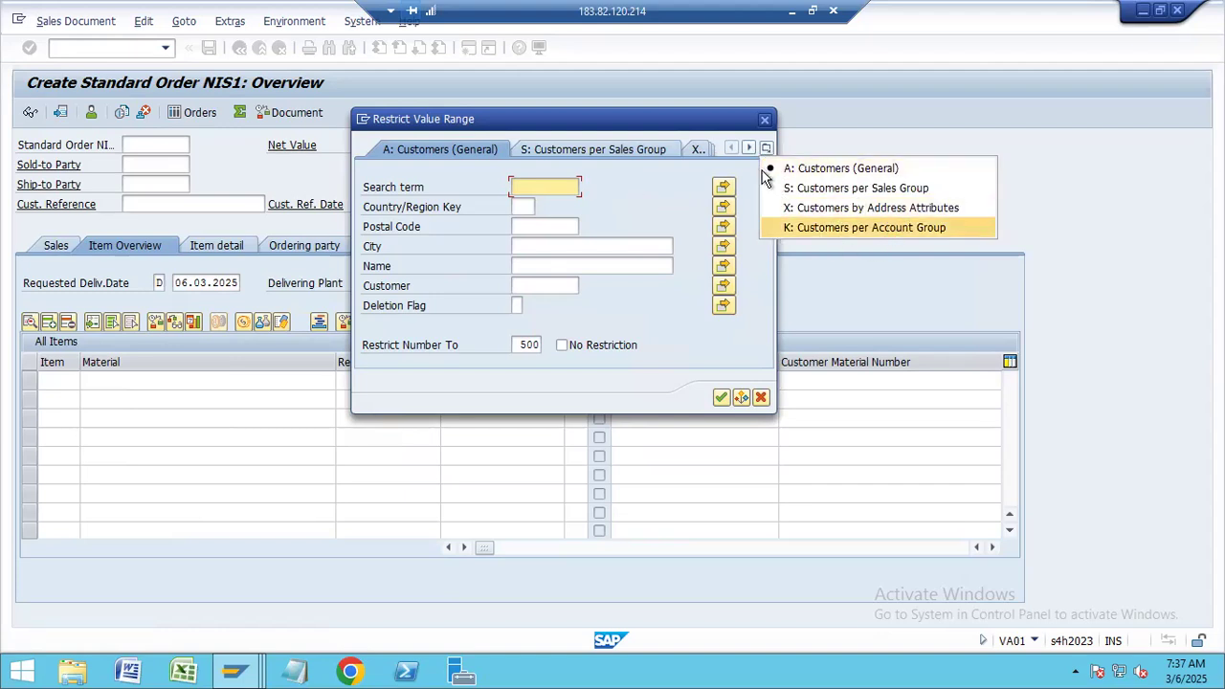
pyautogui.click(561, 149)
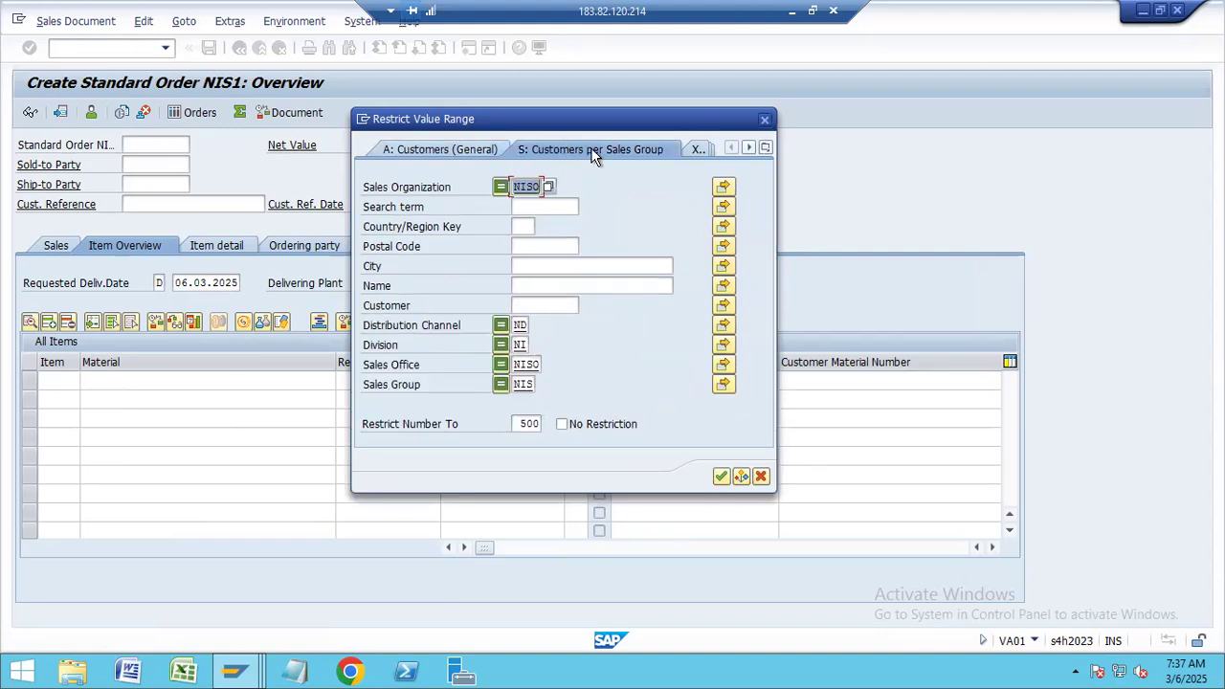
pyautogui.click(703, 150)
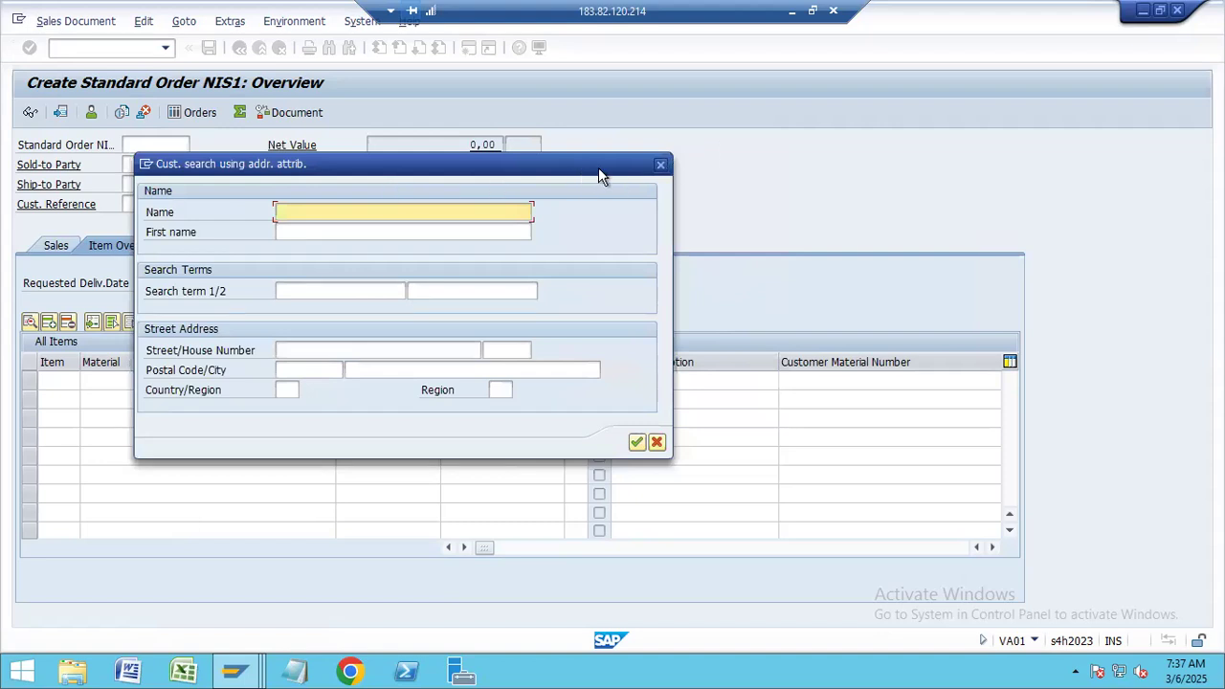
pyautogui.click(660, 168)
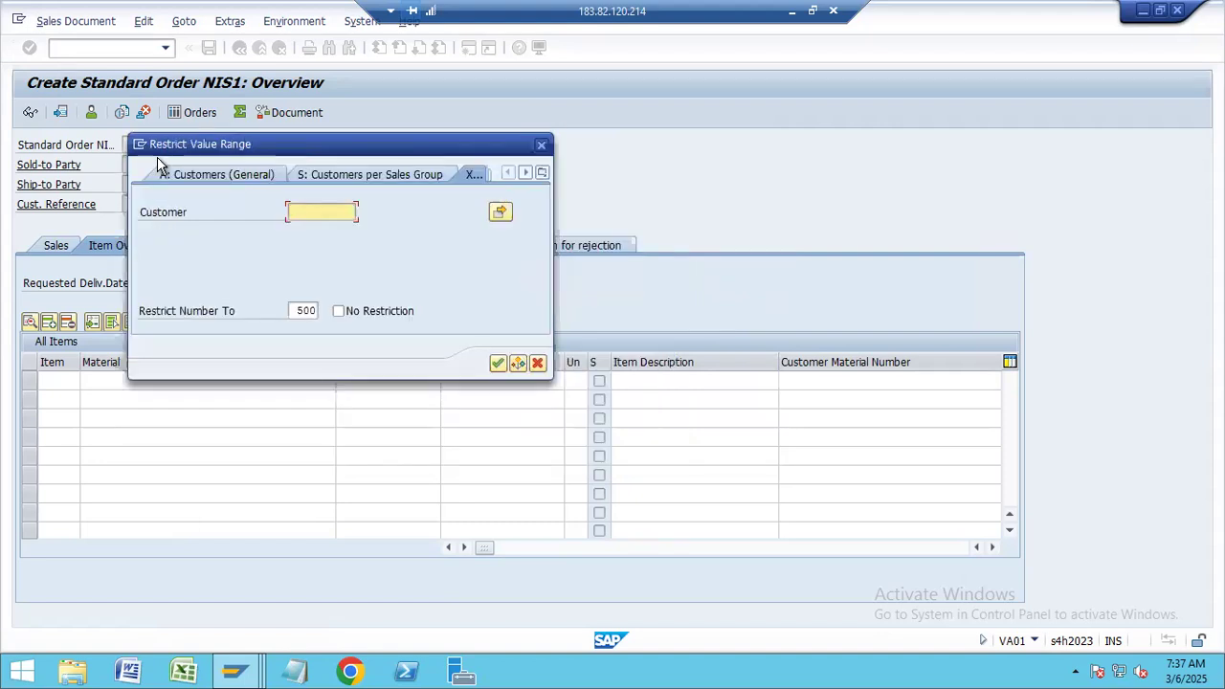
pyautogui.click(543, 173)
pyautogui.click(566, 194)
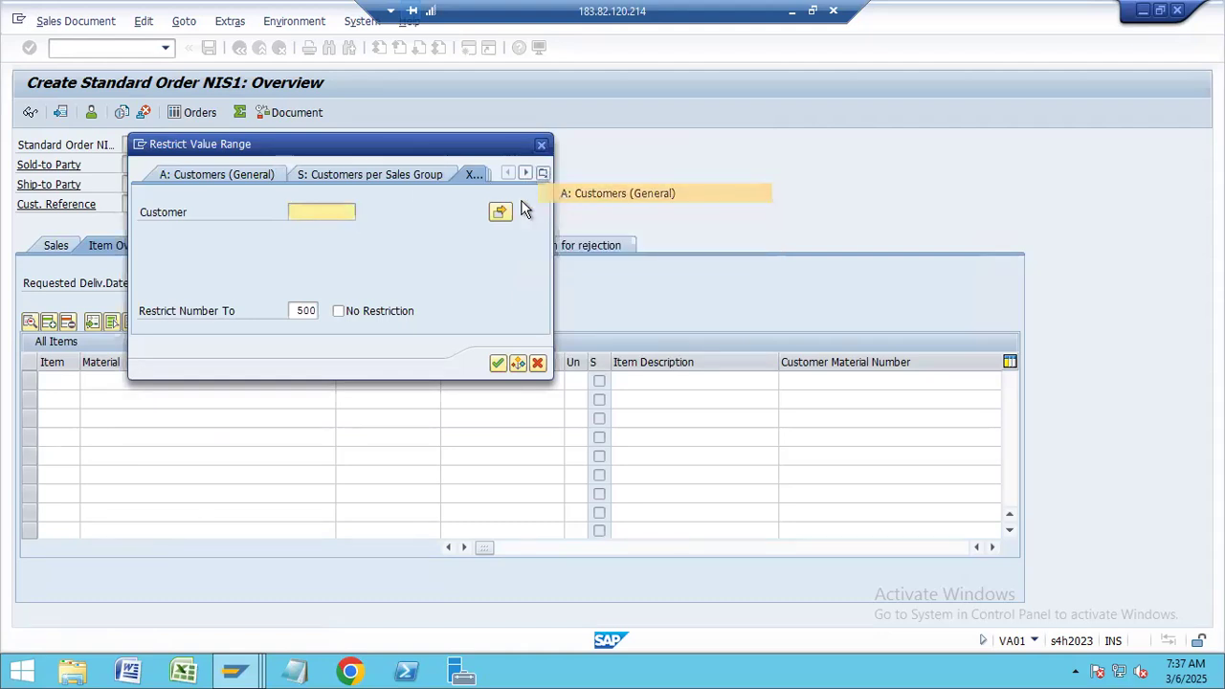
# - Search customers per sales group with the sales office and sales group criteria cleared
pyautogui.click(322, 176)
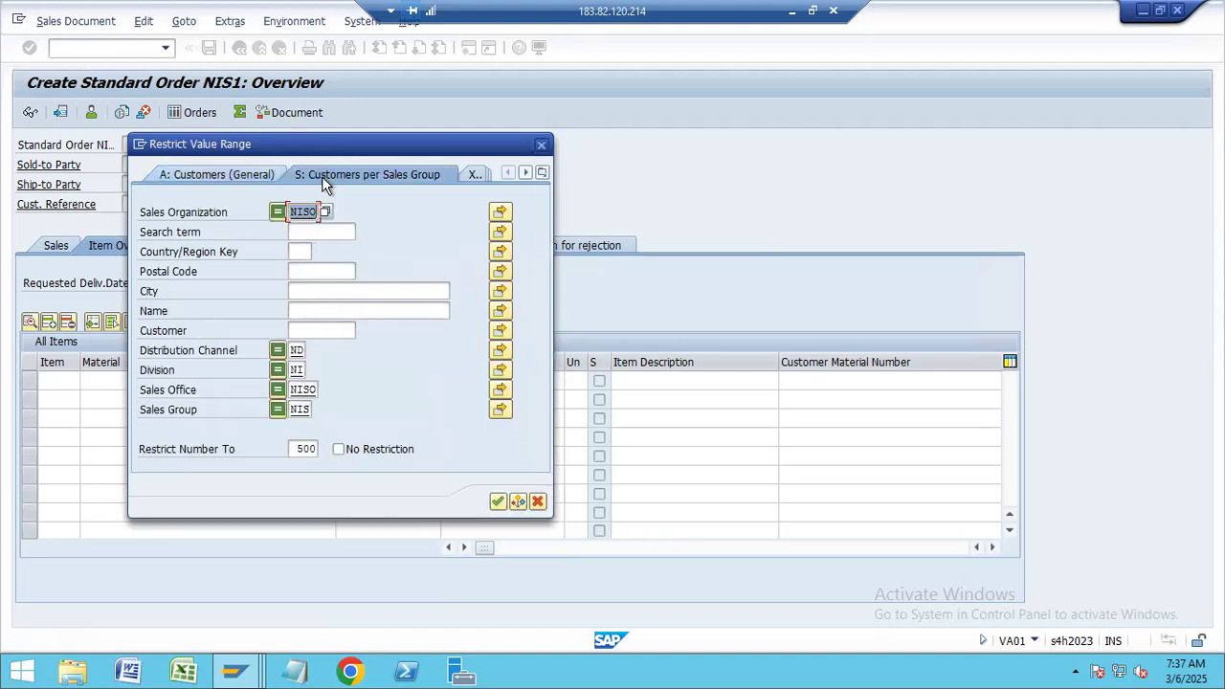
pyautogui.click(305, 353)
pyautogui.press('Tab')
pyautogui.press('Tab')
pyautogui.press('Tab')
pyautogui.press('Tab')
pyautogui.press('Delete')
pyautogui.press('Tab')
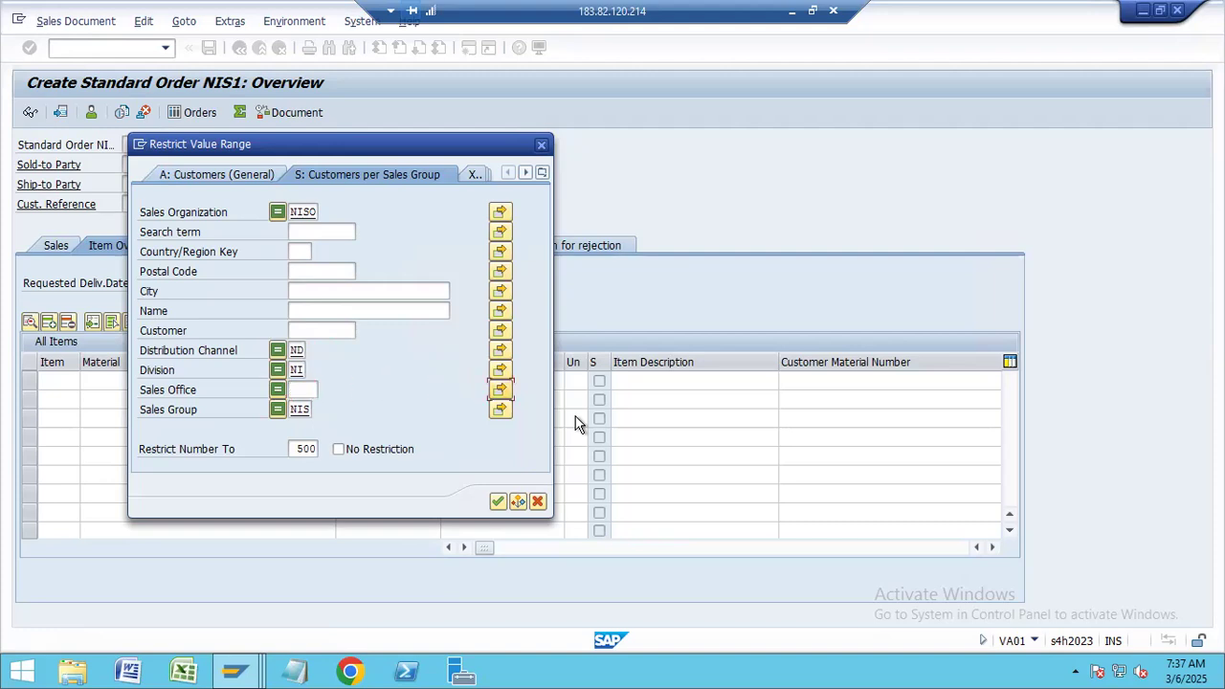
pyautogui.press('Tab')
pyautogui.press('Delete')
pyautogui.press('Return')
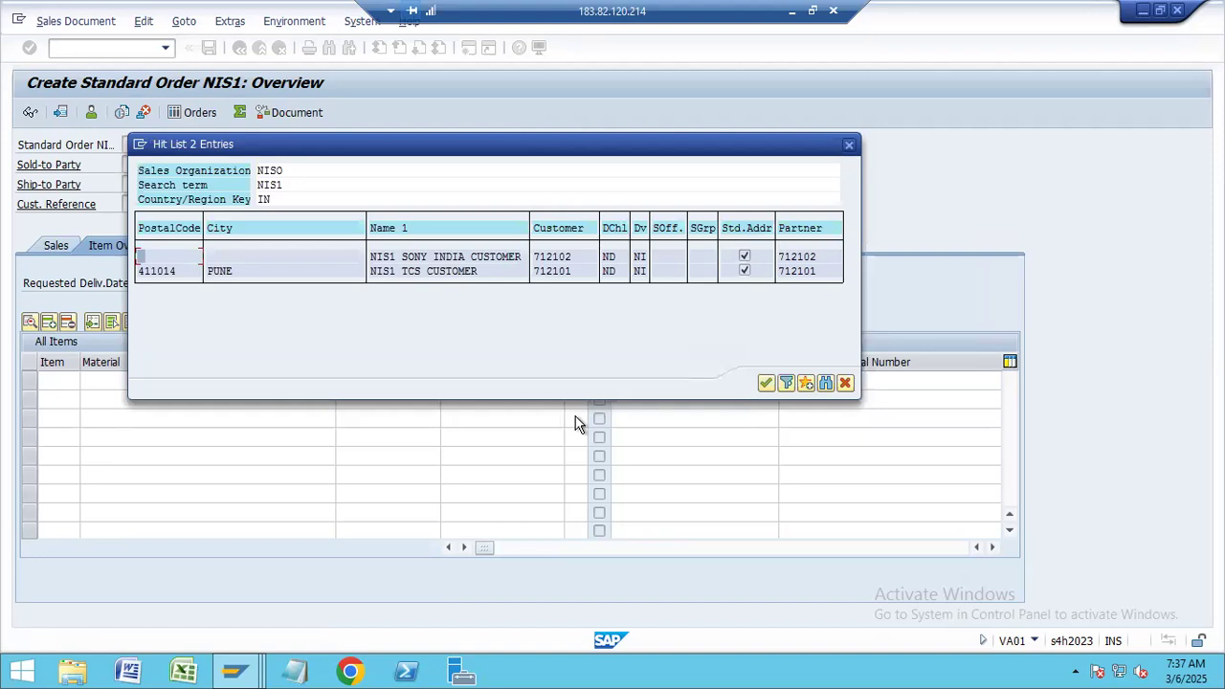
# - Choose NIS1 TCS CUSTOMER as the order's sold-to party and go to the first item's material
pyautogui.click(403, 272)
pyautogui.doubleClick(408, 277)
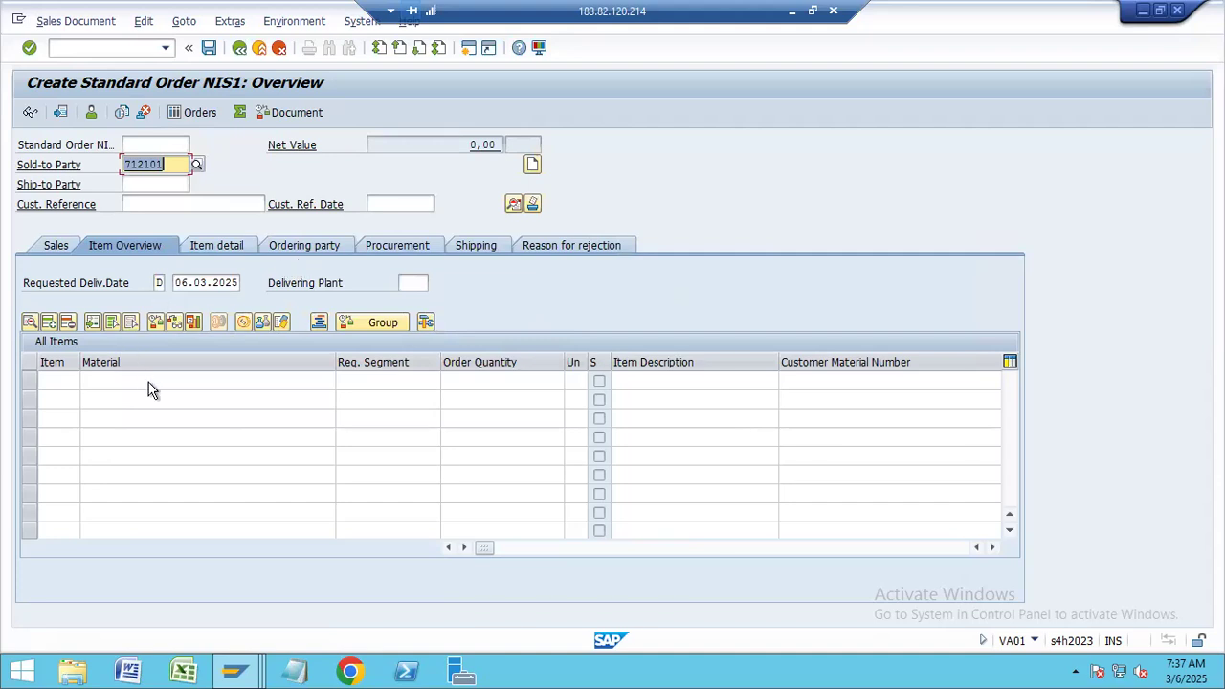
pyautogui.click(285, 383)
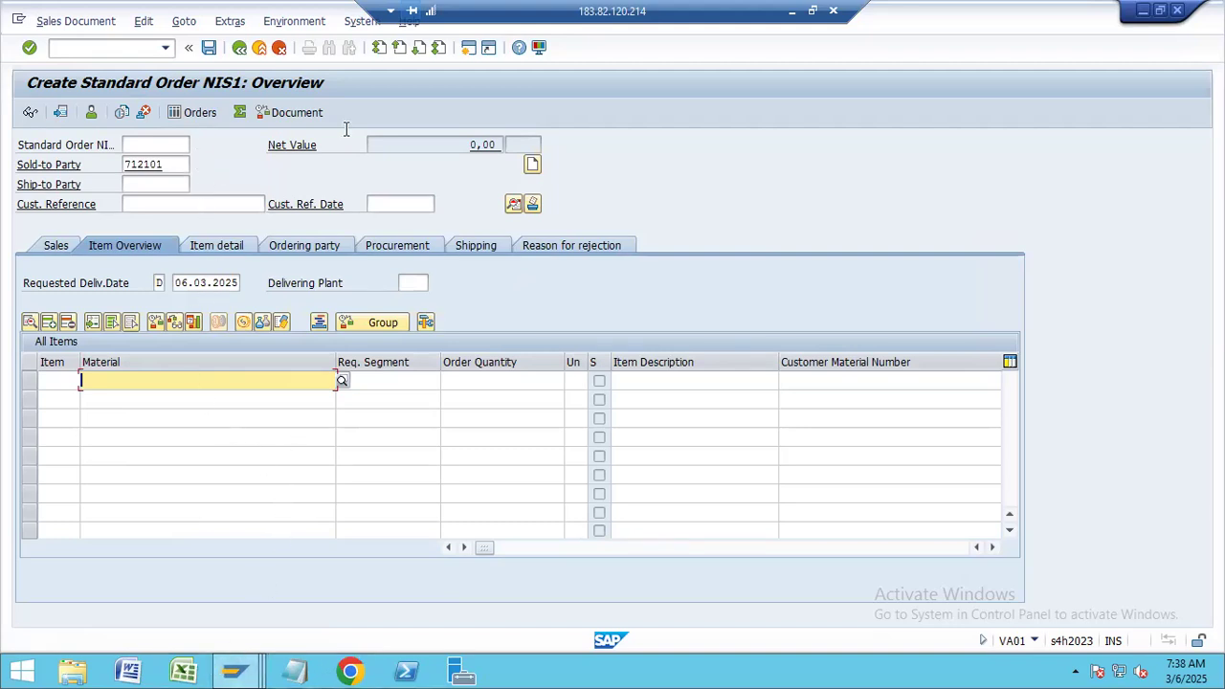
# - Go to SAP Easy Access and open VK11 for creating condition records by condition type
pyautogui.click(1176, 12)
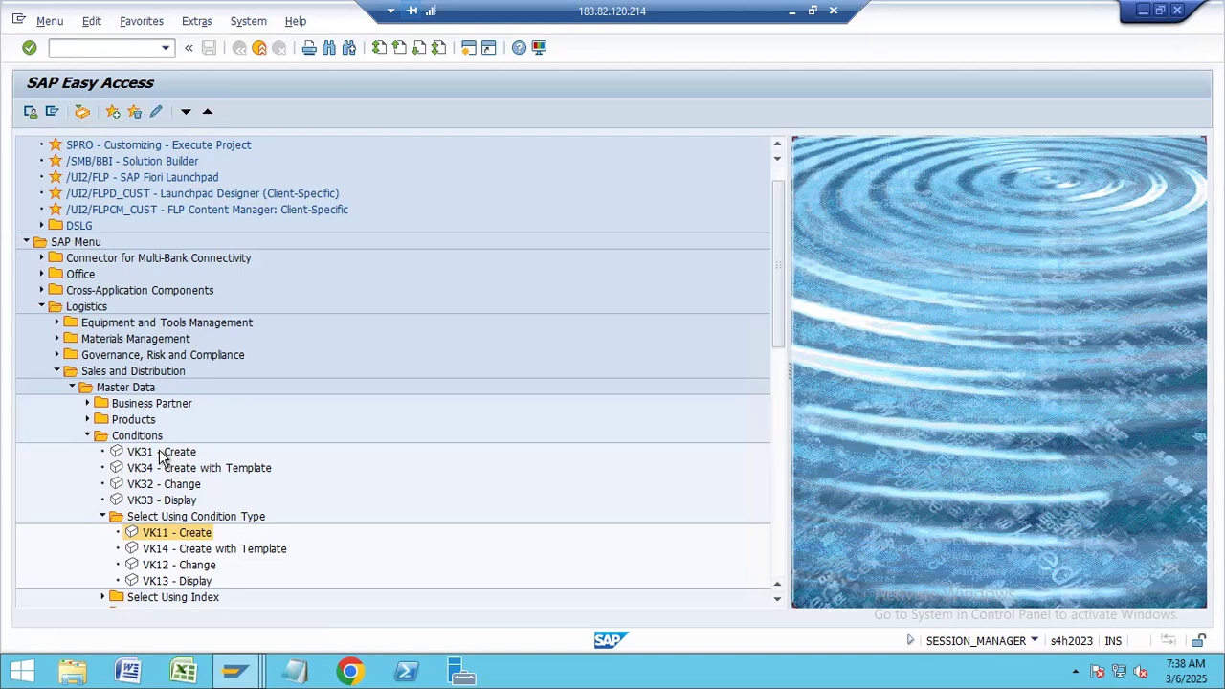
pyautogui.scroll(-1, 205, 533)
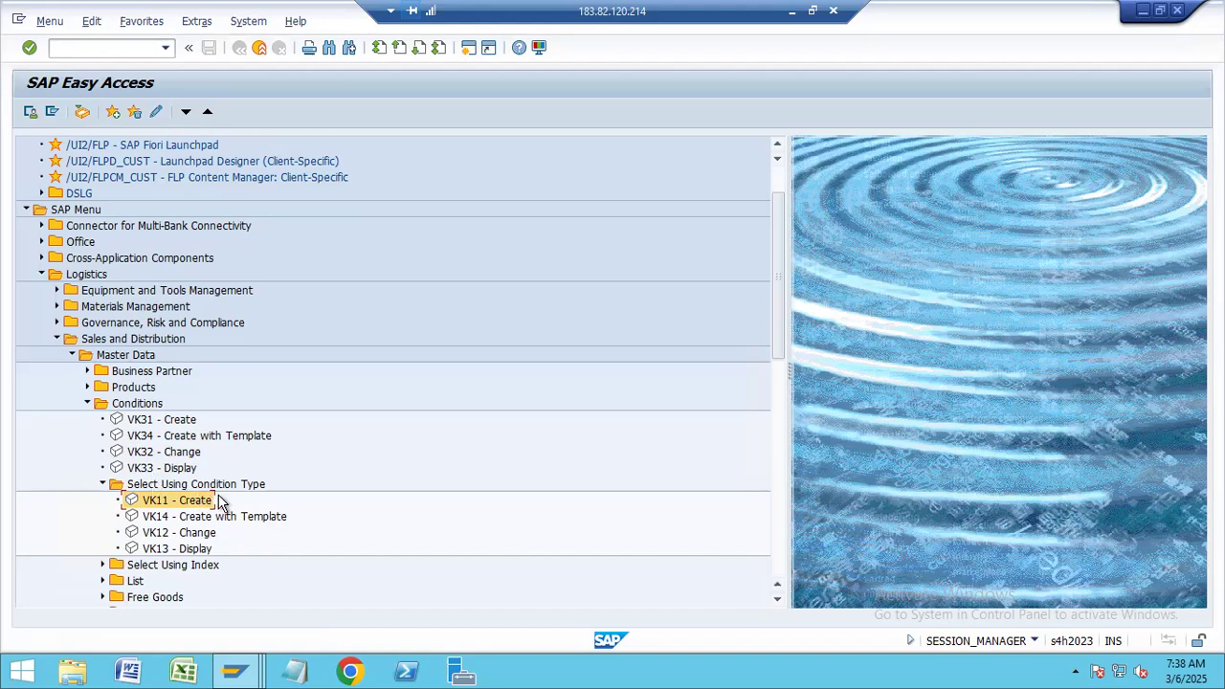
pyautogui.doubleClick(161, 500)
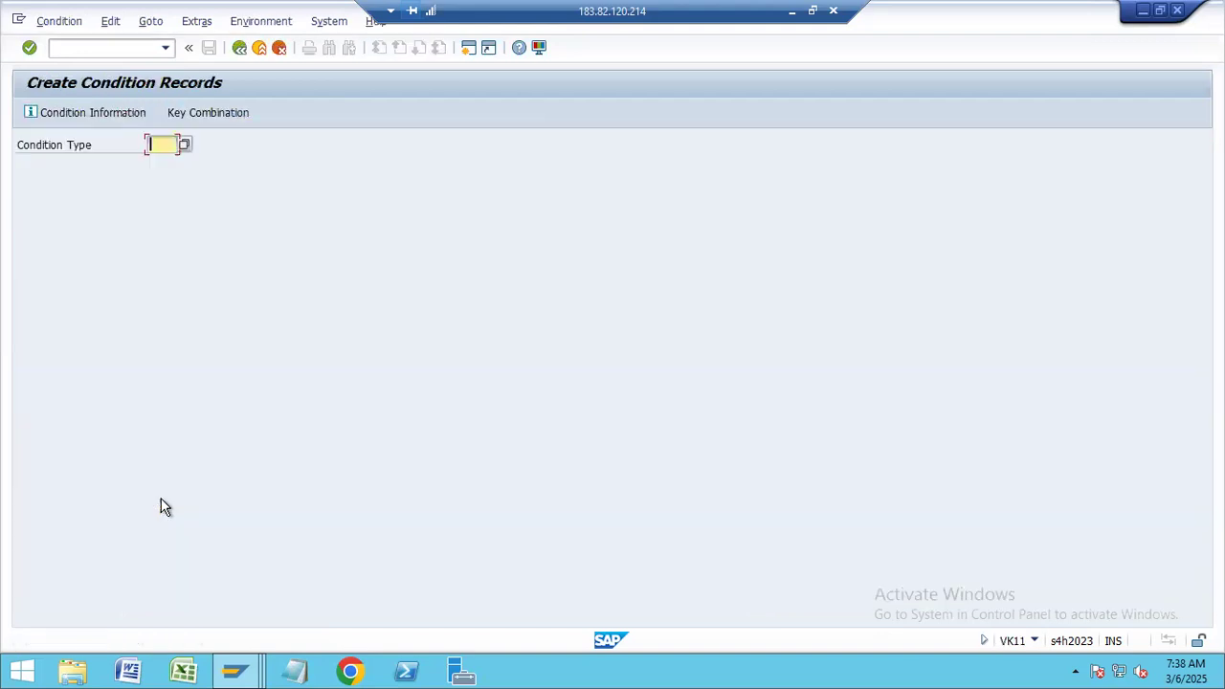
# - Enter NIPR as the condition type and find that entry in the list of condition types
pyautogui.click(174, 145)
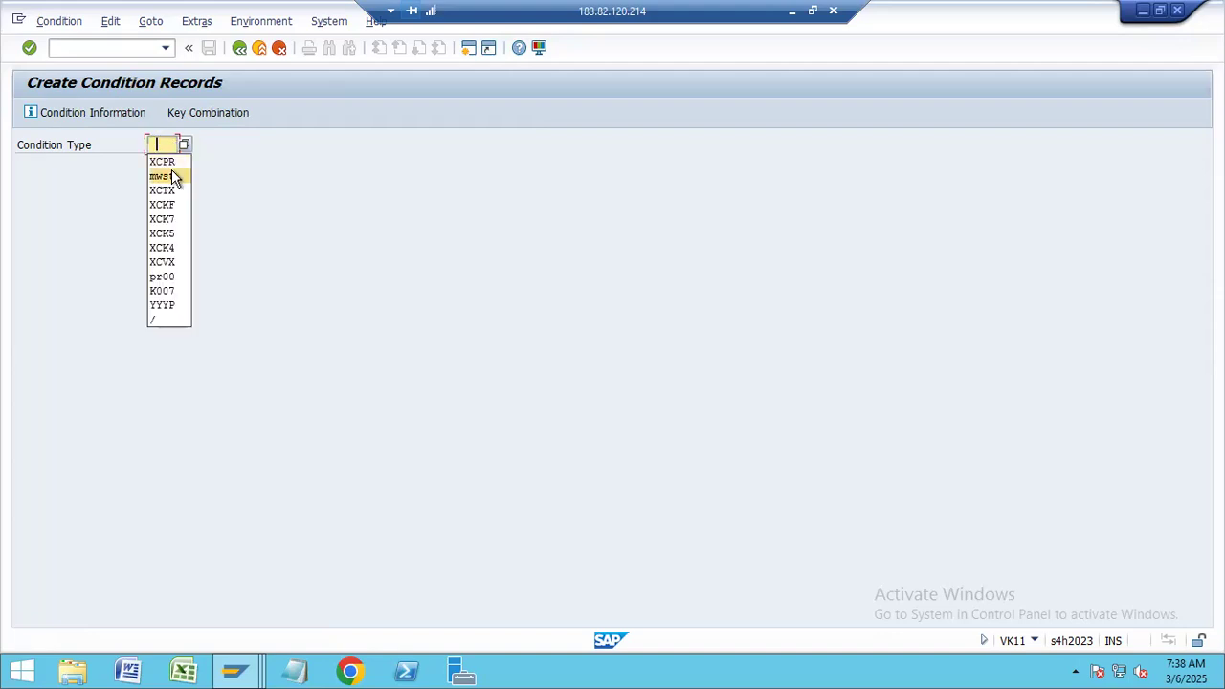
pyautogui.write('NIPR')
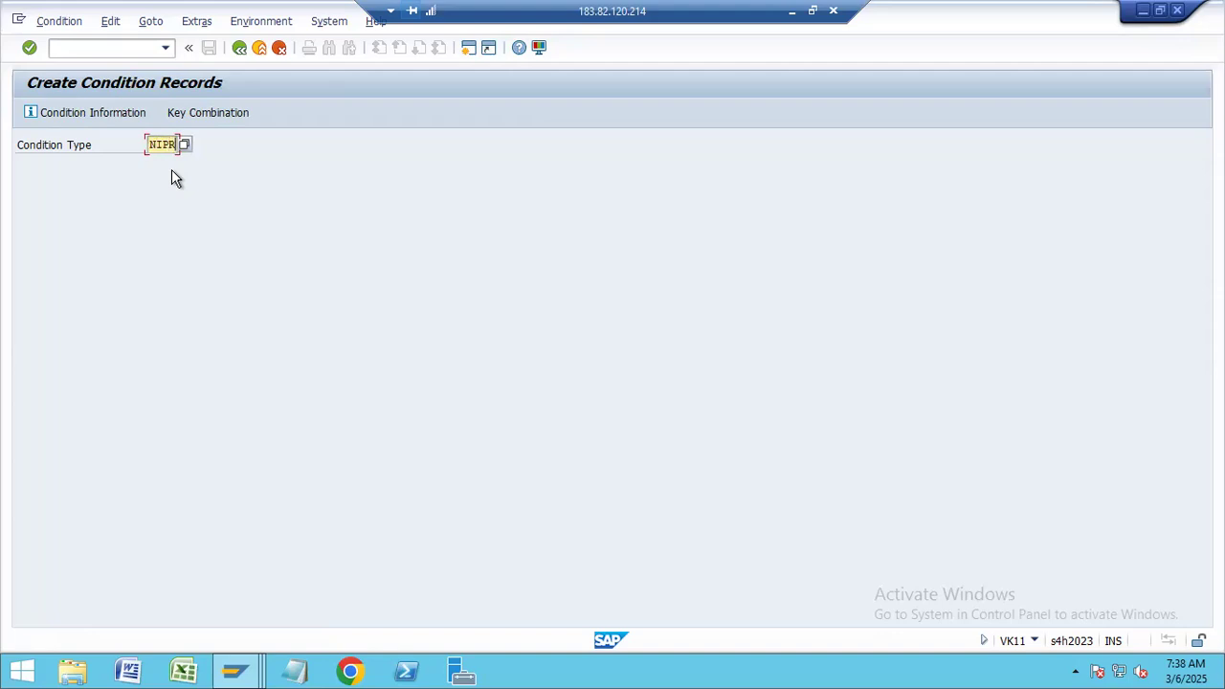
pyautogui.click(184, 145)
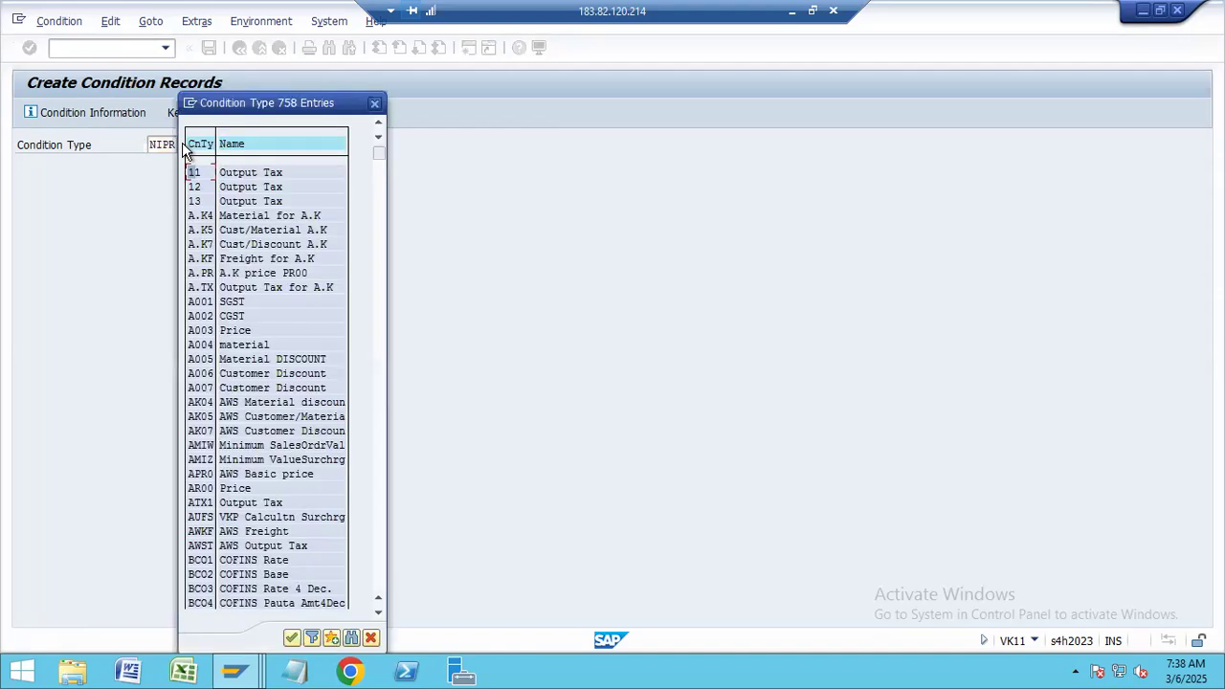
pyautogui.hotkey('ctrl', 'f')
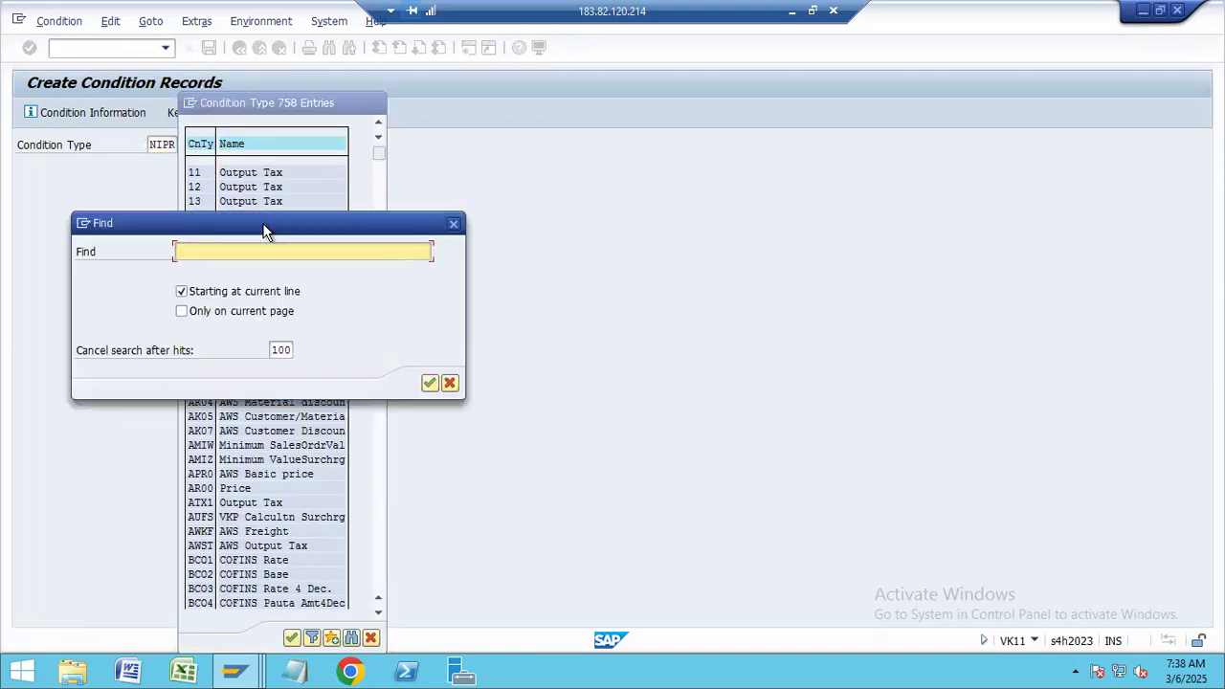
pyautogui.write('NIPR')
pyautogui.press('Return')
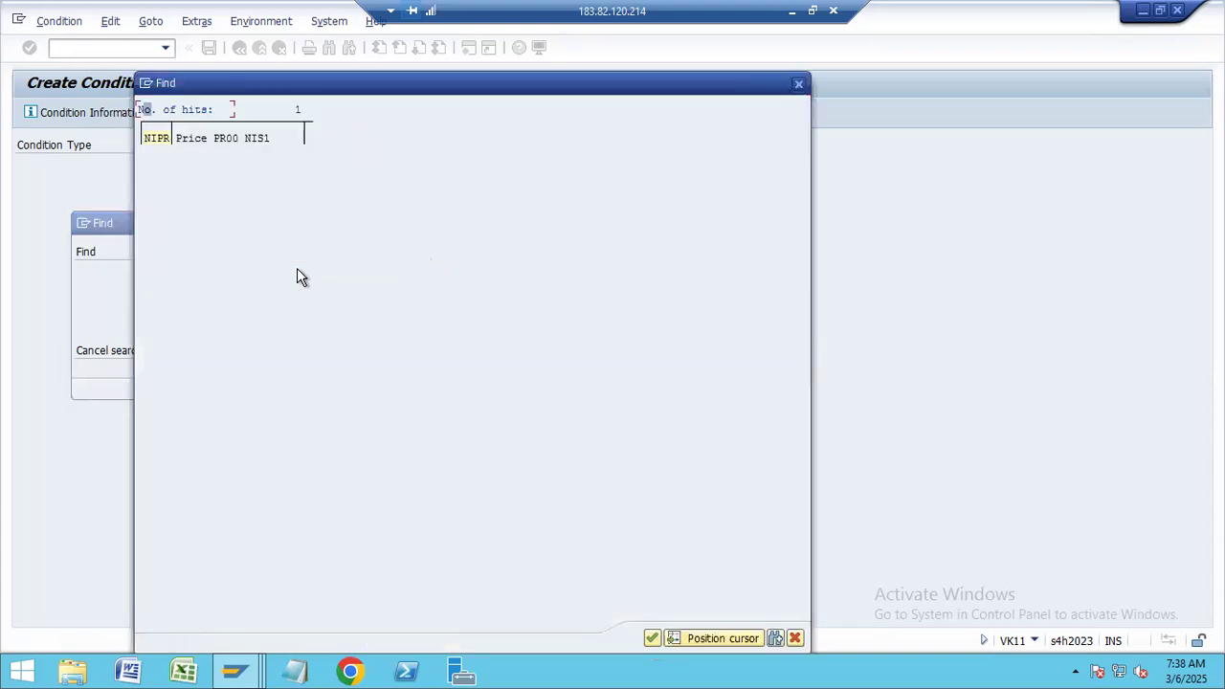
pyautogui.doubleClick(163, 139)
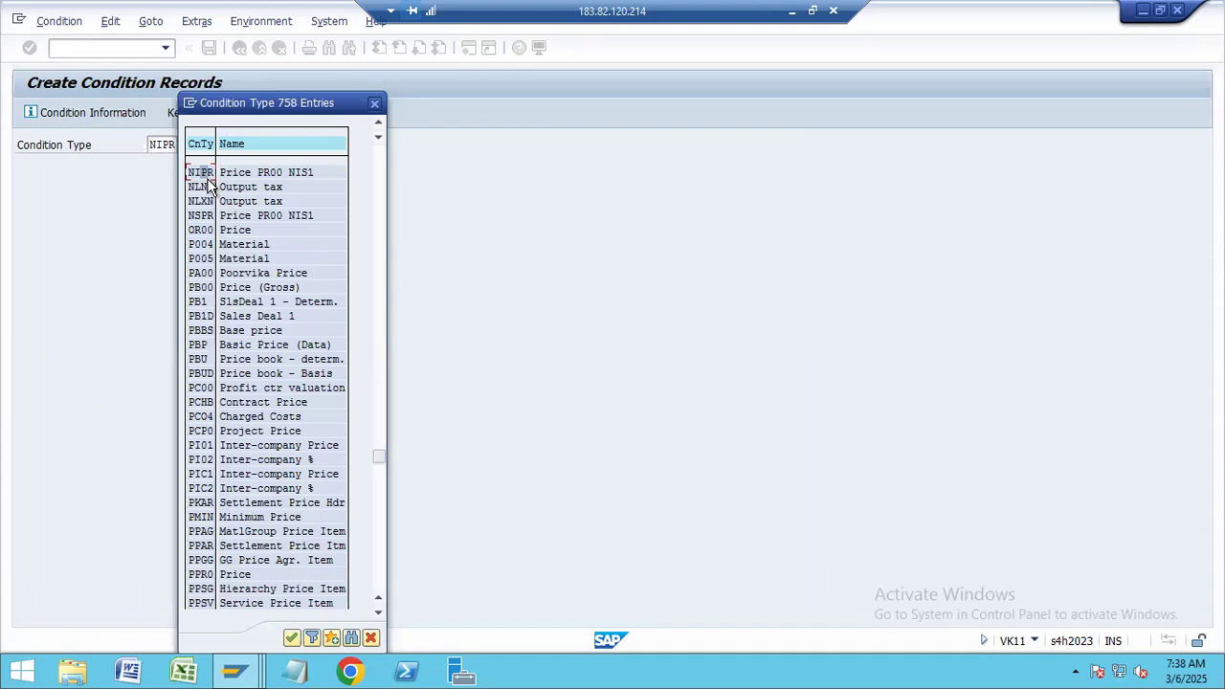
# - Choose condition type NIPR (Price PR00 NIS1) after viewing the neighbouring NIS1 entries, and go to its fast entry by customer and material
pyautogui.click(374, 126)
pyautogui.click(374, 126)
pyautogui.click(374, 126)
pyautogui.click(376, 127)
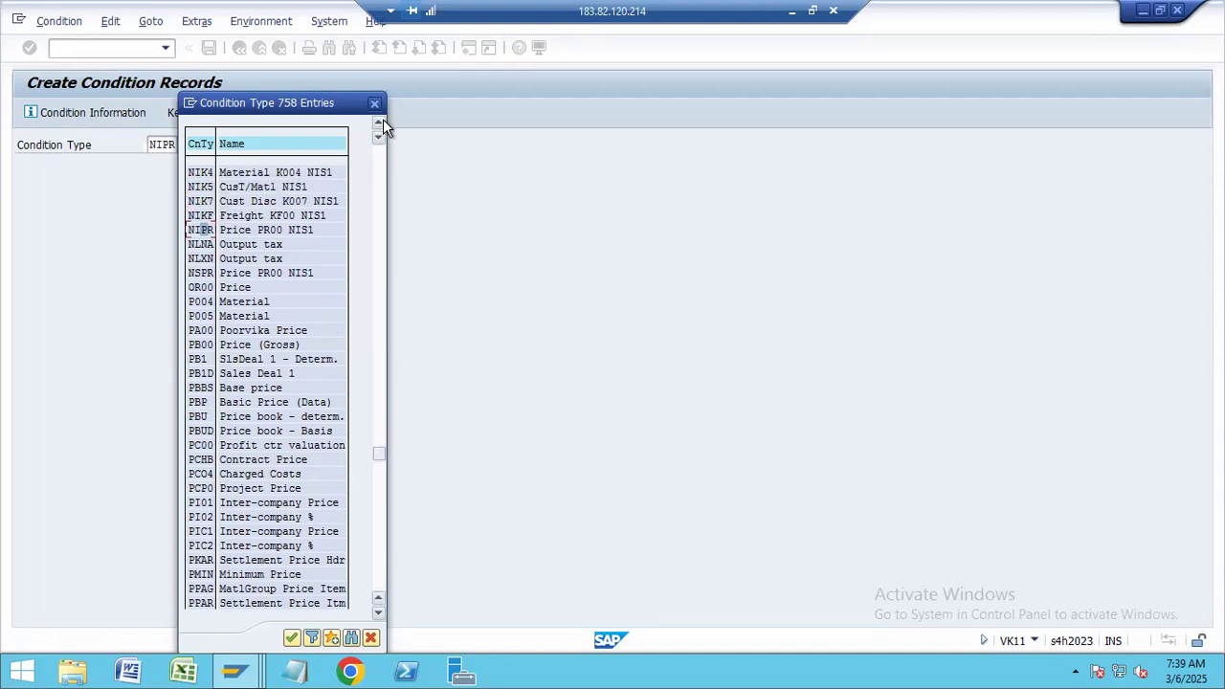
pyautogui.click(378, 124)
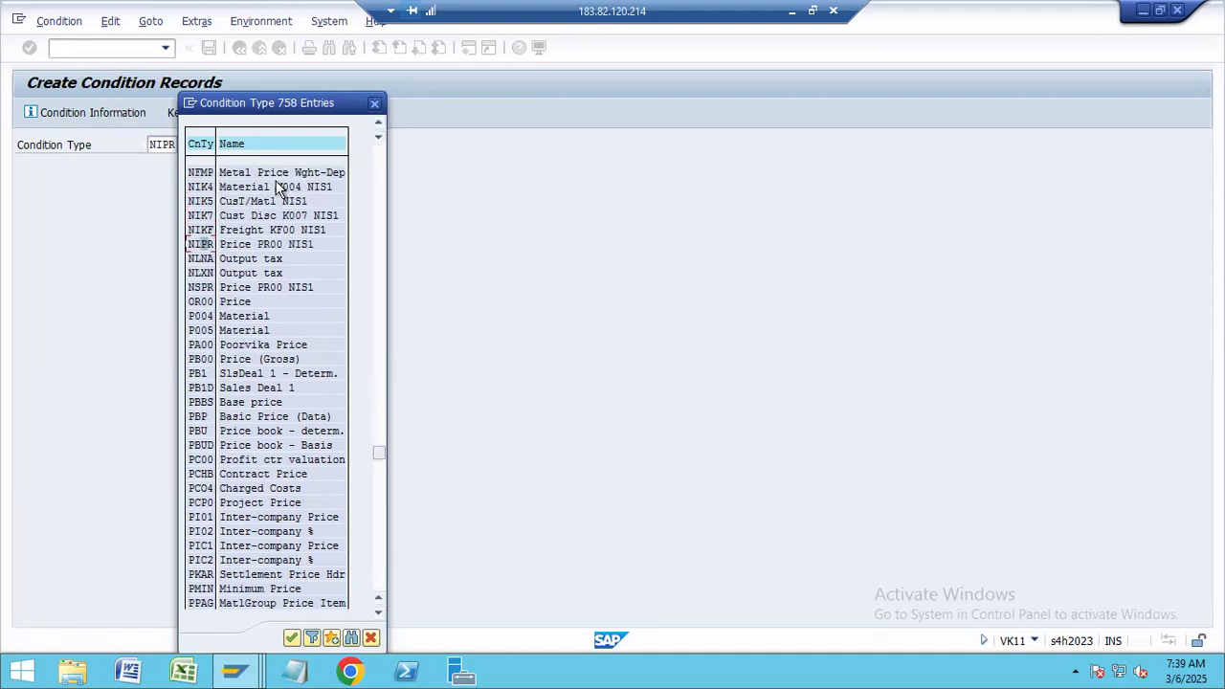
pyautogui.doubleClick(201, 246)
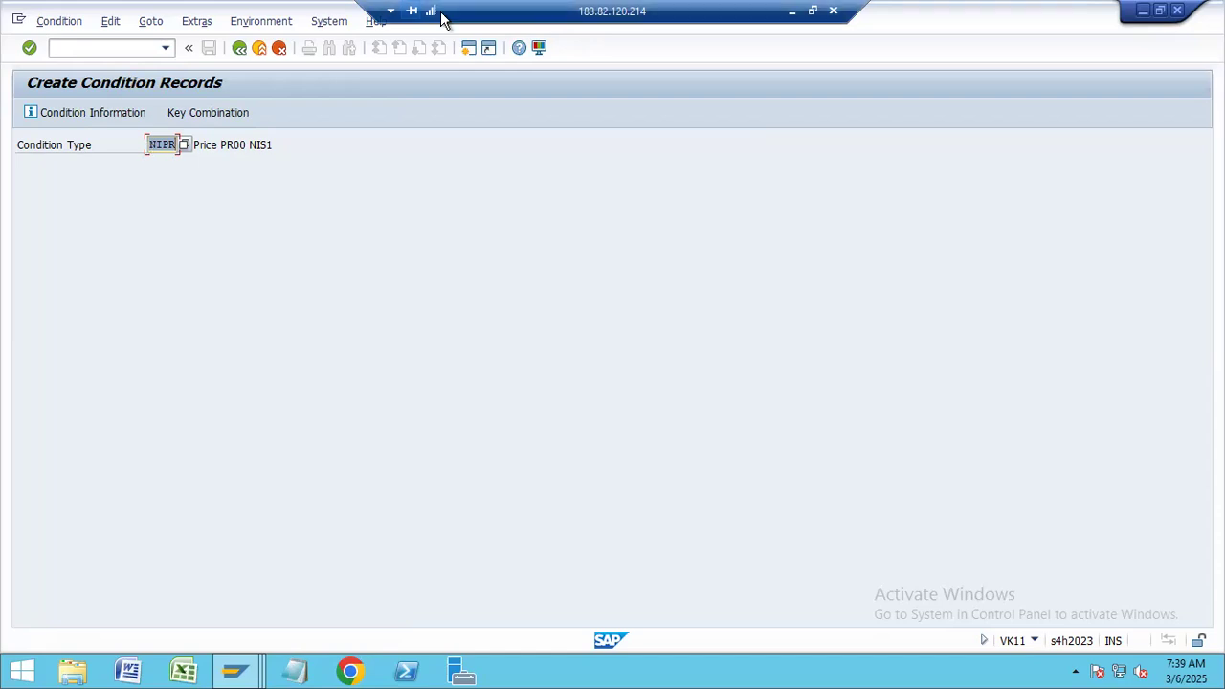
pyautogui.press('Return')
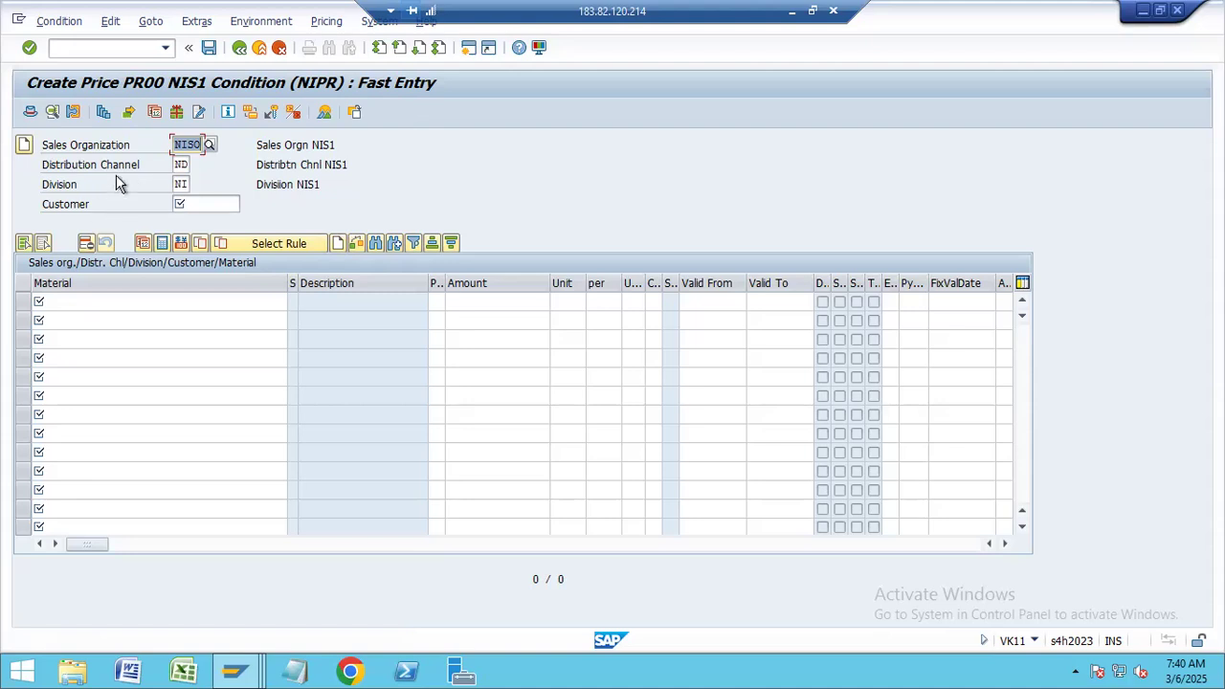
pyautogui.click(195, 204)
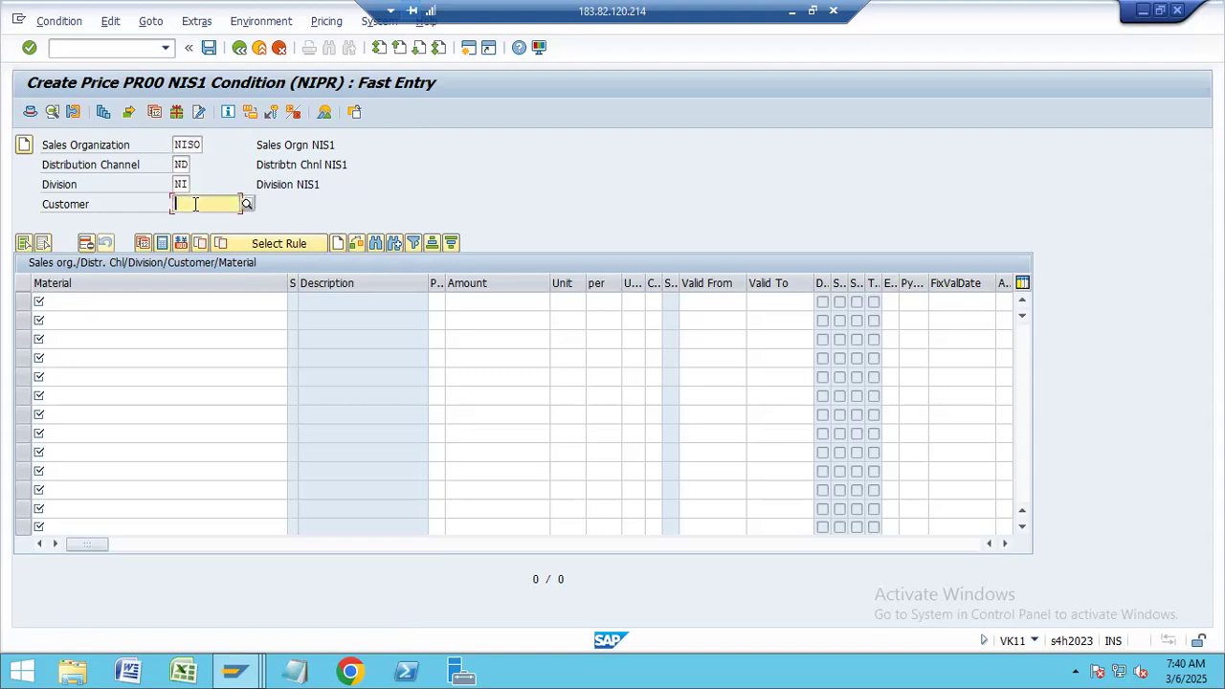
pyautogui.click(160, 301)
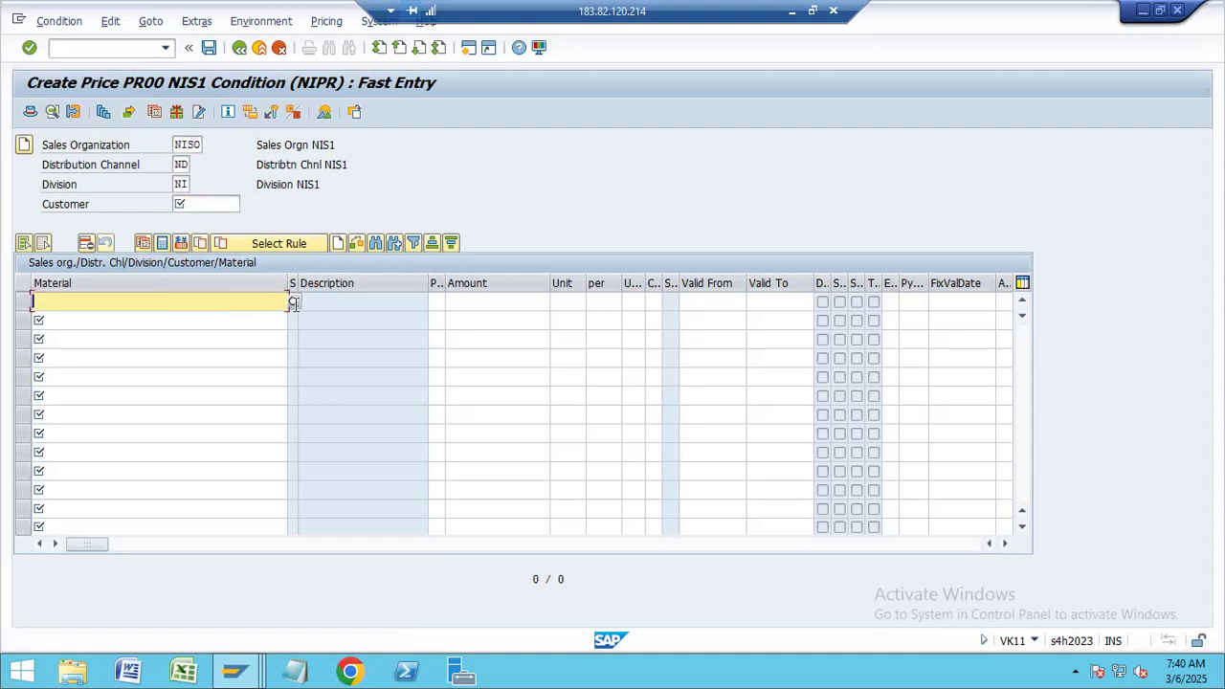
pyautogui.click(374, 182)
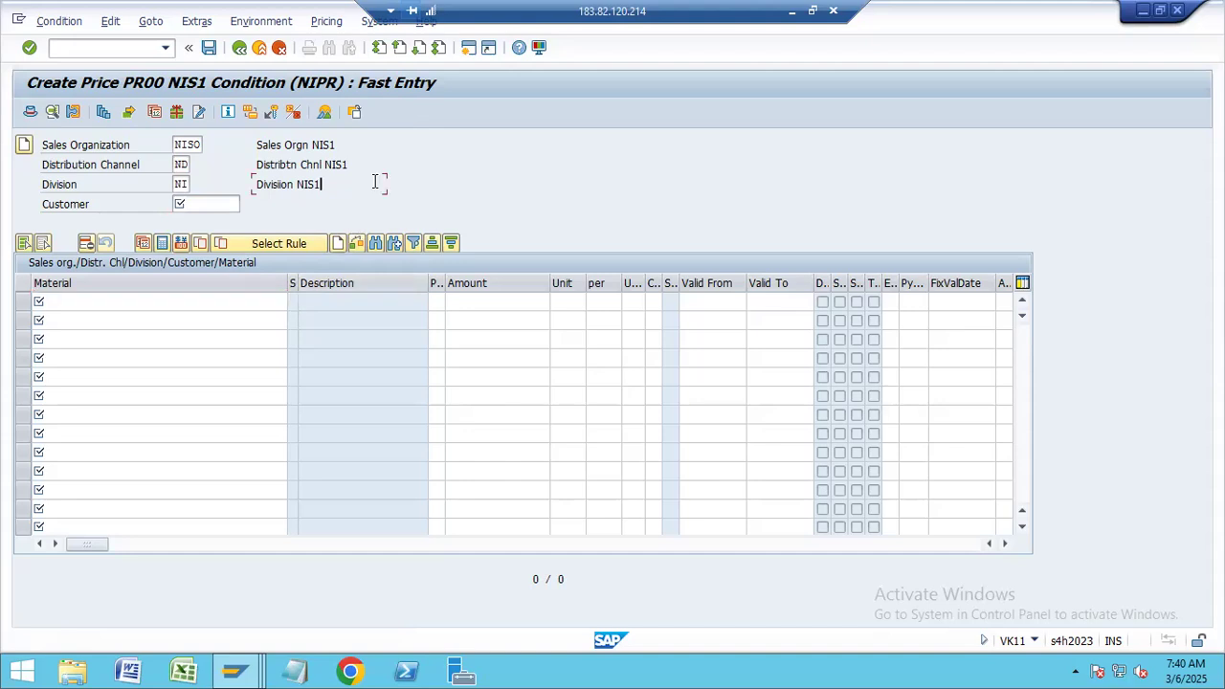
# - Open a new session and expand Logistics, Materials Management, Material Master and Material down to Create (General)
pyautogui.click(467, 49)
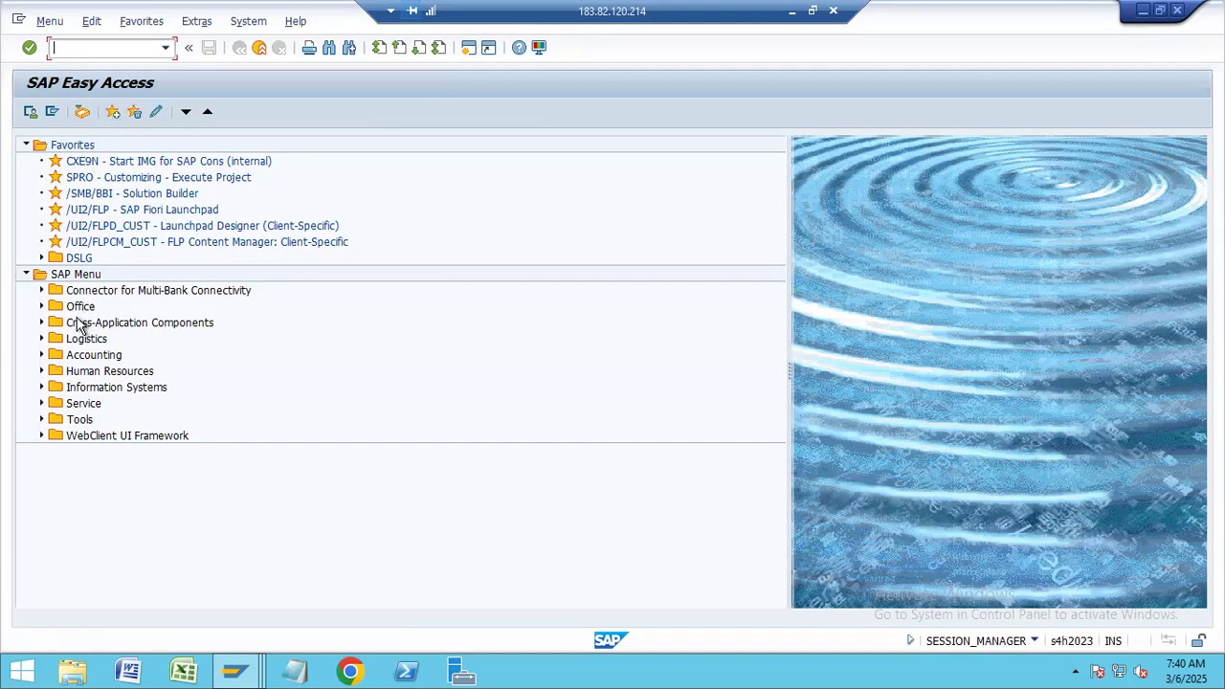
pyautogui.click(42, 340)
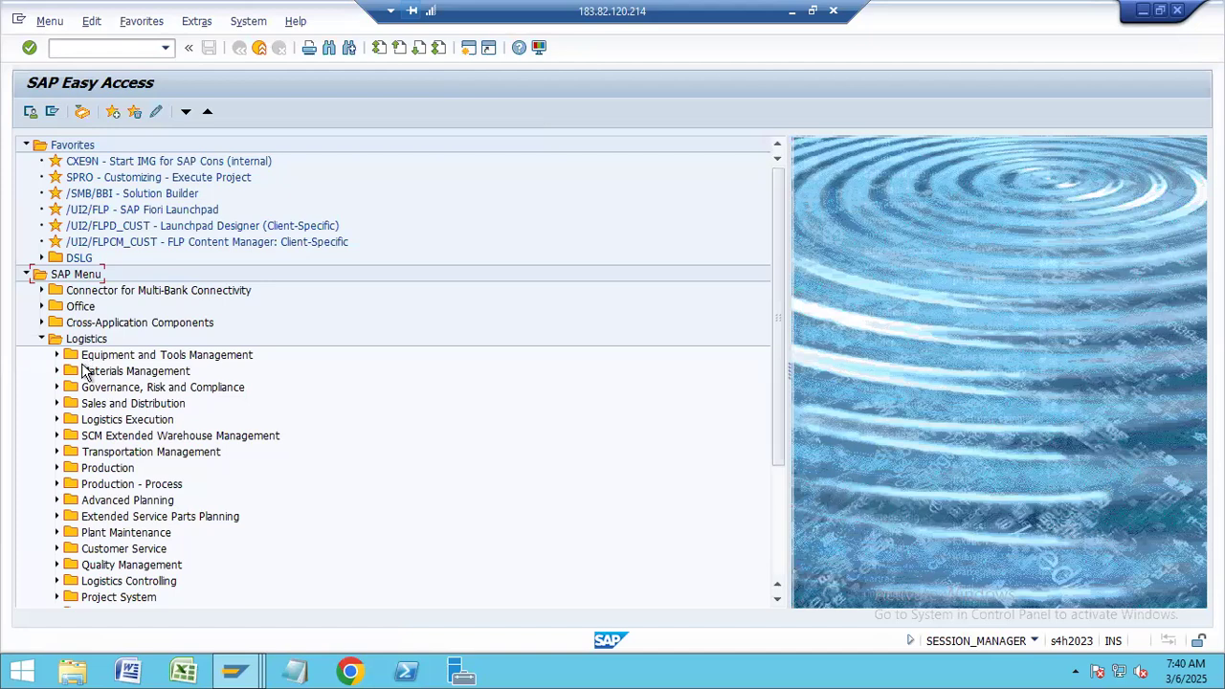
pyautogui.click(57, 371)
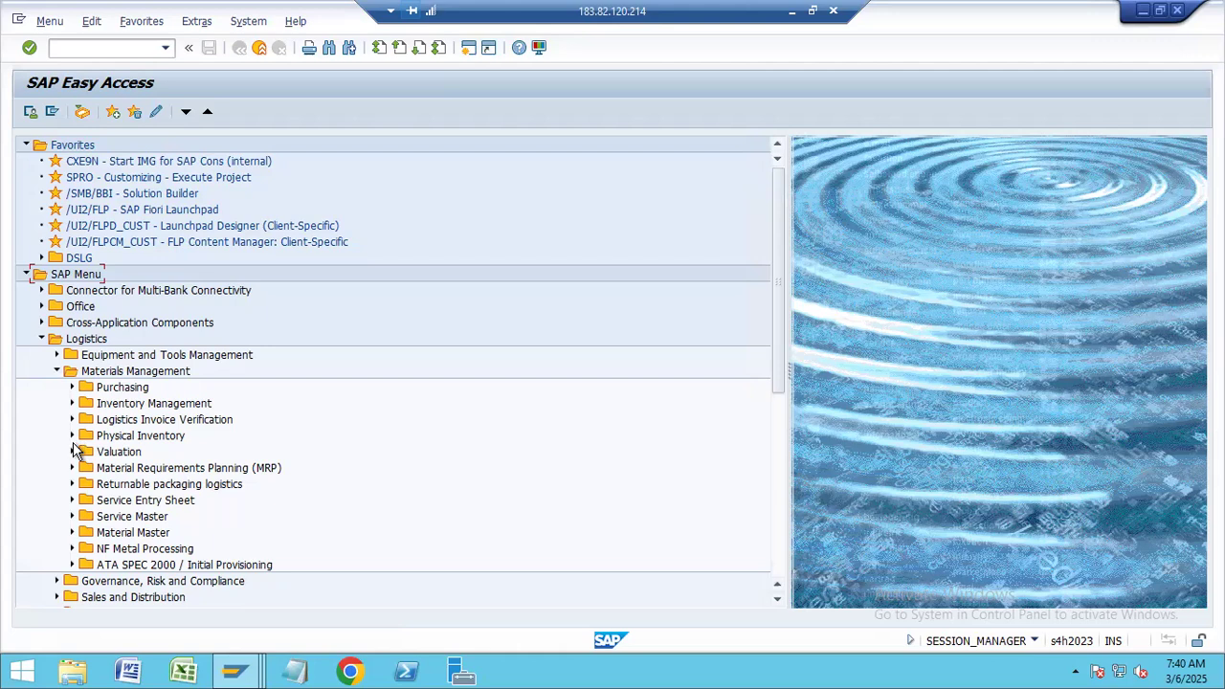
pyautogui.click(72, 533)
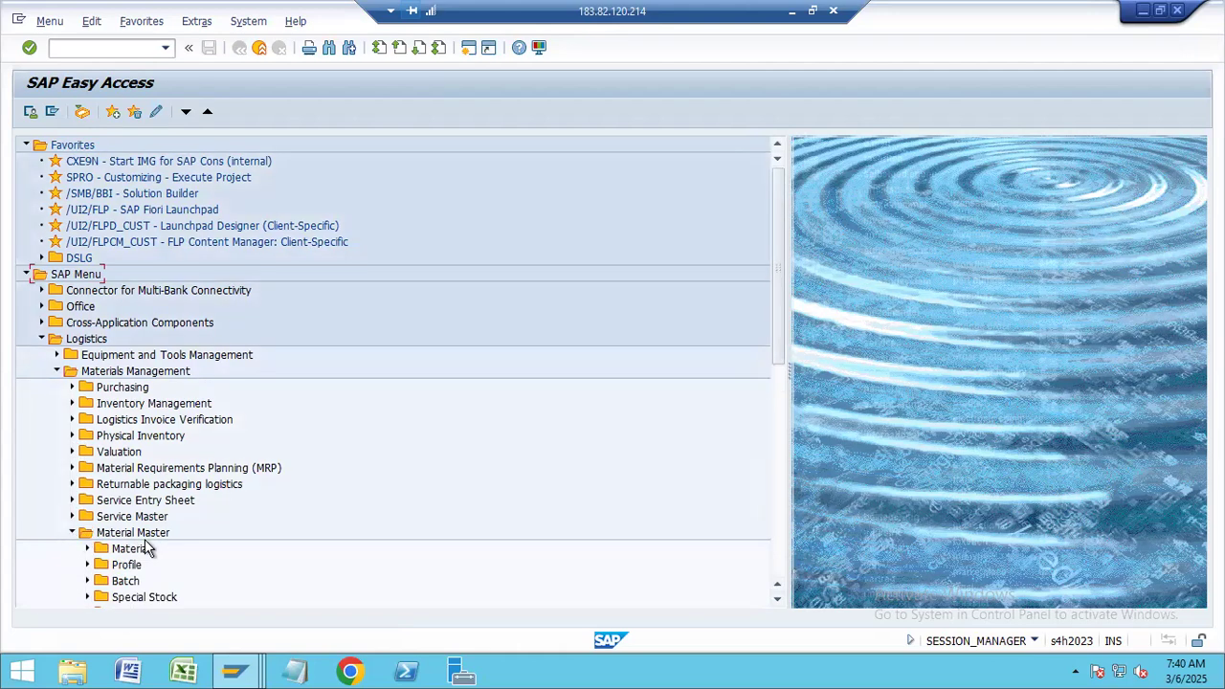
pyautogui.scroll(-2, 144, 539)
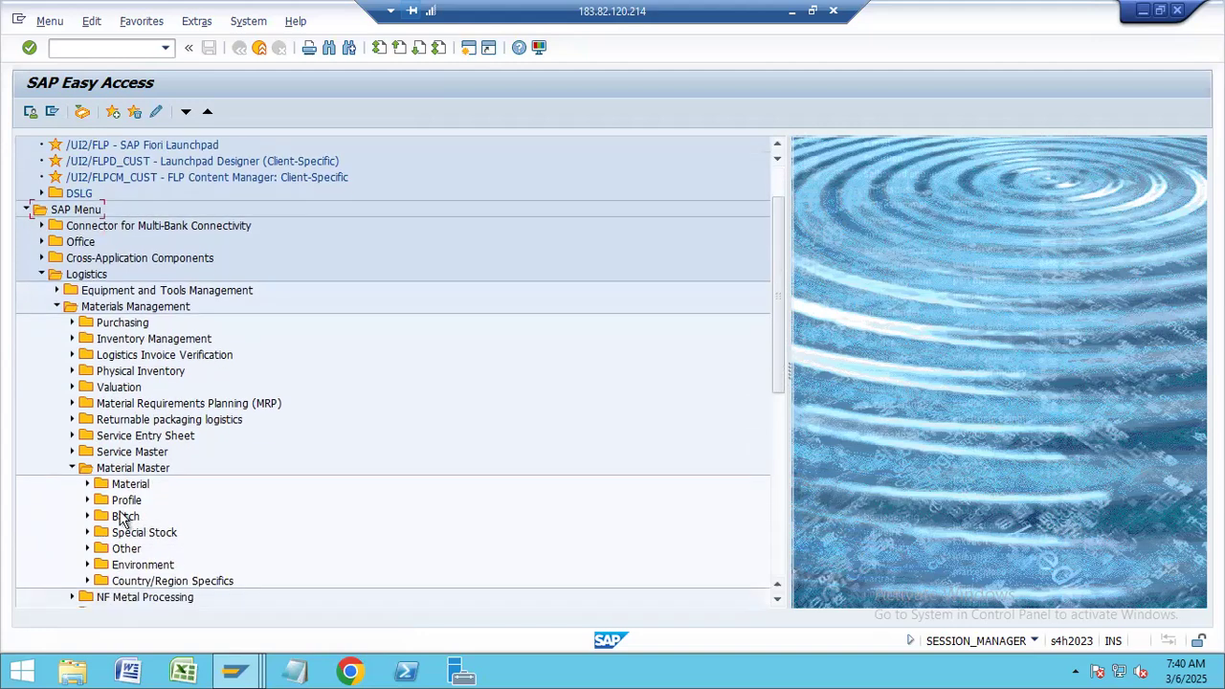
pyautogui.click(88, 484)
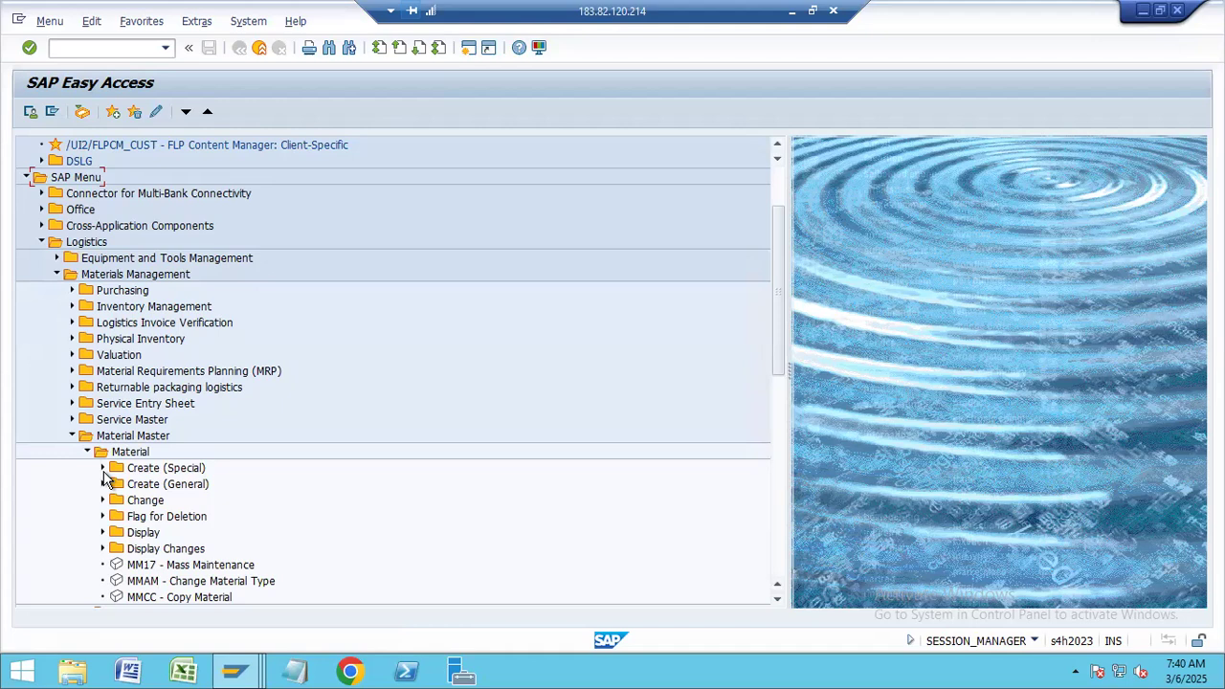
pyautogui.click(103, 483)
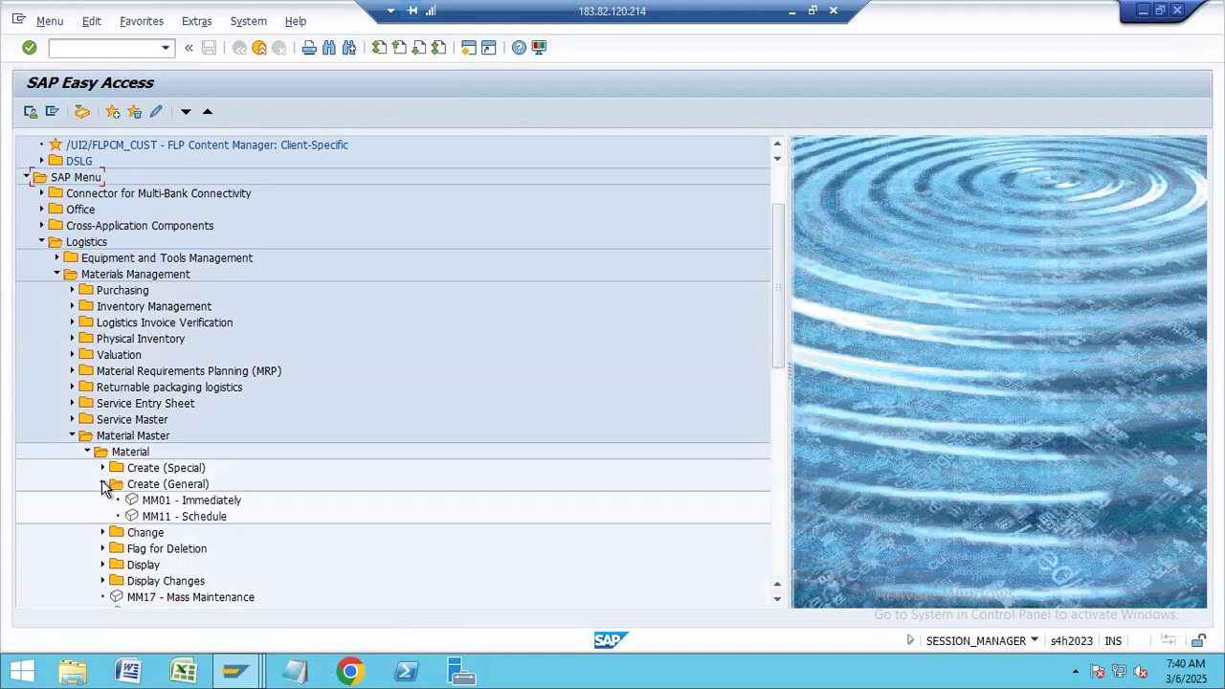
# - Start transaction MM01 to create a material immediately
pyautogui.click(154, 503)
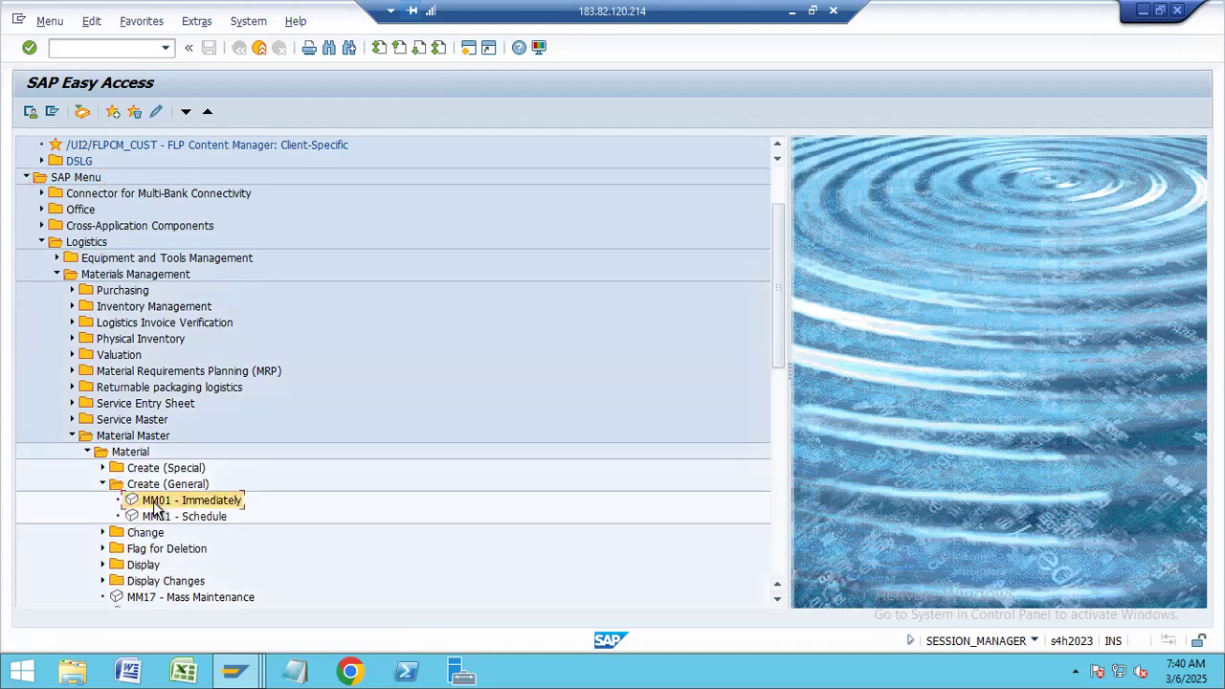
pyautogui.scroll(1, 166, 474)
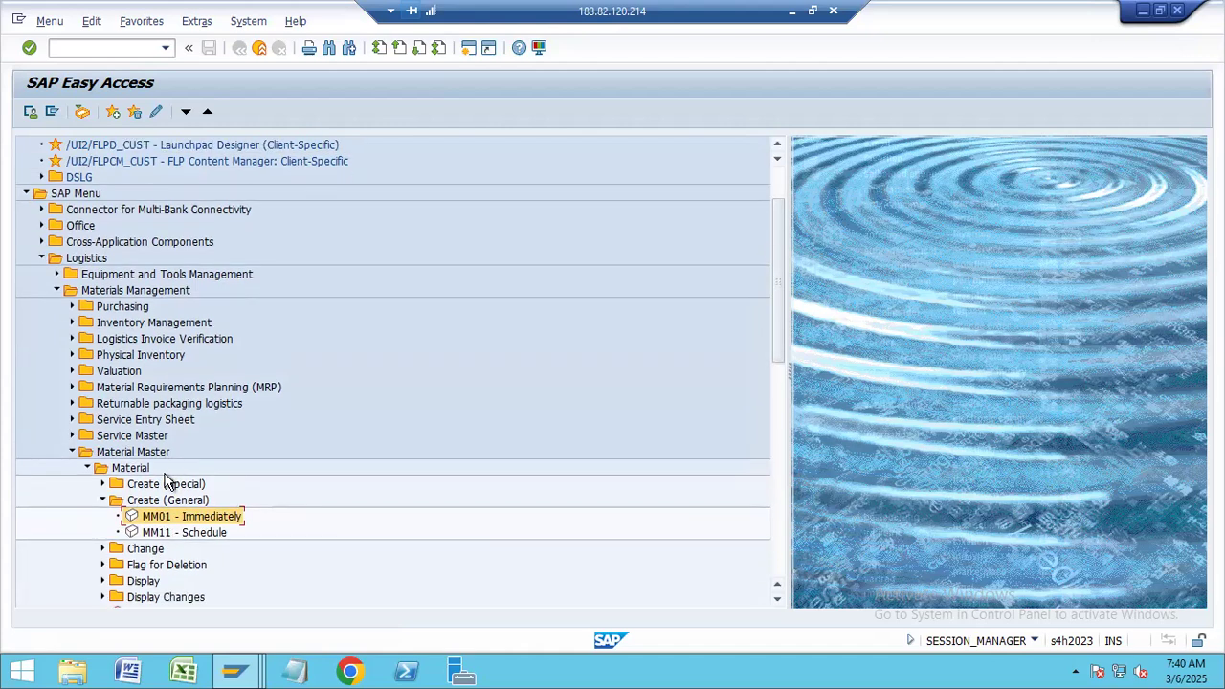
pyautogui.scroll(-3, 166, 481)
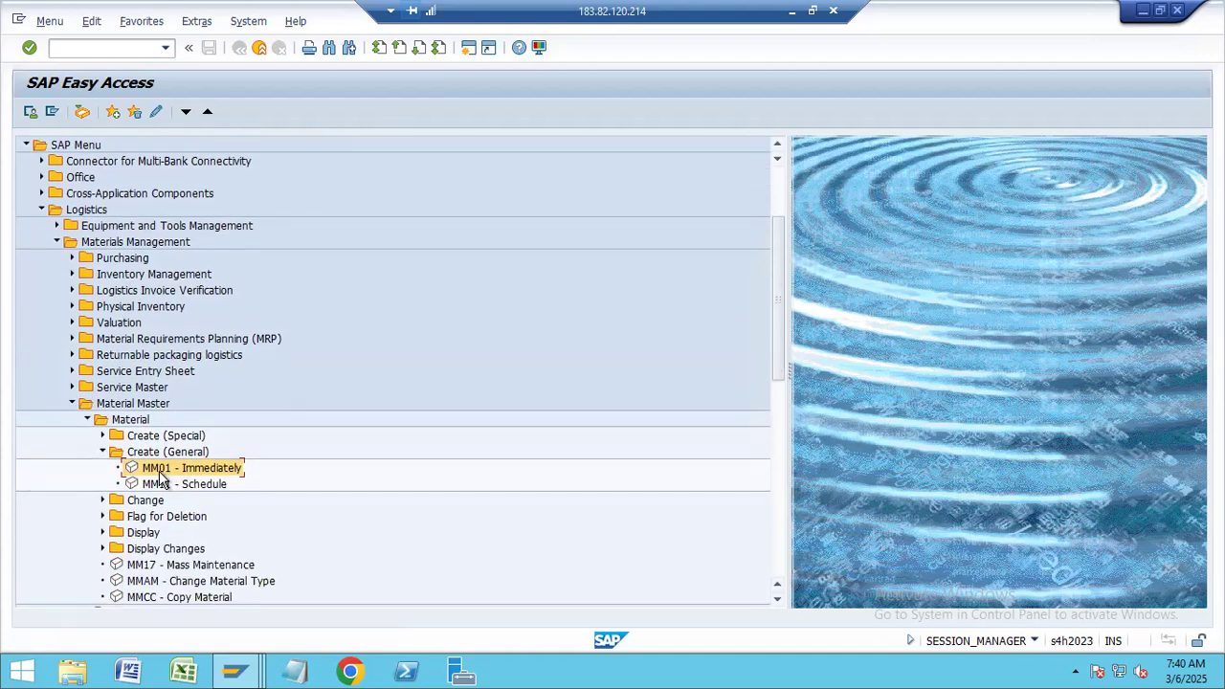
pyautogui.doubleClick(158, 470)
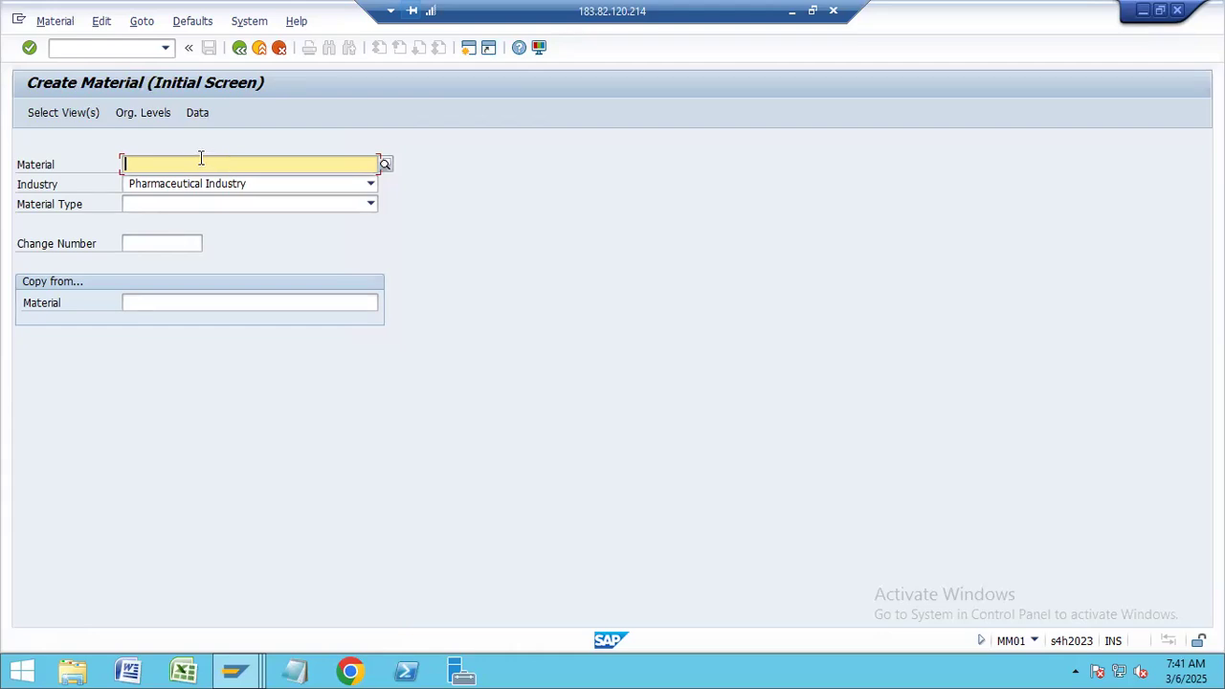
pyautogui.write('ADS')
pyautogui.press('BackSpace')
pyautogui.press('BackSpace')
pyautogui.press('BackSpace')
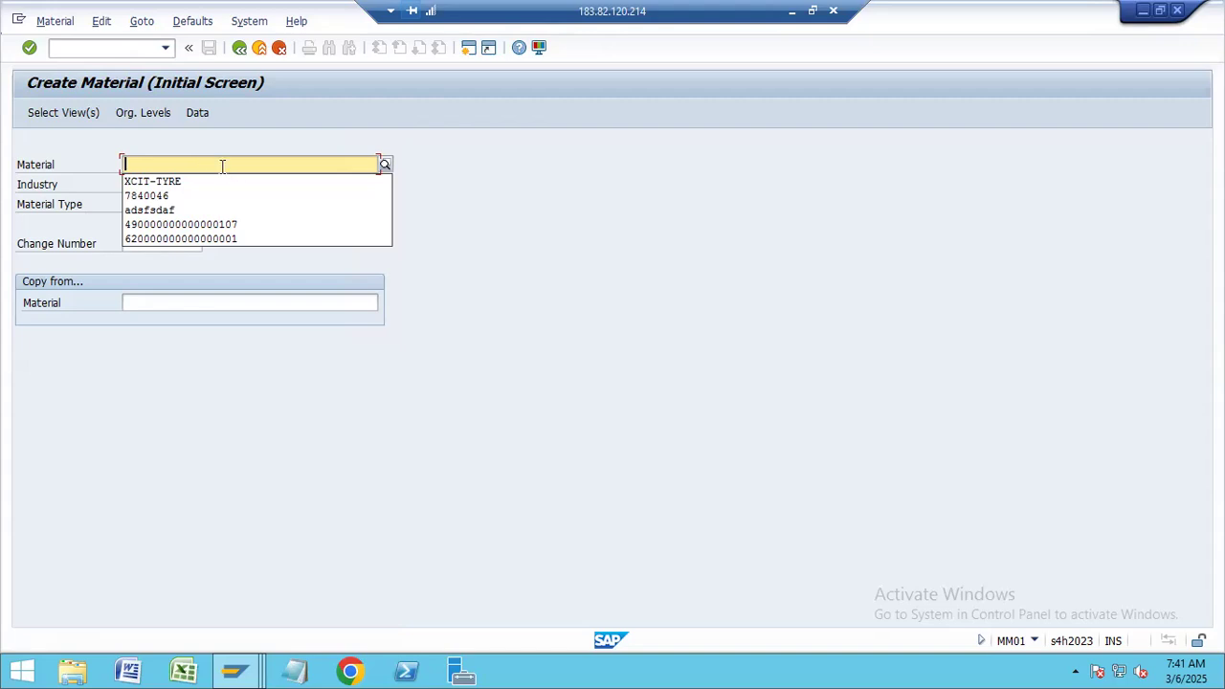
# - Enter NIS1-CYCLE as the new material's number
pyautogui.click(222, 166)
pyautogui.write('NIS1')
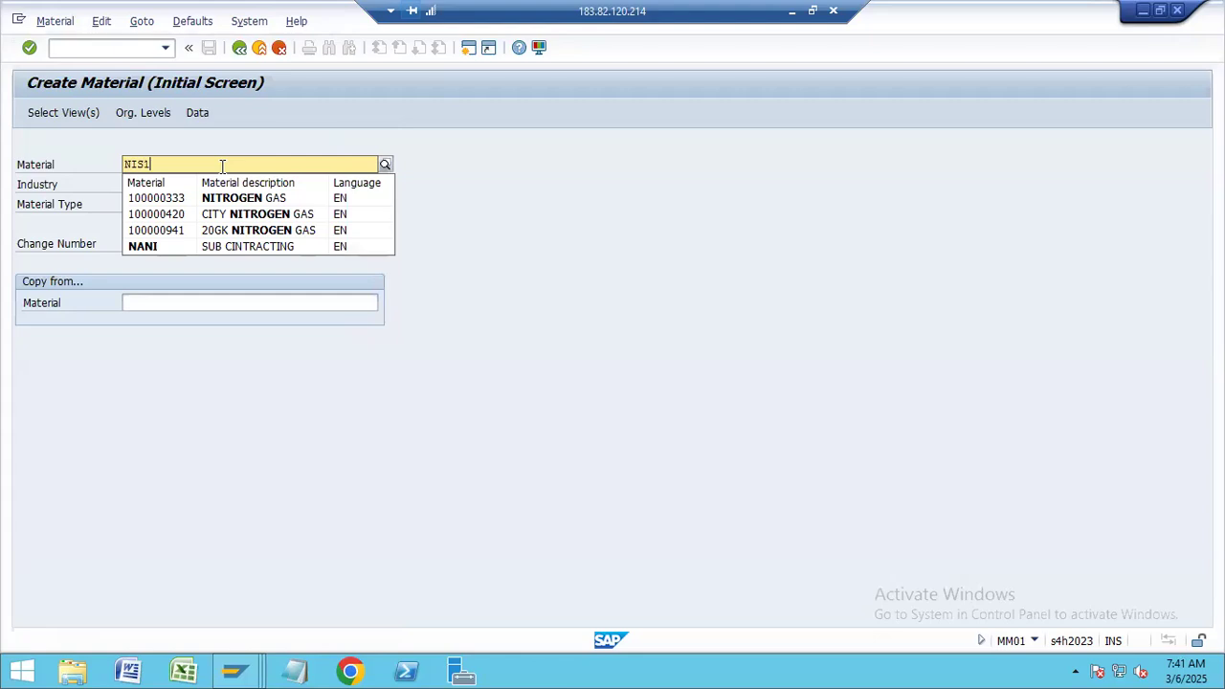
pyautogui.write('-')
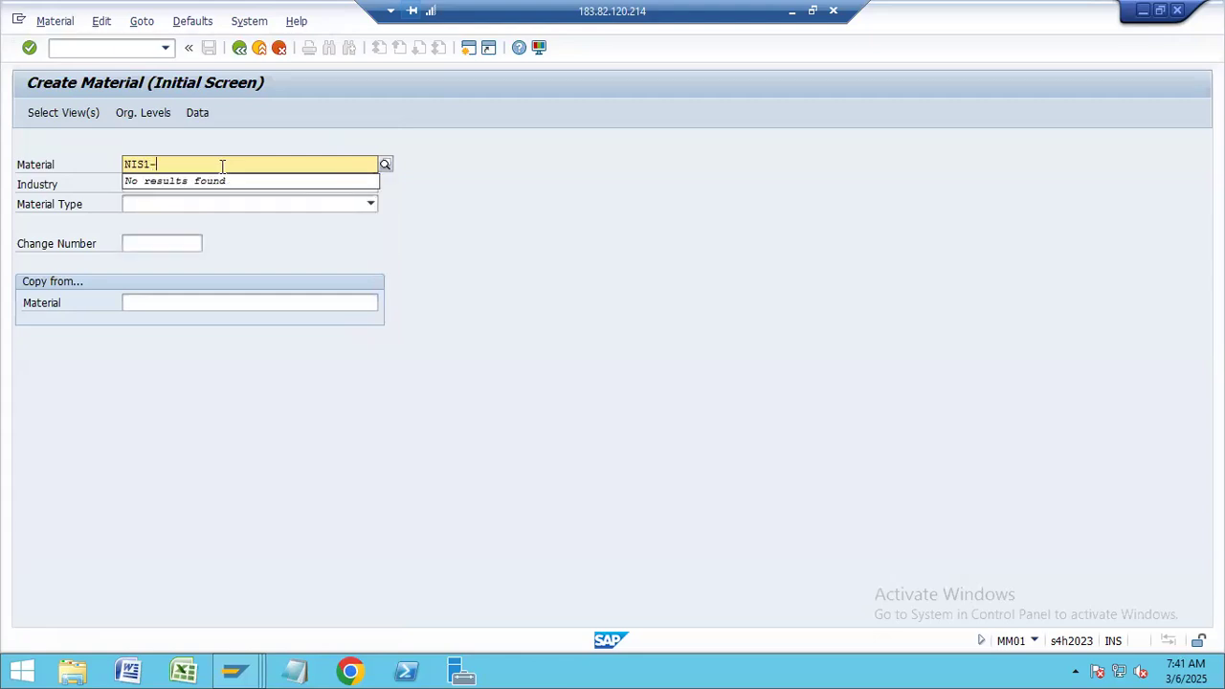
pyautogui.write('cYCLE')
pyautogui.press('BackSpace')
pyautogui.press('BackSpace')
pyautogui.press('BackSpace')
pyautogui.press('BackSpace')
pyautogui.press('BackSpace')
pyautogui.write('c')
pyautogui.press('BackSpace')
pyautogui.write('CYCLE')
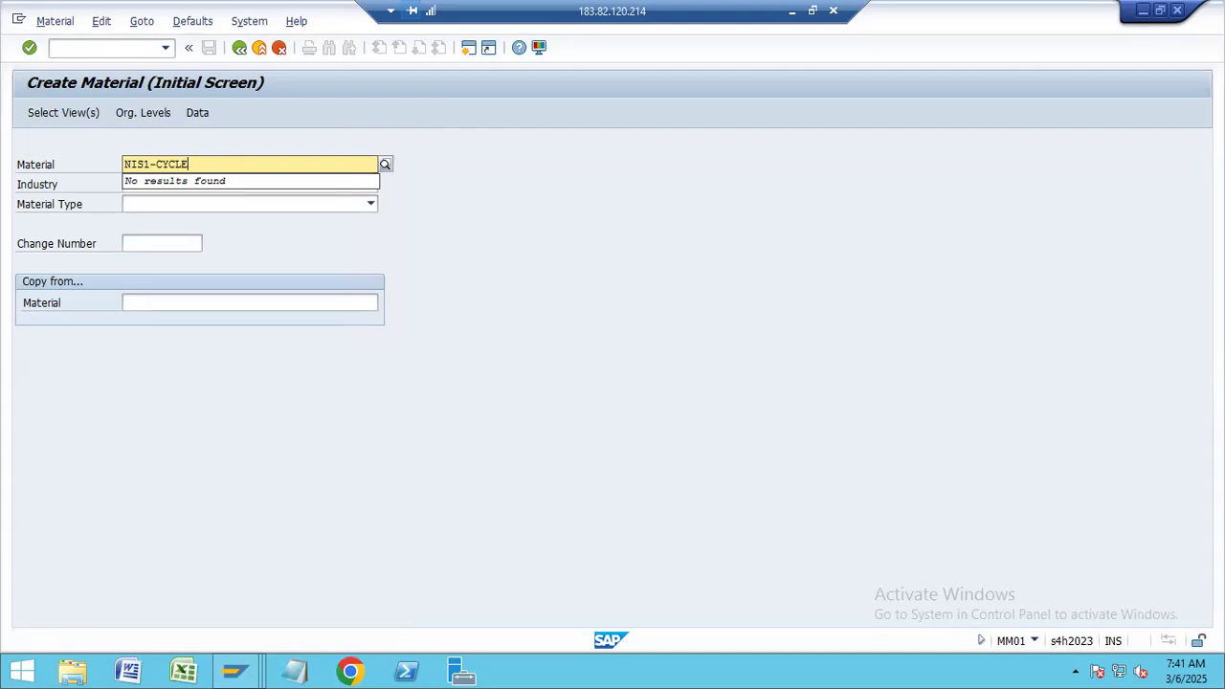
pyautogui.click(501, 248)
# - Set the material's industry to 7 Manufacturing Sector
pyautogui.click(315, 184)
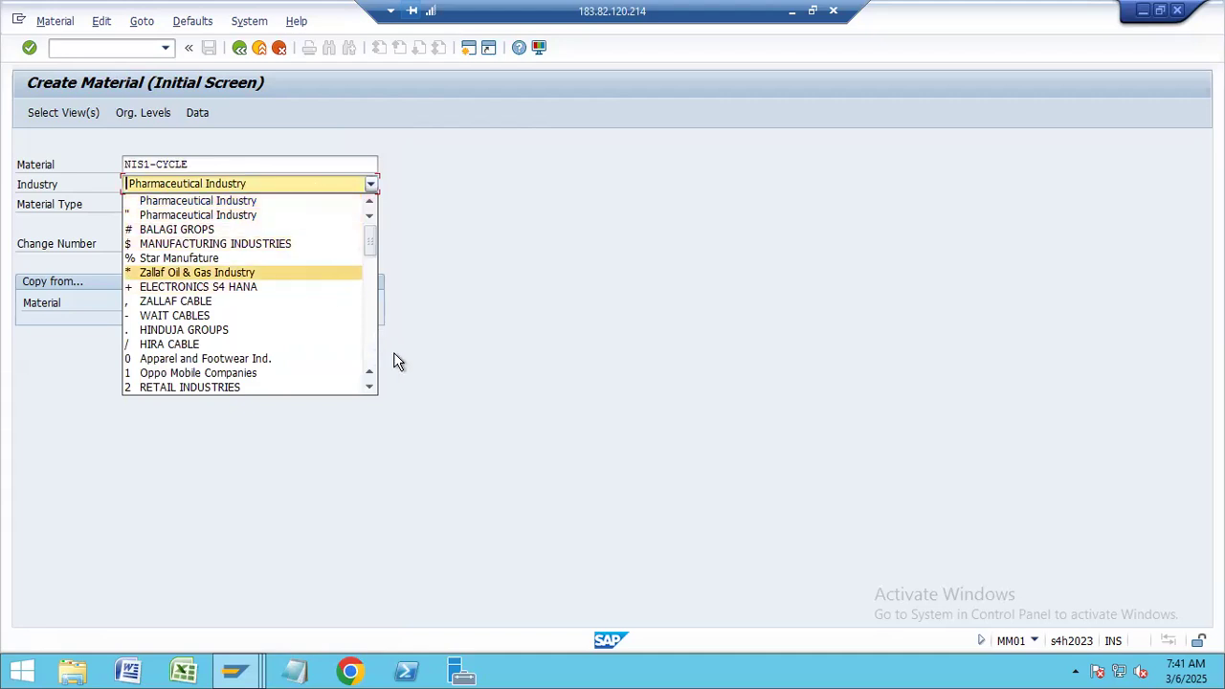
pyautogui.click(369, 355)
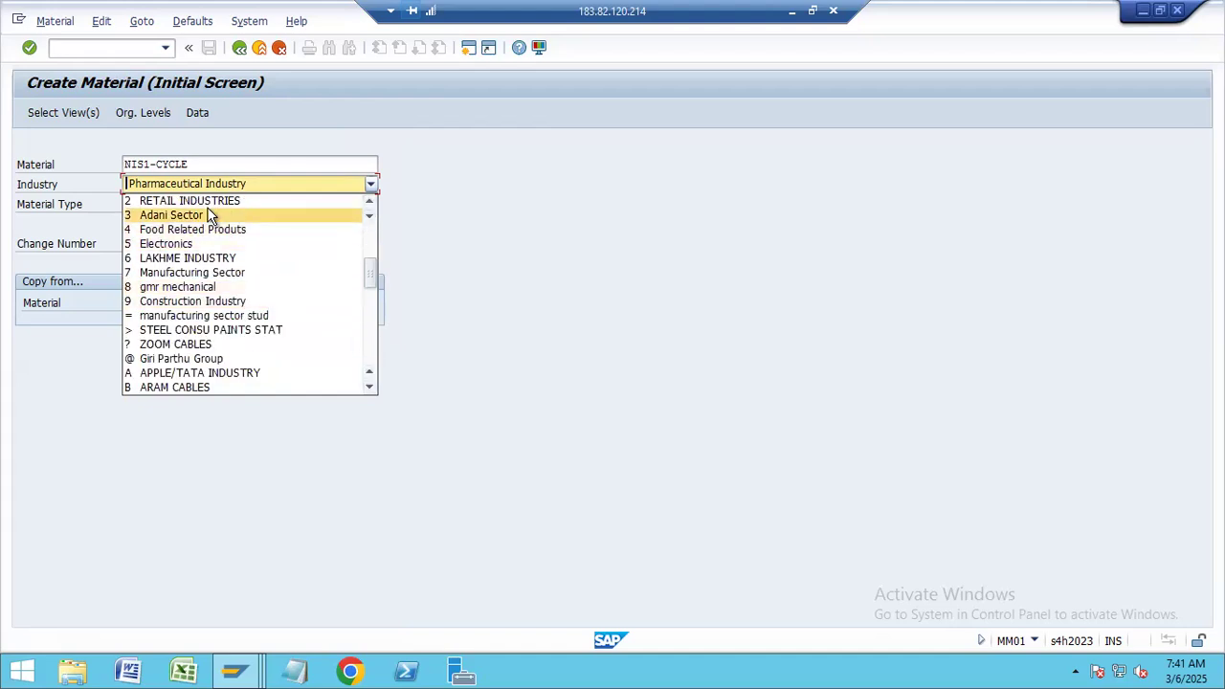
pyautogui.click(203, 273)
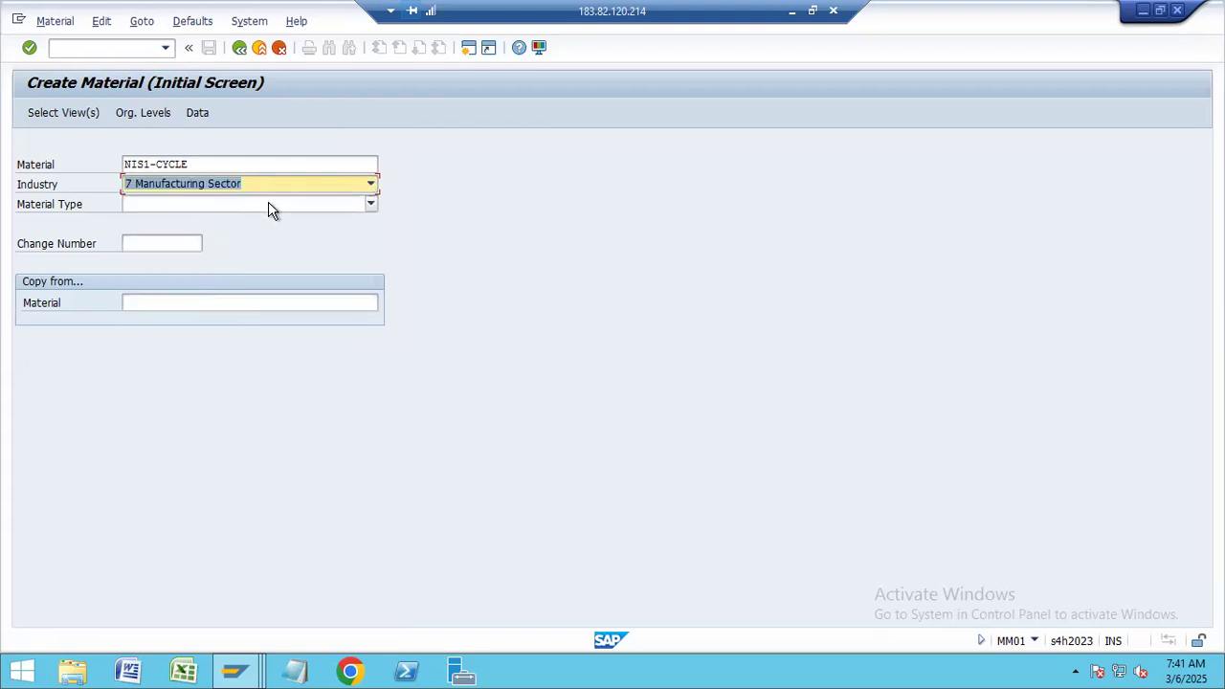
# - Set the material type to FERT STD FINISHED PRODUCT
pyautogui.click(269, 205)
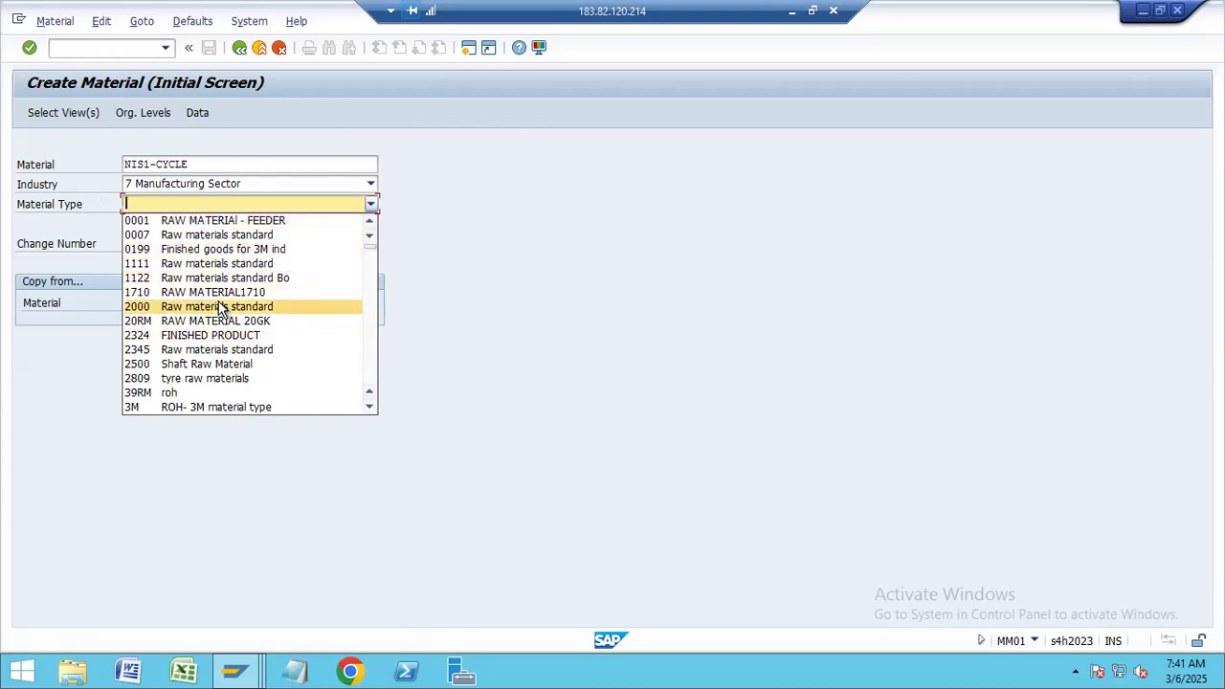
pyautogui.scroll(-5, 218, 309)
pyautogui.scroll(-3, 218, 309)
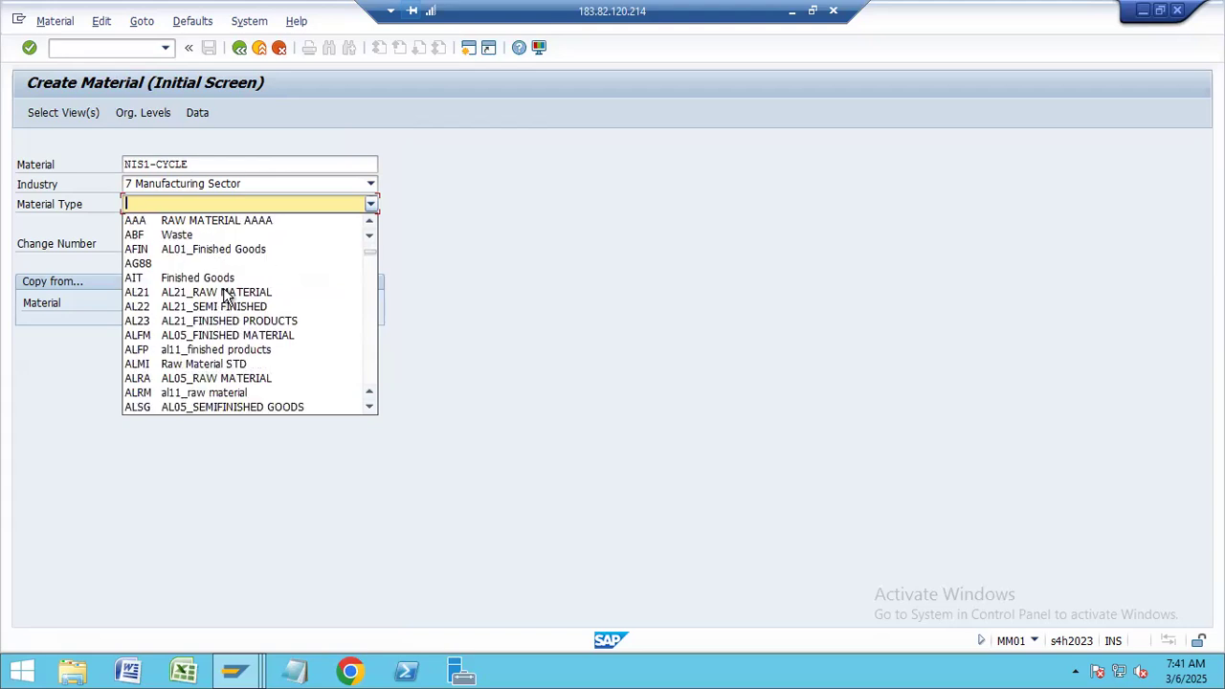
pyautogui.scroll(-10, 223, 295)
pyautogui.scroll(-2, 223, 295)
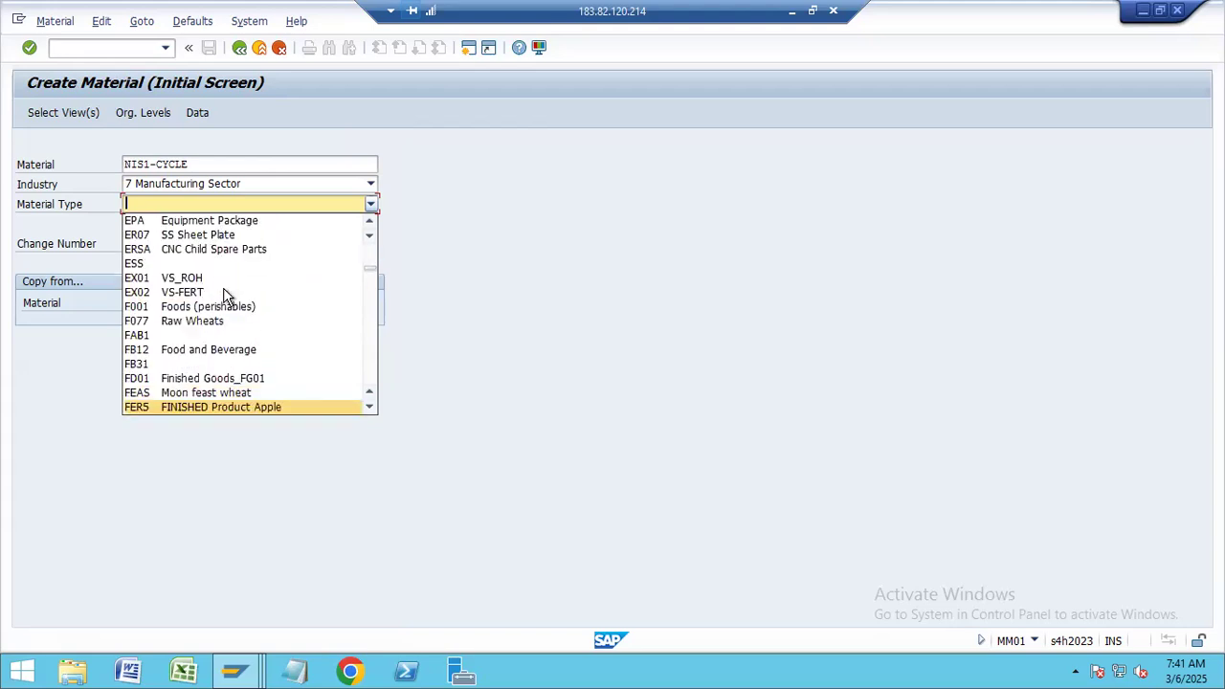
pyautogui.press('Down')
pyautogui.press('Down')
pyautogui.press('Down')
pyautogui.press('Down')
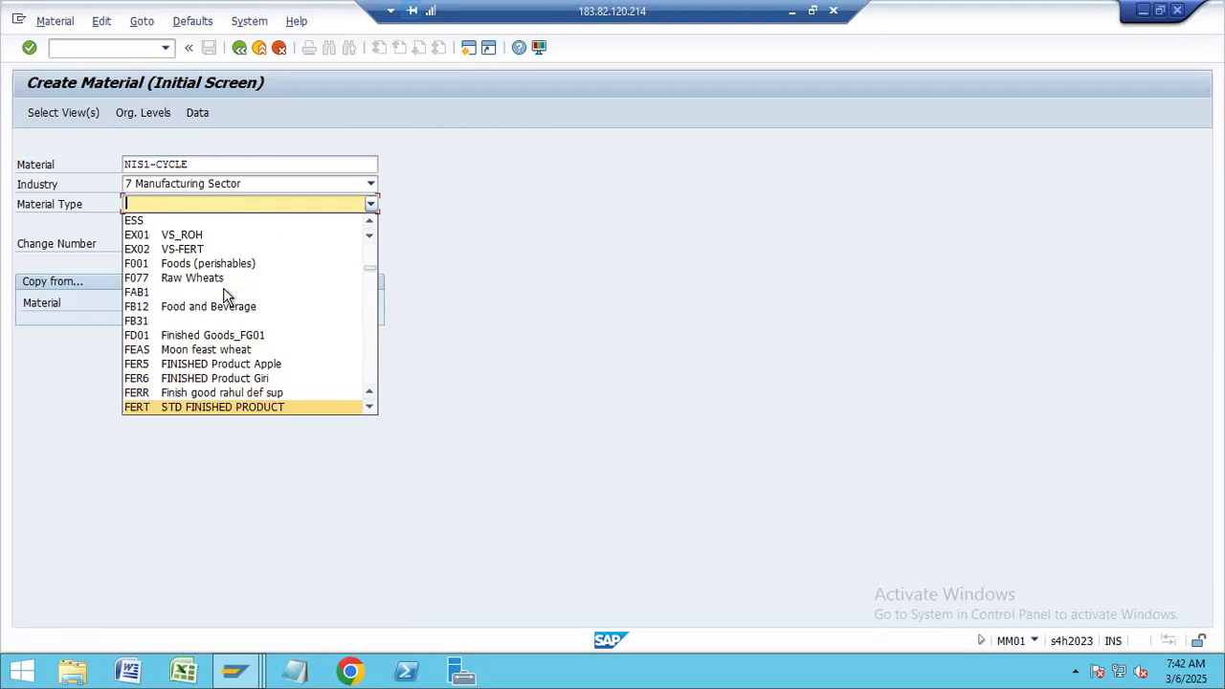
pyautogui.press('Up')
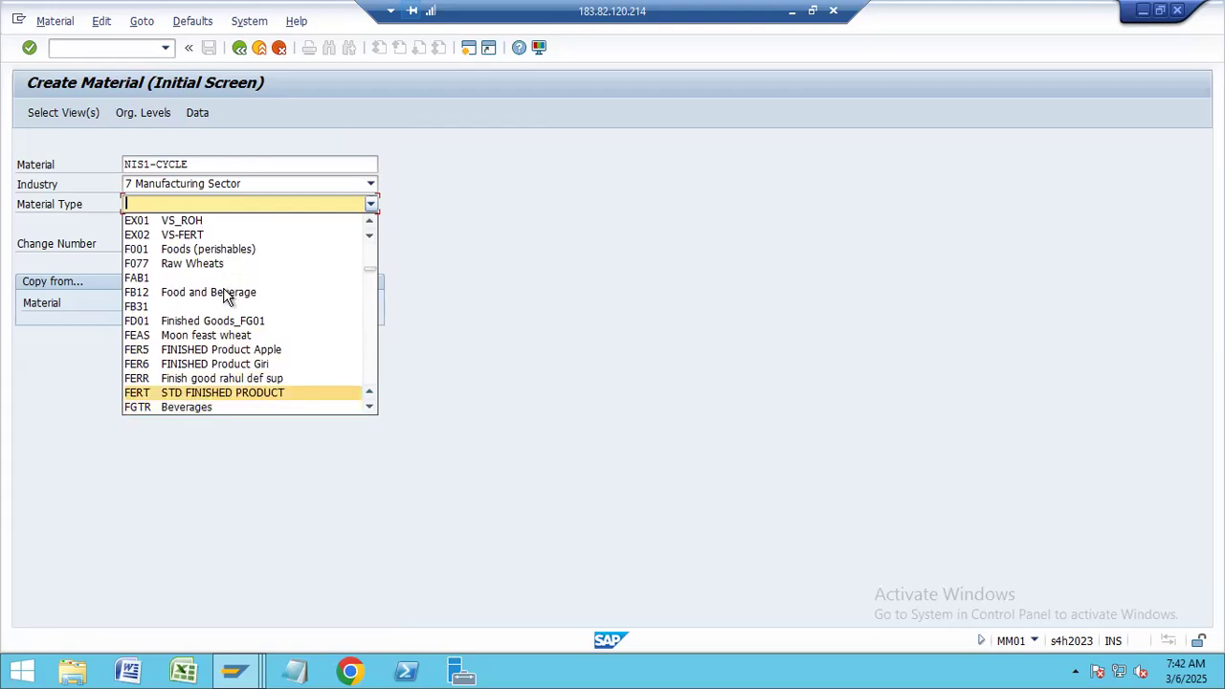
pyautogui.press('Return')
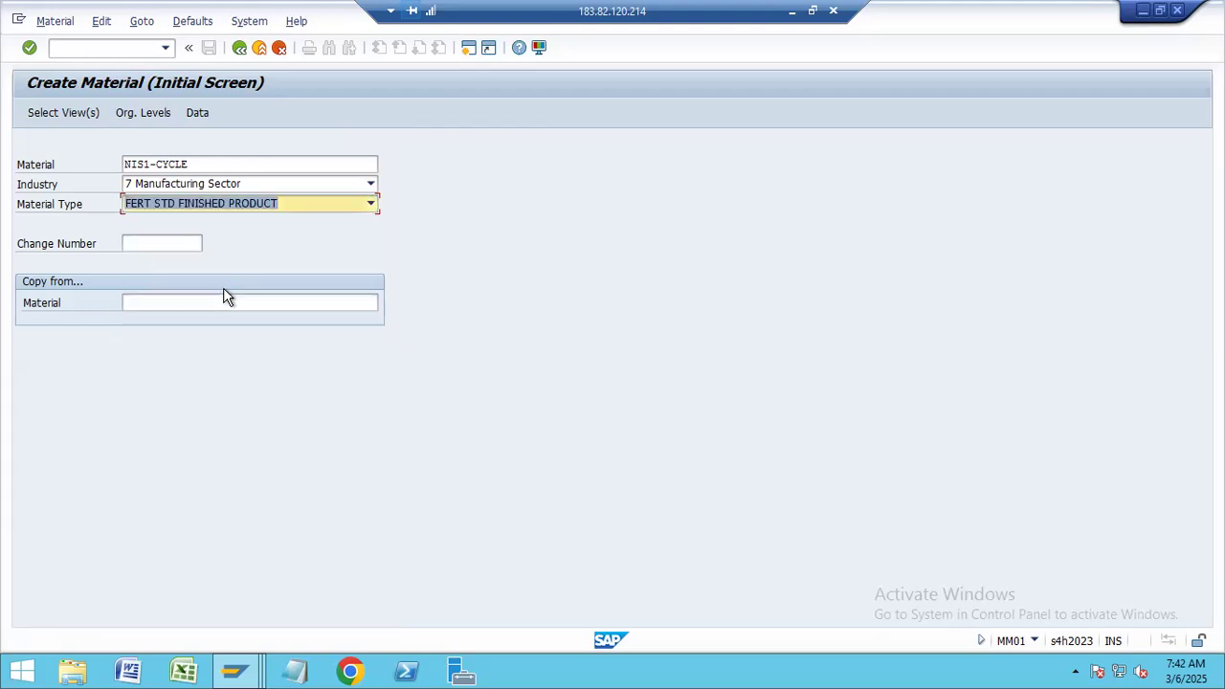
# - Review the preselected Basic Data, Sales, Purchasing, General Plant Data / Storage and Accounting views, and continue to the organizational levels
pyautogui.press('Return')
pyautogui.moveTo(335, 183); pyautogui.dragTo(570, 114)
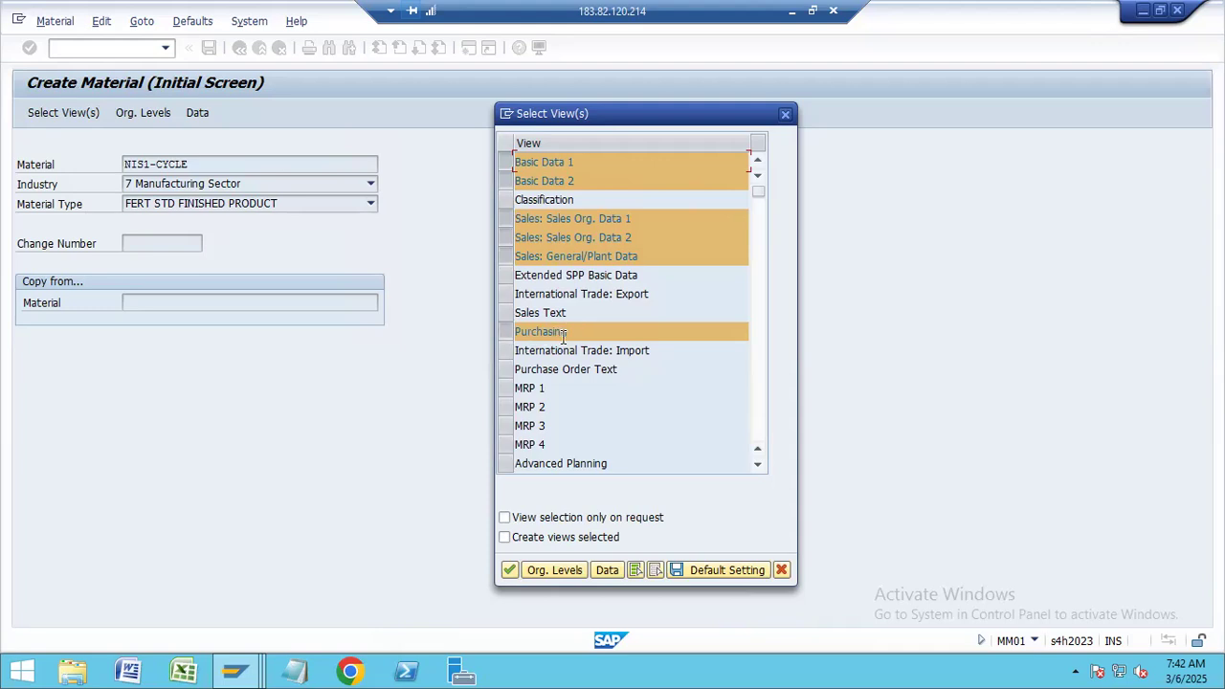
pyautogui.scroll(-4, 592, 343)
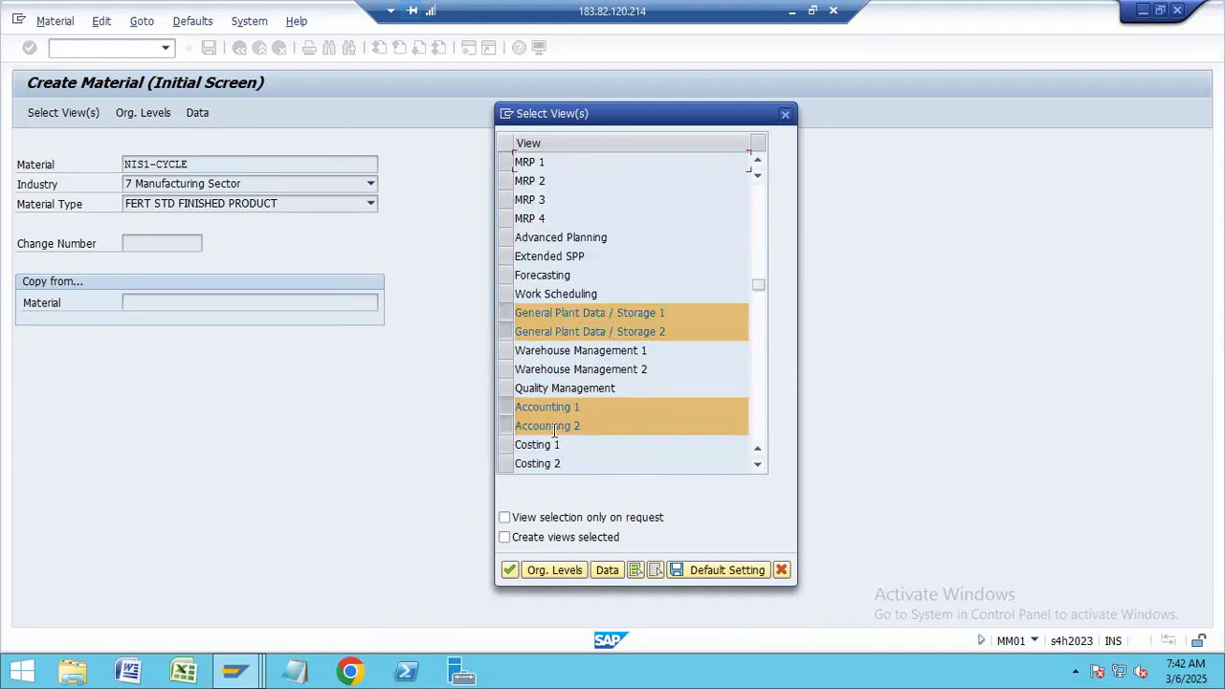
pyautogui.scroll(4, 566, 418)
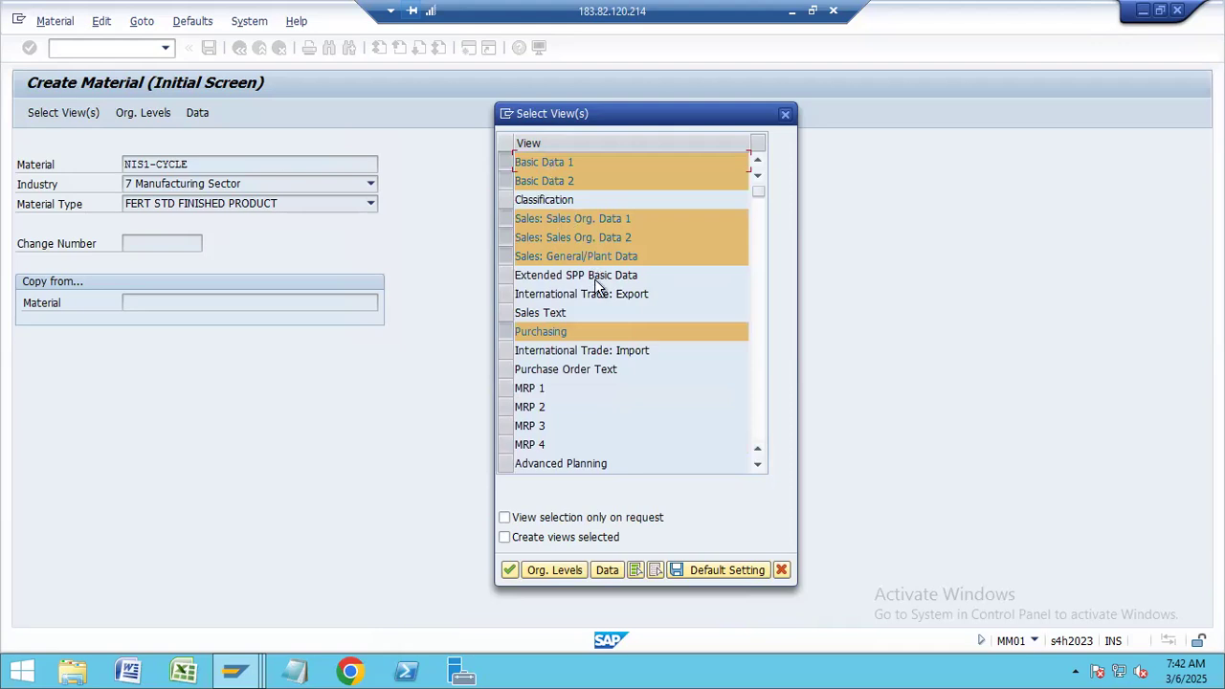
pyautogui.scroll(-5, 595, 287)
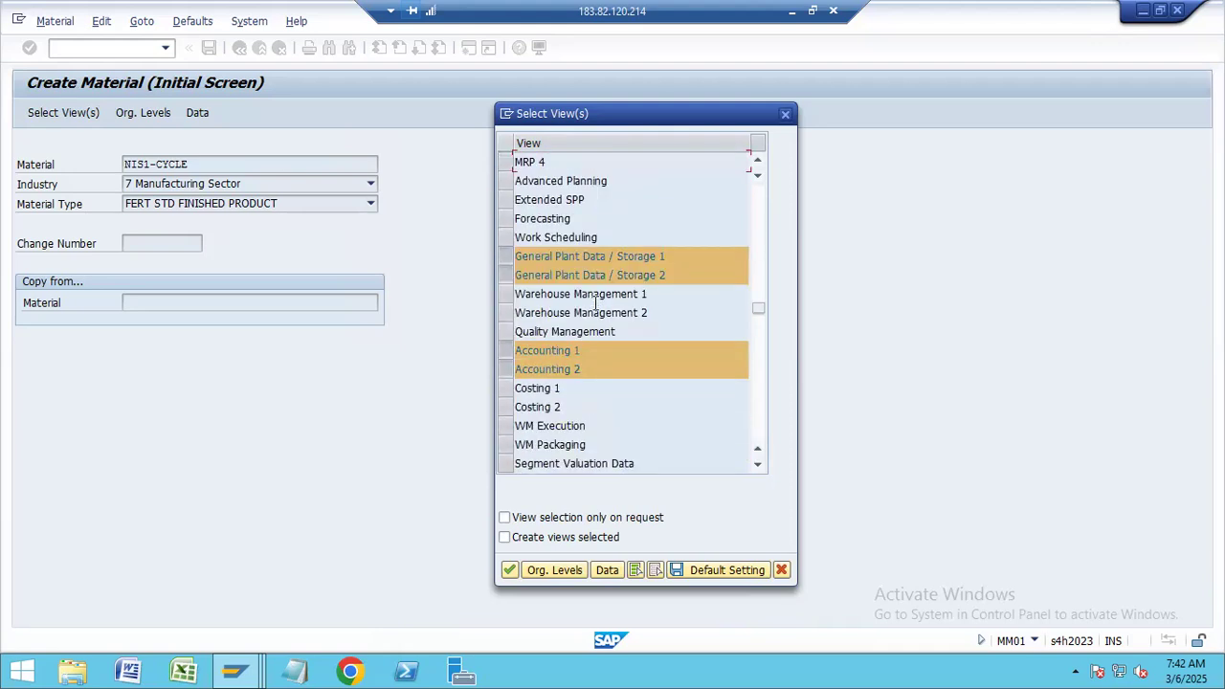
pyautogui.scroll(5, 595, 302)
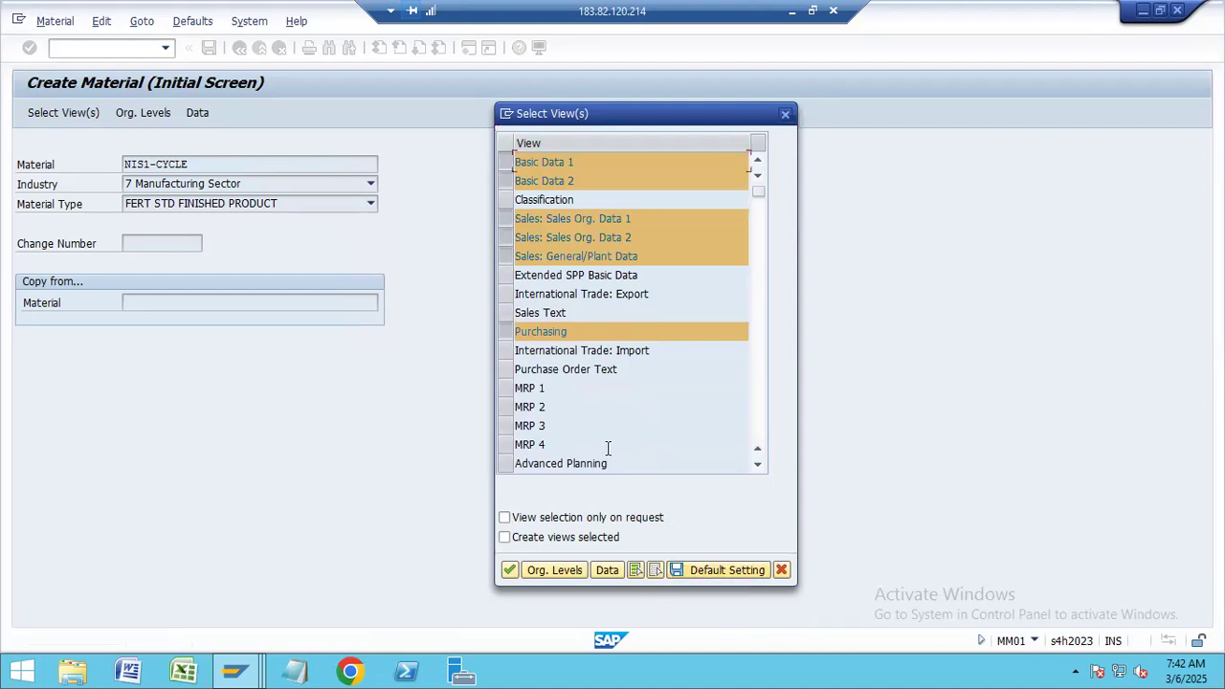
pyautogui.click(552, 570)
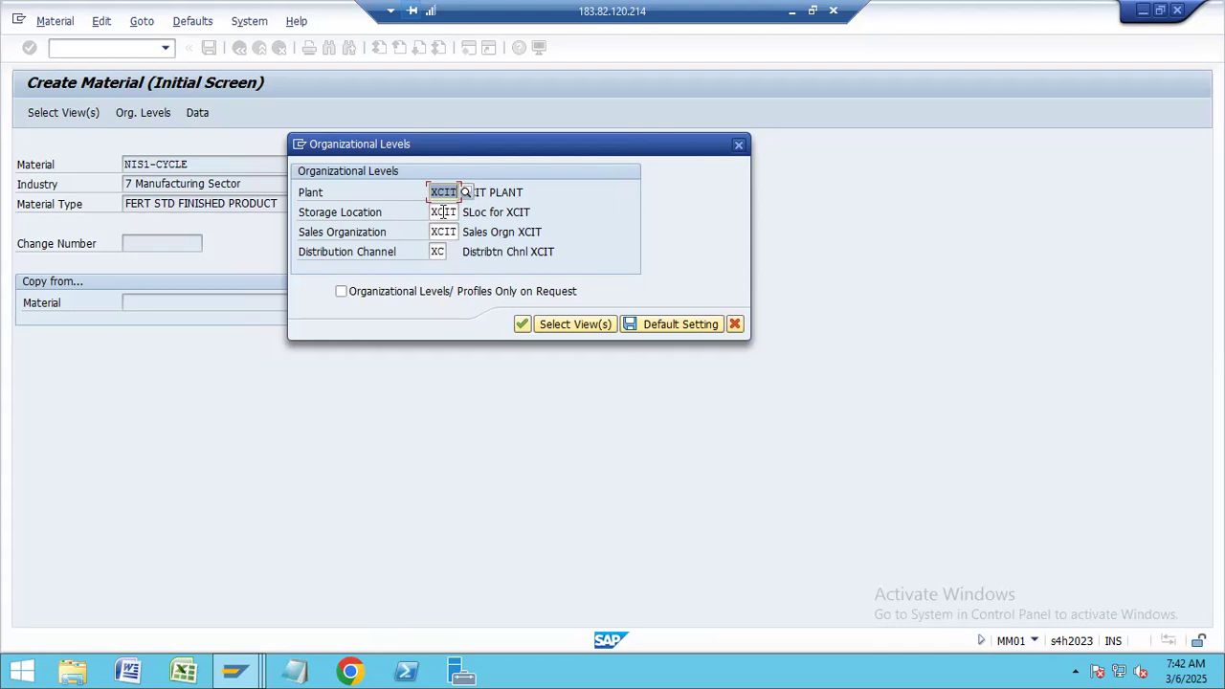
# - Set the plant to NISP and the storage location to NIS1 in the organizational levels
pyautogui.write('N')
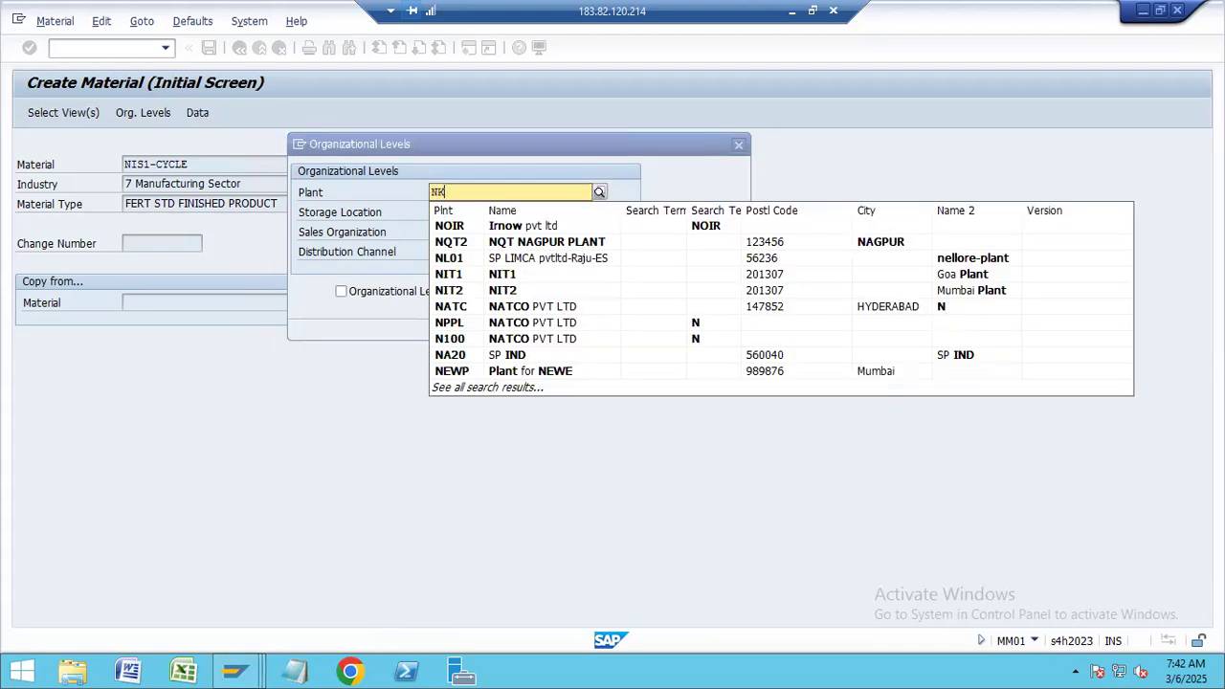
pyautogui.write('I')
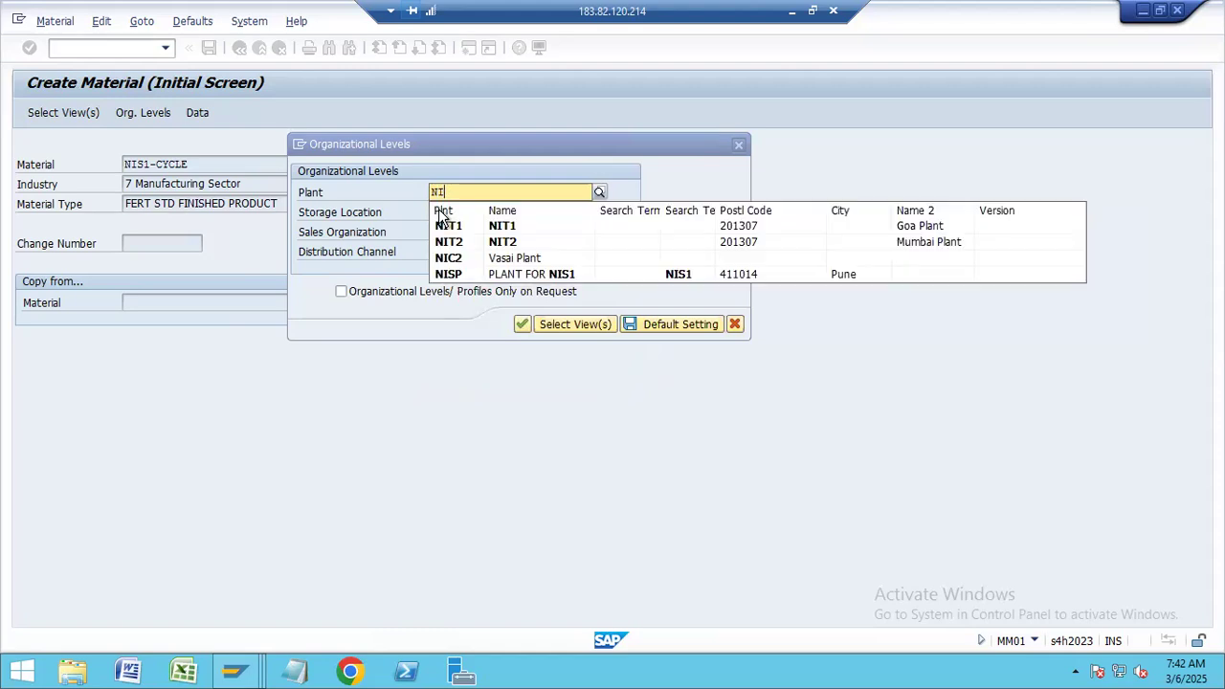
pyautogui.click(463, 275)
pyautogui.moveTo(459, 214); pyautogui.dragTo(428, 217)
pyautogui.press('BackSpace')
pyautogui.write('NI')
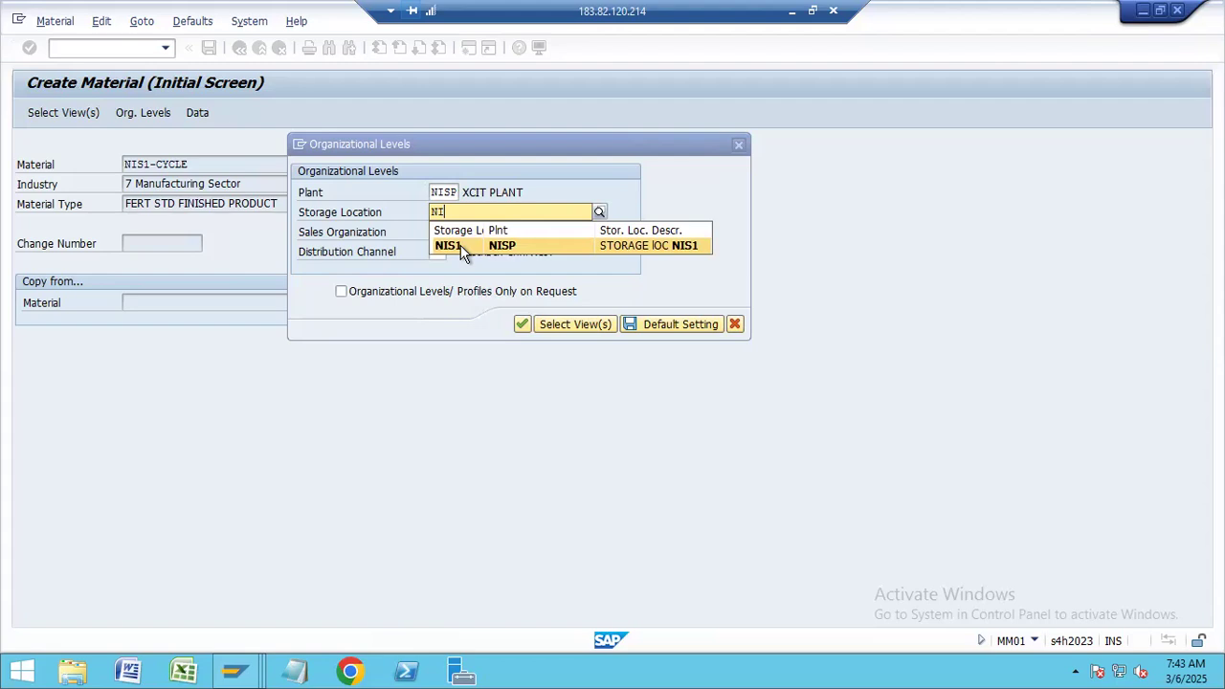
pyautogui.click(461, 245)
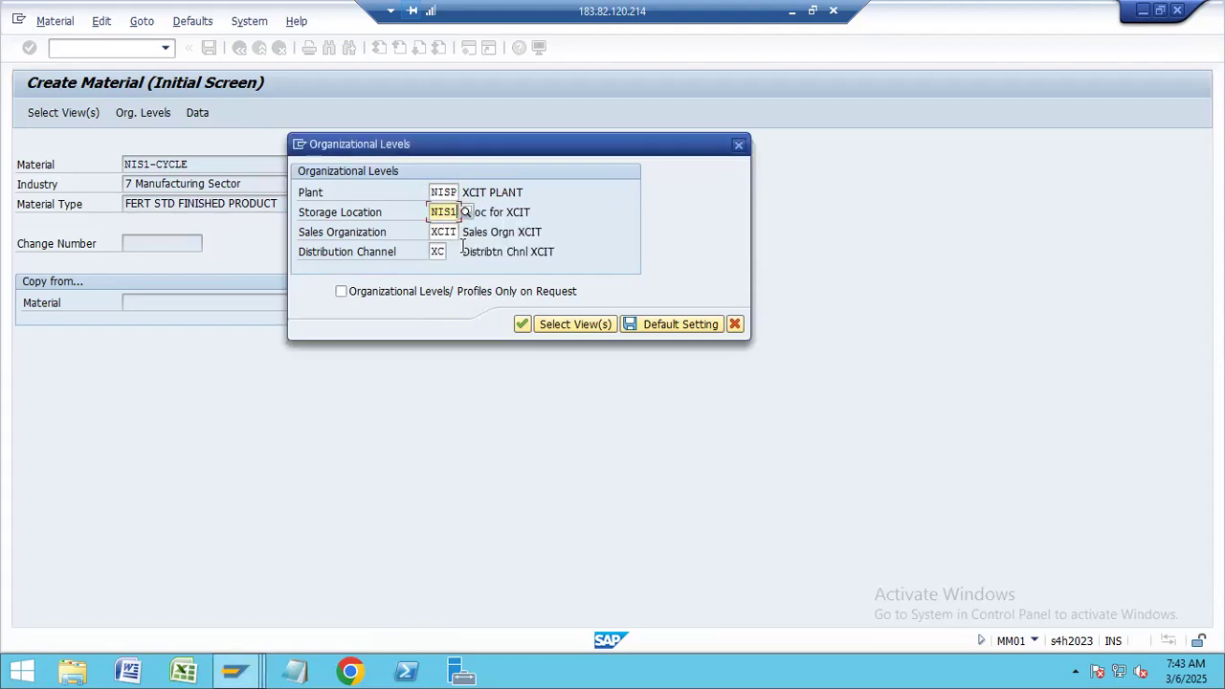
# - Set sales organization NISO and distribution channel ND, and confirm the organizational levels after saving them as default values
pyautogui.doubleClick(459, 233)
pyautogui.press('BackSpace')
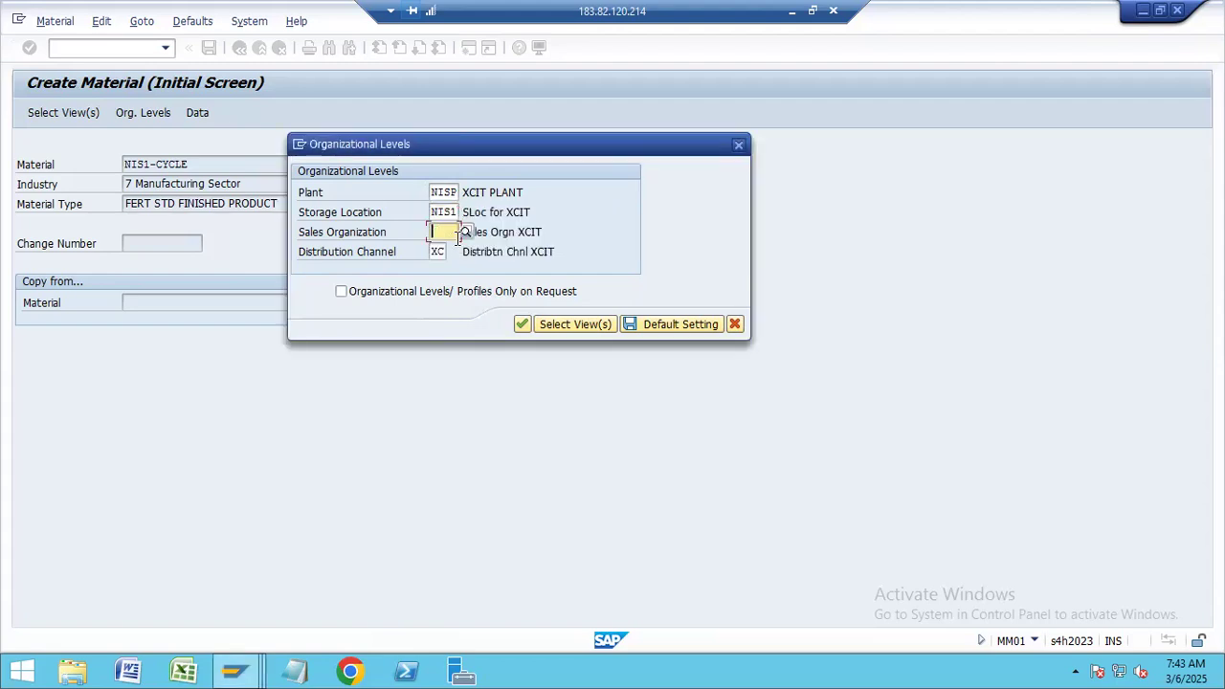
pyautogui.write('NISO')
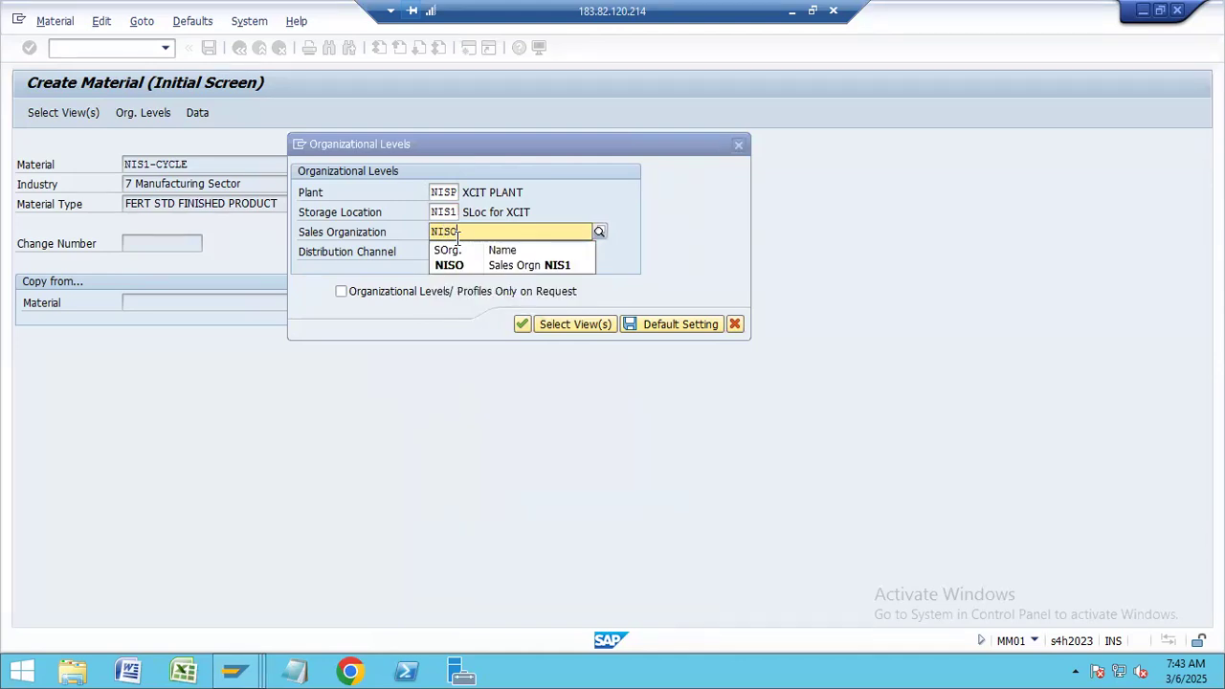
pyautogui.press('Tab')
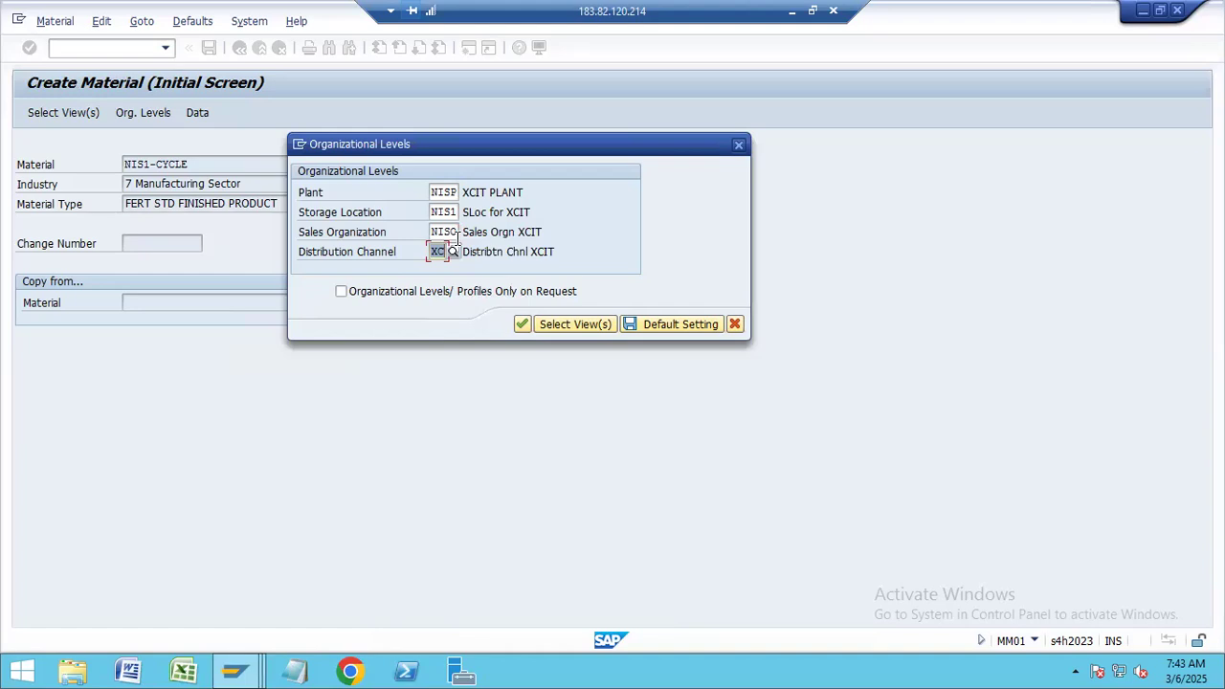
pyautogui.write('ND')
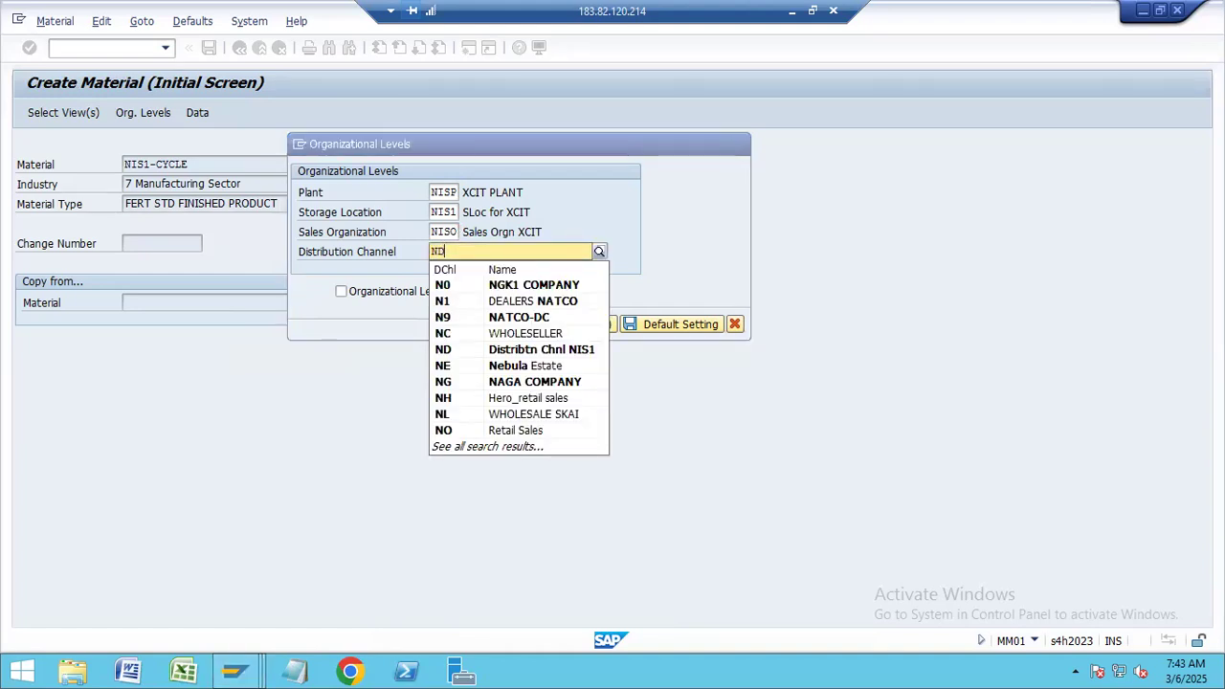
pyautogui.press('Return')
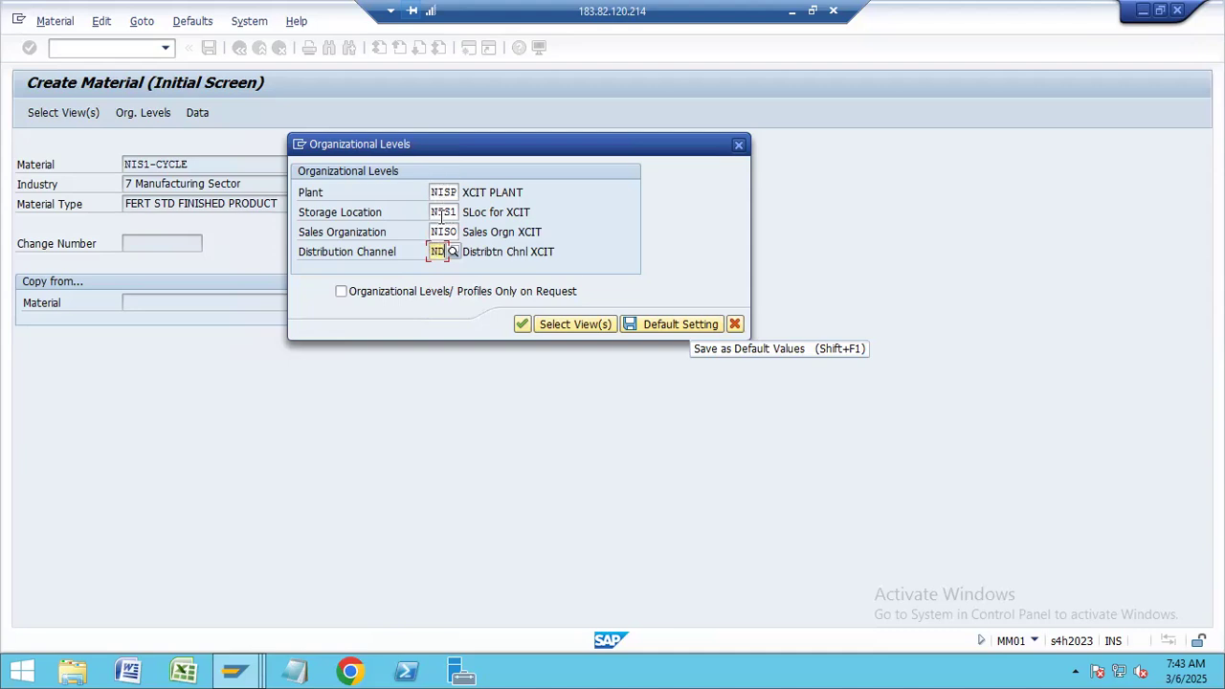
pyautogui.click(650, 324)
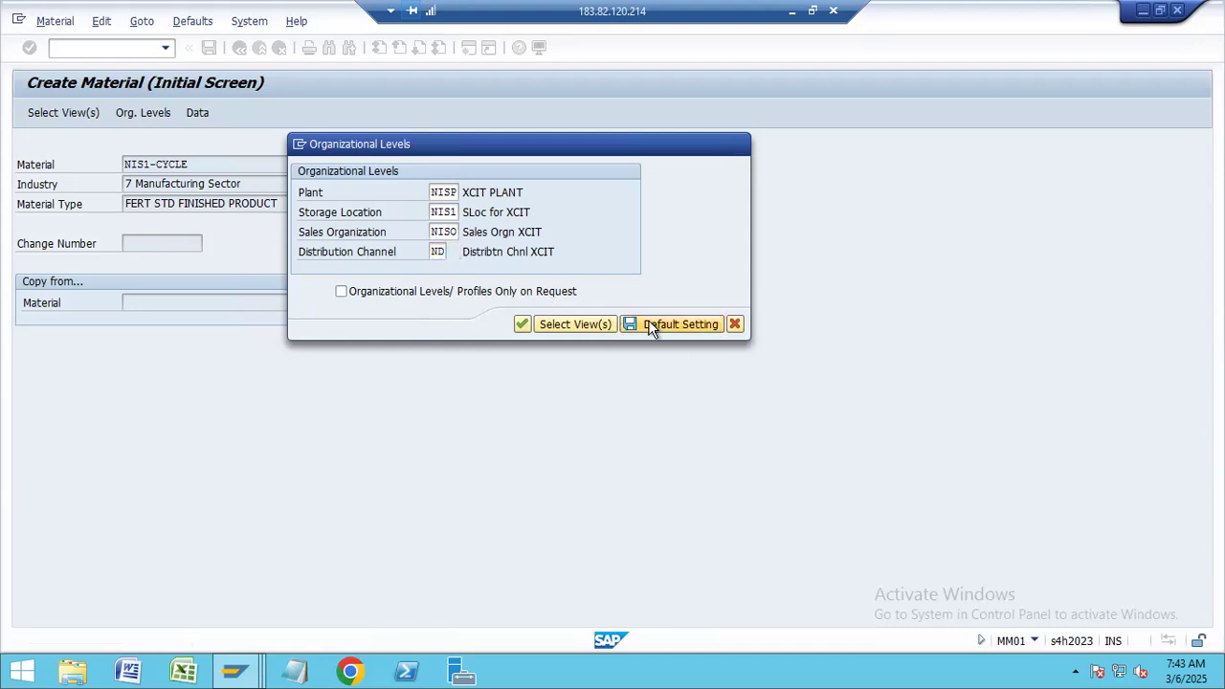
pyautogui.click(522, 324)
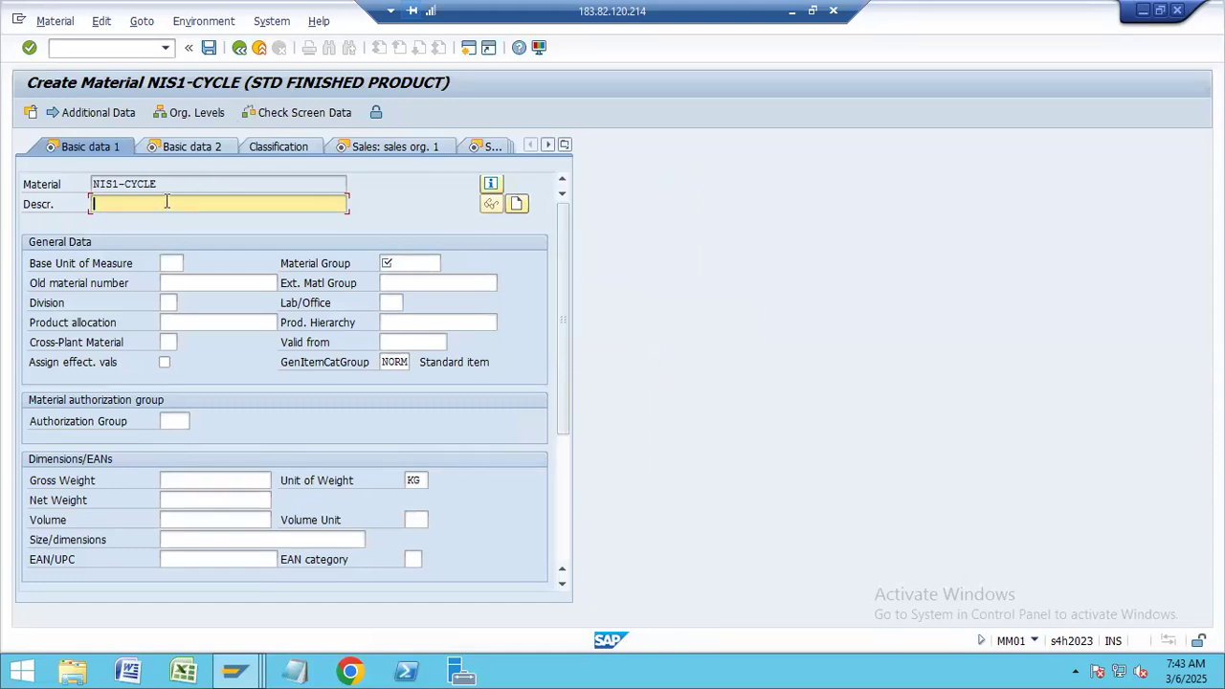
# - Enter "CYCLE for NIS1" as the material's description in the basic data
pyautogui.write('C')
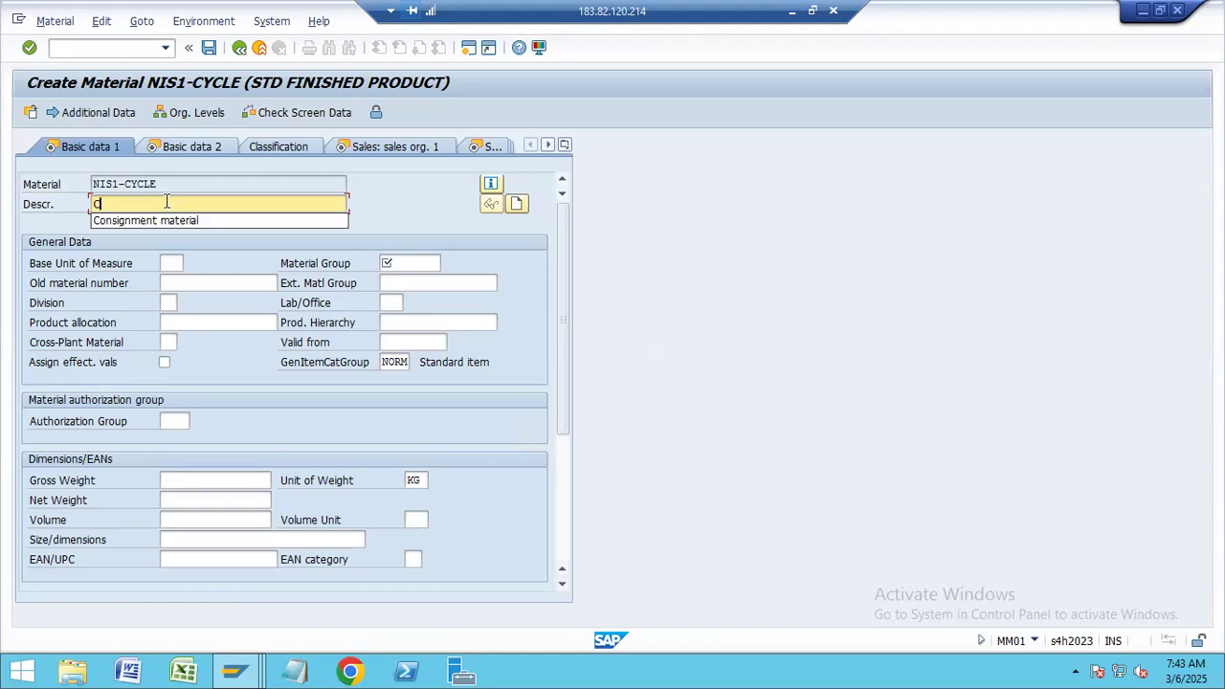
pyautogui.write('YCLE')
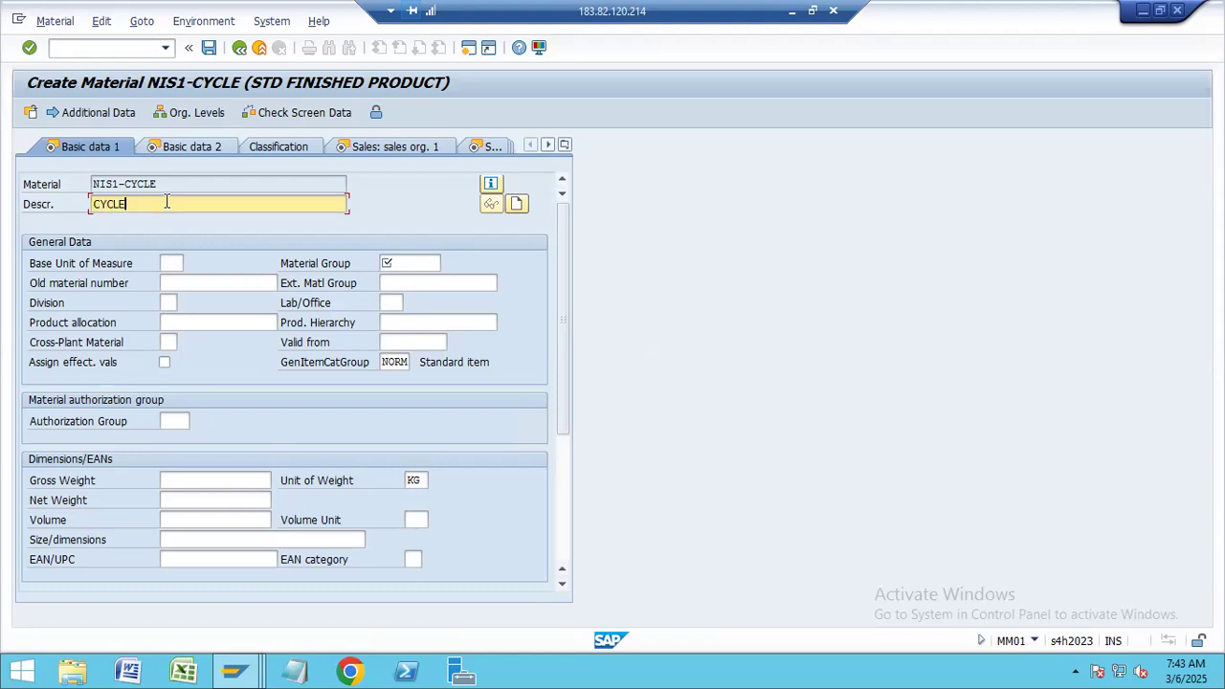
pyautogui.write(' H')
pyautogui.press('BackSpace')
pyautogui.write('FO')
pyautogui.press('BackSpace')
pyautogui.press('BackSpace')
pyautogui.write('for n')
pyautogui.press('BackSpace')
pyautogui.write('NIS1')
# - Set the base unit of measure to PC (Piece) from the list of possible units
pyautogui.click(172, 264)
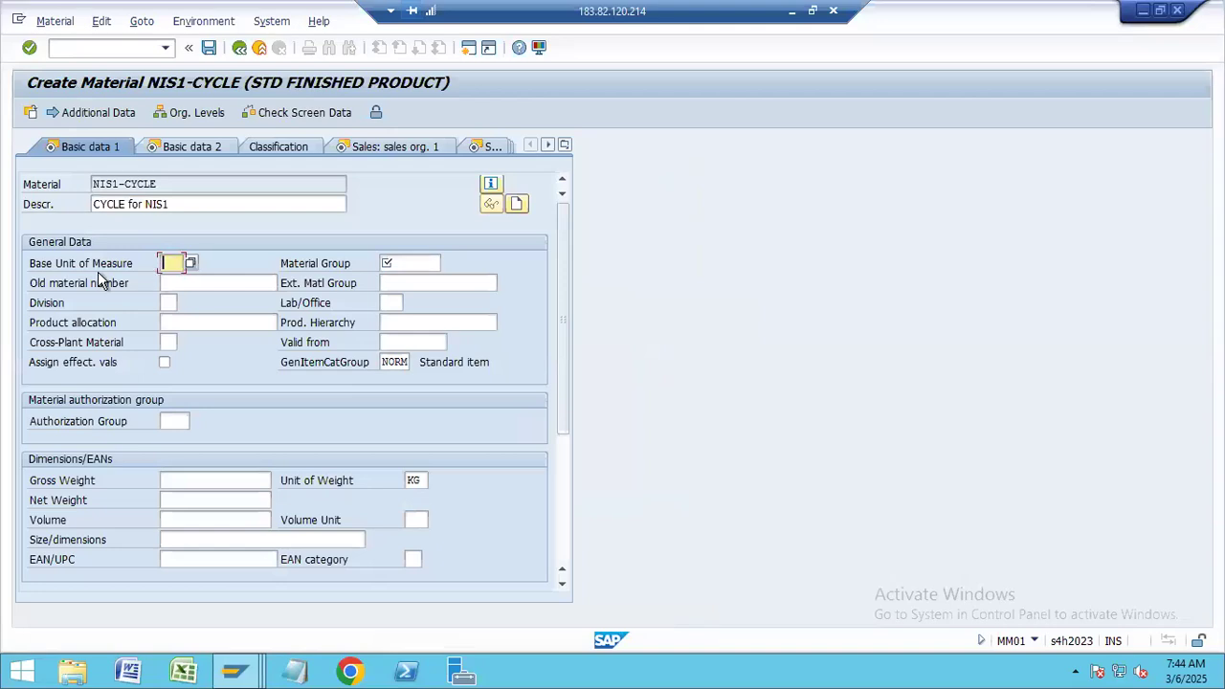
pyautogui.click(191, 264)
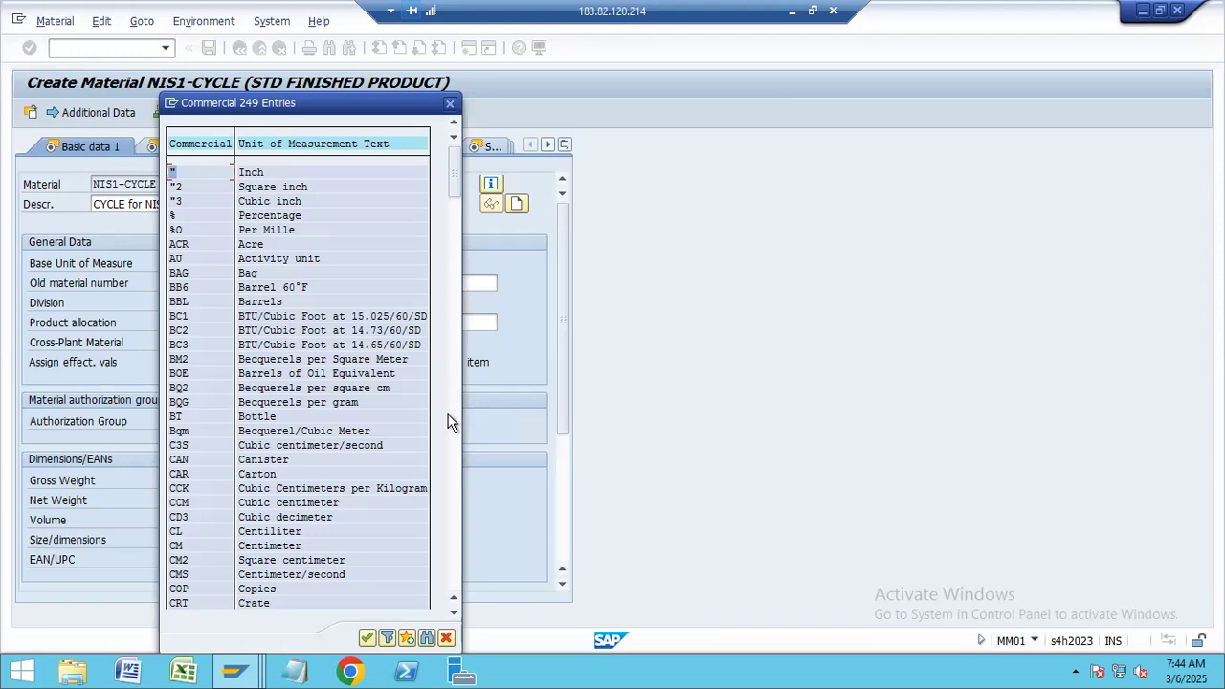
pyautogui.click(452, 461)
pyautogui.click(452, 457)
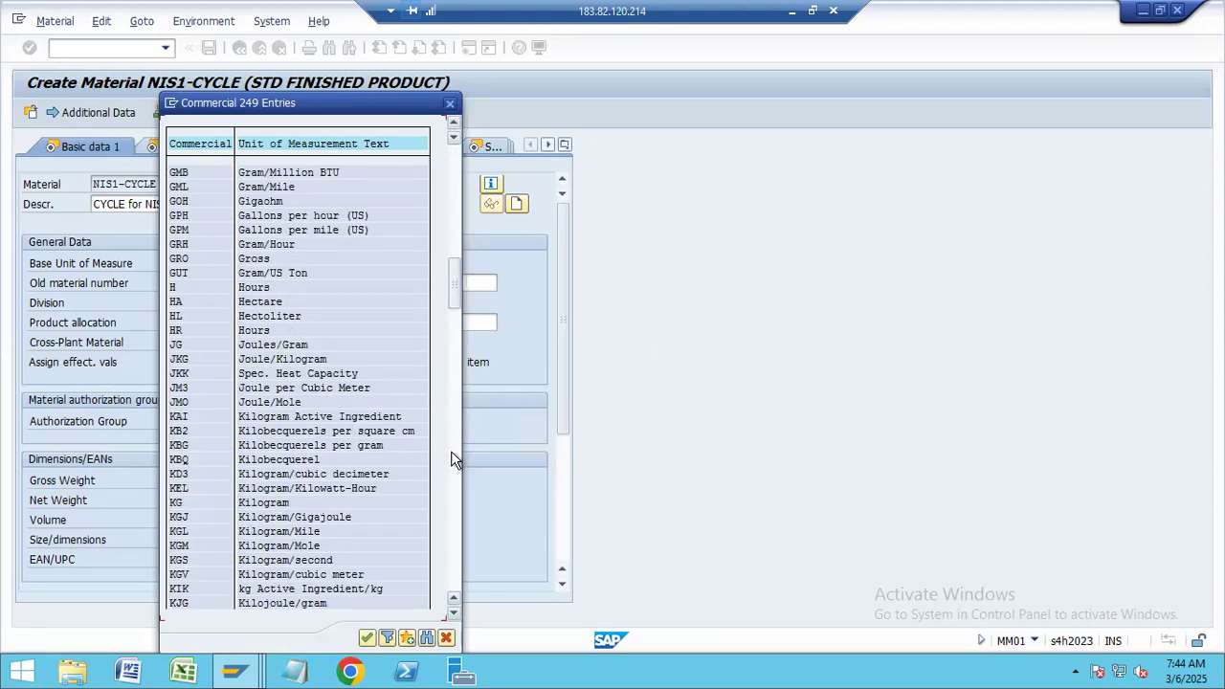
pyautogui.click(452, 459)
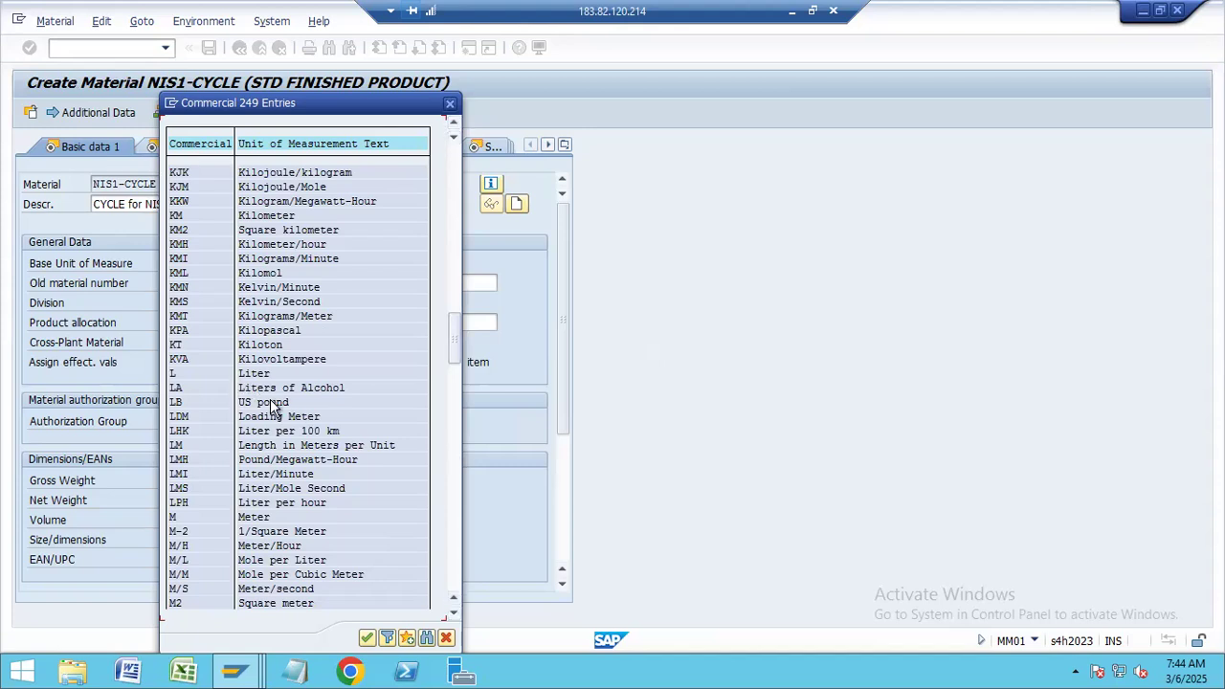
pyautogui.click(280, 517)
pyautogui.click(452, 580)
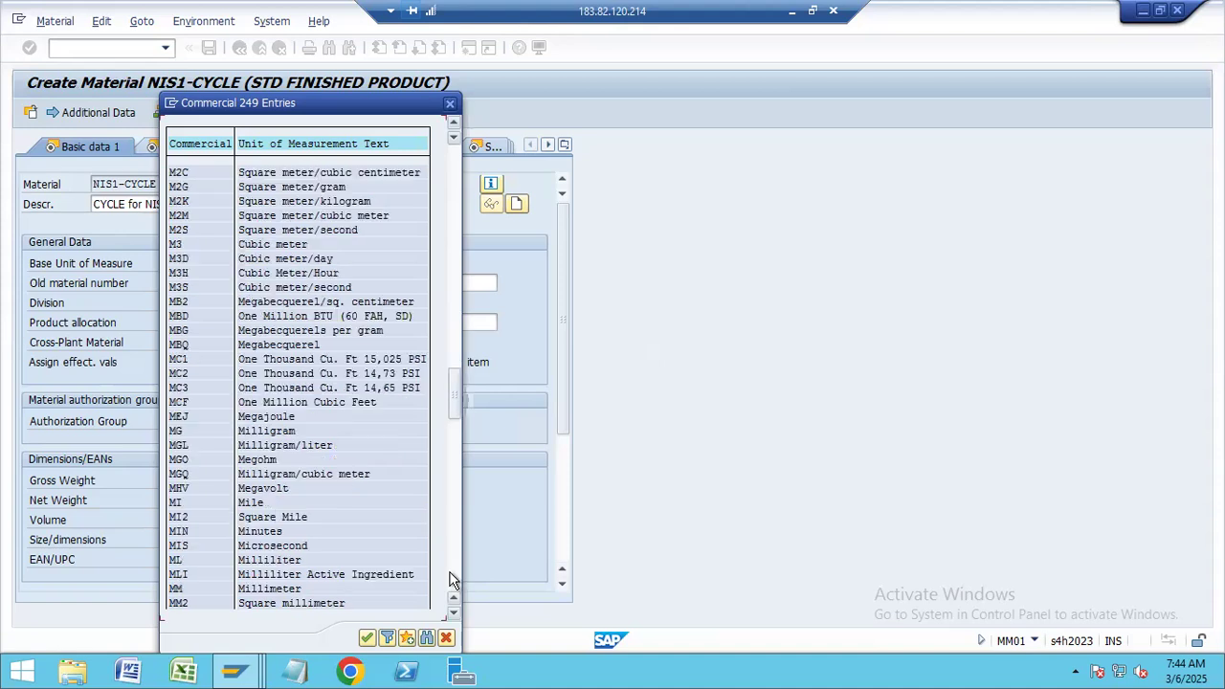
pyautogui.click(455, 580)
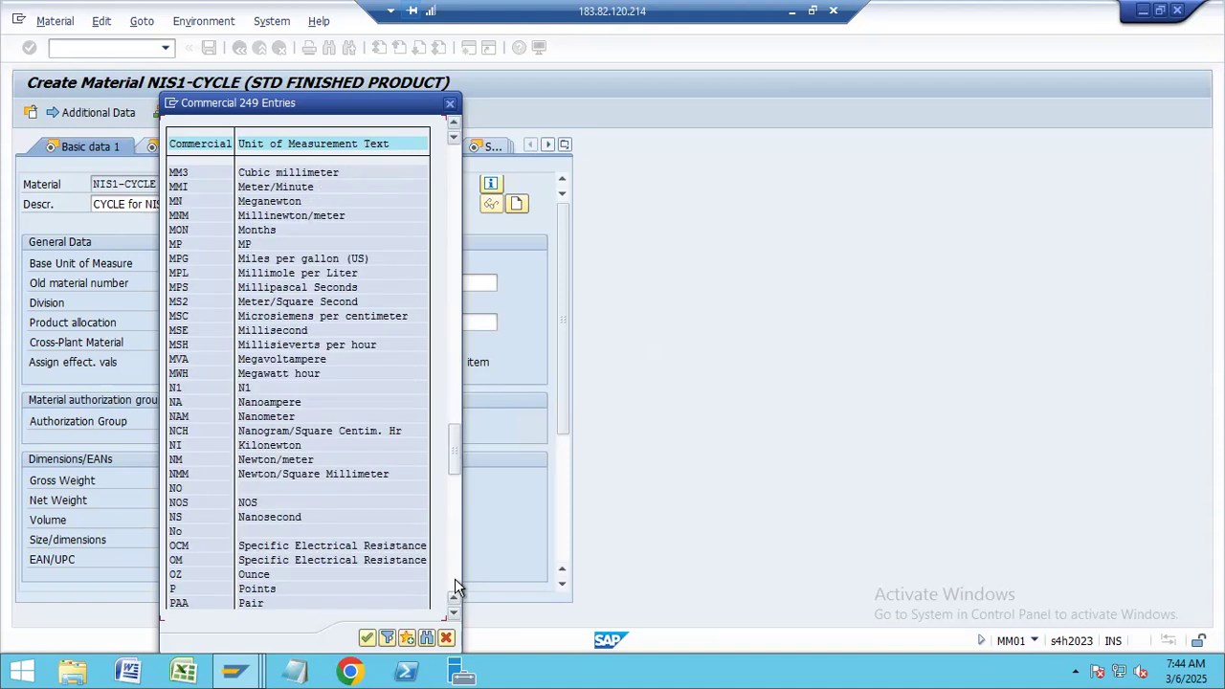
pyautogui.click(456, 579)
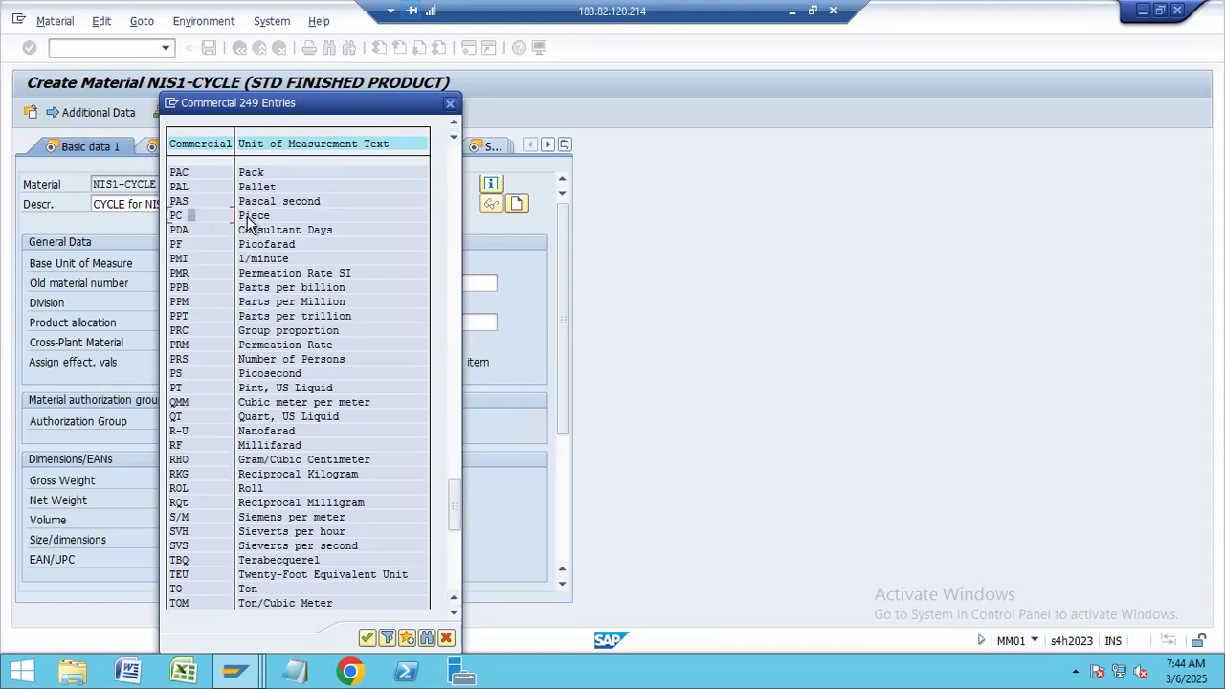
pyautogui.doubleClick(189, 215)
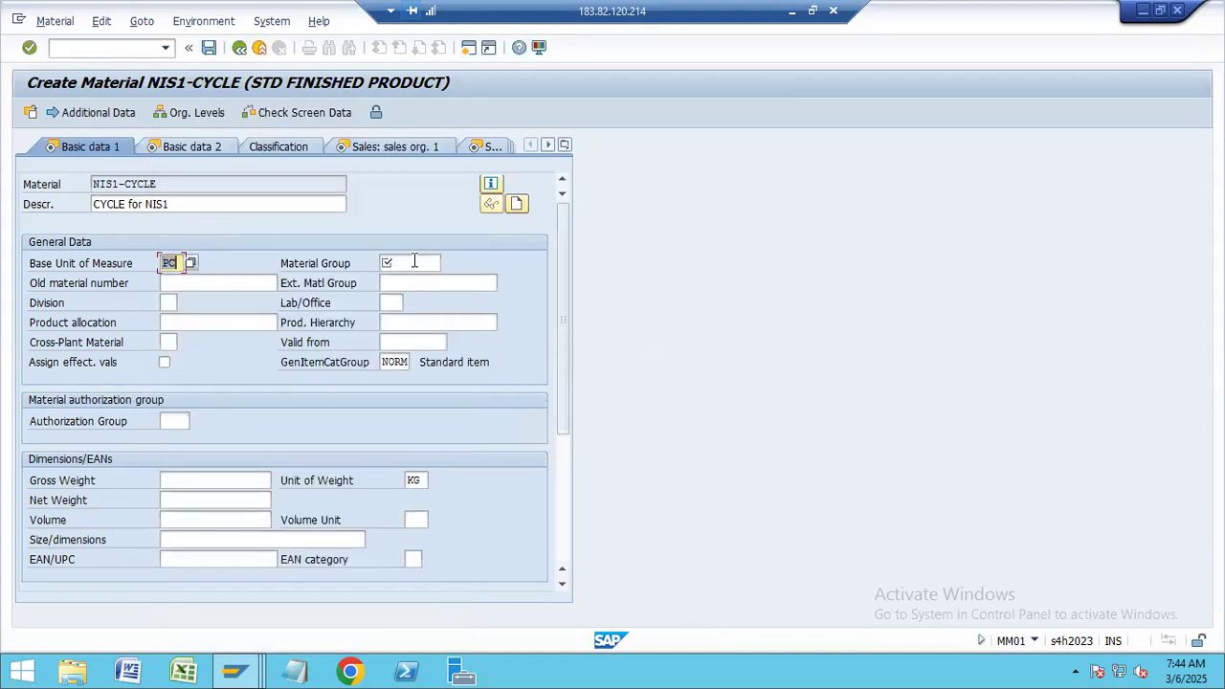
# - Set the material group to 0008 (Steel) from the list of possible material groups
pyautogui.click(442, 263)
pyautogui.click(448, 263)
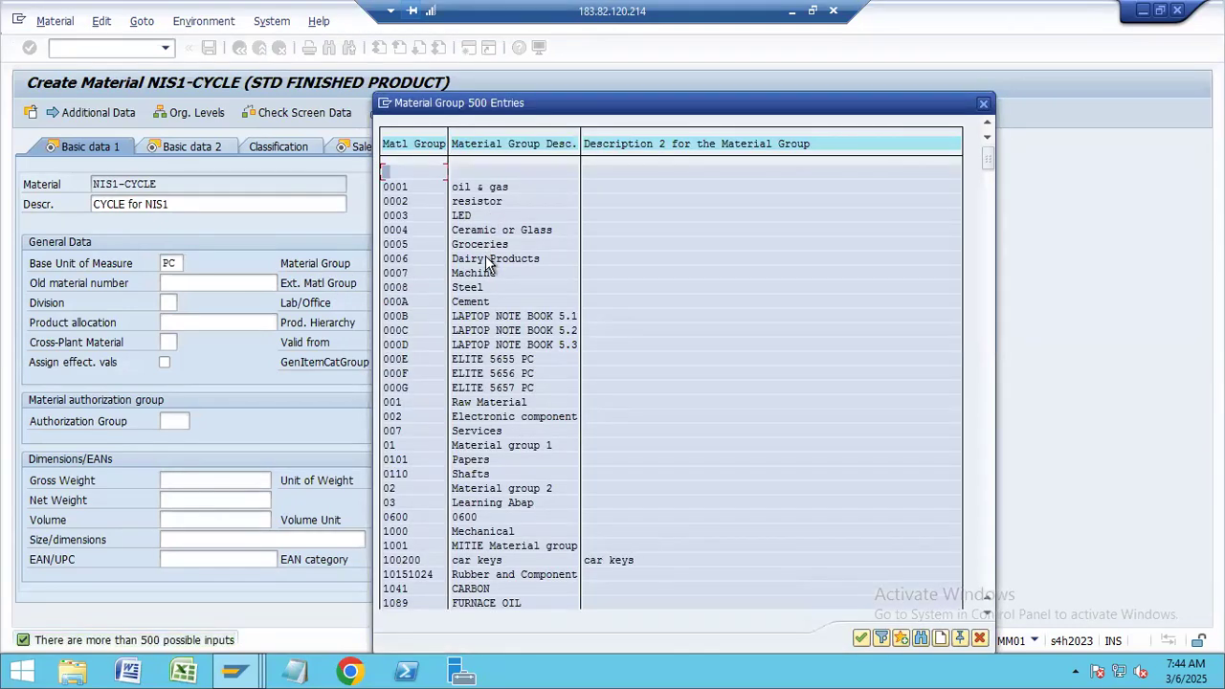
pyautogui.click(486, 288)
pyautogui.scroll(-1, 539, 524)
pyautogui.scroll(-5, 537, 519)
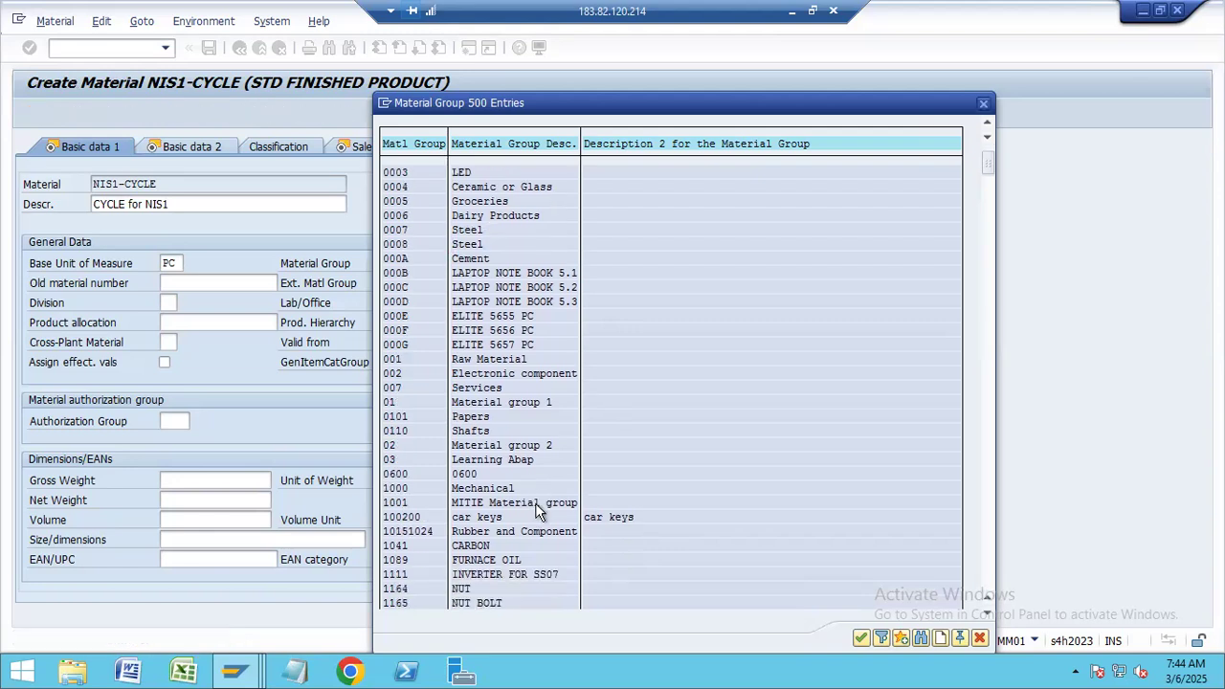
pyautogui.scroll(-4, 520, 483)
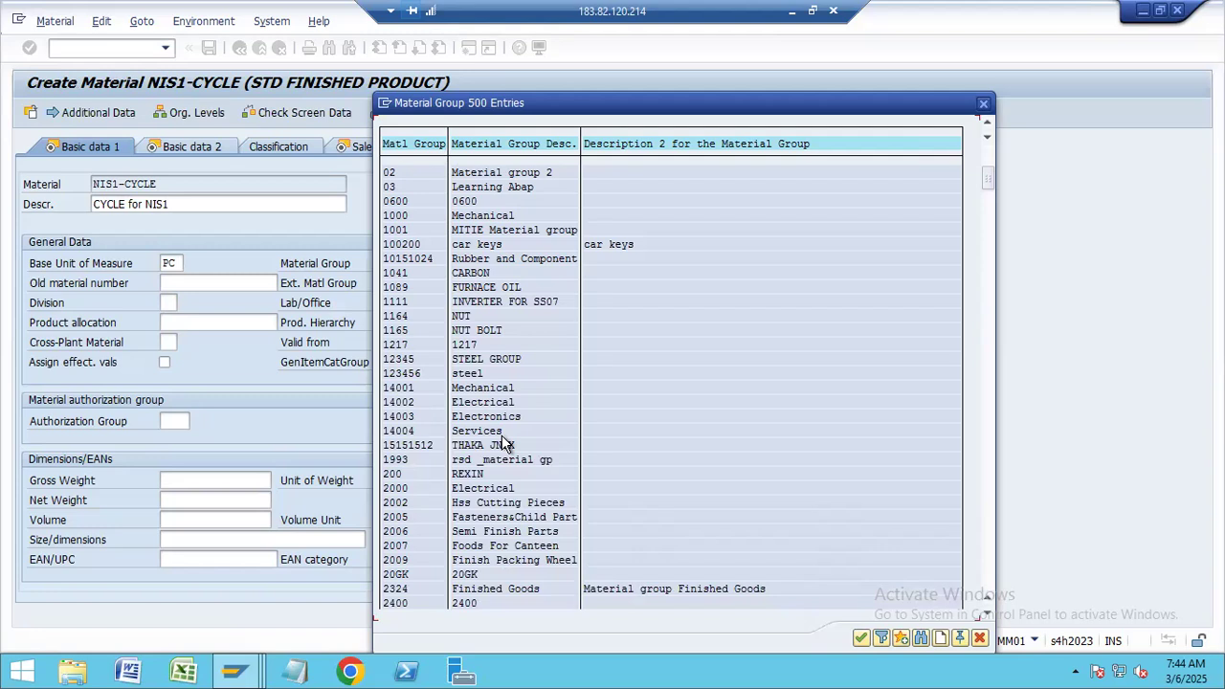
pyautogui.scroll(7, 505, 444)
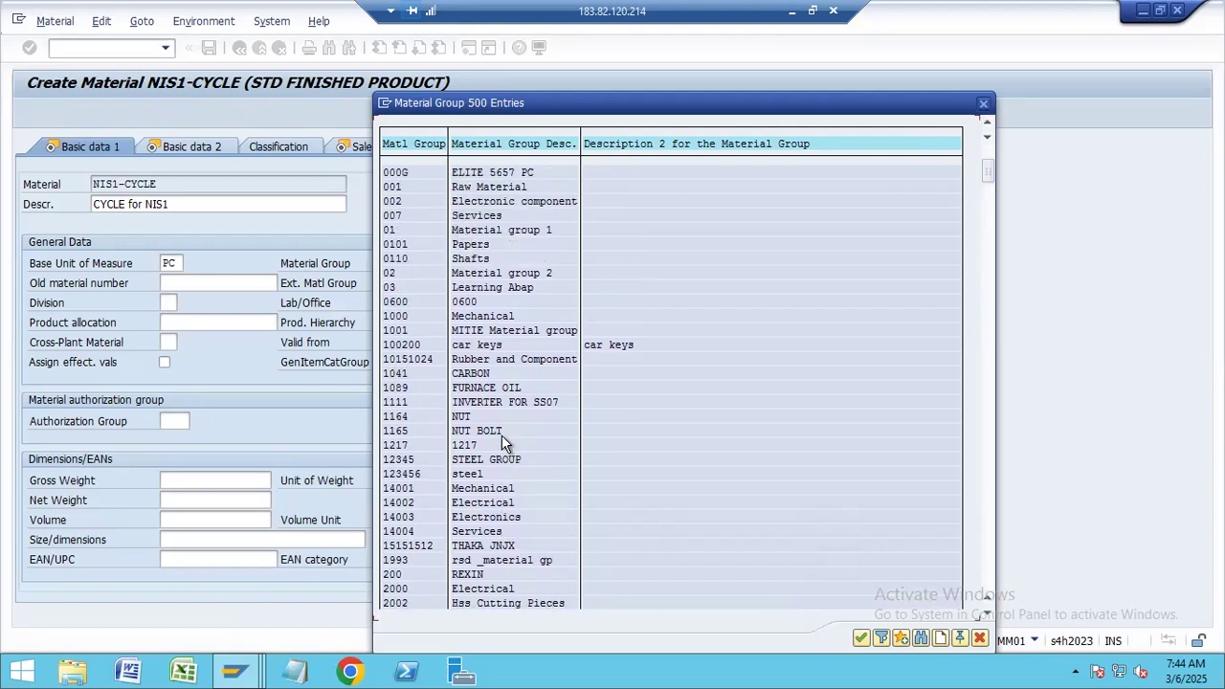
pyautogui.scroll(2, 504, 443)
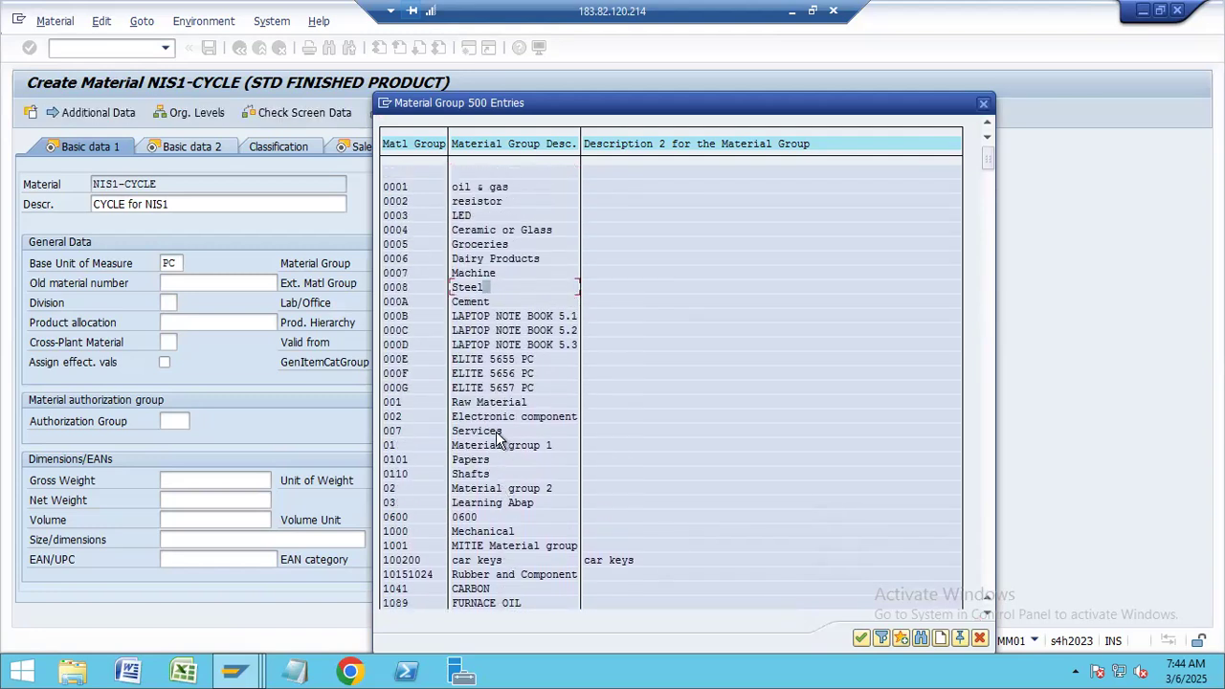
pyautogui.doubleClick(483, 287)
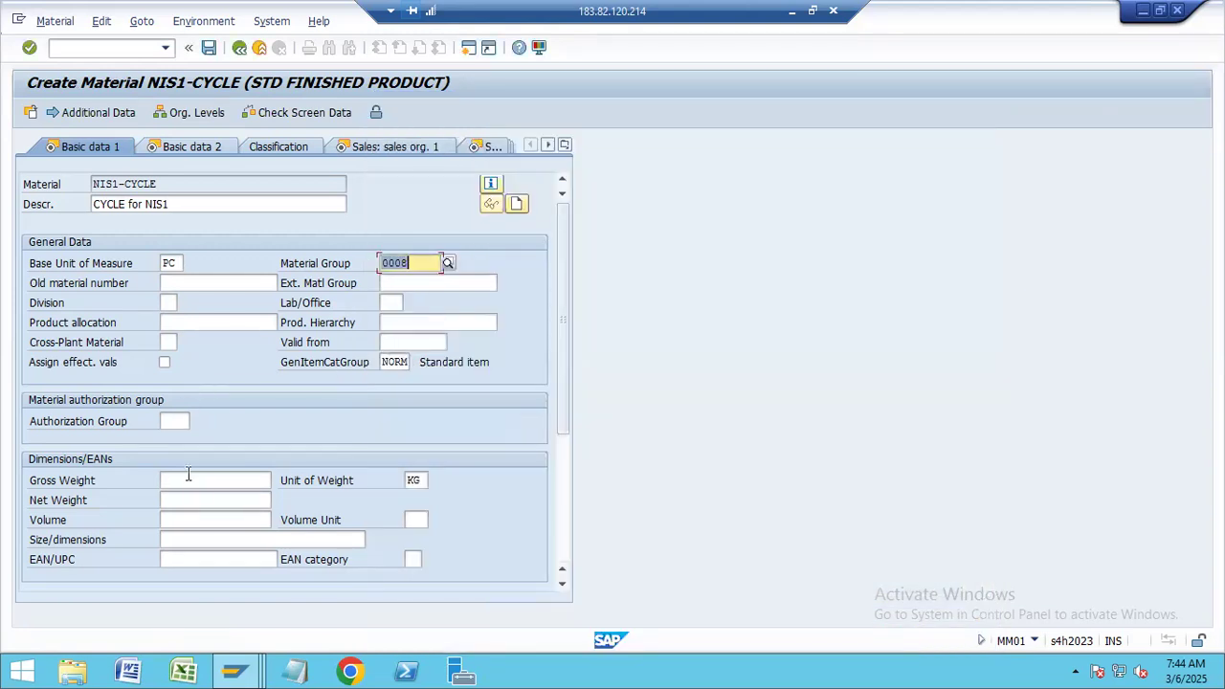
# - Enter 10 for both the gross weight and the net weight, and confirm the first basic data view
pyautogui.click(189, 479)
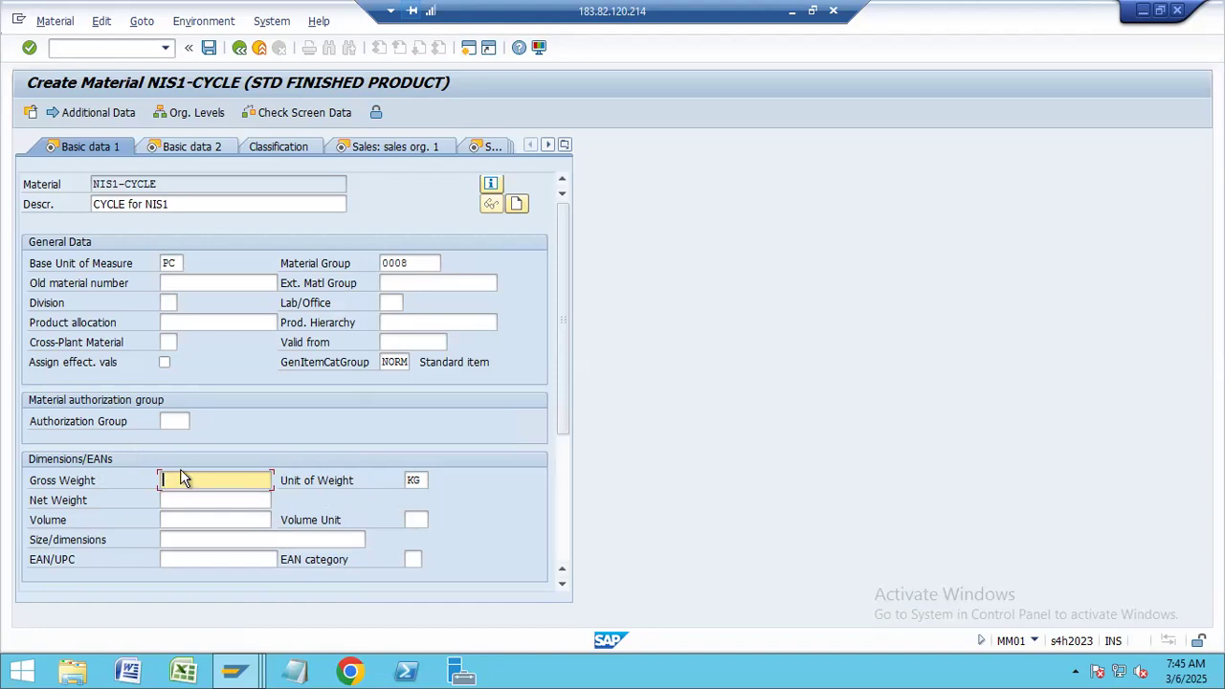
pyautogui.write('10')
pyautogui.press('Tab')
pyautogui.press('Tab')
pyautogui.write('10')
pyautogui.press('Tab')
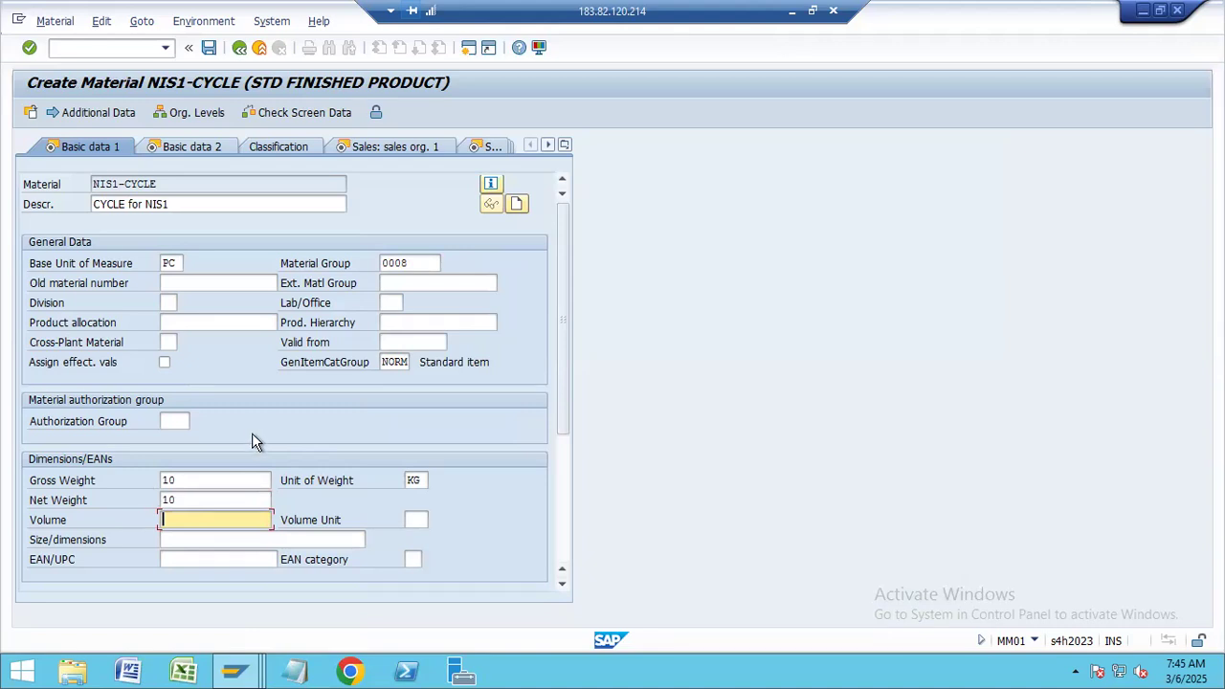
pyautogui.scroll(-3, 259, 462)
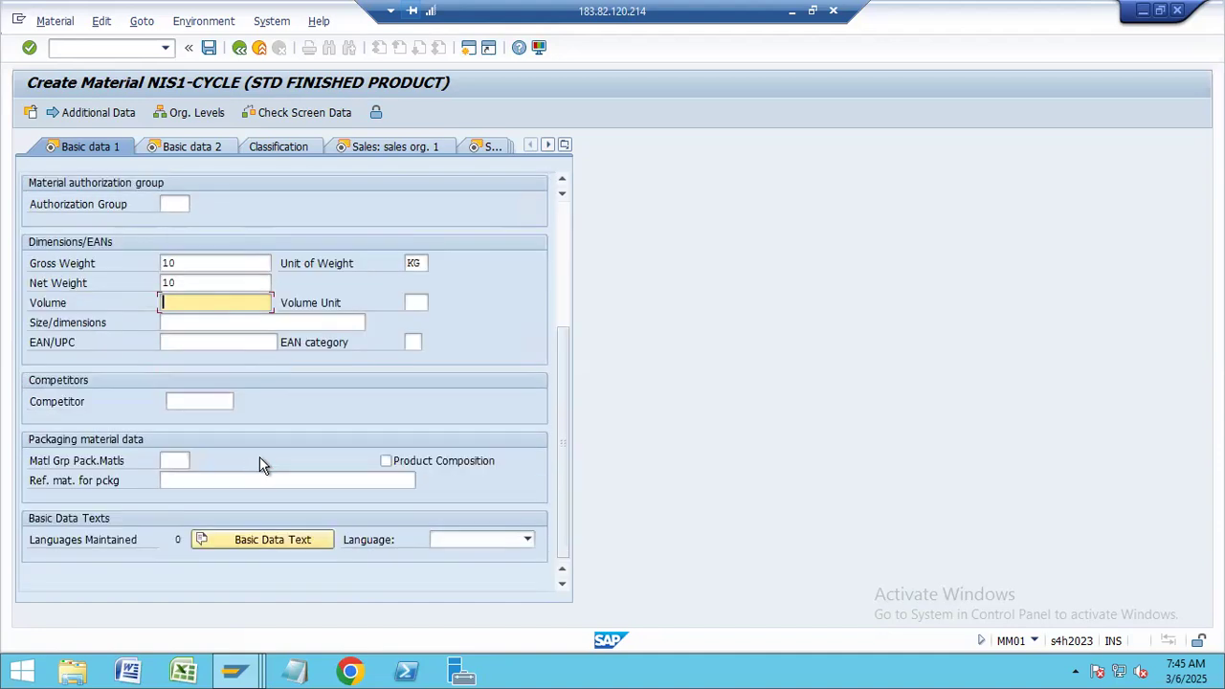
pyautogui.scroll(3, 260, 464)
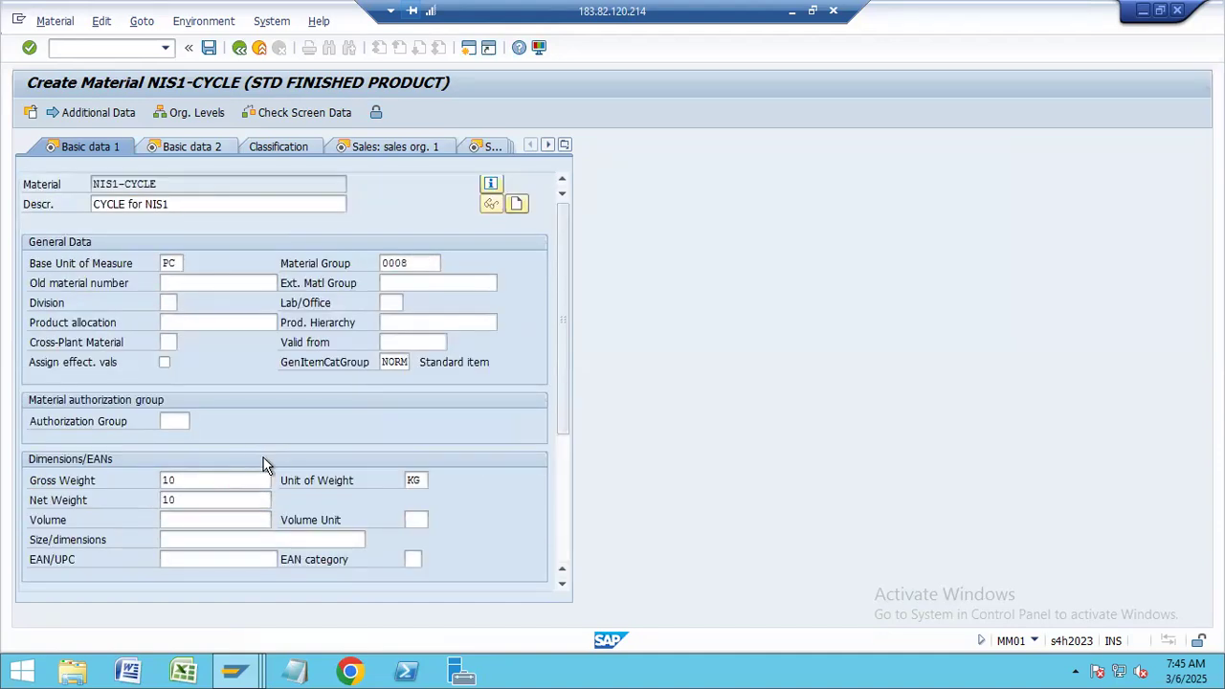
pyautogui.press('Return')
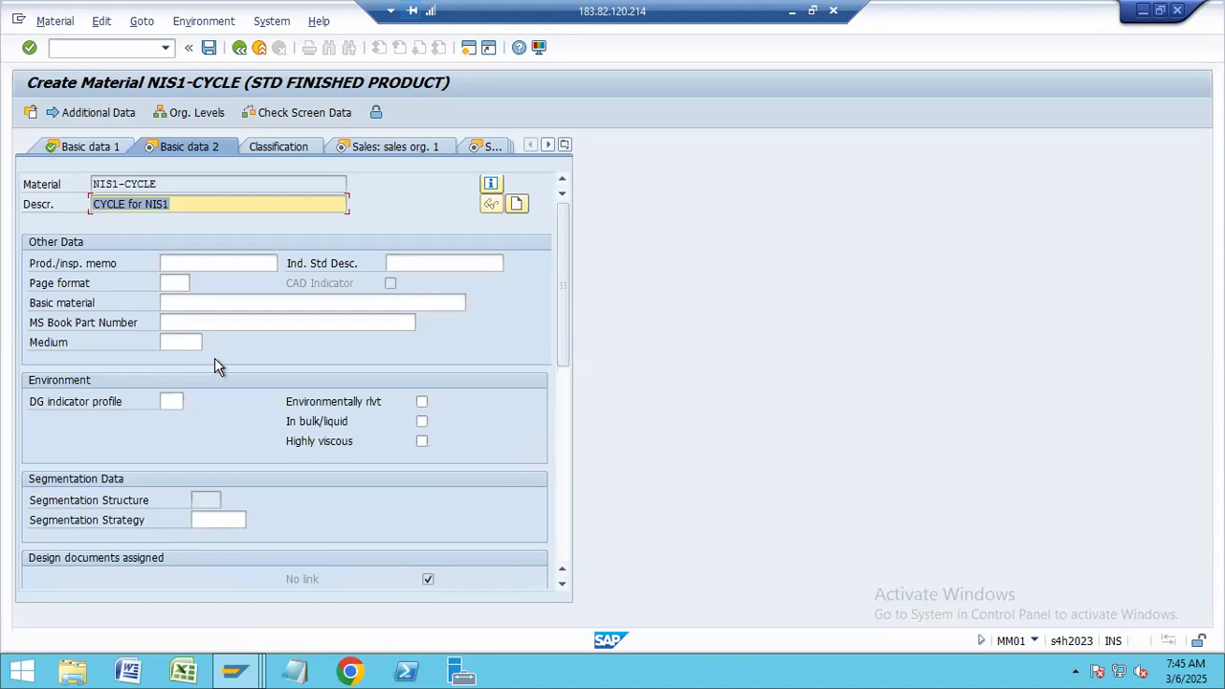
# - Set the MWST output tax classification to 1 (Full tax) in the first sales organization view and confirm the view
pyautogui.click(564, 533)
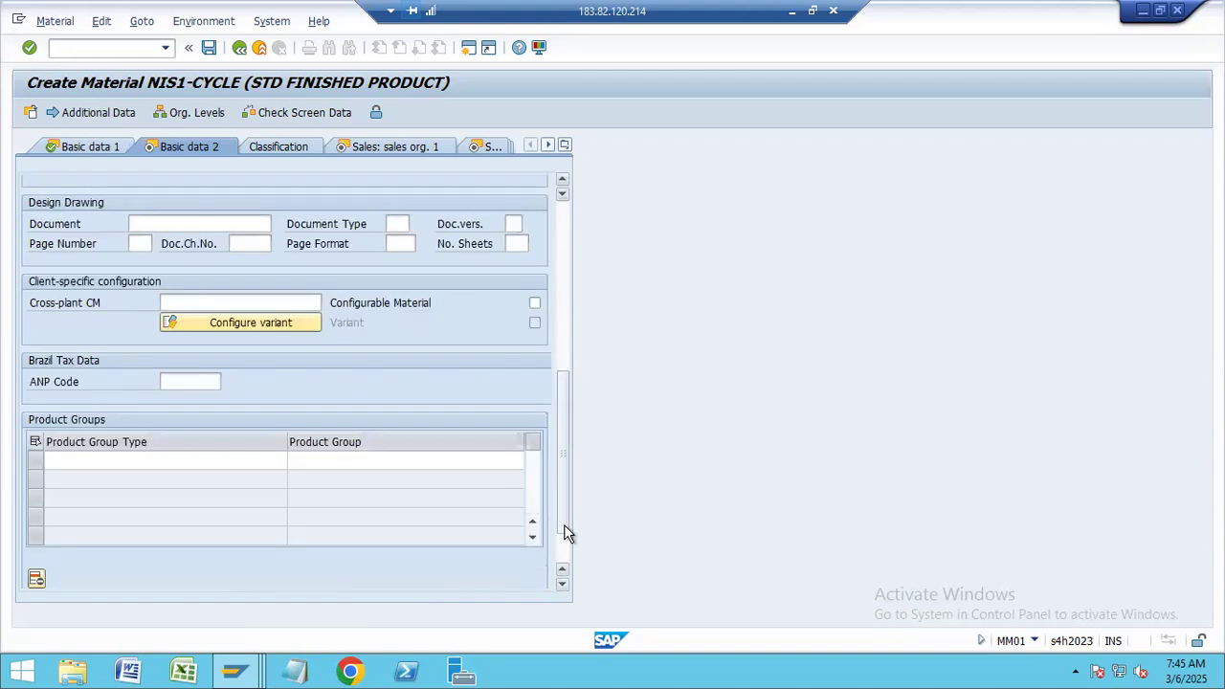
pyautogui.moveTo(563, 533); pyautogui.dragTo(536, 366)
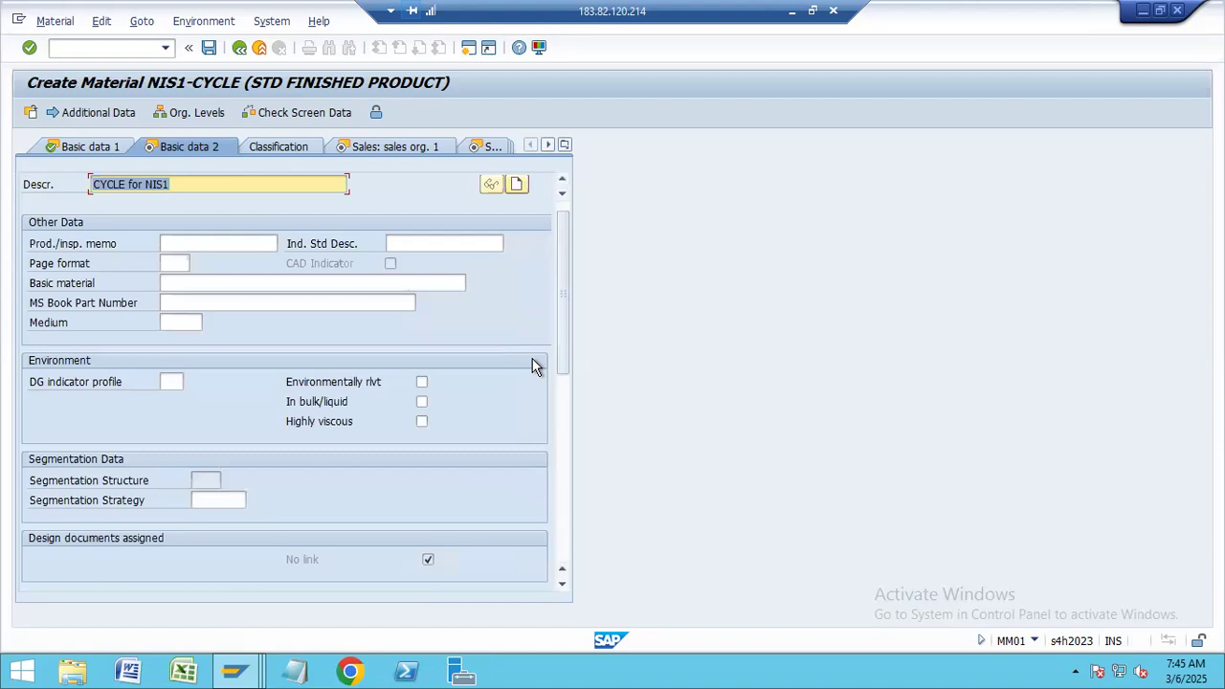
pyautogui.press('Return')
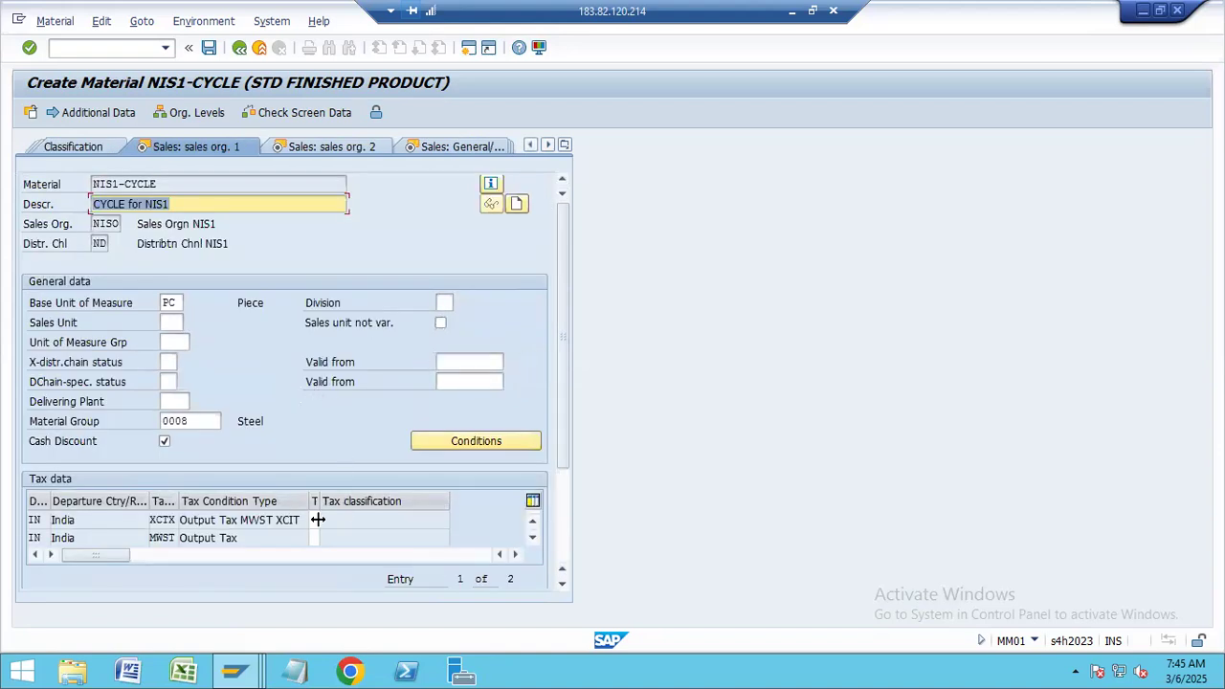
pyautogui.moveTo(317, 505)
pyautogui.mouseDown()
pyautogui.moveTo(355, 502)
pyautogui.moveTo(335, 498)
pyautogui.mouseUp()
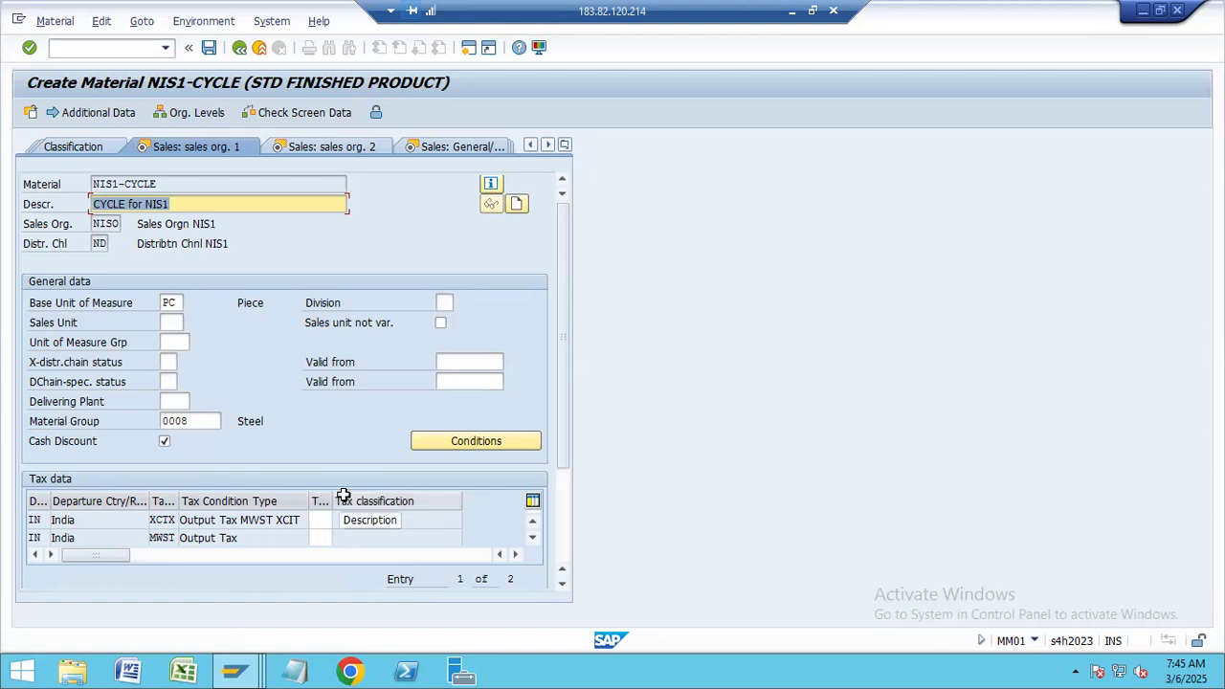
pyautogui.click(314, 539)
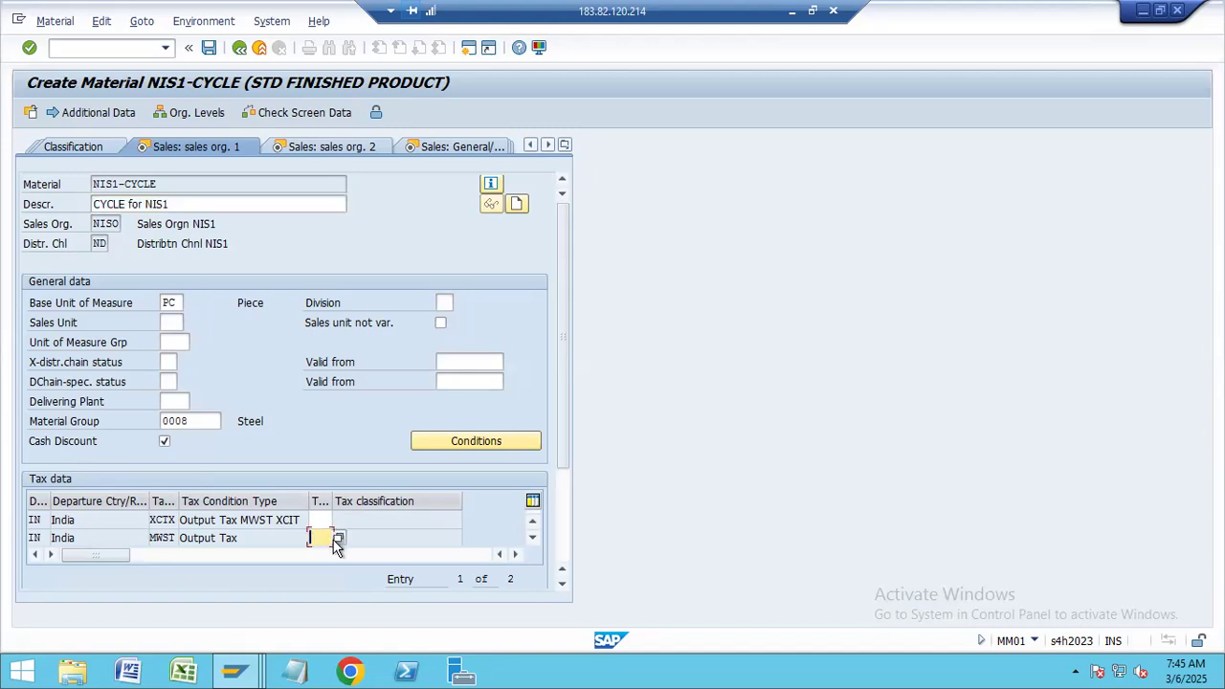
pyautogui.click(336, 539)
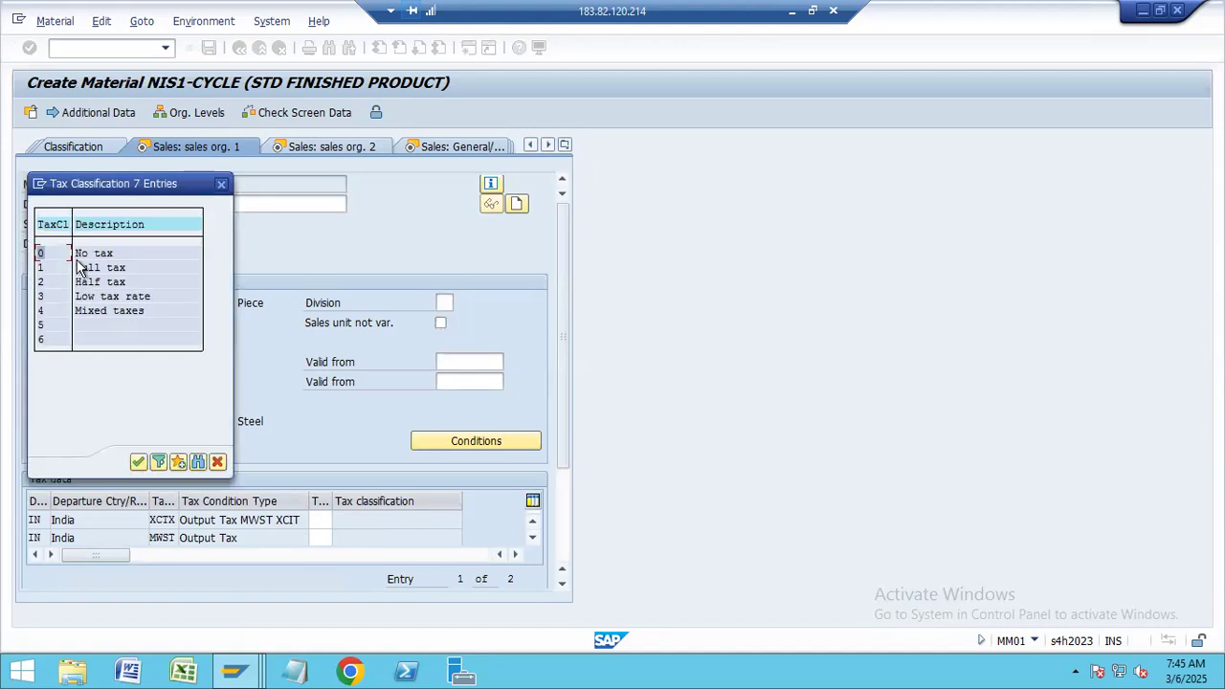
pyautogui.click(44, 268)
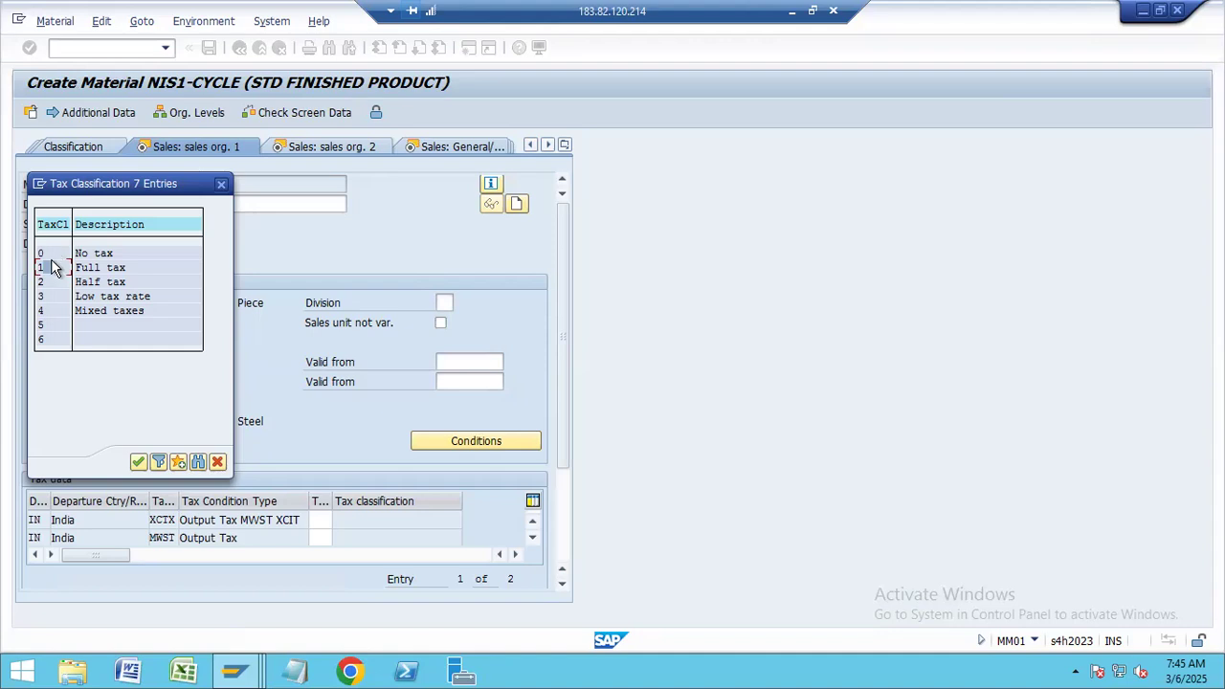
pyautogui.doubleClick(53, 269)
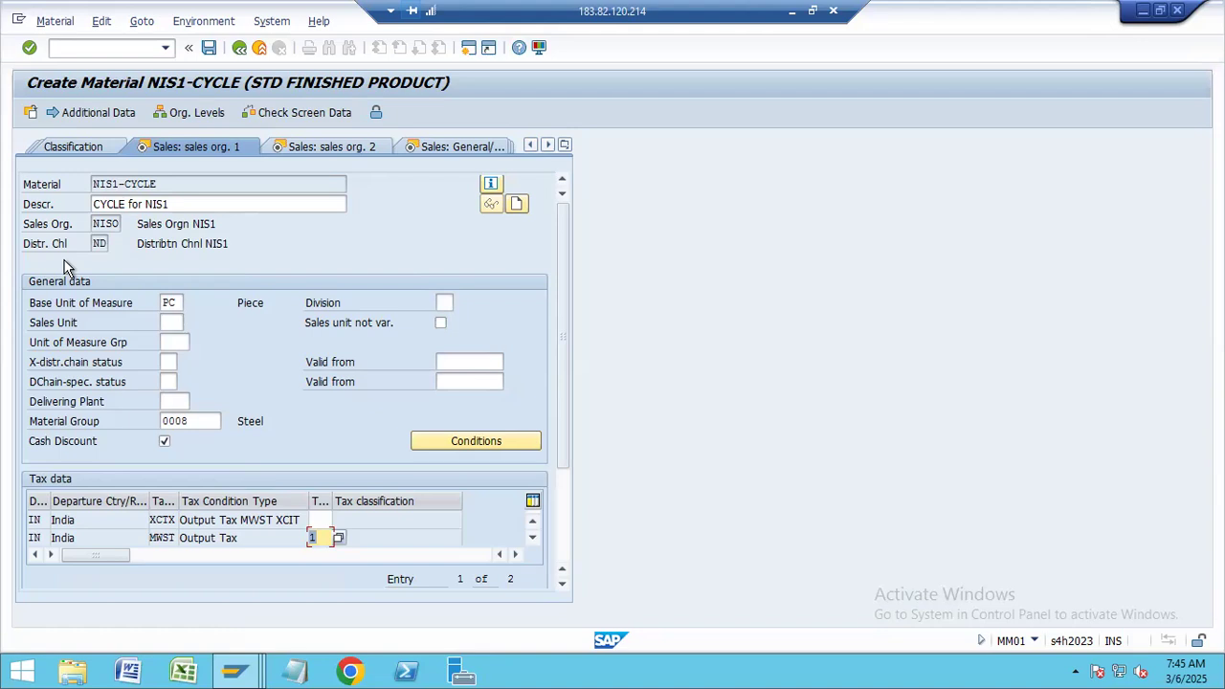
pyautogui.press('Return')
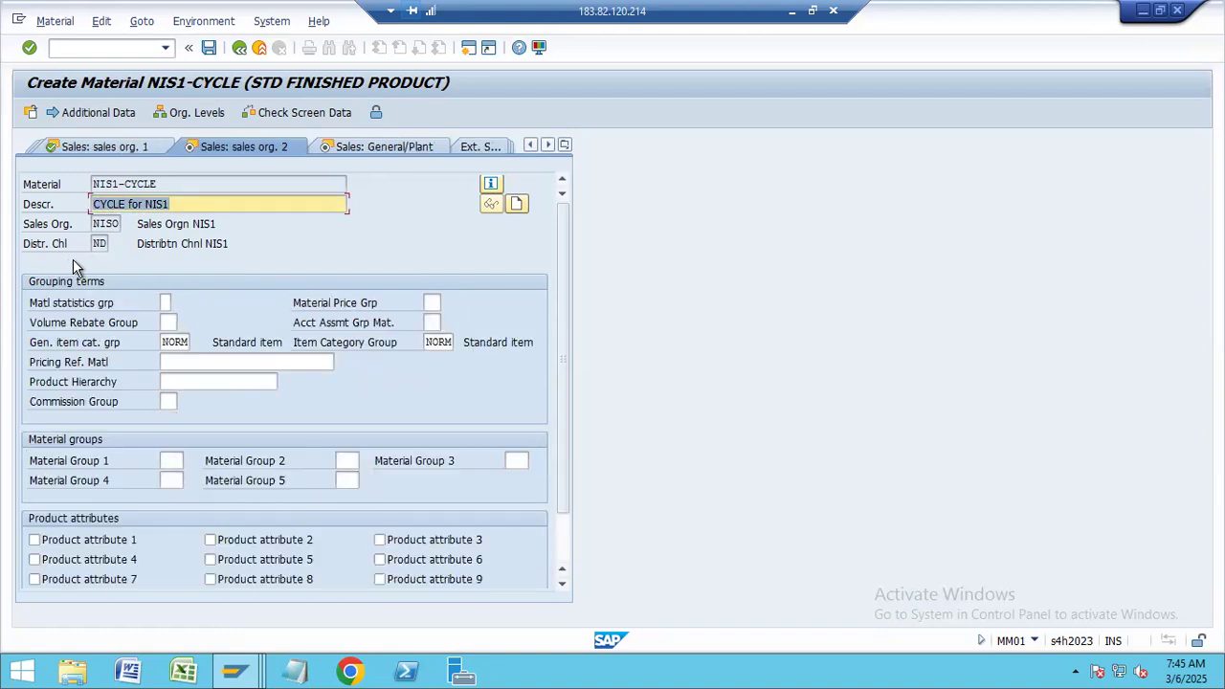
# - Return to the first sales organization view, set the delivering plant to NISP and confirm the view
pyautogui.click(139, 150)
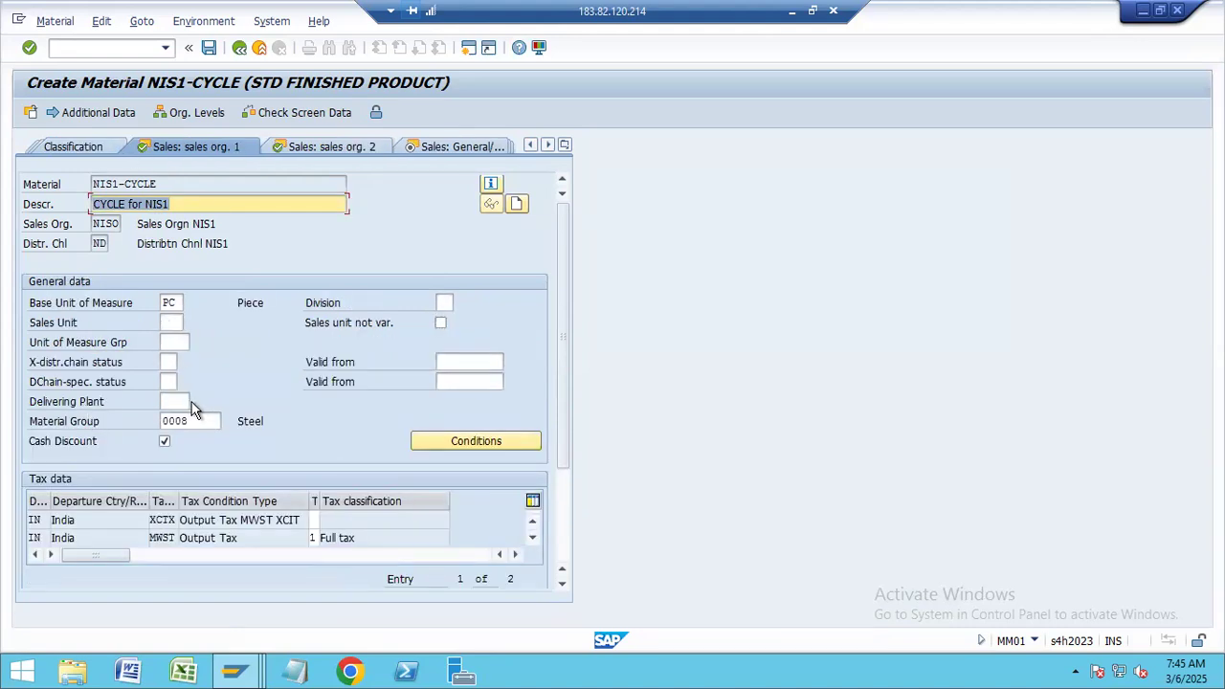
pyautogui.click(186, 401)
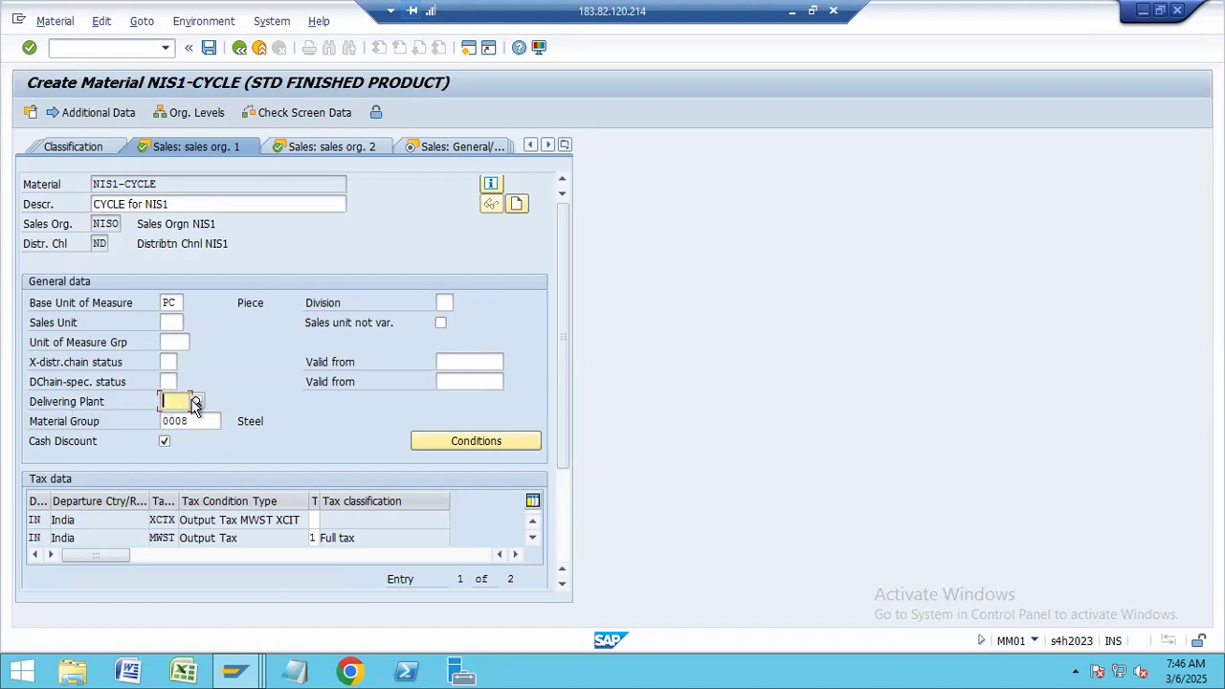
pyautogui.write('NIS')
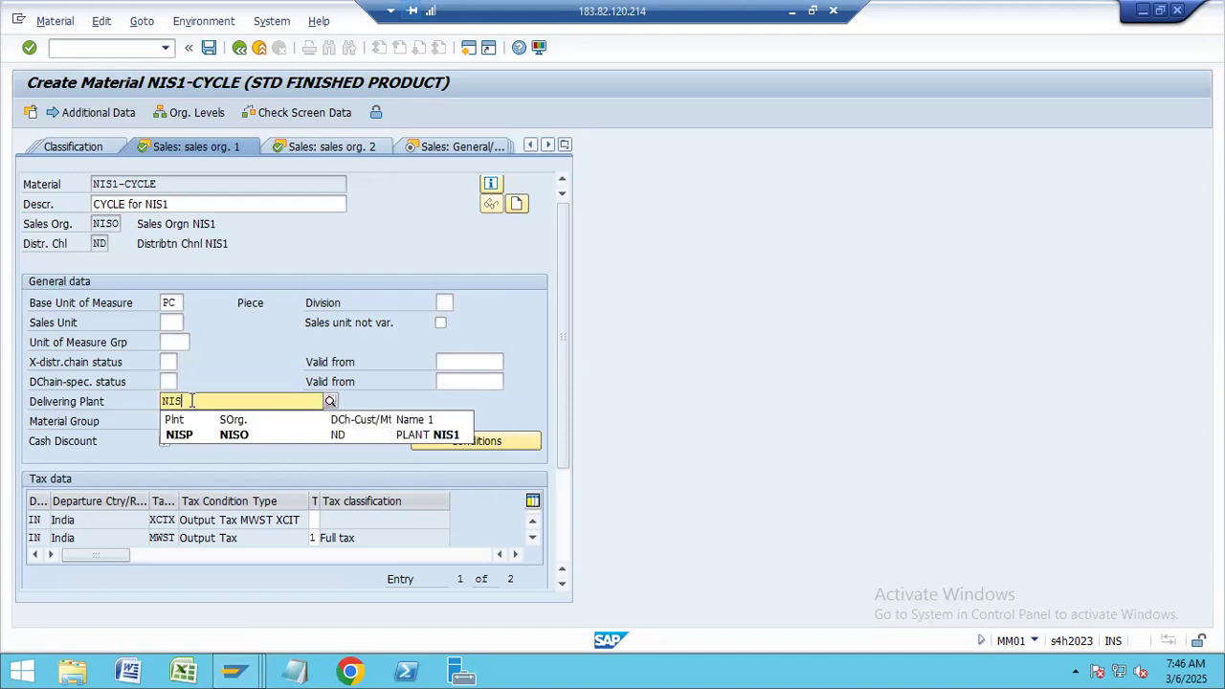
pyautogui.press('Down')
pyautogui.press('Return')
pyautogui.press('Return')
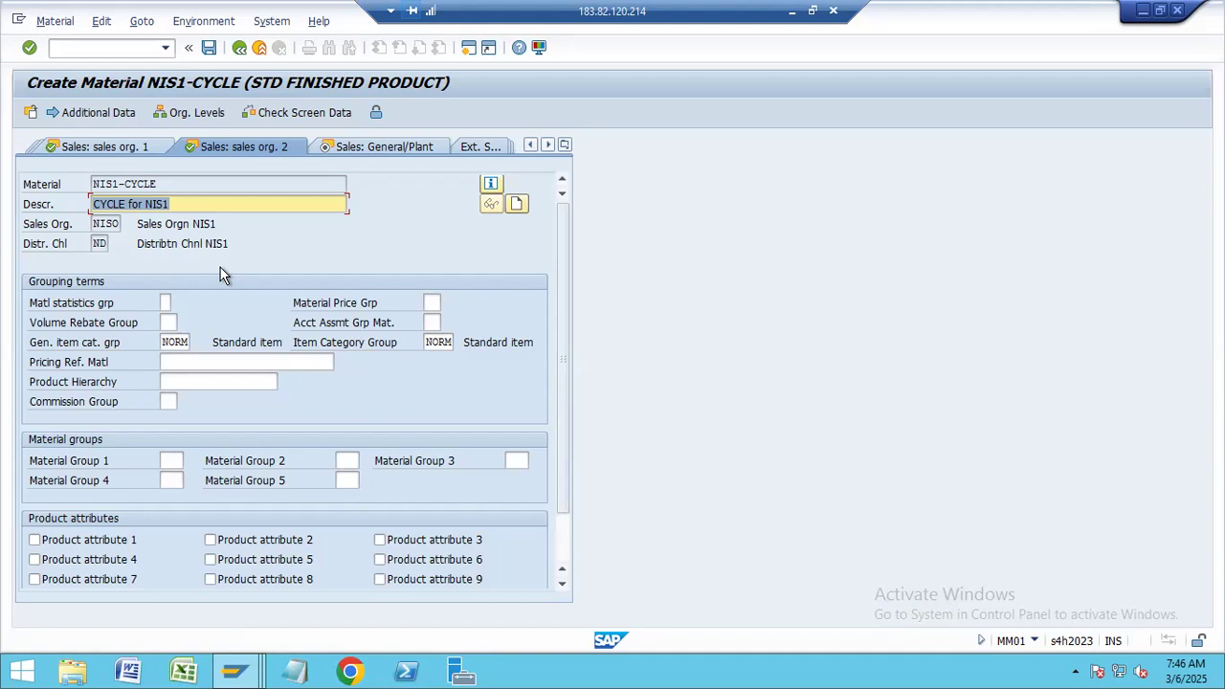
# - Continue past the remaining sales views to the purchasing data, set the purchasing group to 001 and confirm it
pyautogui.press('Return')
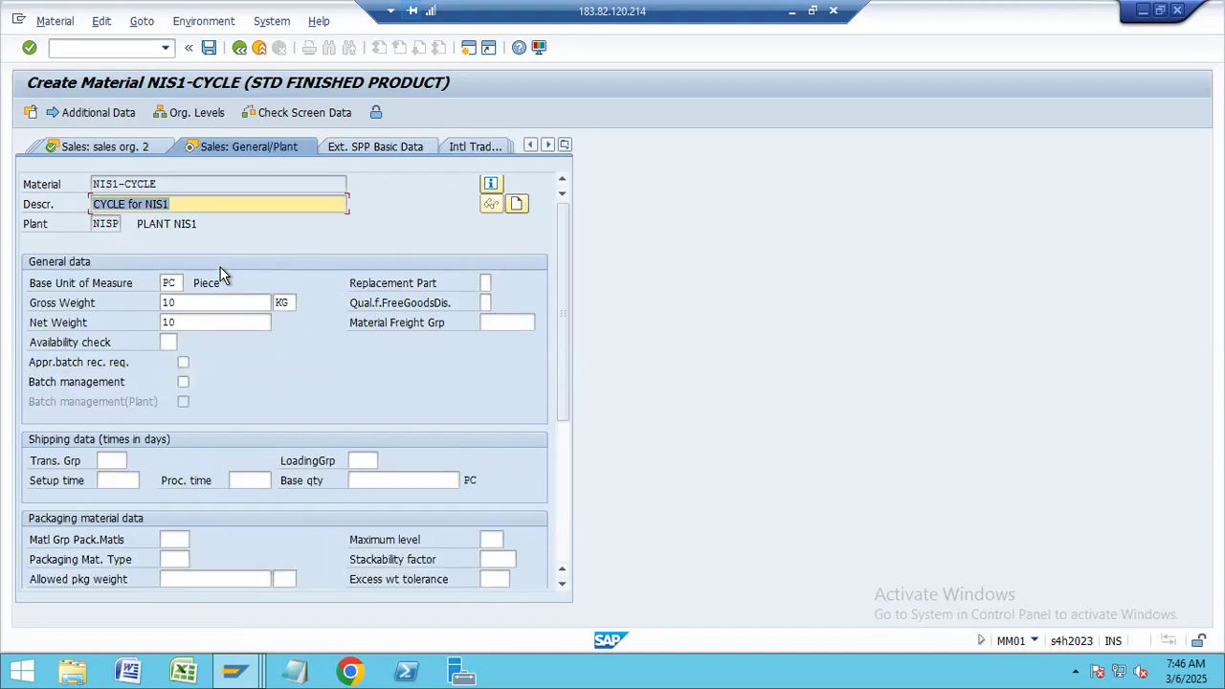
pyautogui.click(565, 539)
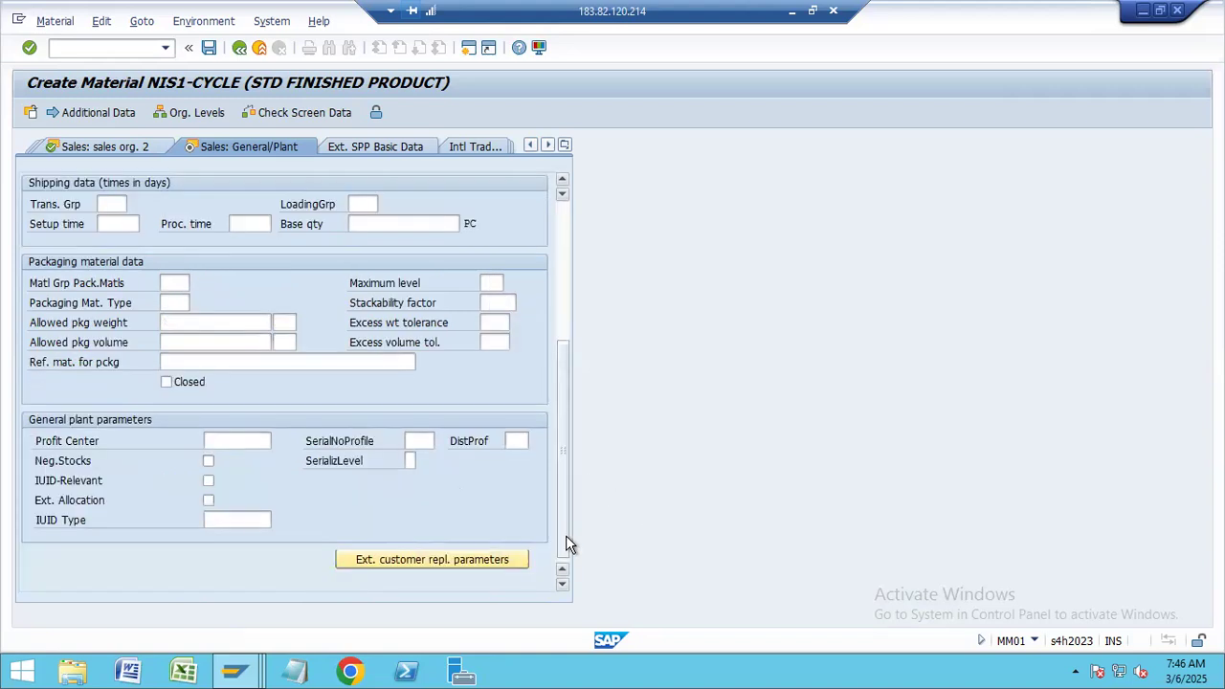
pyautogui.press('Return')
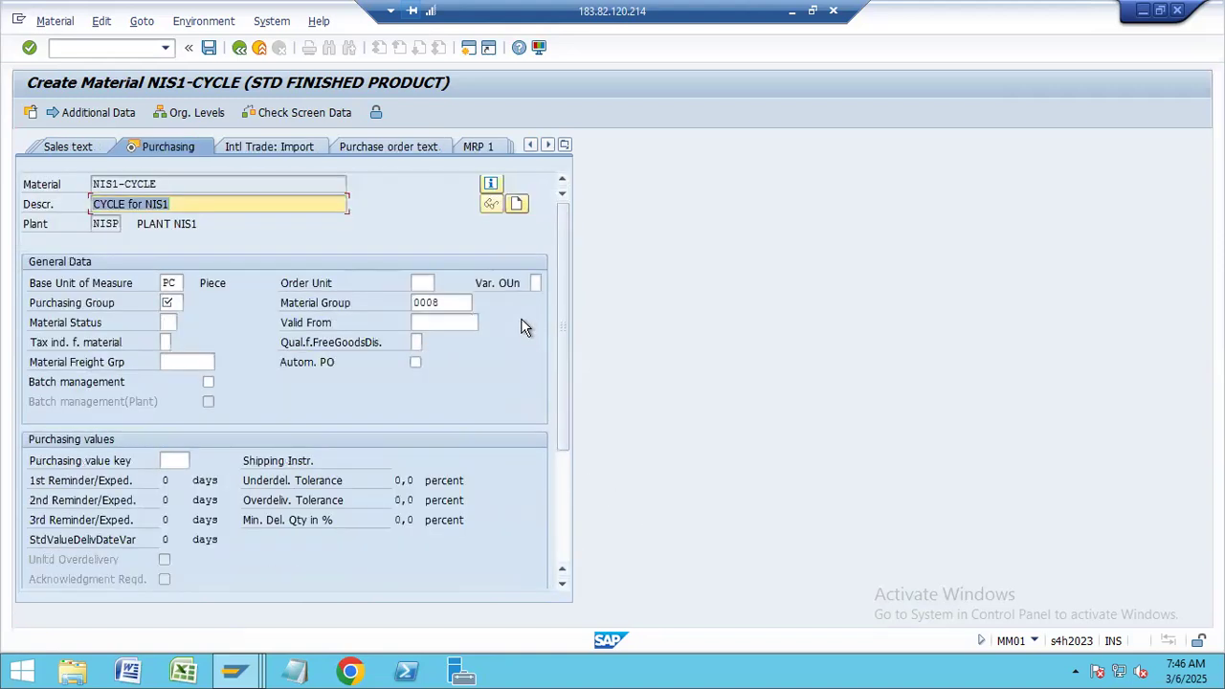
pyautogui.click(170, 303)
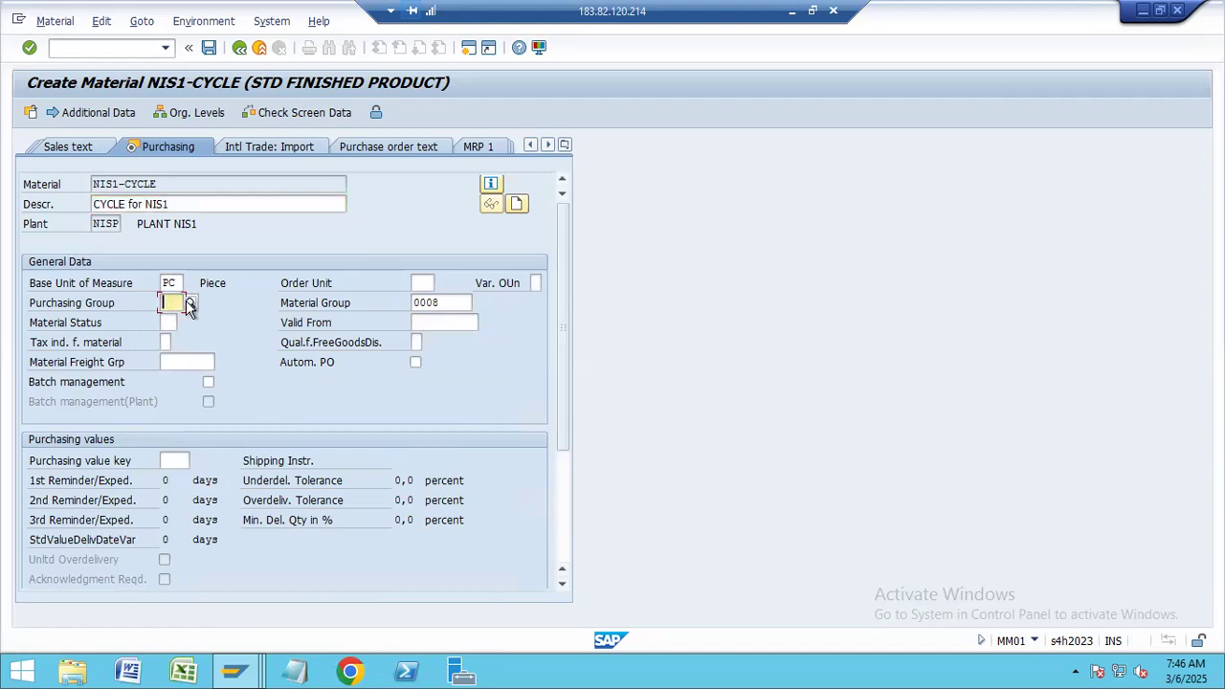
pyautogui.press('F4')
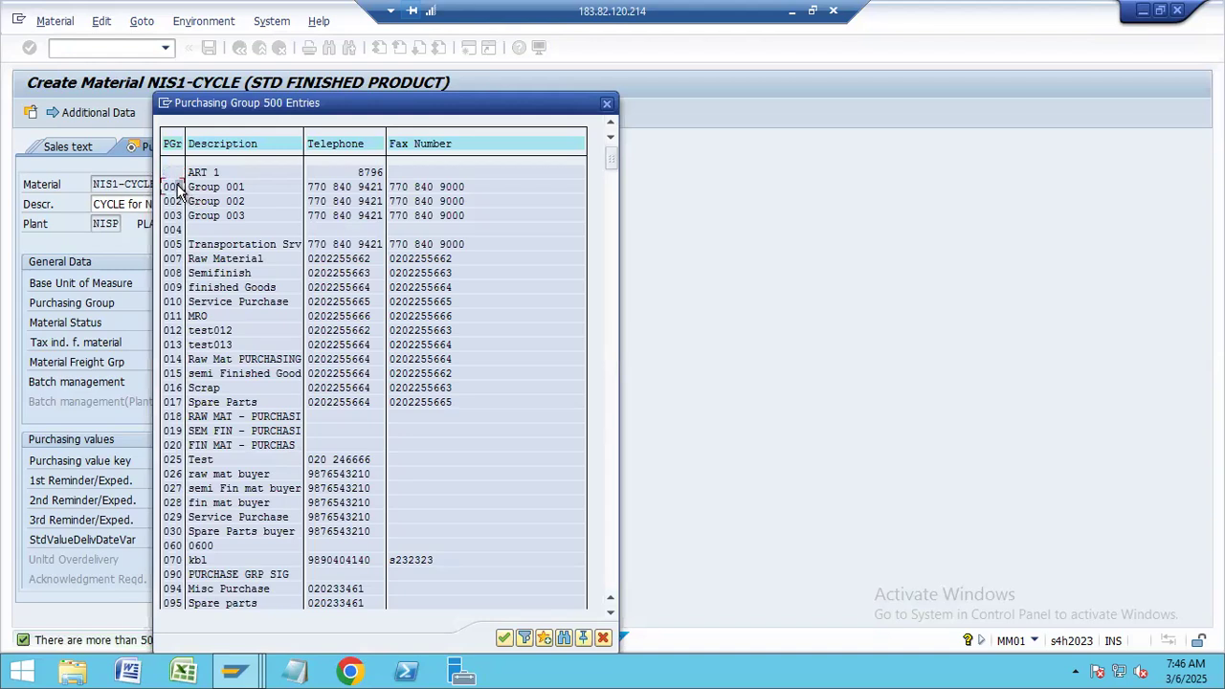
pyautogui.doubleClick(179, 187)
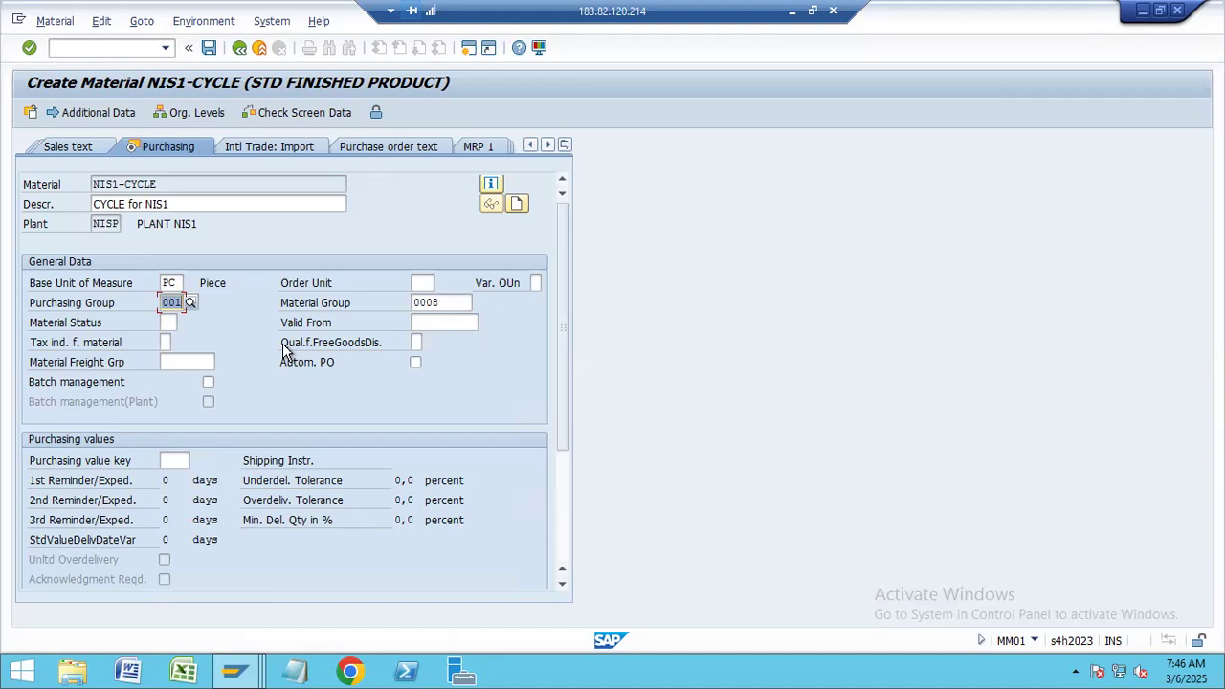
pyautogui.press('Return')
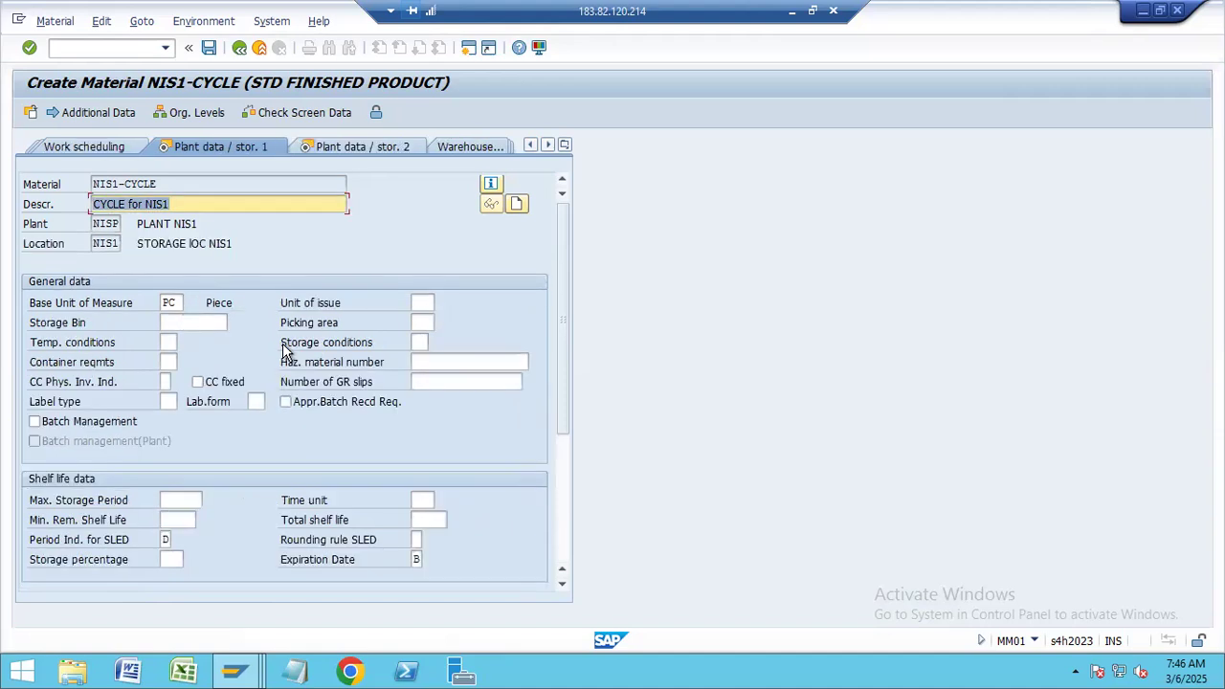
# - Confirm both plant data/storage views and set the valuation class to 7920 (Finished Goods) in the first accounting view
pyautogui.press('Return')
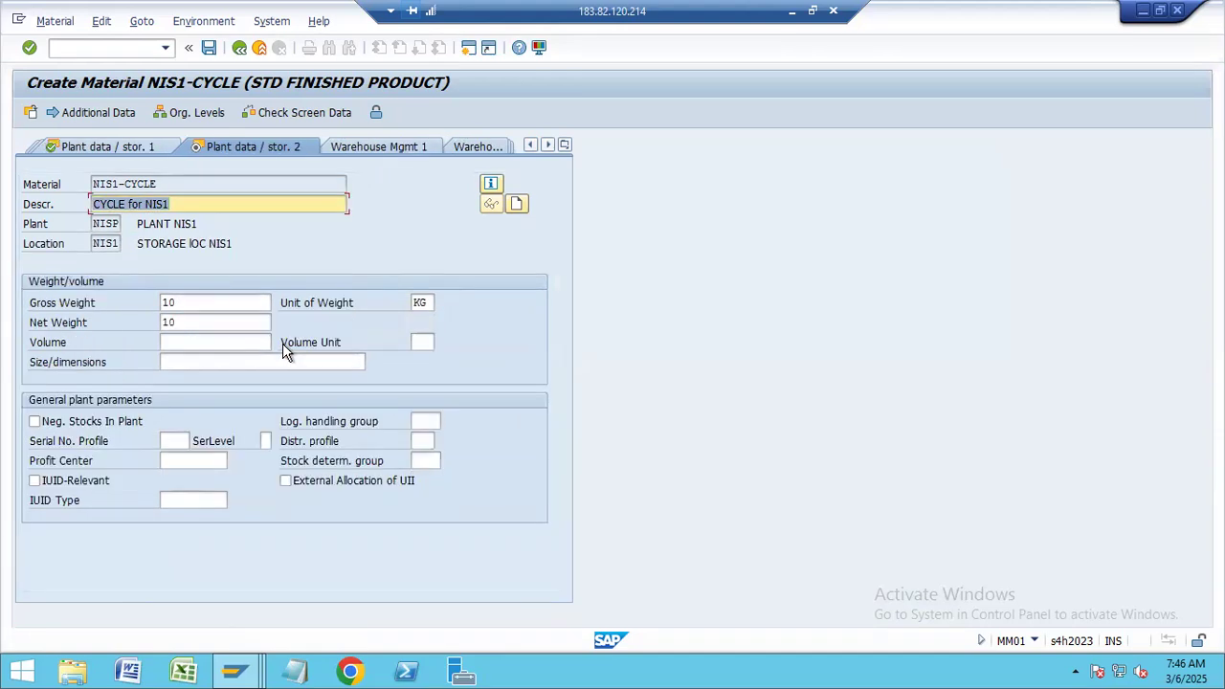
pyautogui.press('Return')
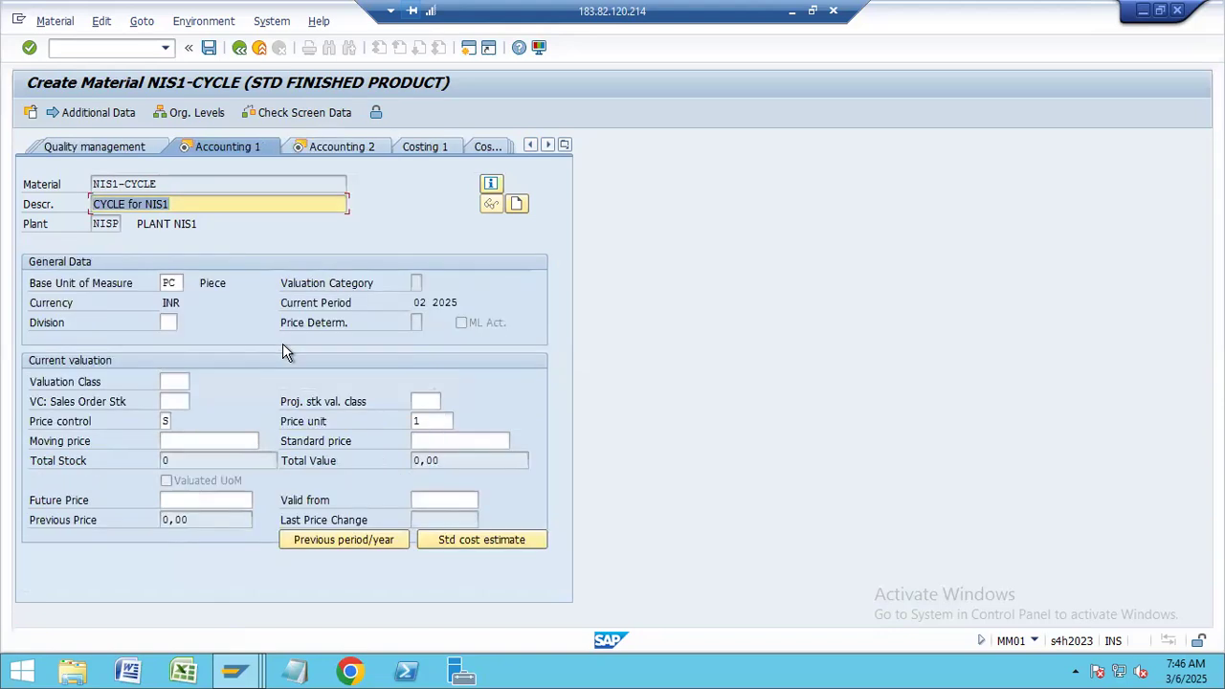
pyautogui.click(168, 381)
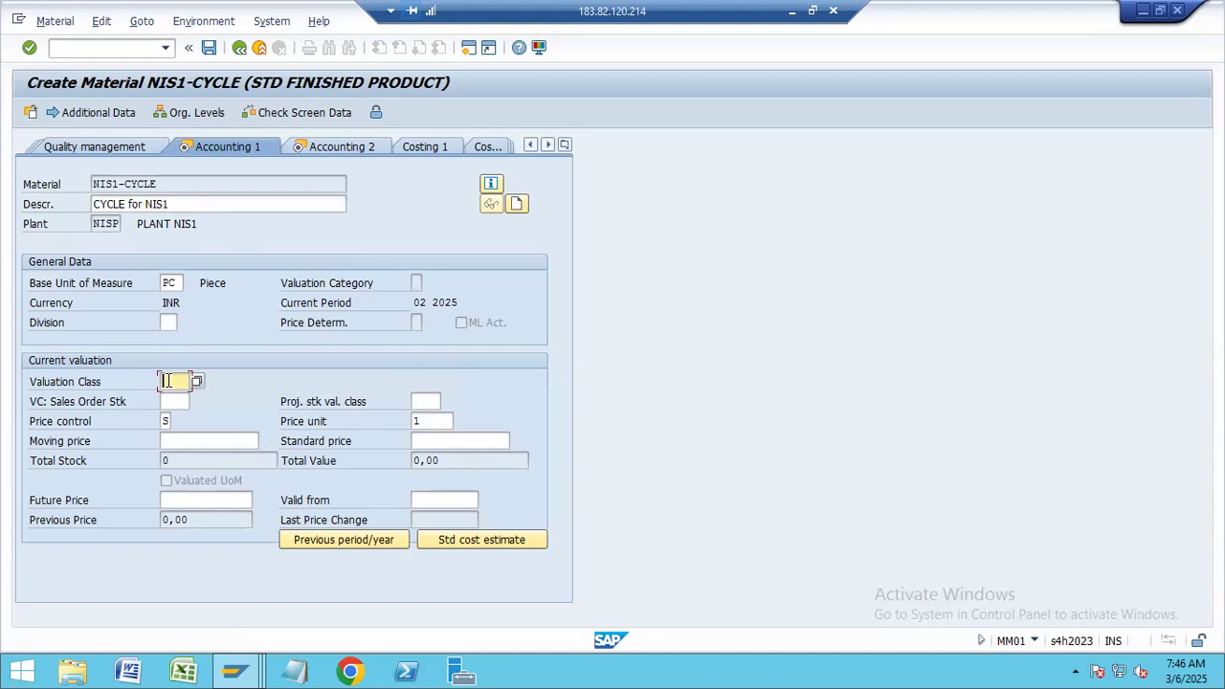
pyautogui.click(197, 381)
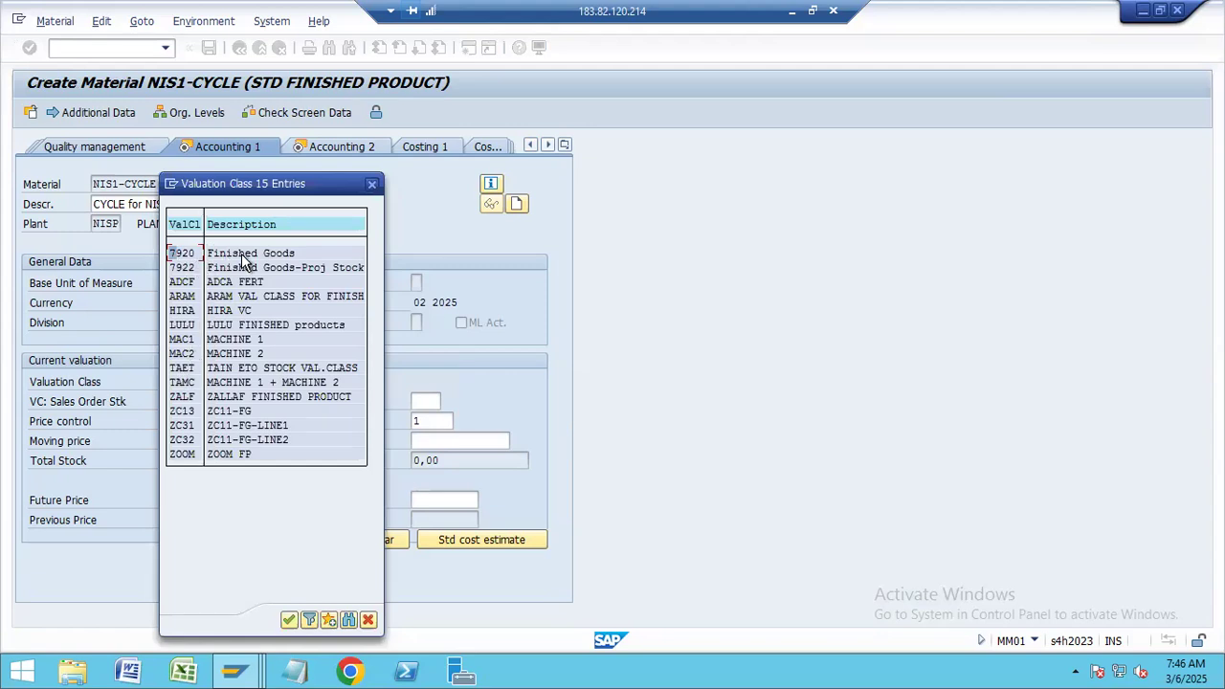
pyautogui.click(247, 255)
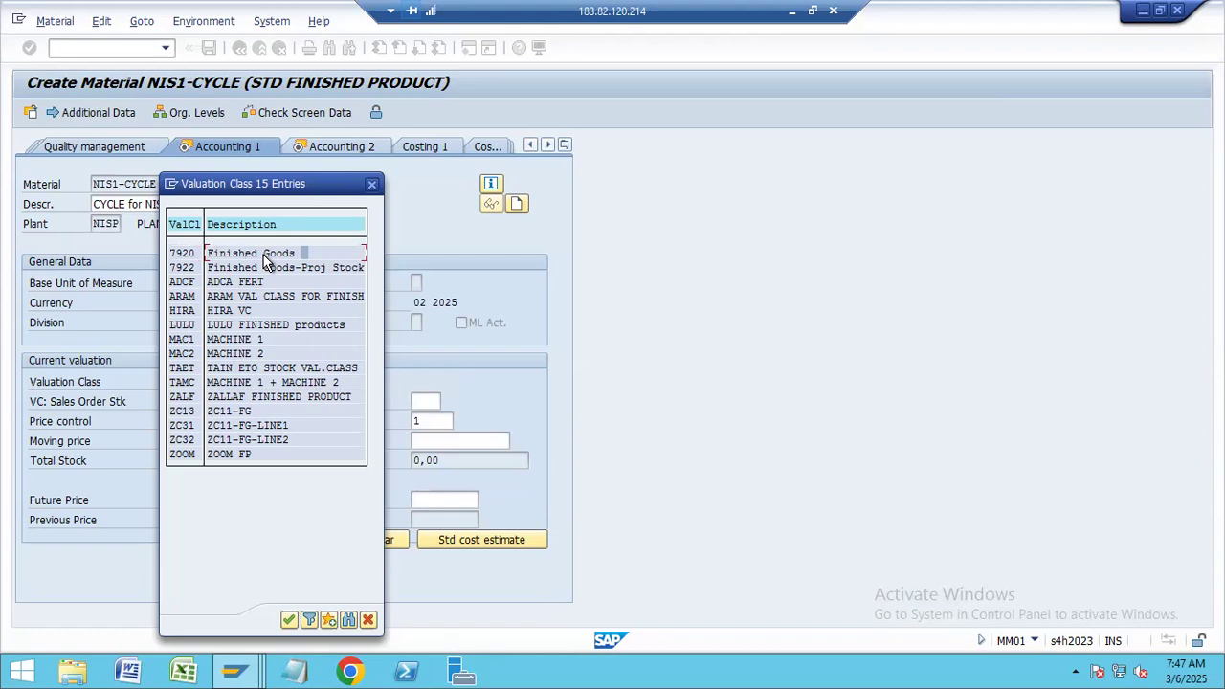
pyautogui.click(215, 255)
pyautogui.doubleClick(214, 256)
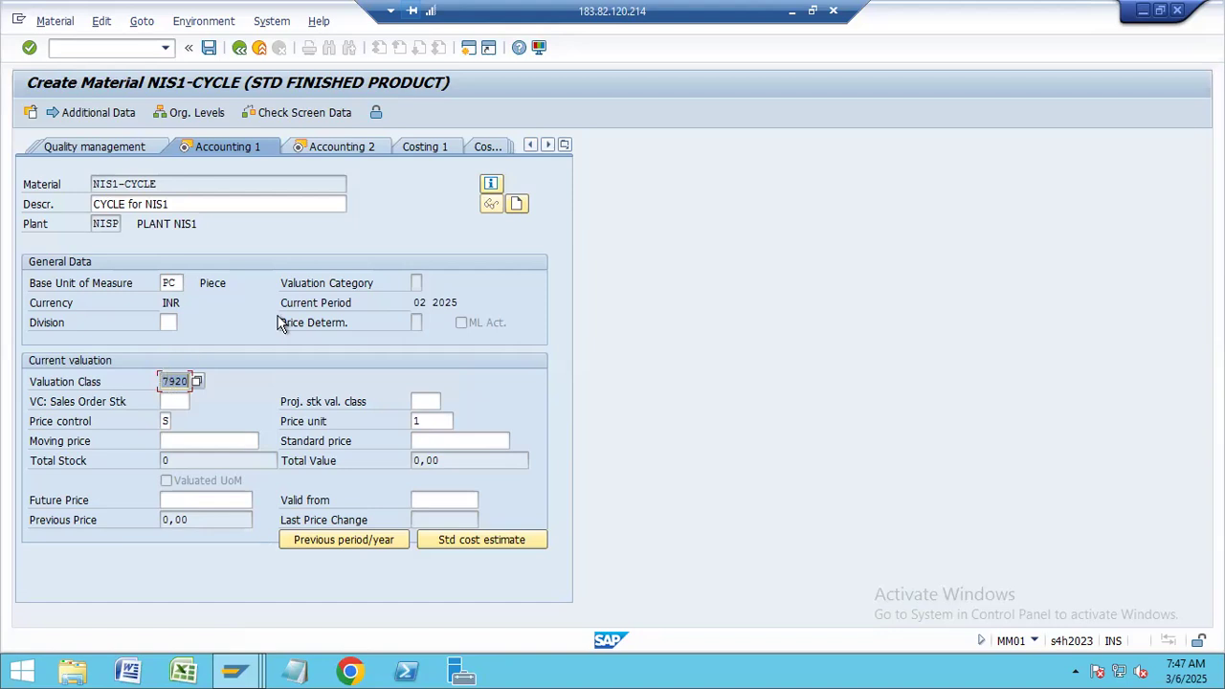
# - Set the price control to S (Standard price) in the first accounting view
pyautogui.click(165, 421)
pyautogui.write('S')
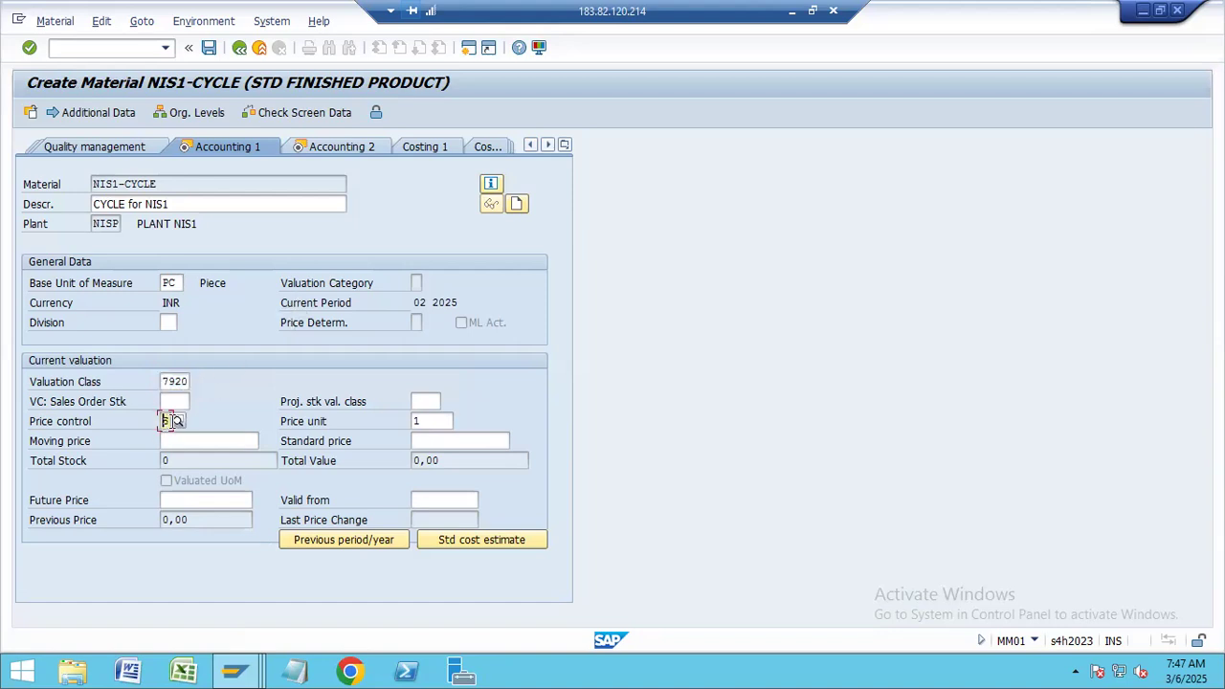
pyautogui.click(179, 422)
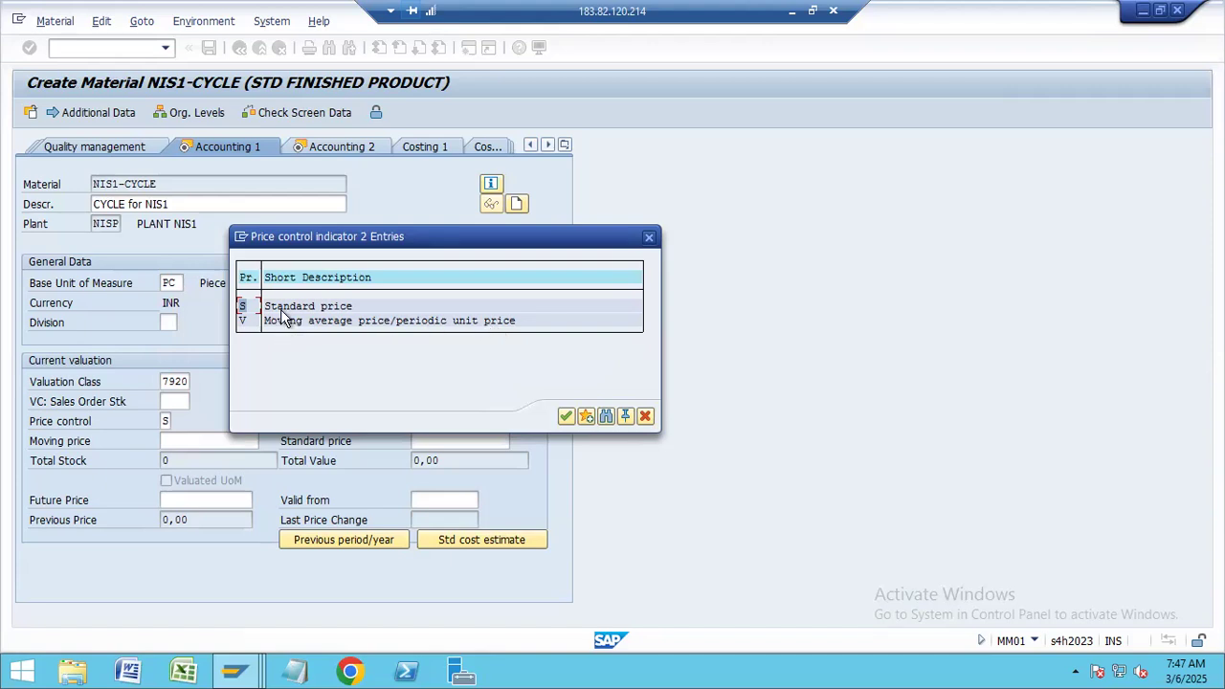
pyautogui.click(566, 418)
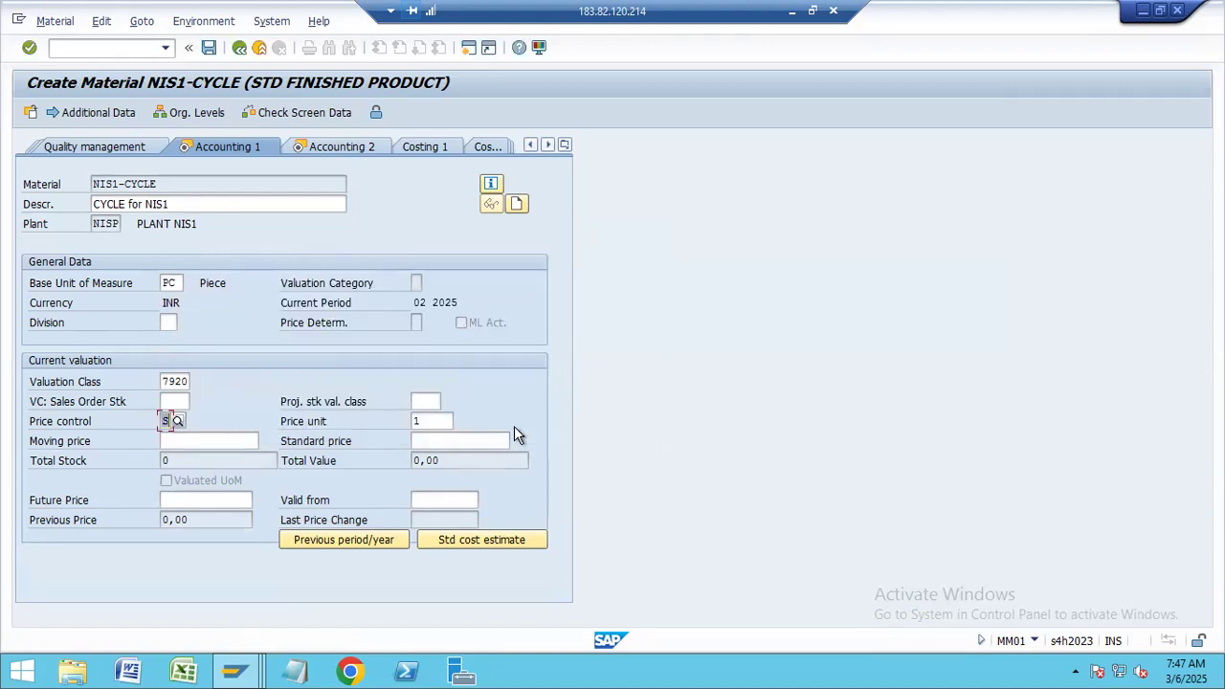
pyautogui.click(177, 421)
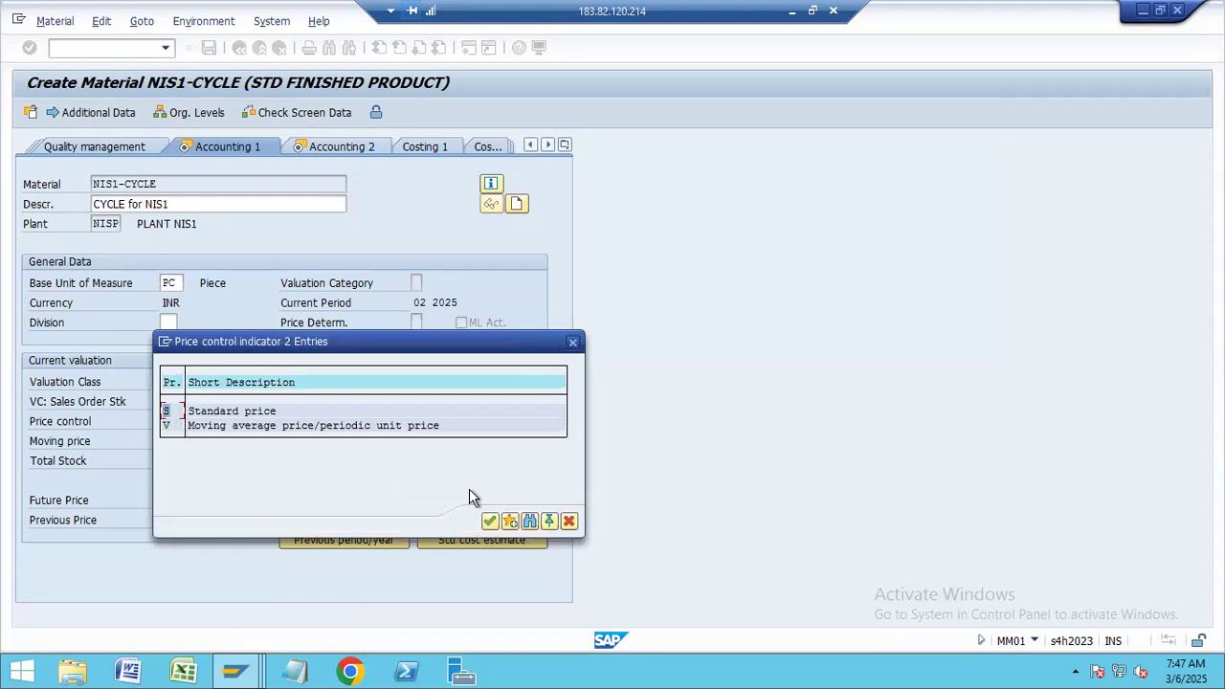
pyautogui.click(205, 444)
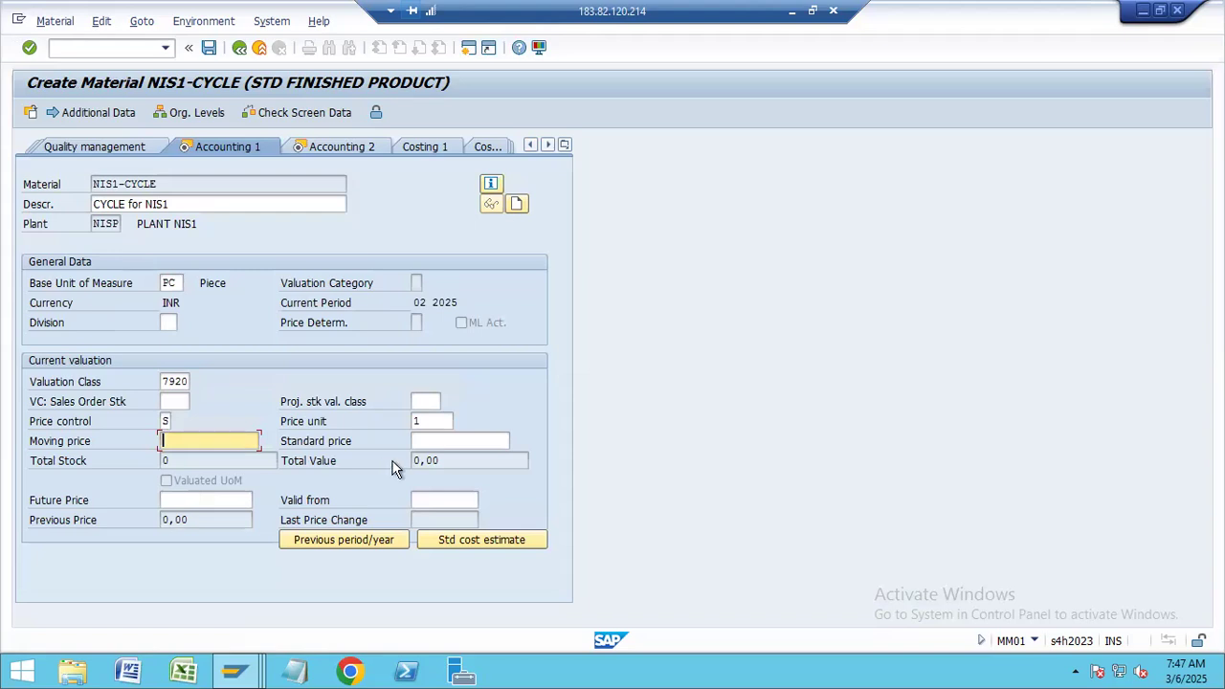
# - Enter a standard price of 1000, confirm the accounting views and save the material NIS1-CYCLE
pyautogui.click(438, 438)
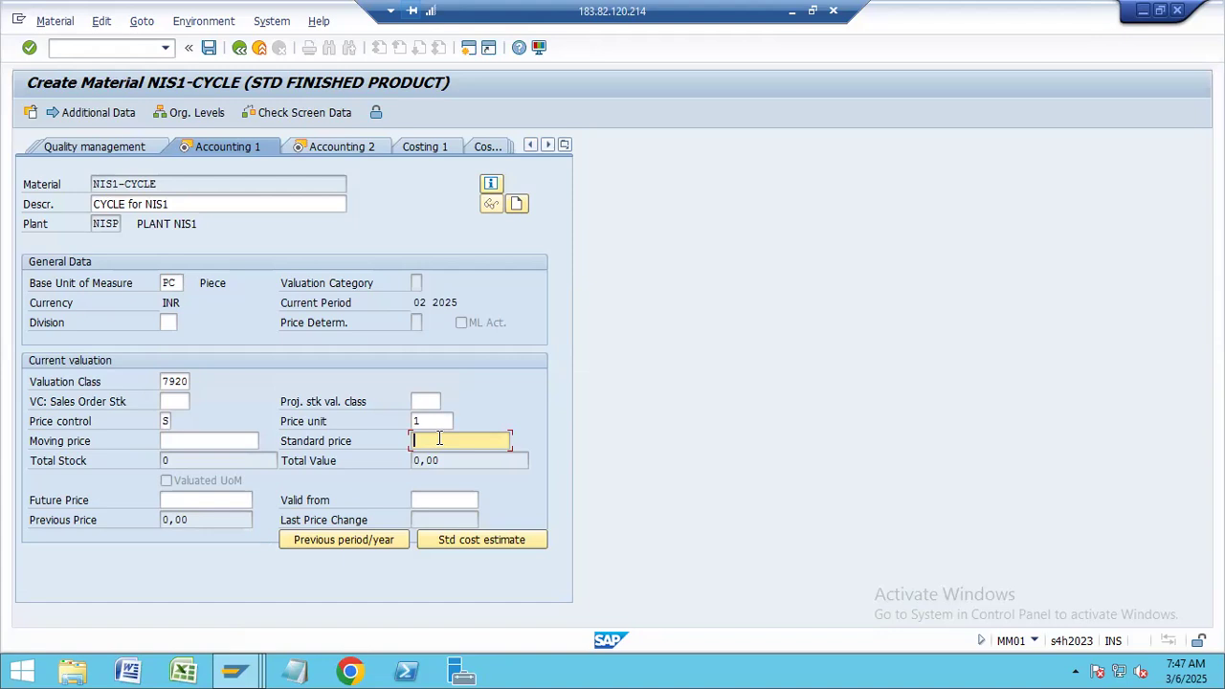
pyautogui.click(427, 422)
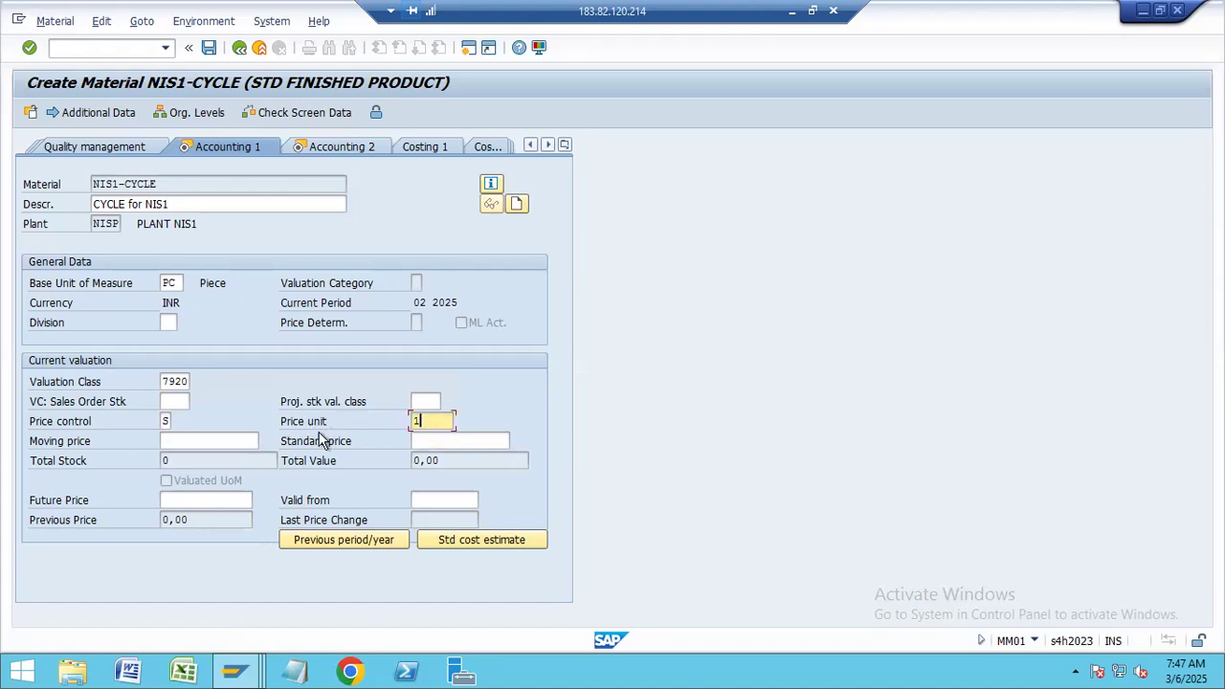
pyautogui.click(443, 440)
pyautogui.write('1000')
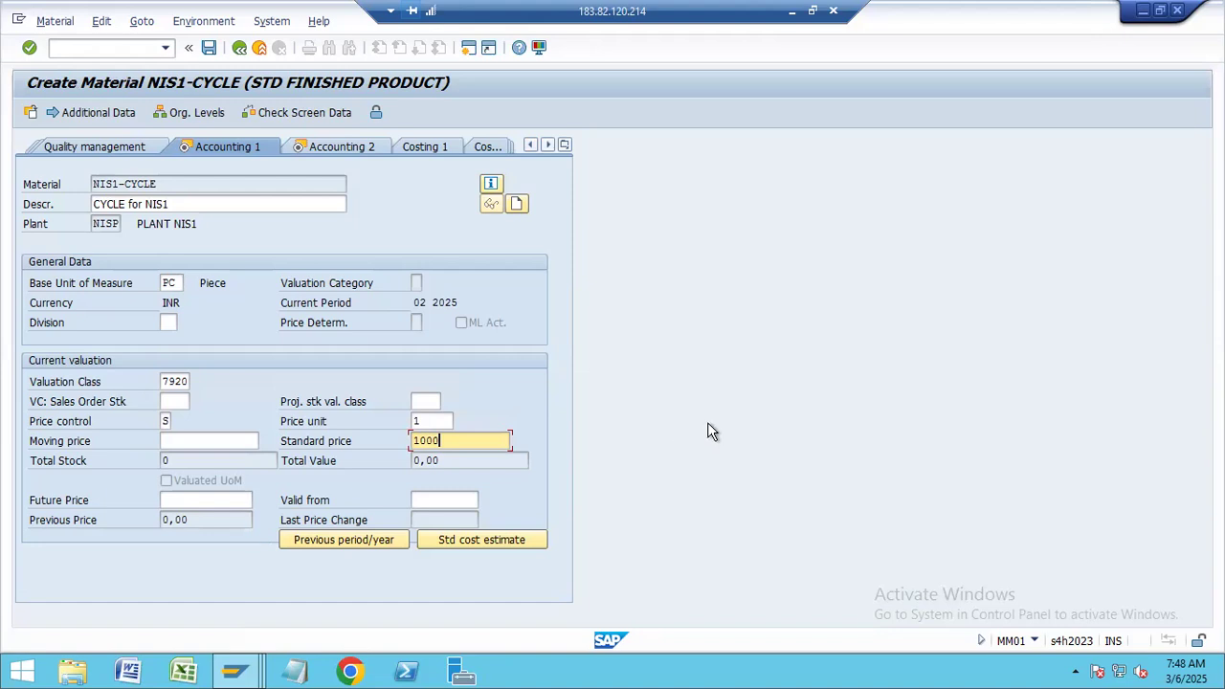
pyautogui.press('Return')
pyautogui.press('Return')
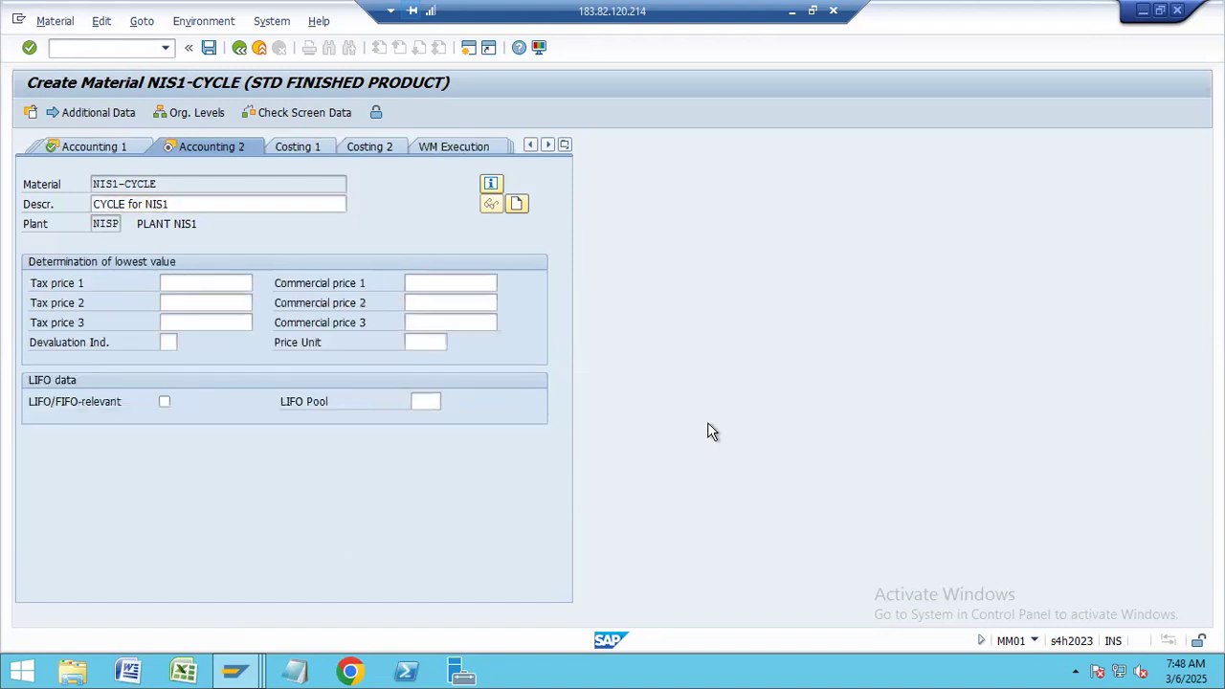
pyautogui.click(244, 373)
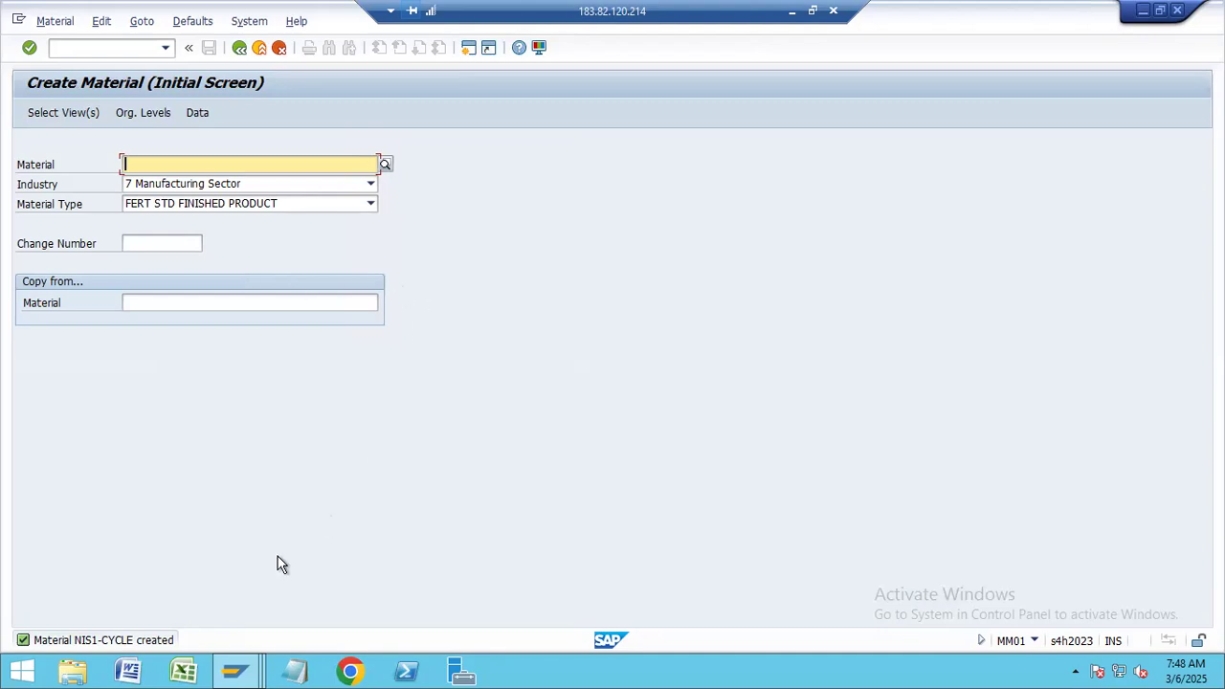
# - Close the material creation session and return to the NIPR price condition entry
pyautogui.click(1140, 14)
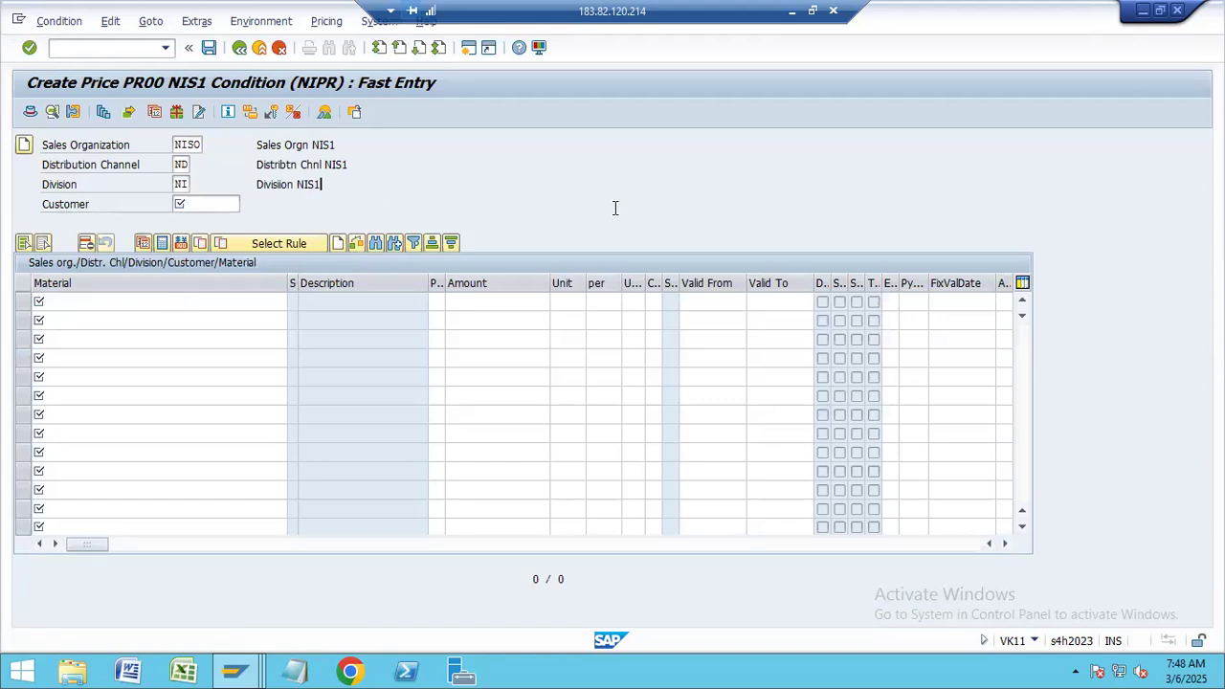
pyautogui.hotkey('alt', 'Tab')
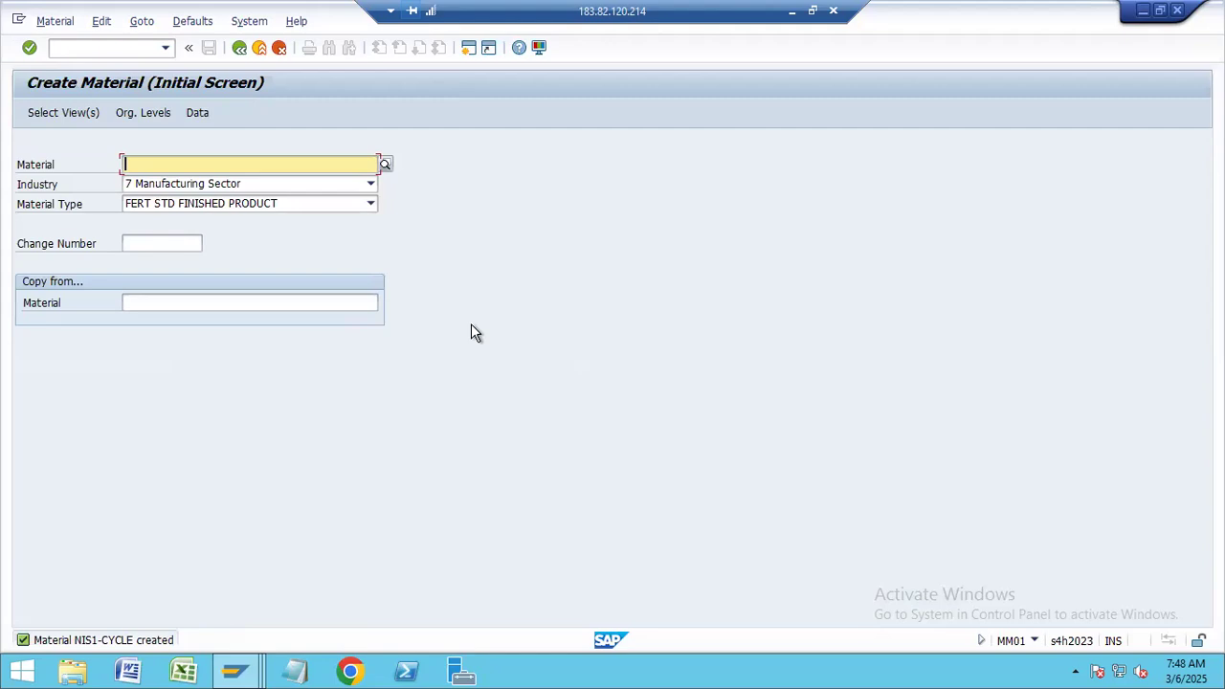
pyautogui.hotkey('alt', 'Tab')
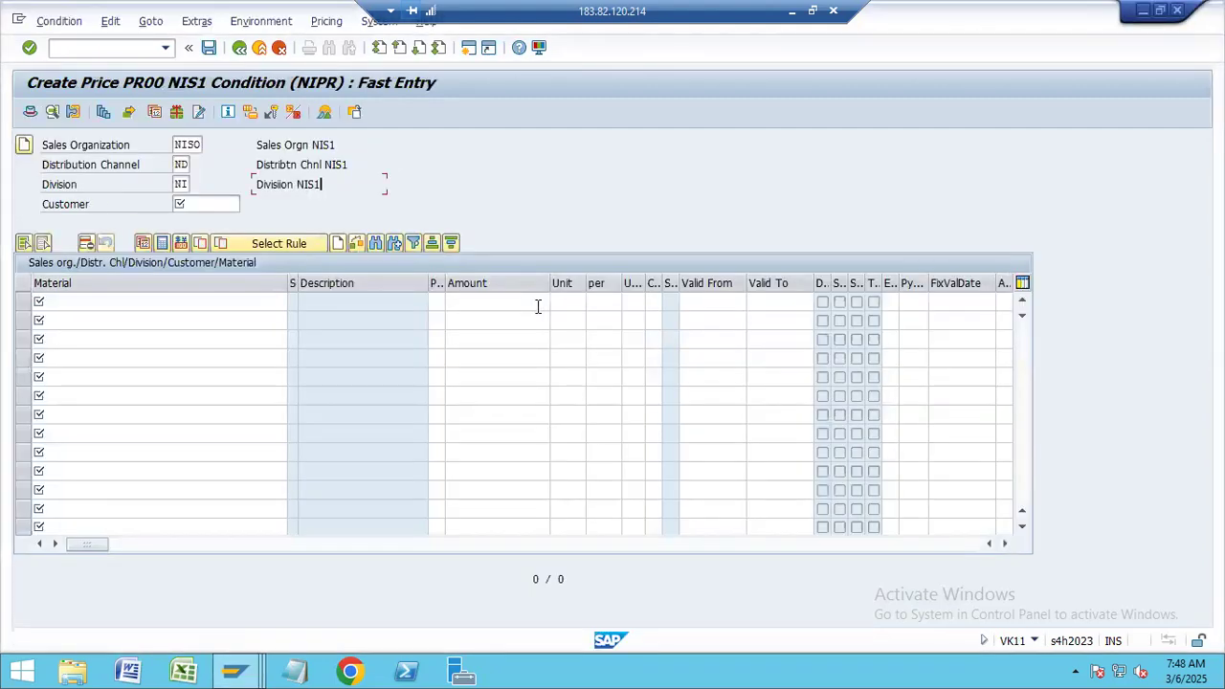
pyautogui.click(245, 670)
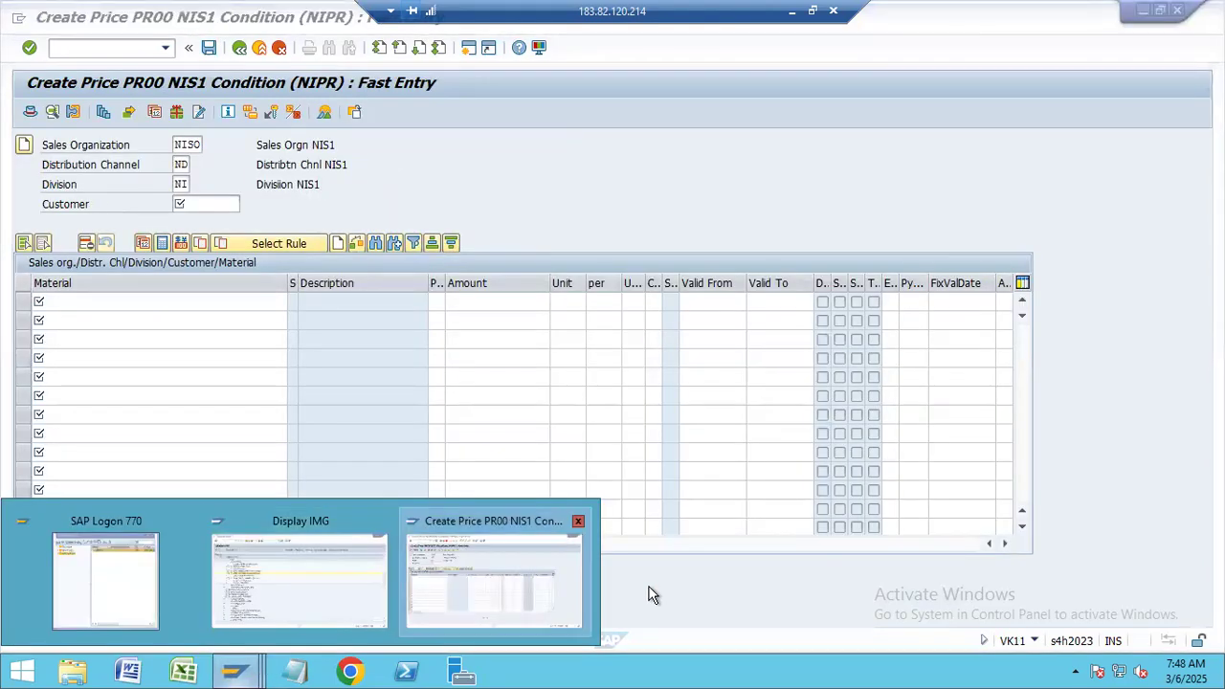
pyautogui.click(657, 186)
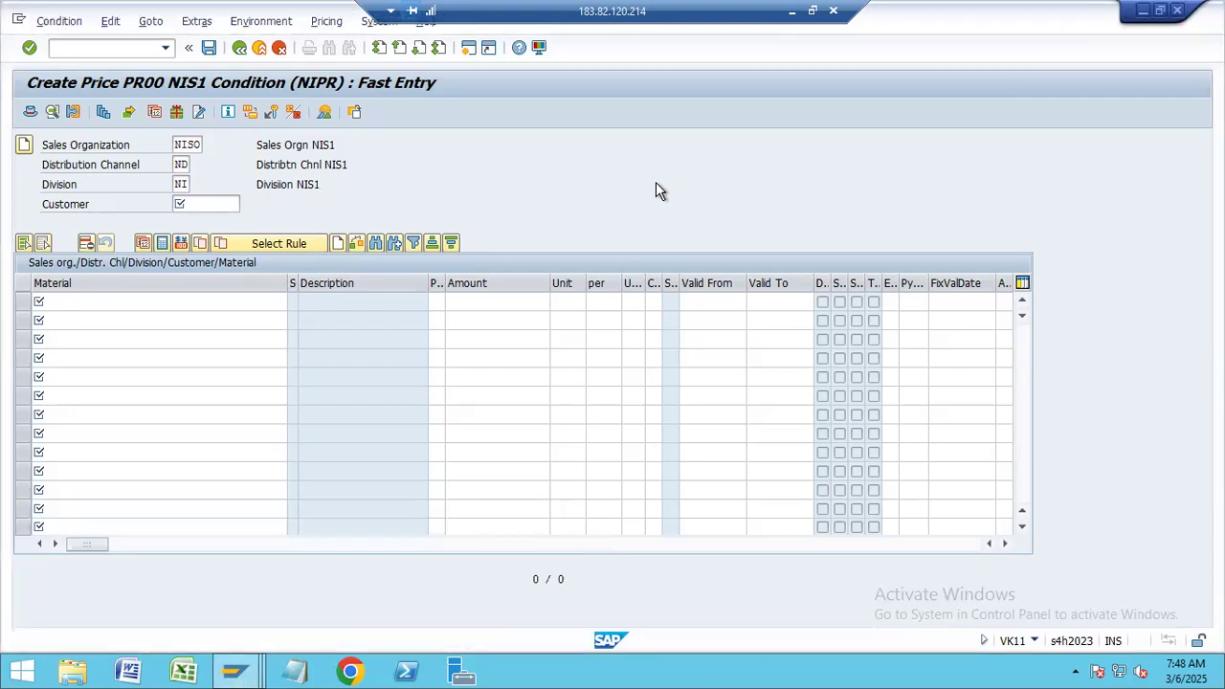
# - Leave the price condition entry, start transaction VA01 and continue to the standard order overview
pyautogui.click(260, 48)
pyautogui.write('VA01')
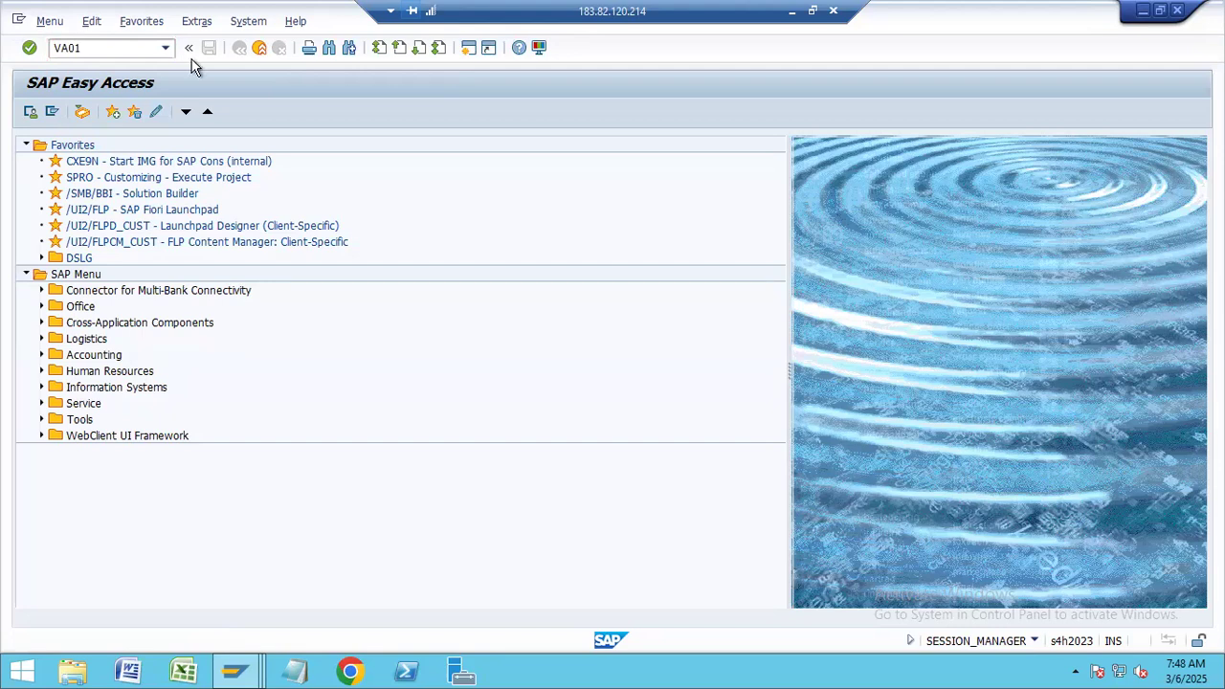
pyautogui.press('Return')
pyautogui.press('Return')
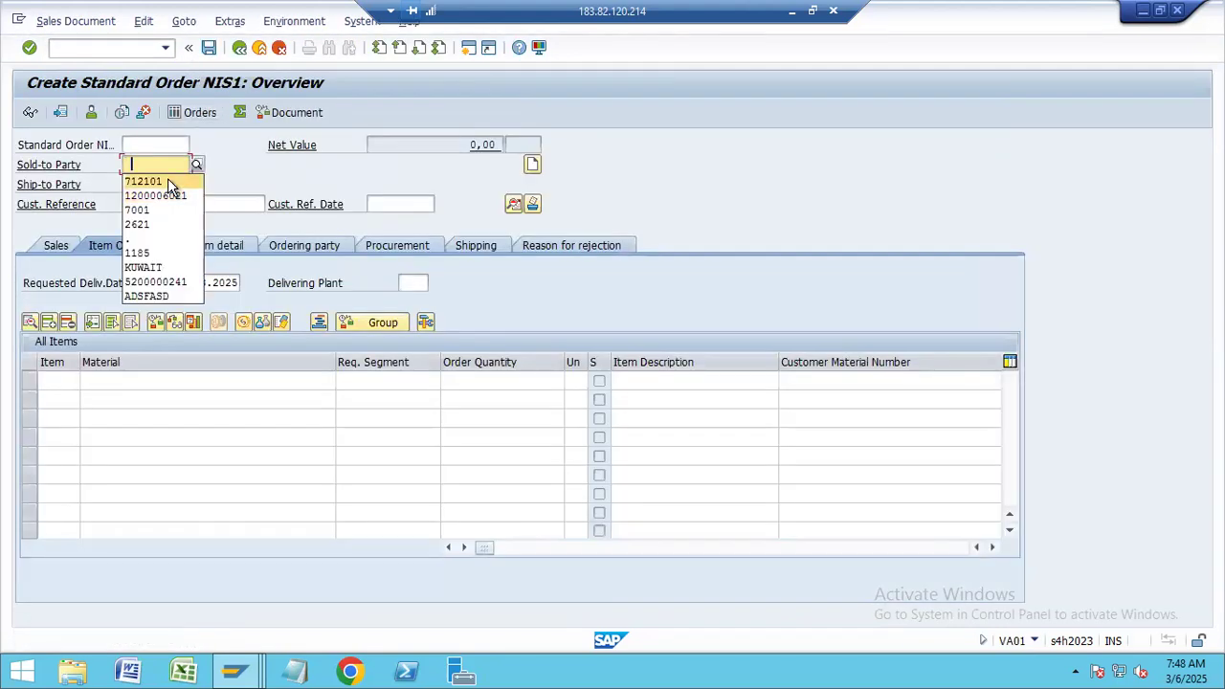
# - Choose the NIS1 customer as sold-to party and enter material NIS1-CYCLE as the first order item
pyautogui.click(167, 181)
pyautogui.click(158, 381)
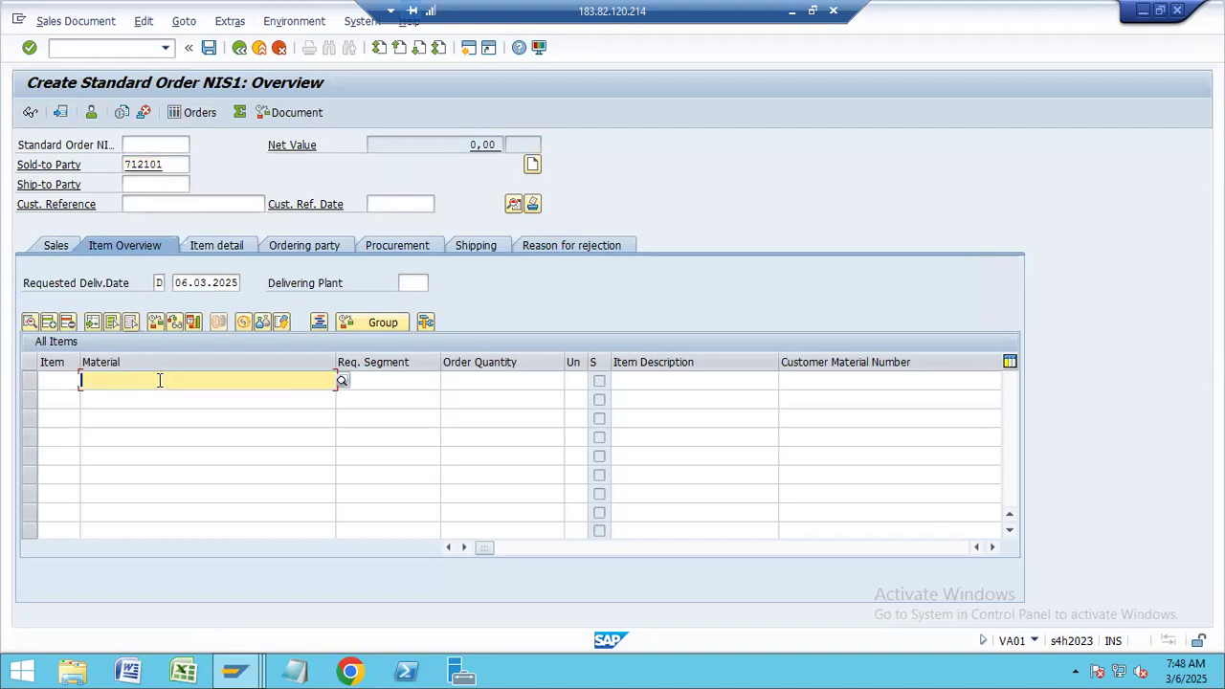
pyautogui.write('NIS')
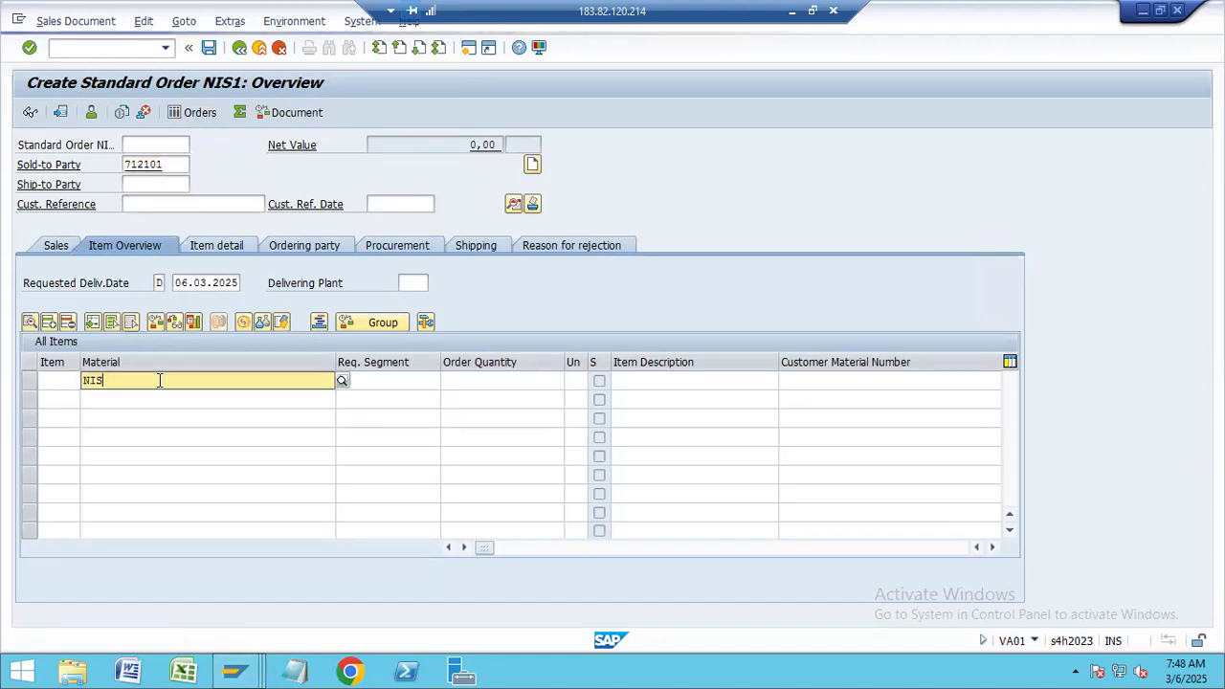
pyautogui.press('Down')
pyautogui.press('Return')
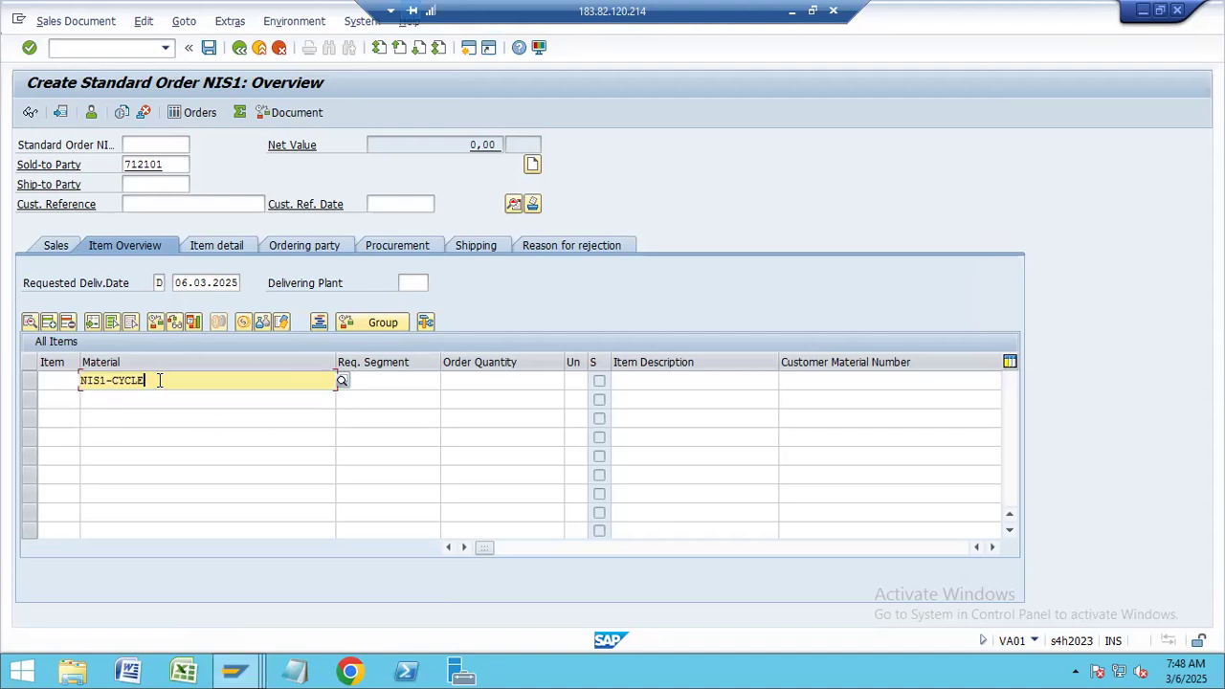
pyautogui.press('Return')
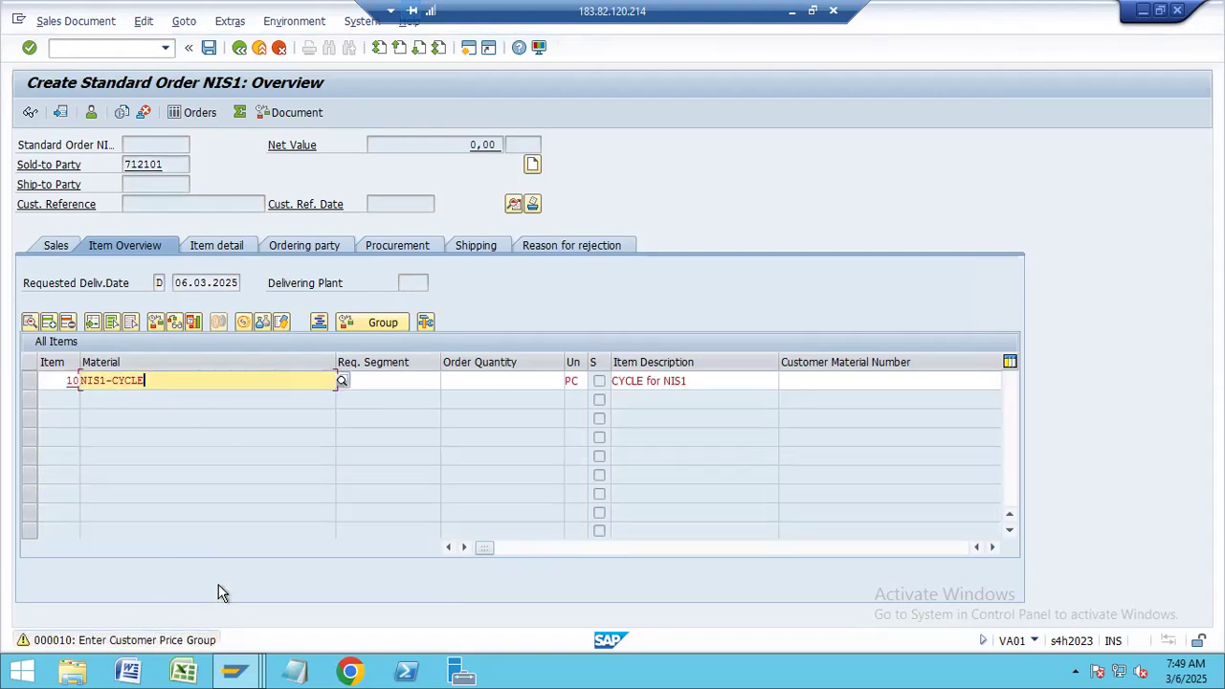
# - Set the order quantity of the NIS1-CYCLE item to 10 and confirm past the incompletion warnings
pyautogui.press('Return')
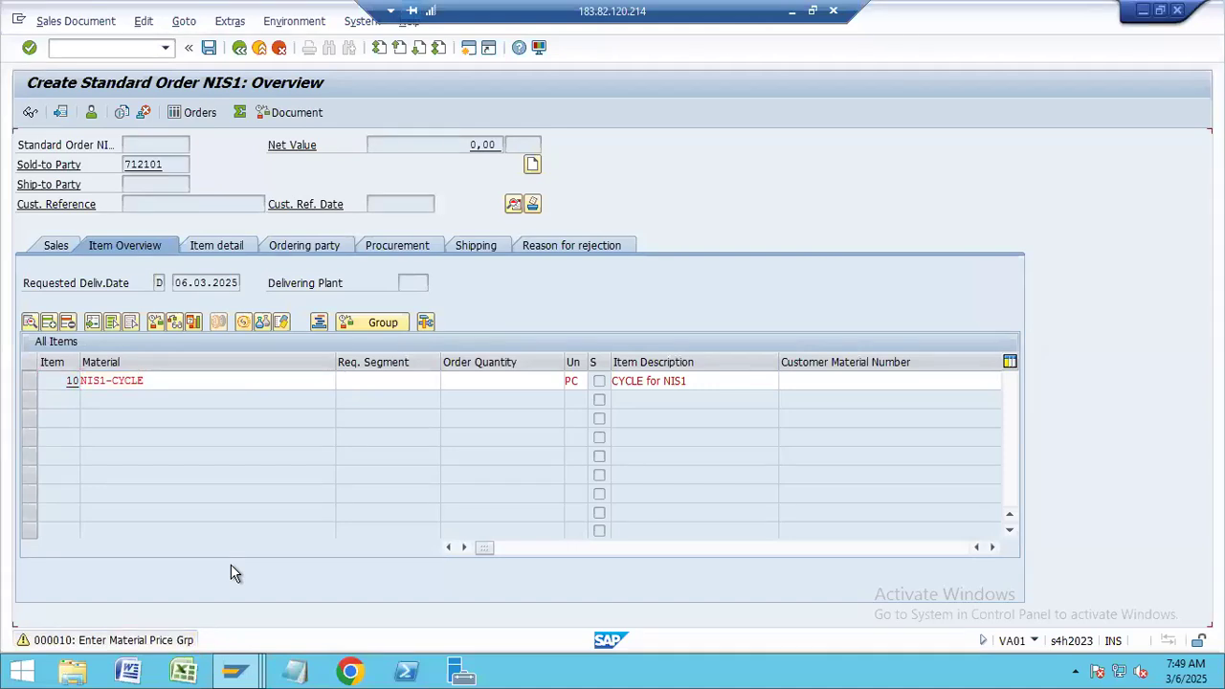
pyautogui.press('Return')
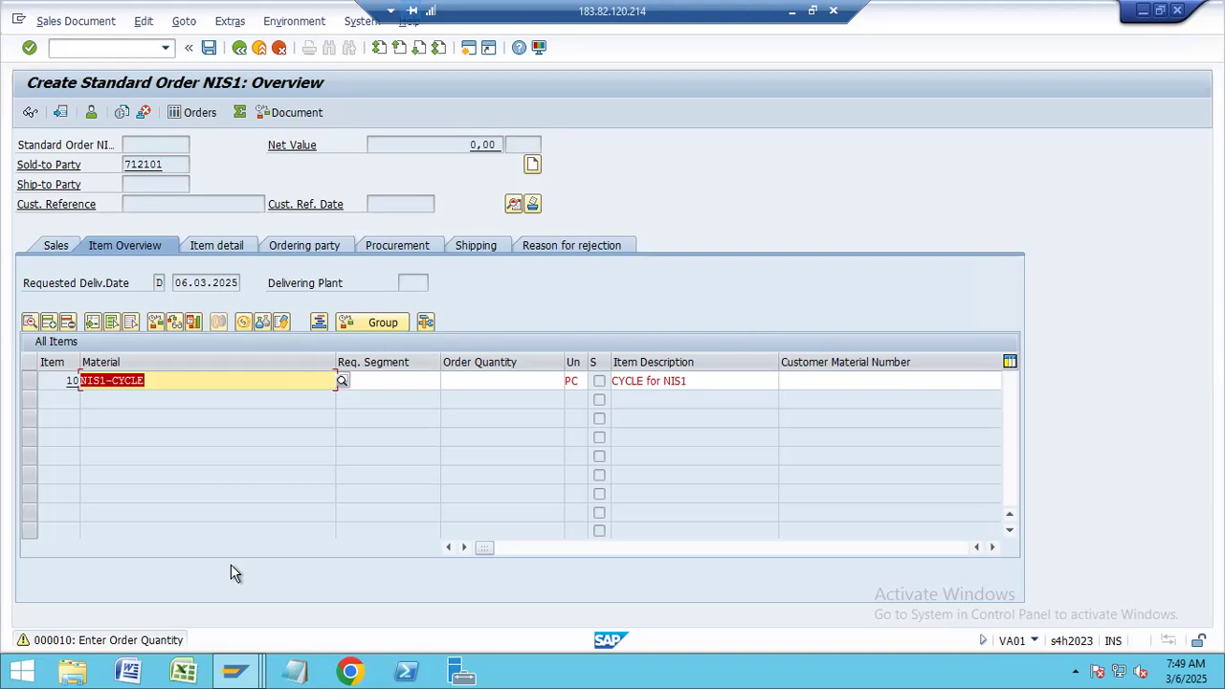
pyautogui.click(519, 380)
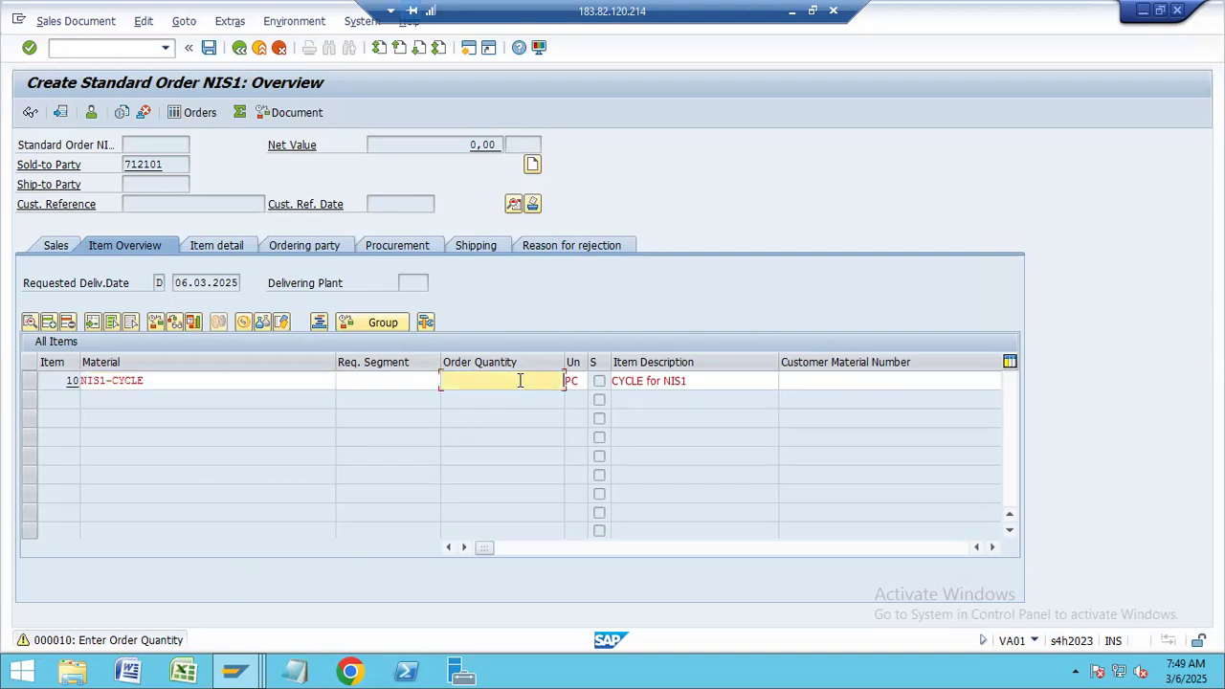
pyautogui.press('Return')
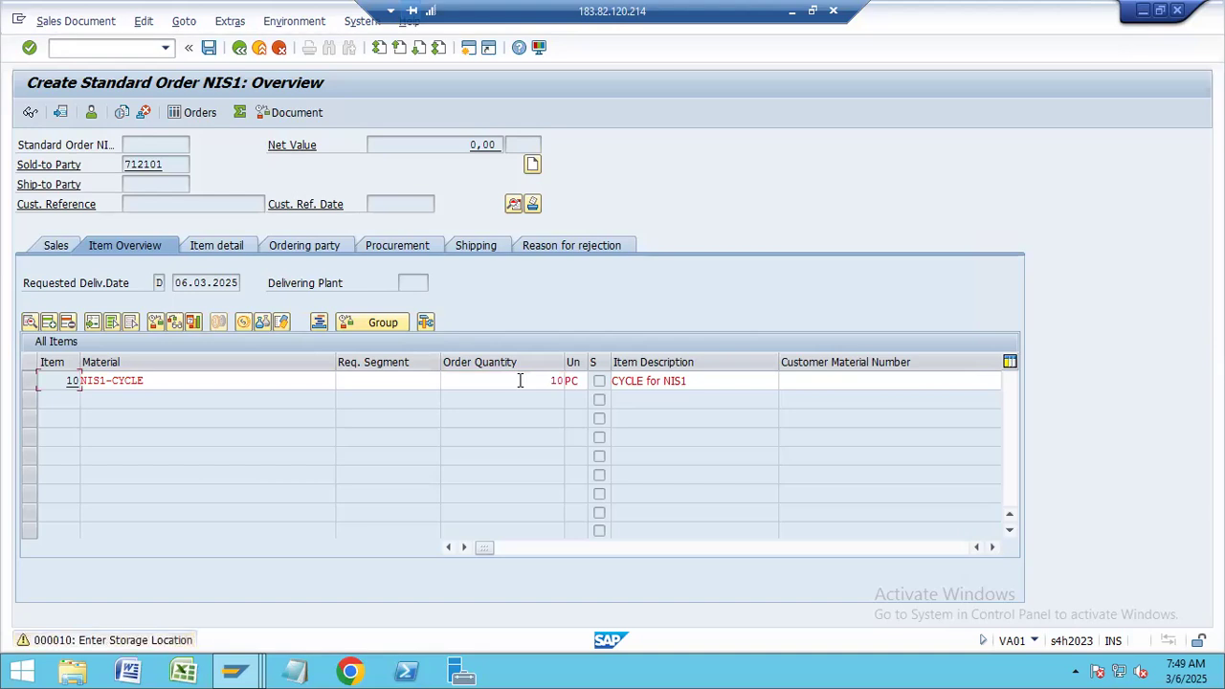
pyautogui.press('Return')
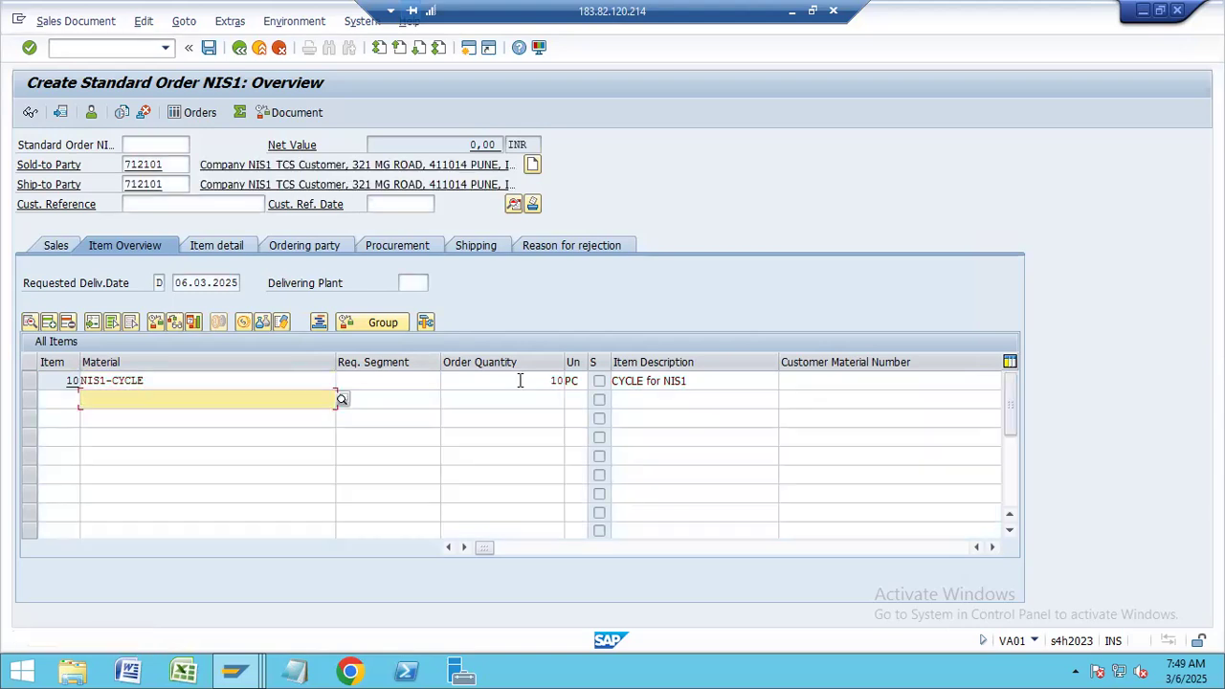
# - Open the NIS1-CYCLE item's details and examine its pricing conditions
pyautogui.click(185, 376)
pyautogui.doubleClick(185, 376)
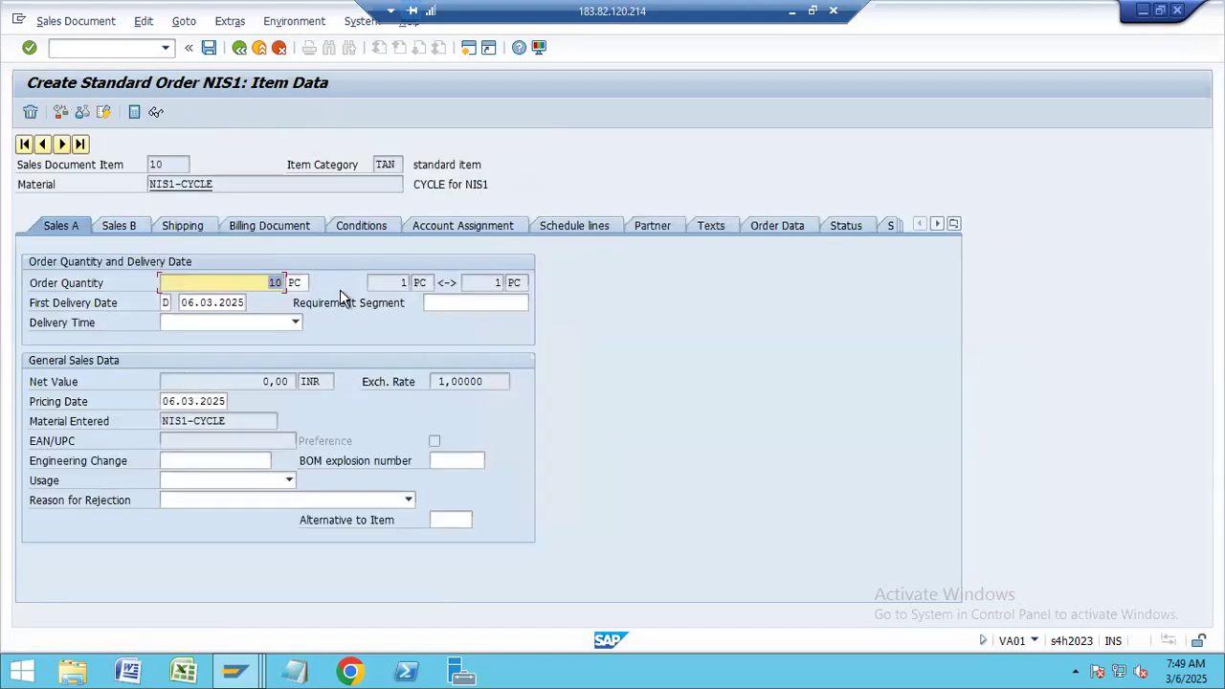
pyautogui.click(358, 228)
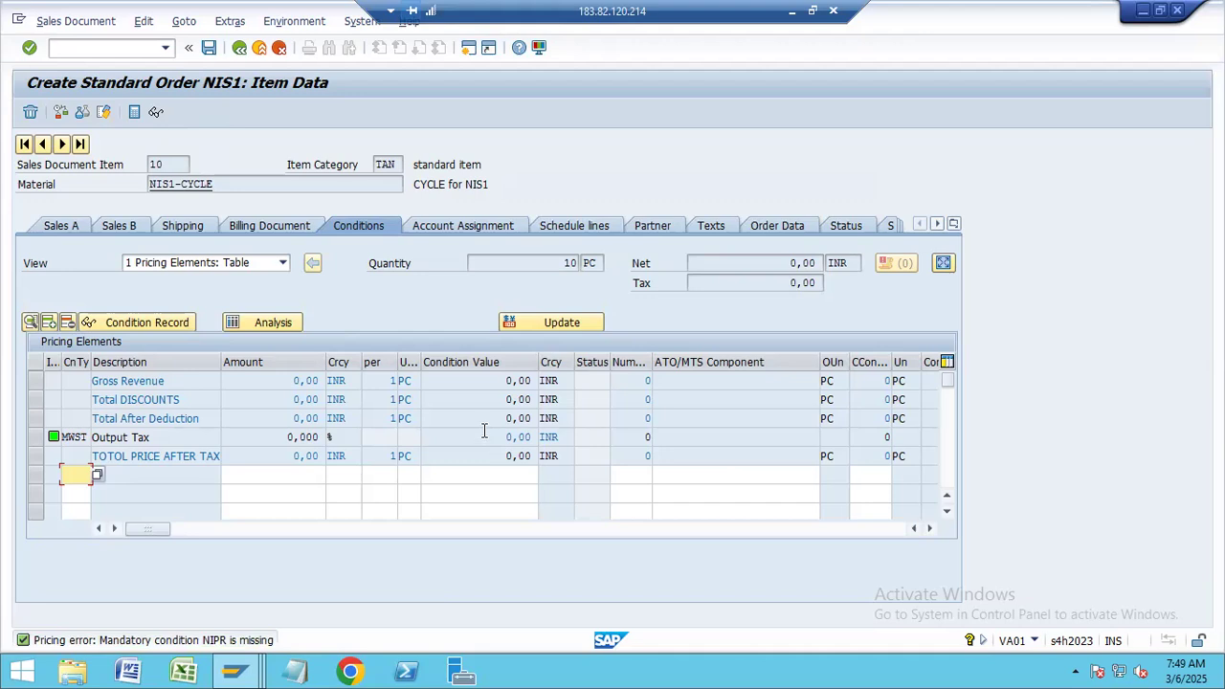
pyautogui.click(200, 399)
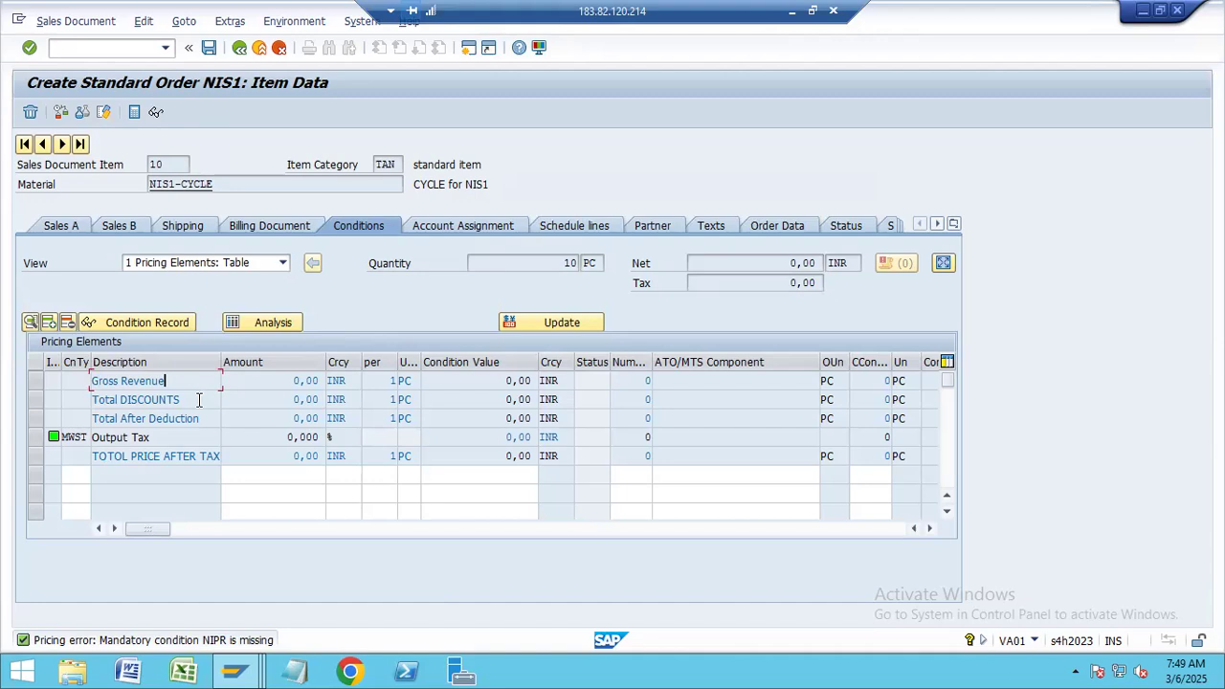
# - Examine the item's discount, deduction and total price lines and request the condition record behind them
pyautogui.click(199, 421)
pyautogui.click(204, 456)
pyautogui.click(467, 400)
pyautogui.click(153, 322)
pyautogui.click(147, 325)
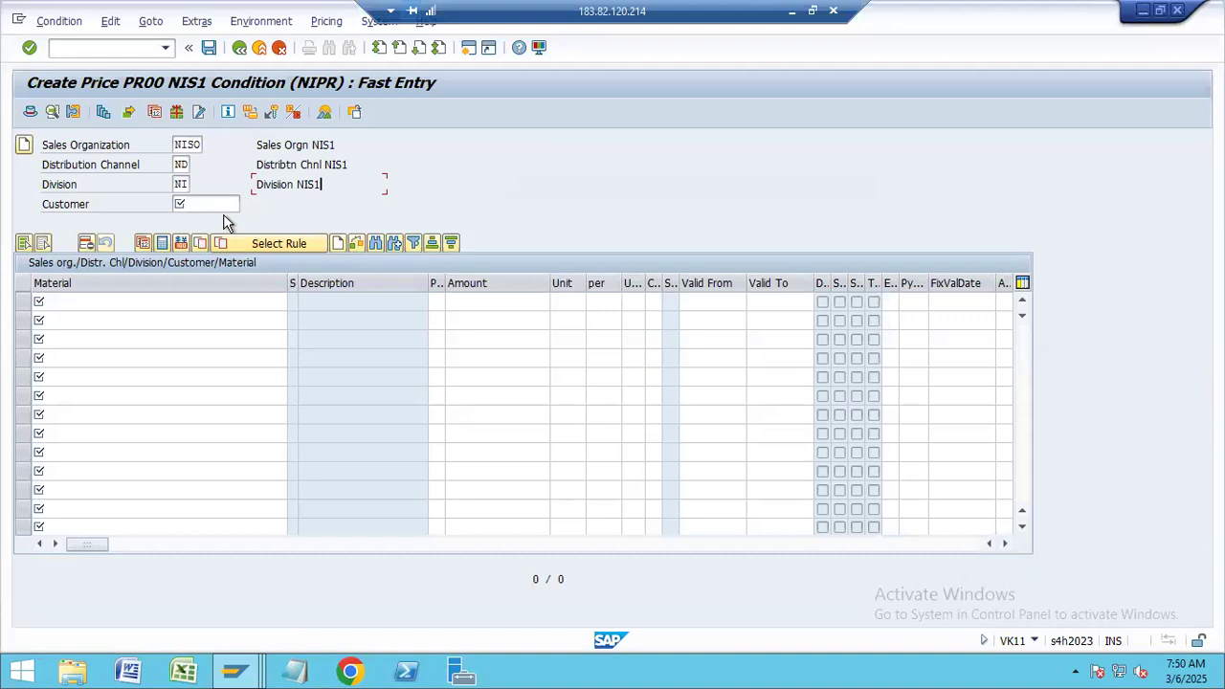
# - In the NIPR price condition entry, choose the NIS1 customer by searching customers of company code NIS1
pyautogui.click(218, 204)
pyautogui.press('F4')
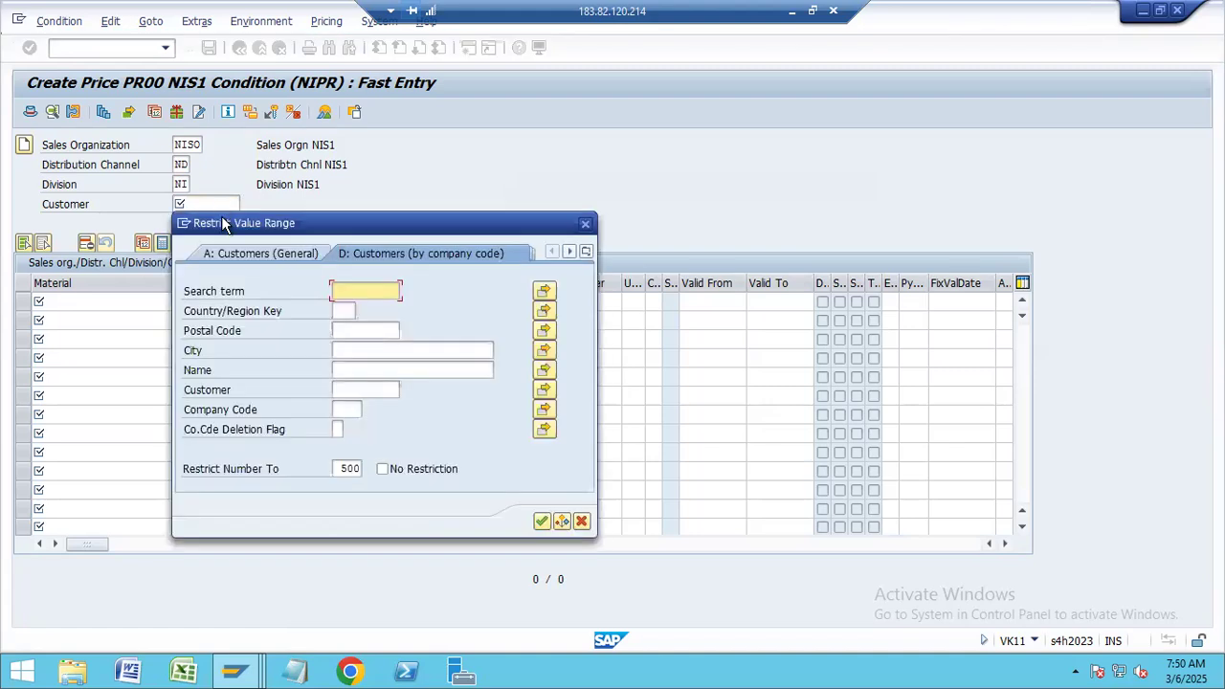
pyautogui.click(348, 409)
pyautogui.write('NIS1')
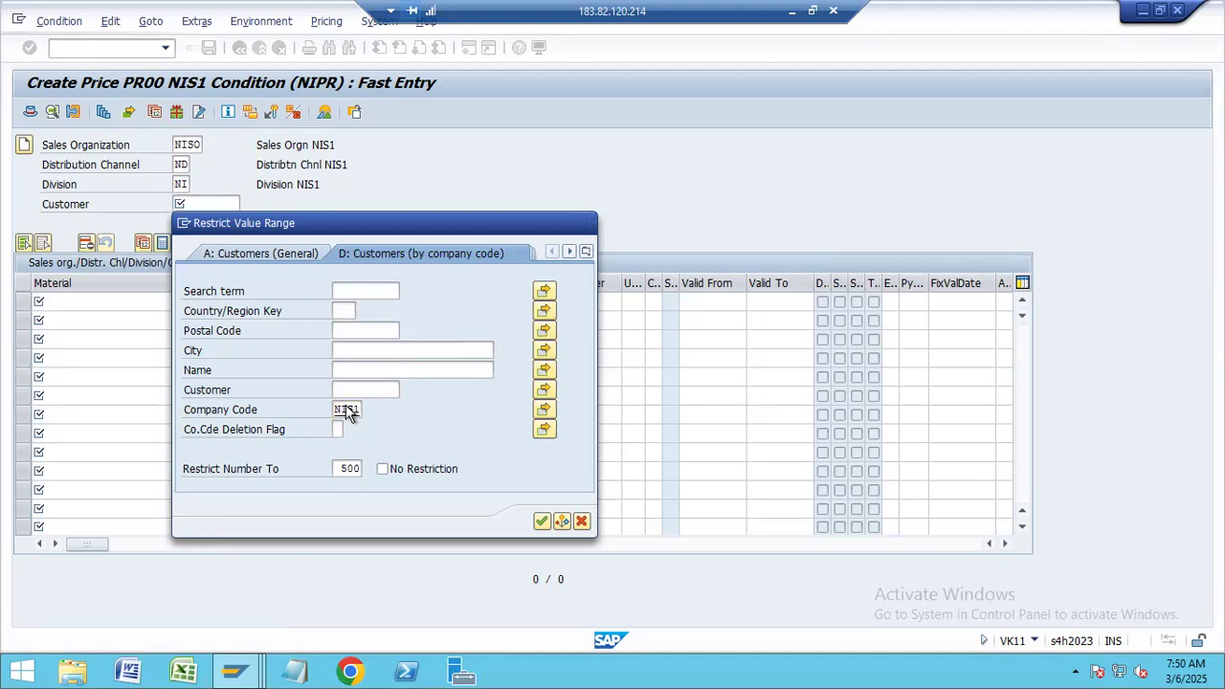
pyautogui.press('Return')
pyautogui.doubleClick(319, 337)
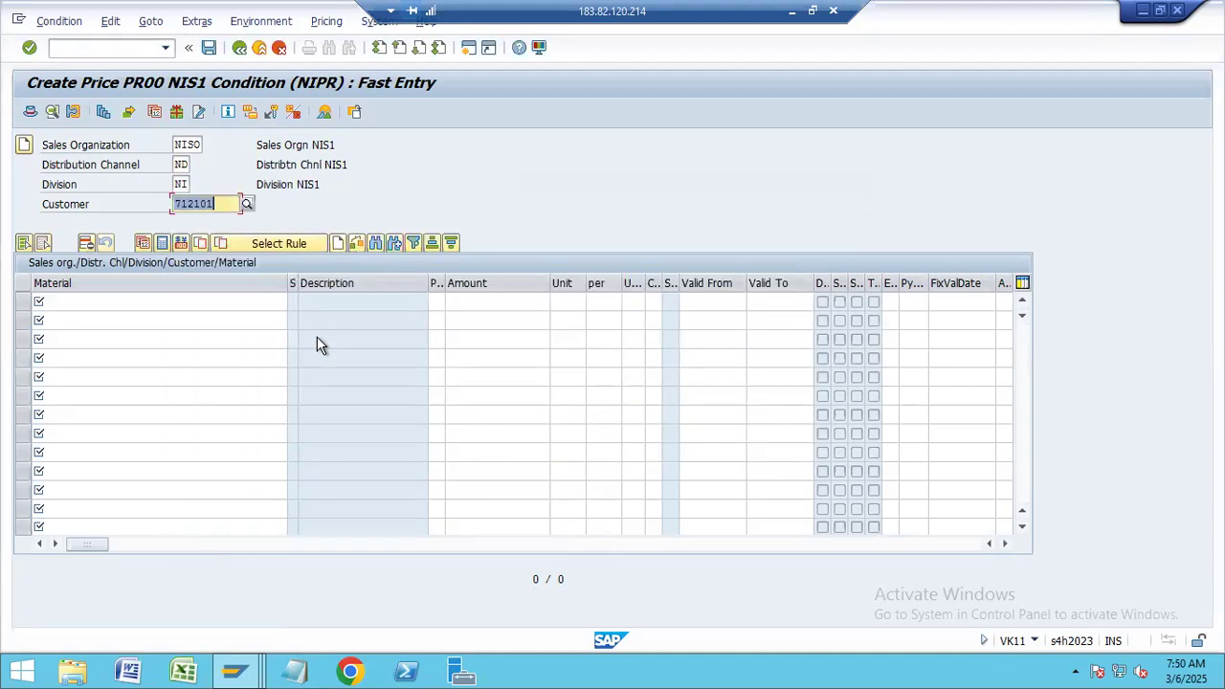
# - Enter a NIPR price of 10000 for material NIS1-CYCLE and save the condition record
pyautogui.click(145, 300)
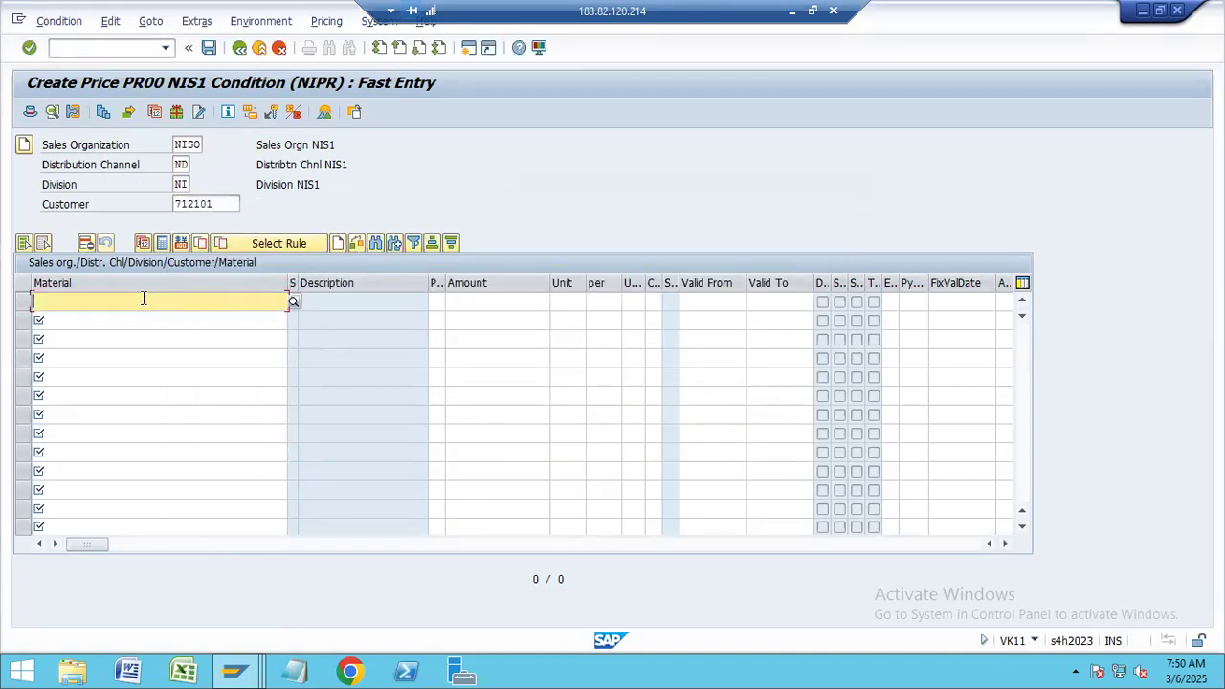
pyautogui.write('NIS1')
pyautogui.press('Down')
pyautogui.press('Return')
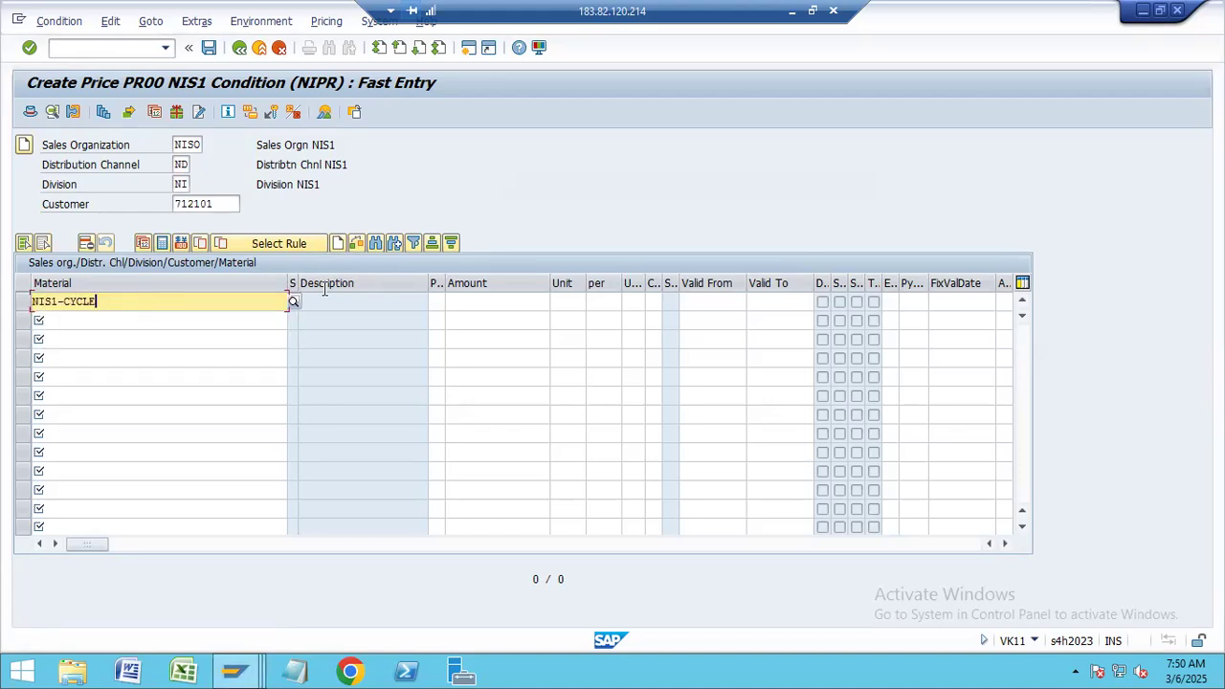
pyautogui.click(514, 302)
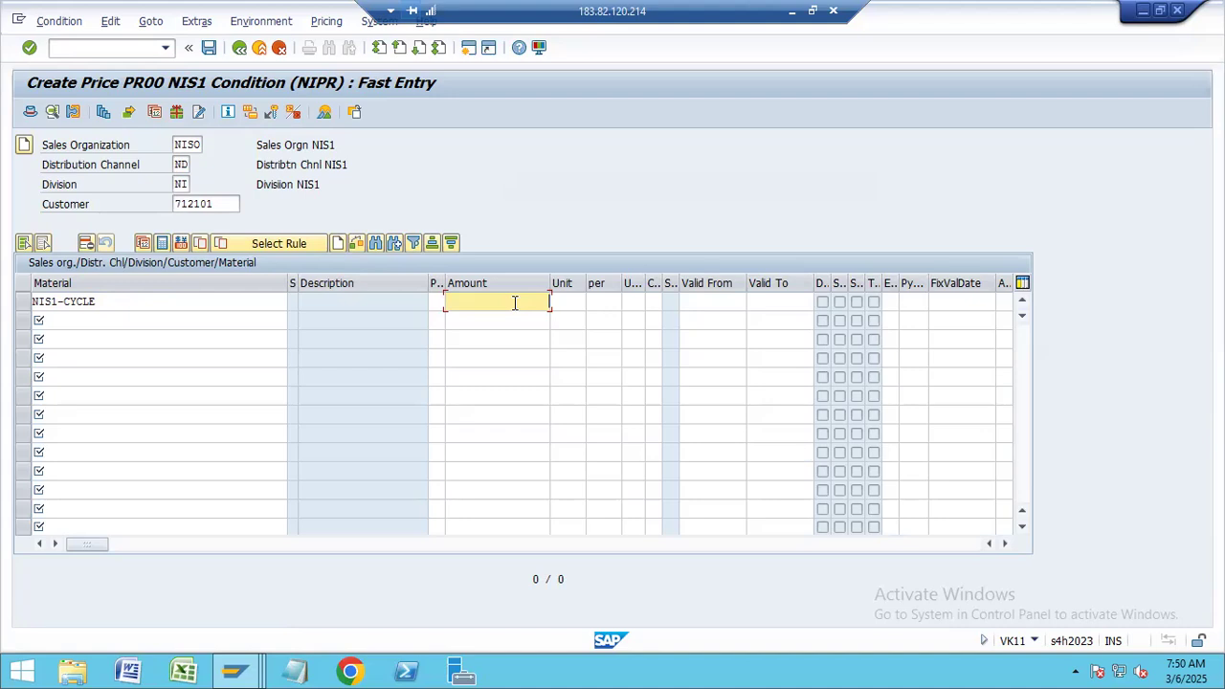
pyautogui.write('10000')
pyautogui.press('Return')
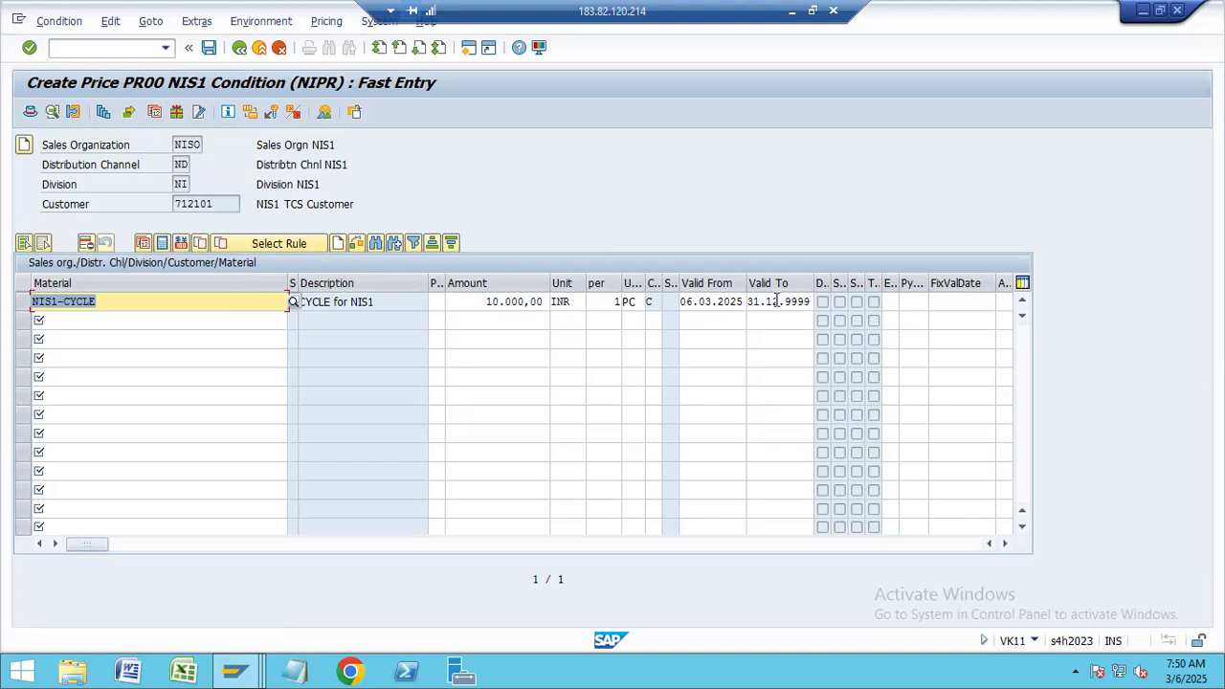
pyautogui.click(208, 48)
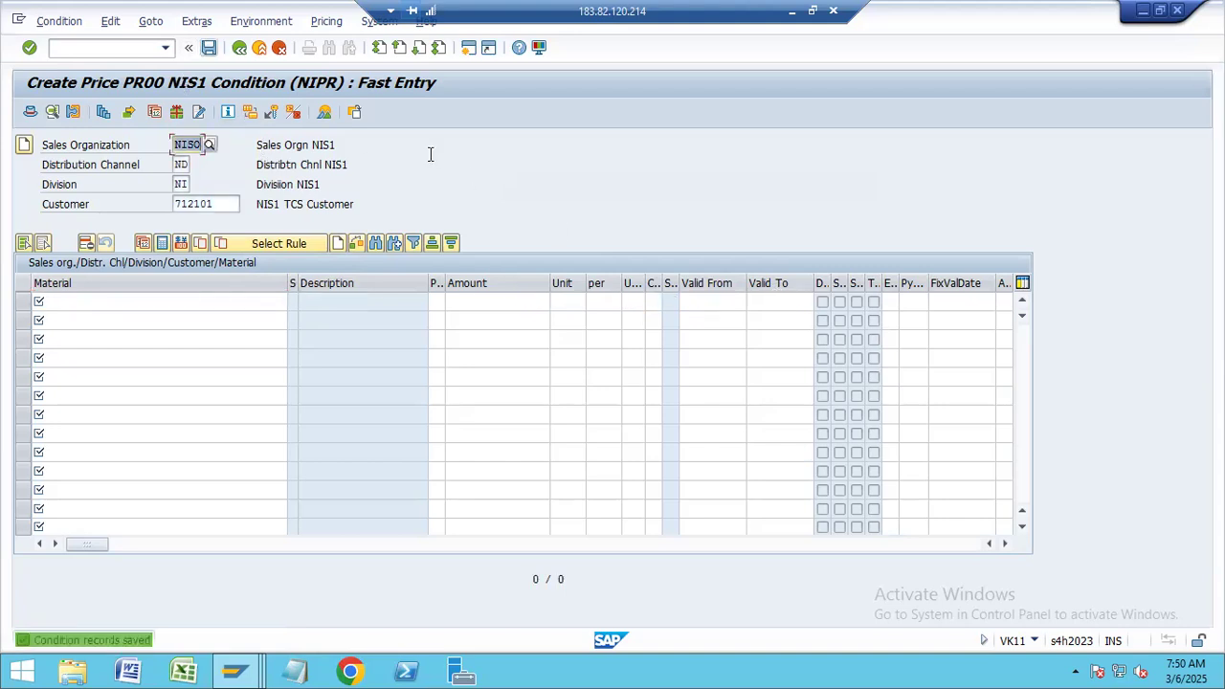
# - Return to the sales order, reopen the NIS1-CYCLE item's conditions and carry out new pricing (type B)
pyautogui.hotkey('alt', 'Tab')
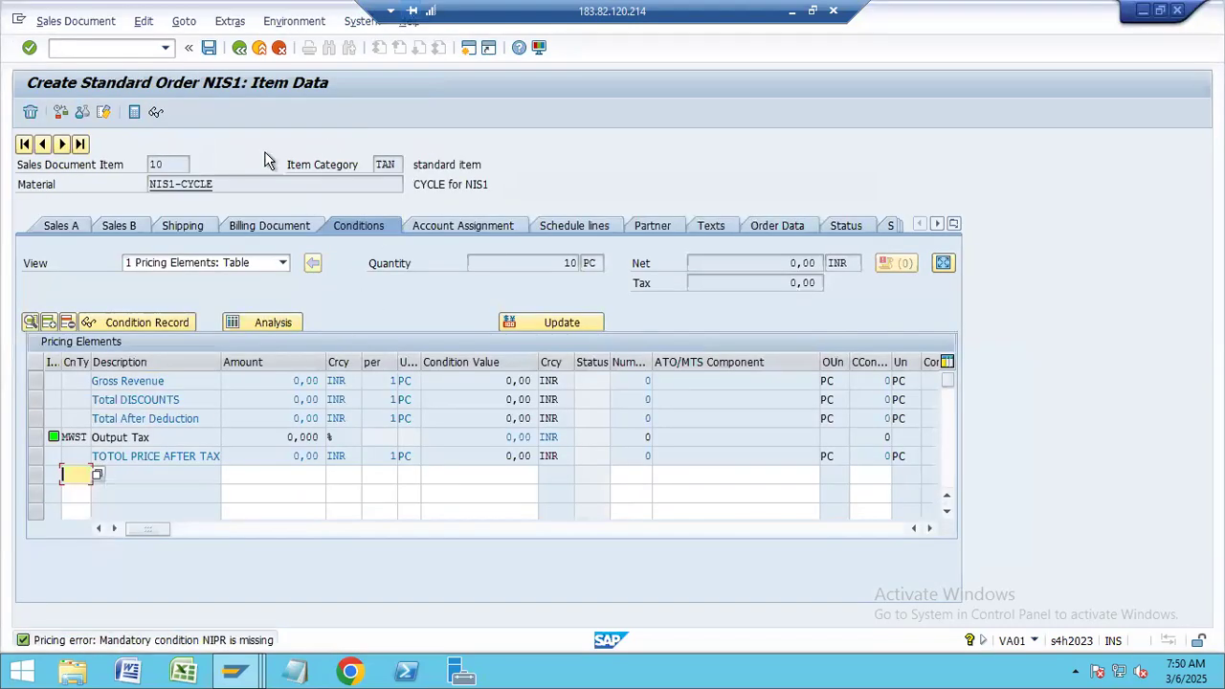
pyautogui.click(239, 48)
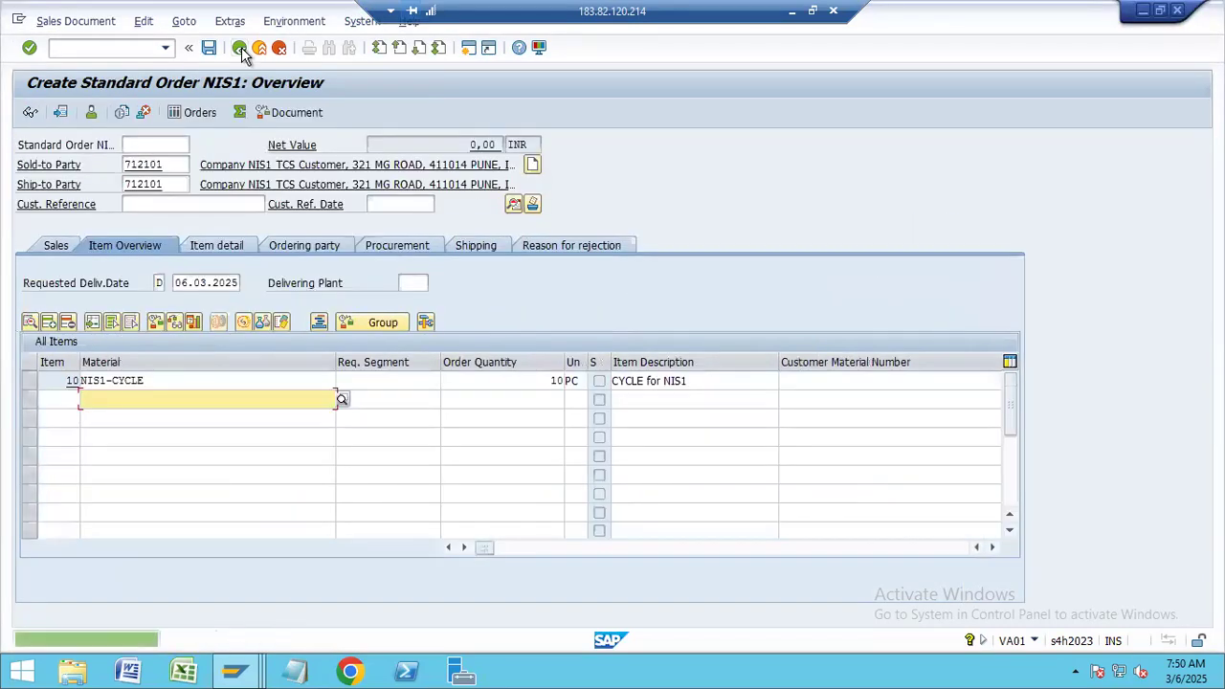
pyautogui.click(172, 382)
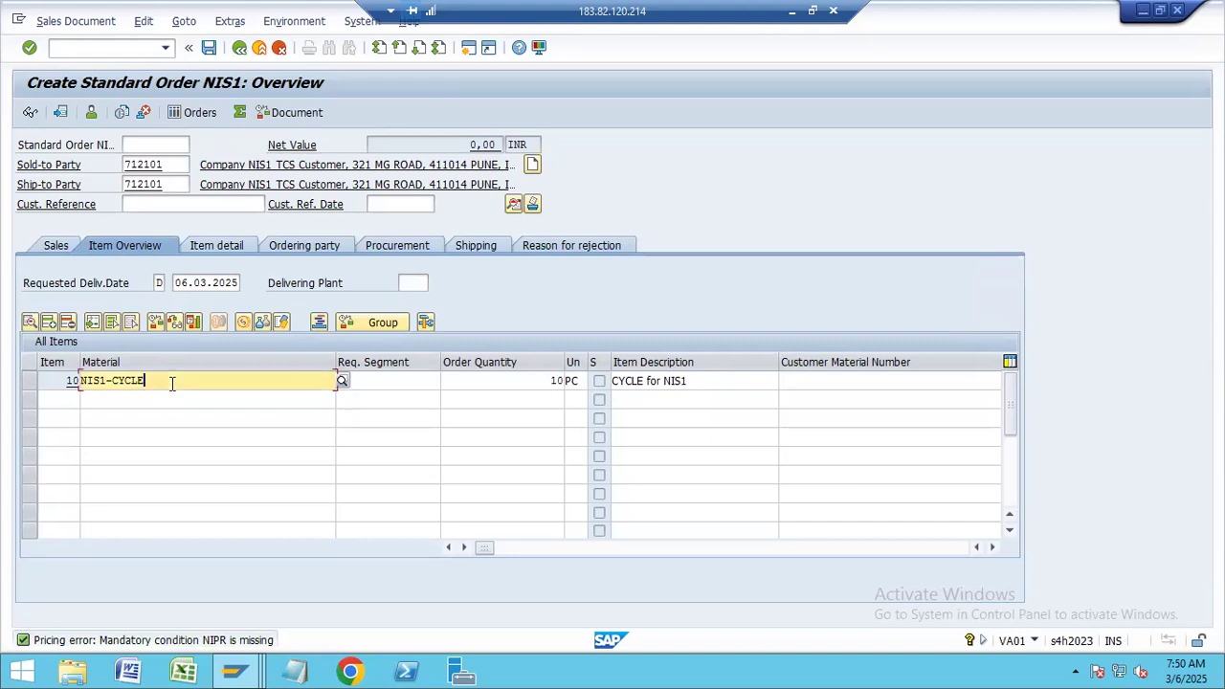
pyautogui.doubleClick(173, 381)
pyautogui.click(553, 323)
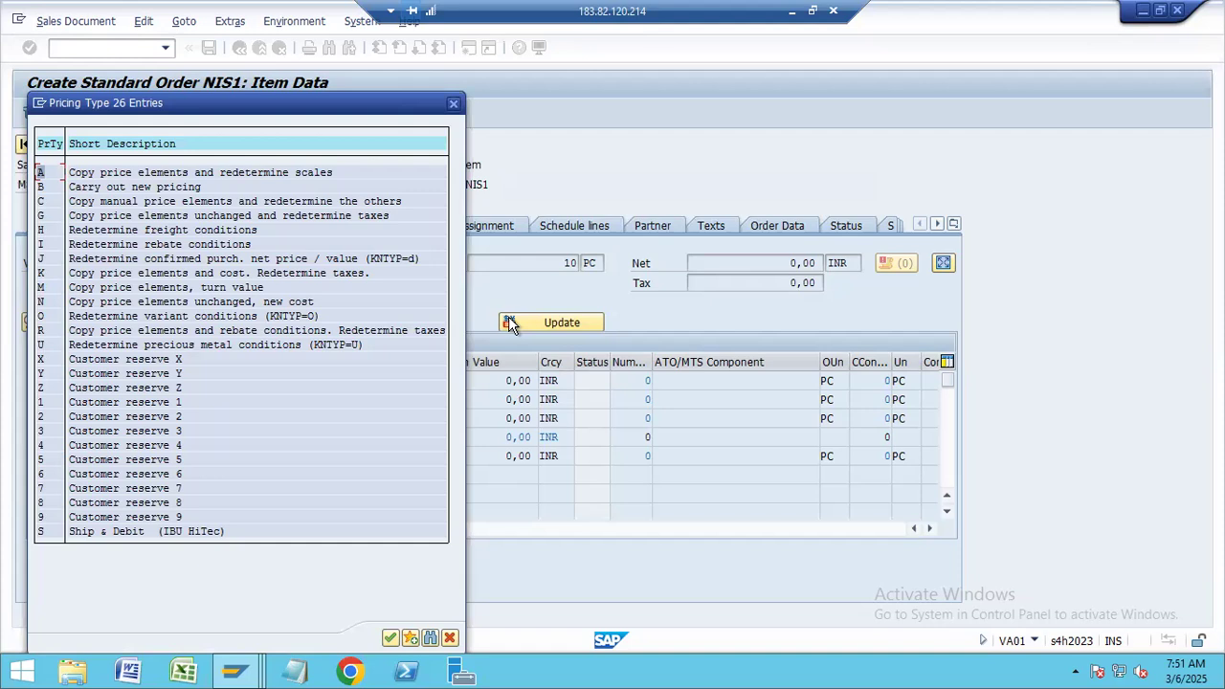
pyautogui.doubleClick(177, 188)
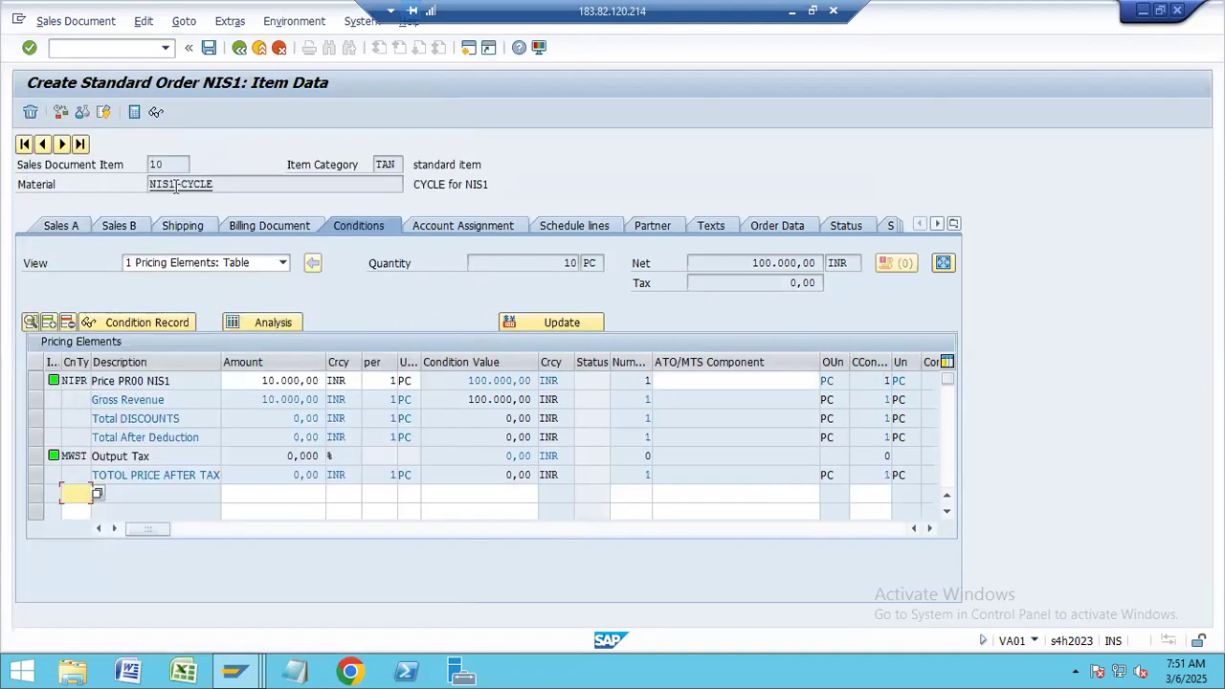
# - Review the available pricing types, the item's NIPR amount and the price condition entry screen
pyautogui.click(544, 324)
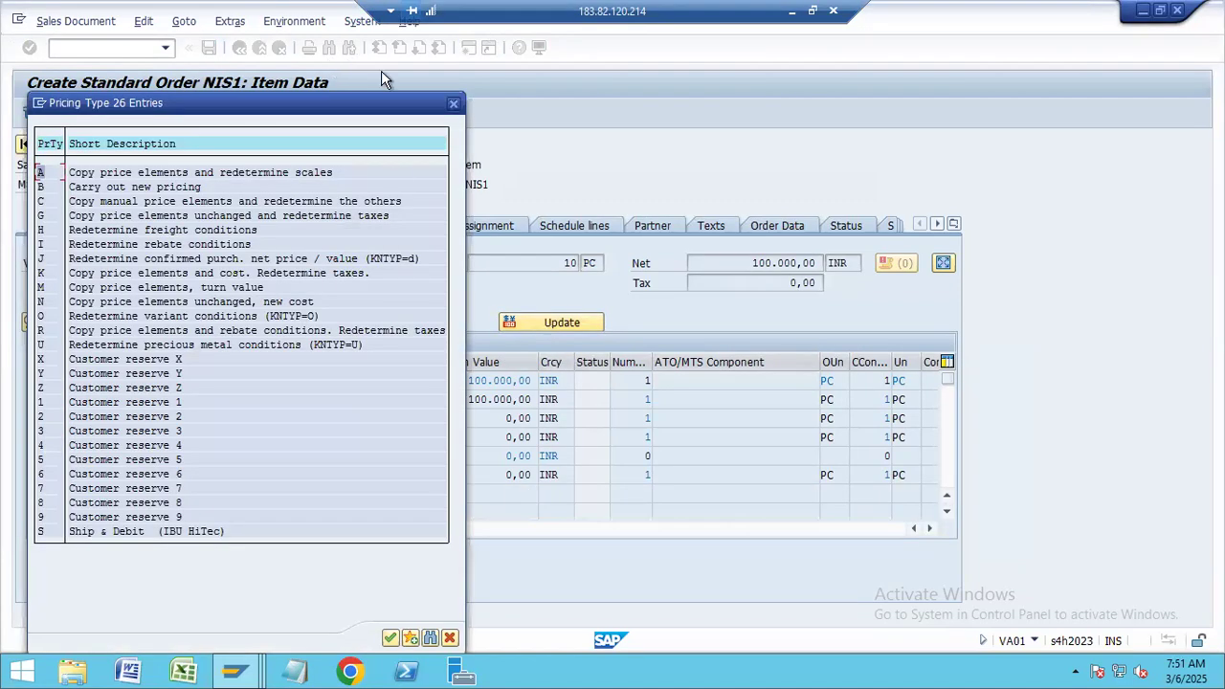
pyautogui.click(455, 103)
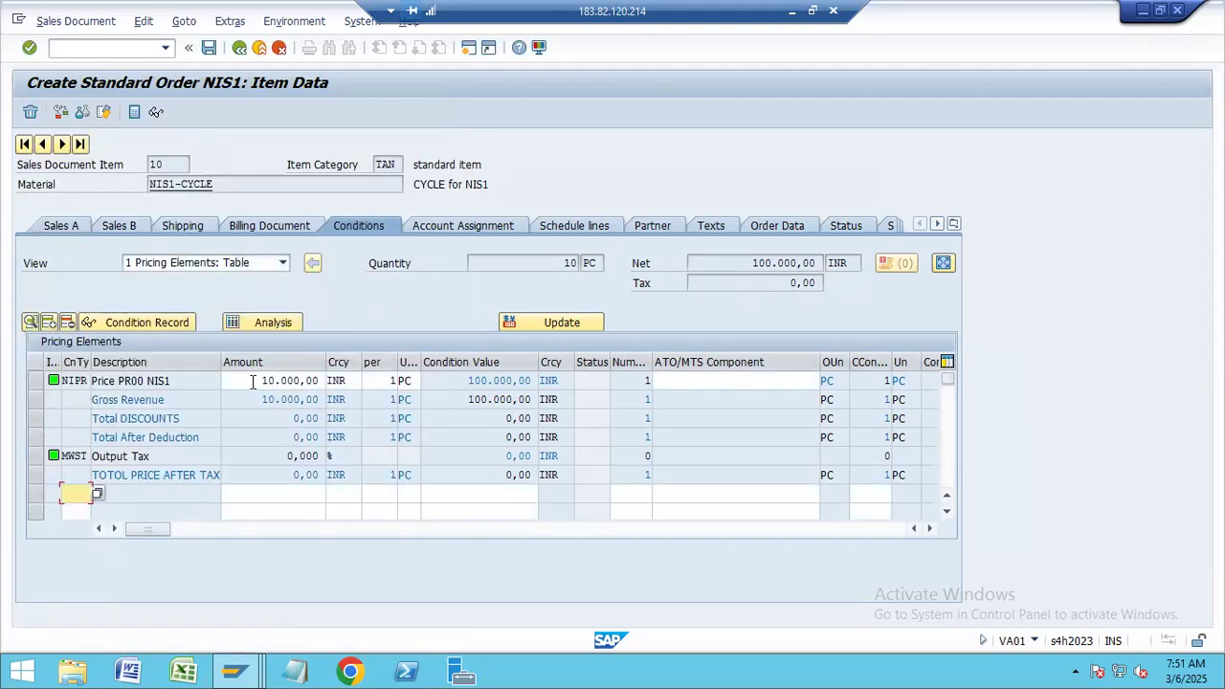
pyautogui.click(241, 383)
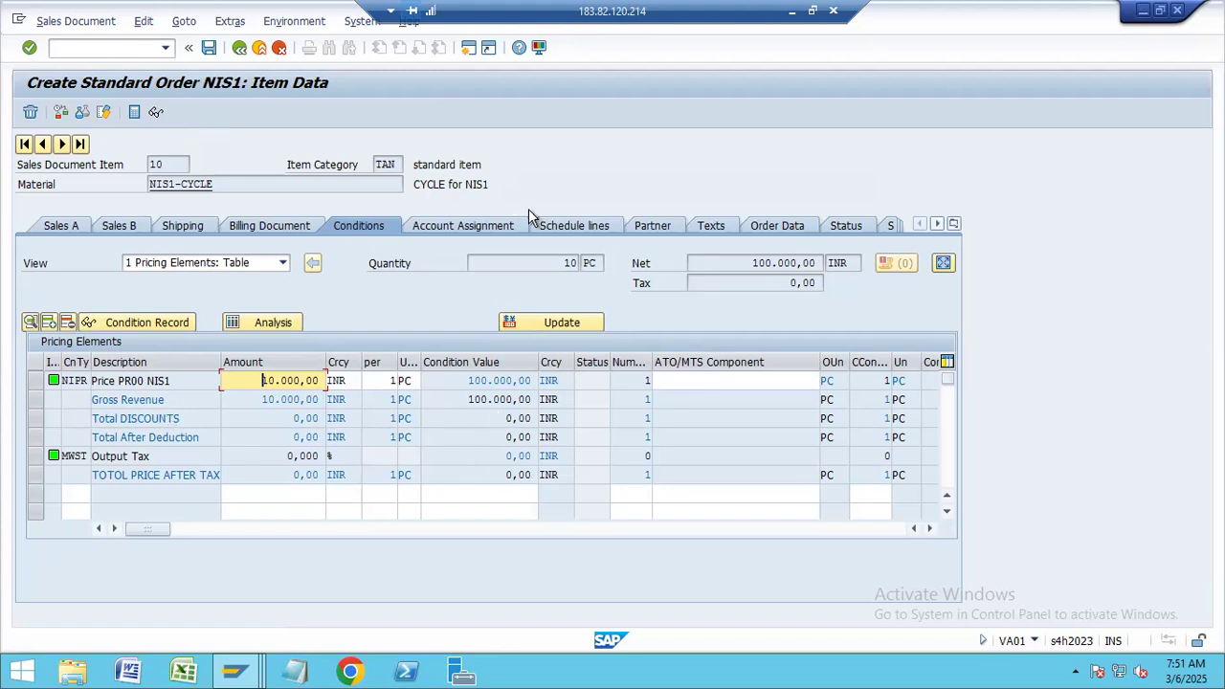
pyautogui.click(559, 188)
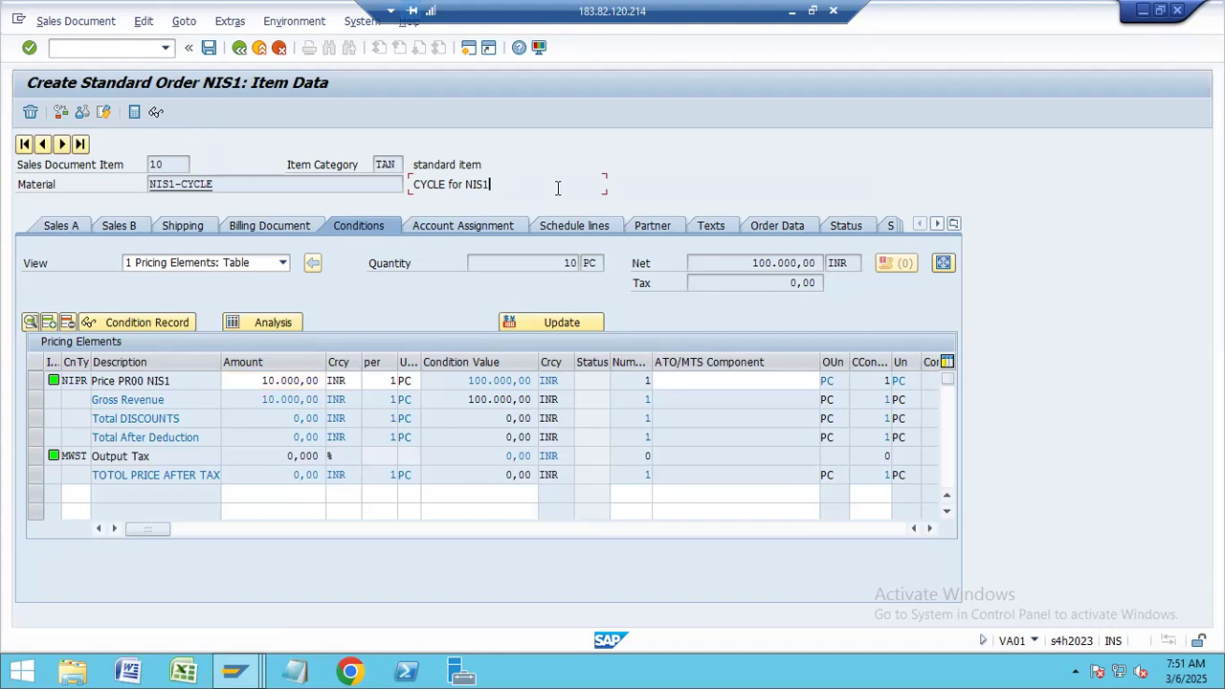
pyautogui.hotkey('alt', 'Tab')
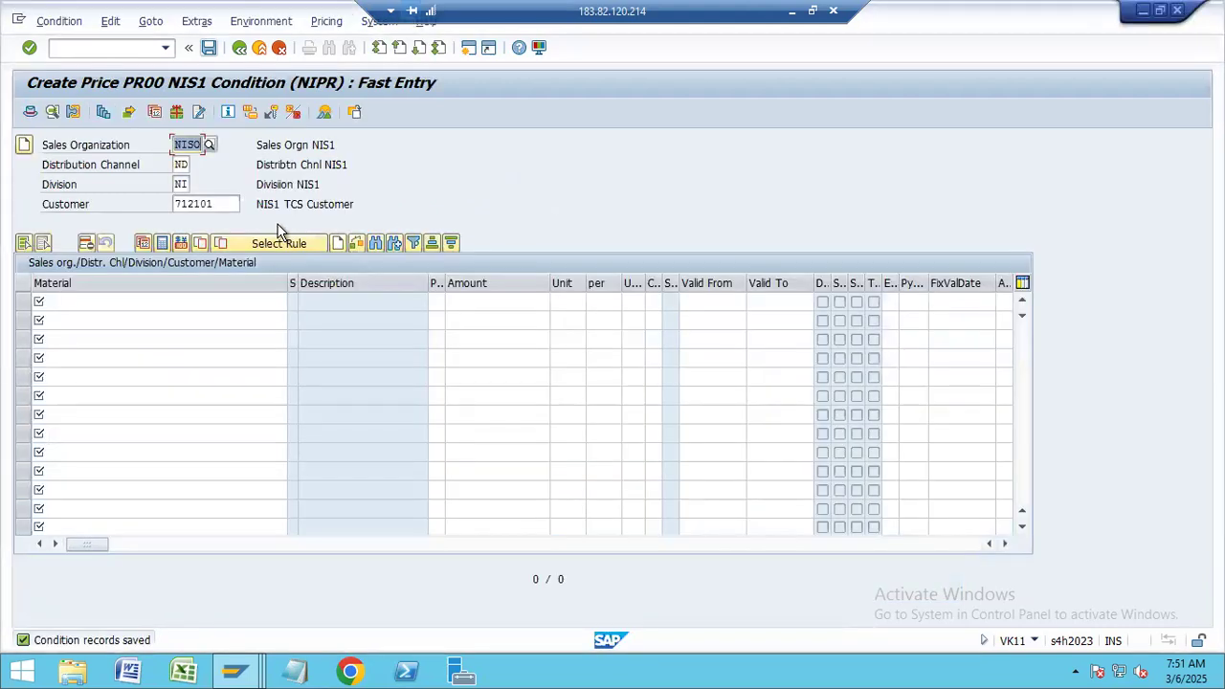
pyautogui.hotkey('alt', 'Tab')
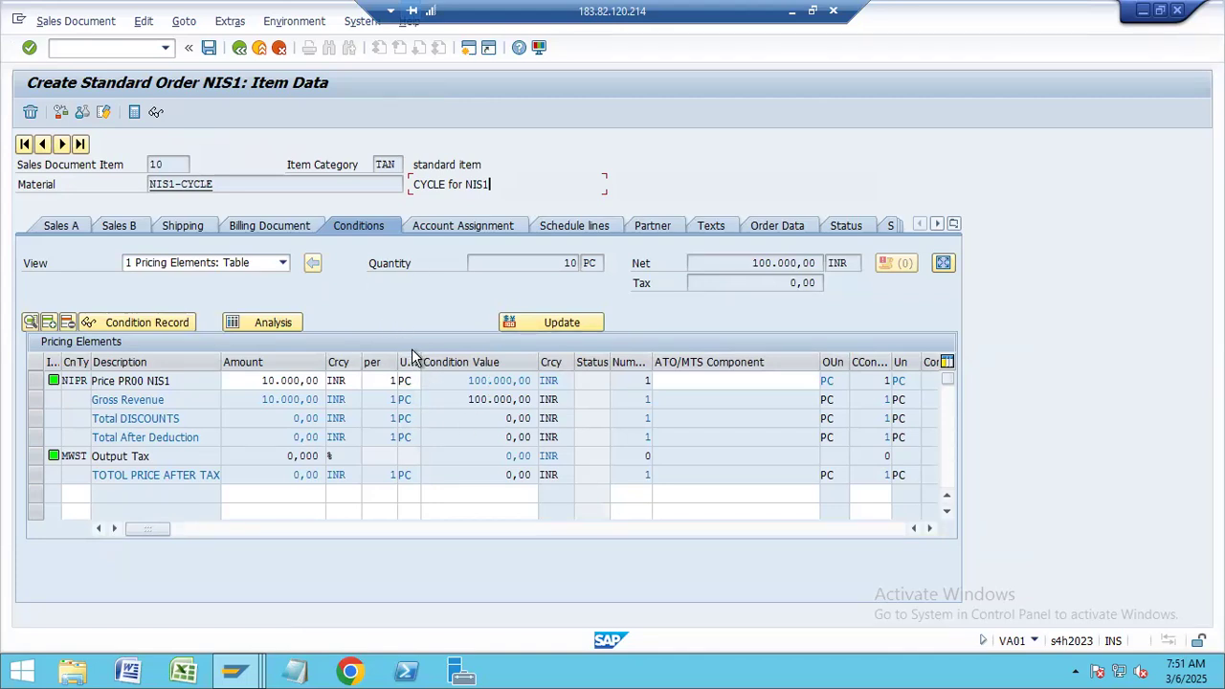
# - Switch back to condition record creation and open the fast entry for condition type NIK4
pyautogui.hotkey('alt', 'Tab')
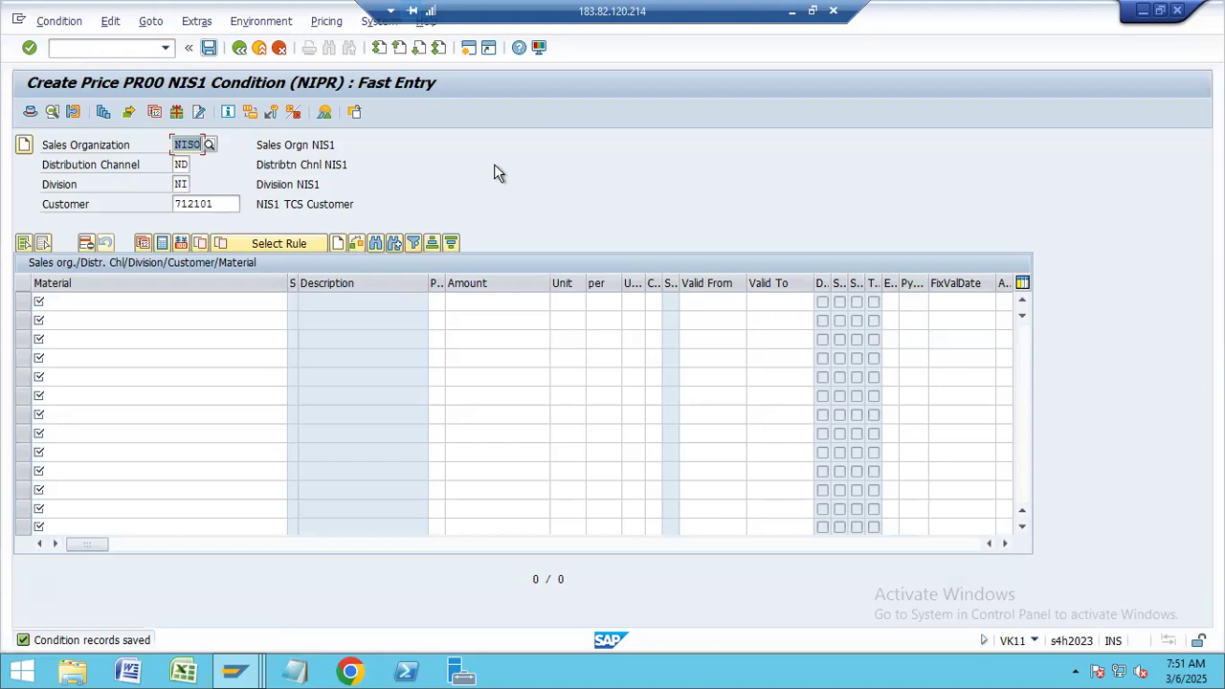
pyautogui.press('F3')
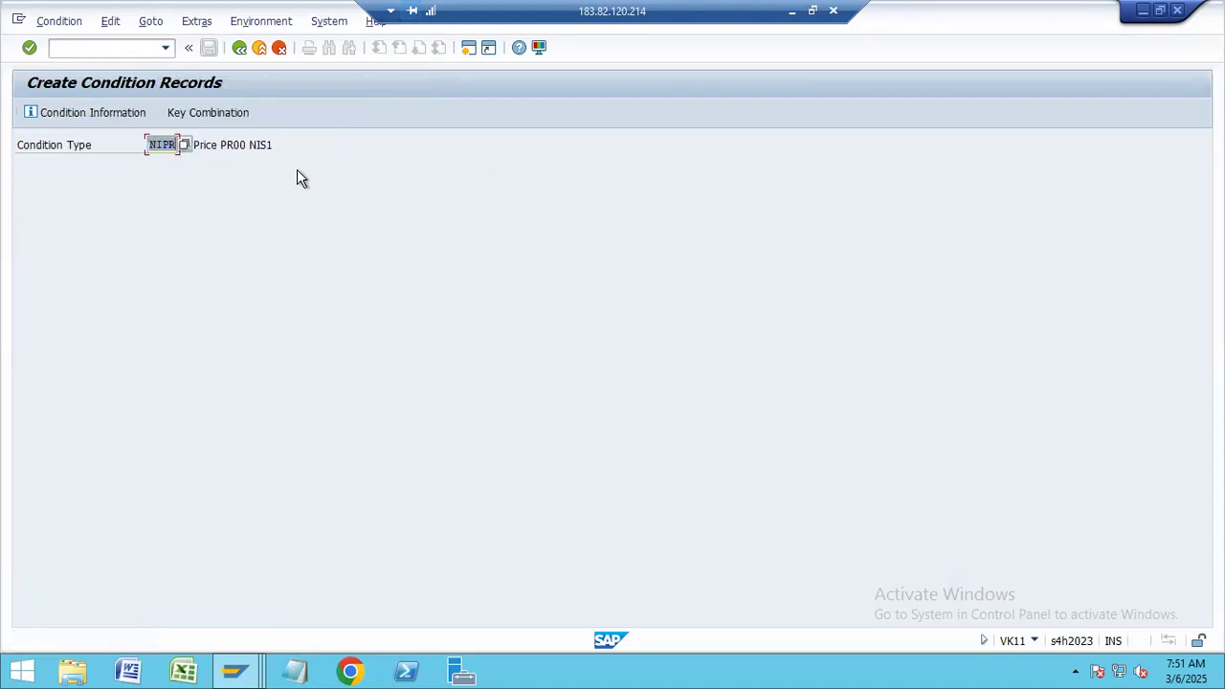
pyautogui.click(171, 146)
pyautogui.press('BackSpace')
pyautogui.write('K4')
pyautogui.press('Return')
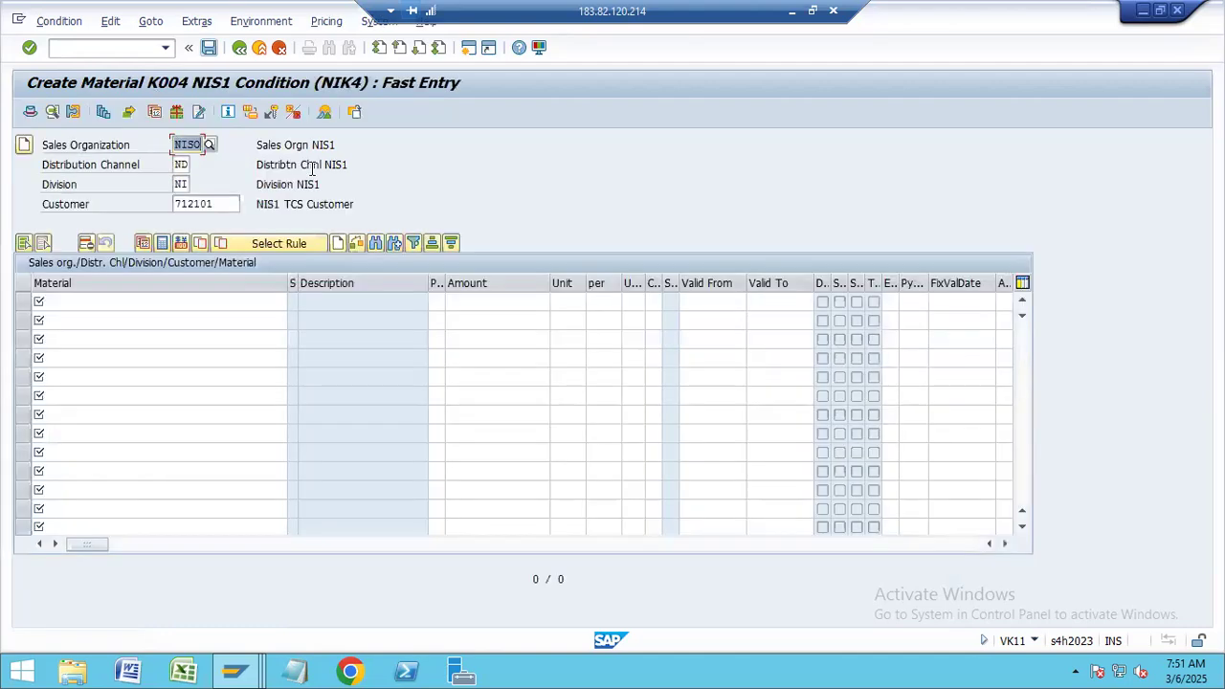
# - Enter a NIK4 discount amount of 10 for material NIS1-CYCLE and save the condition record
pyautogui.click(140, 302)
pyautogui.write('NIS1-CYCLE')
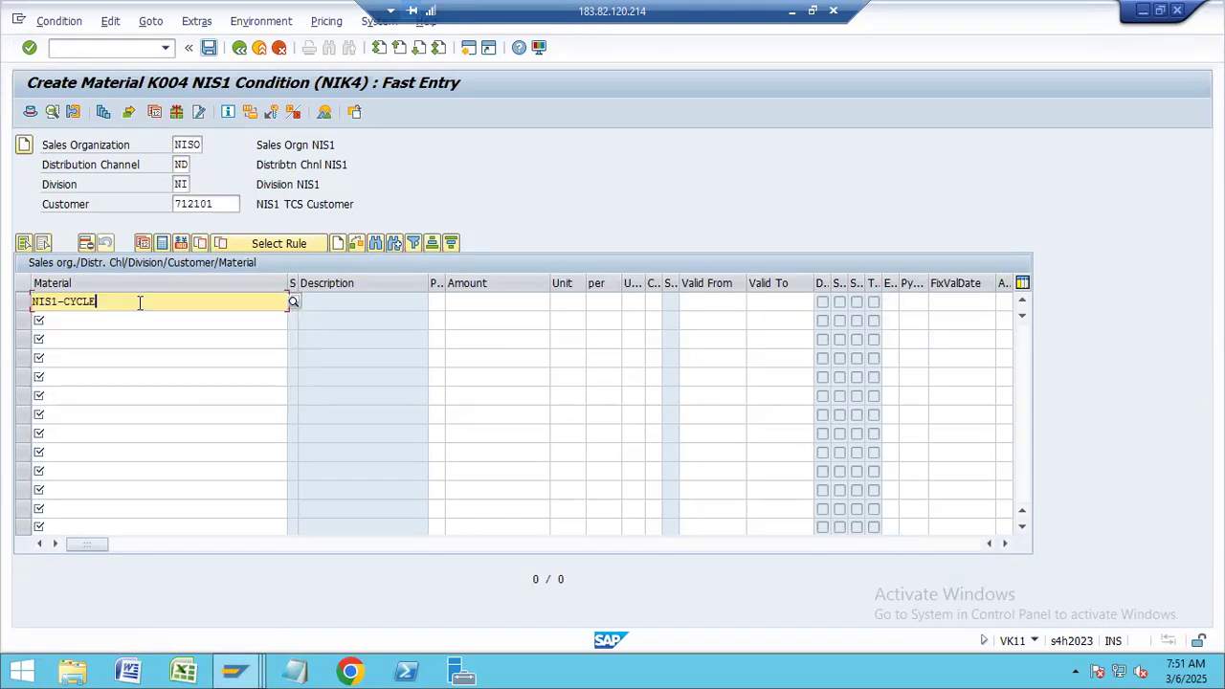
pyautogui.press('Tab')
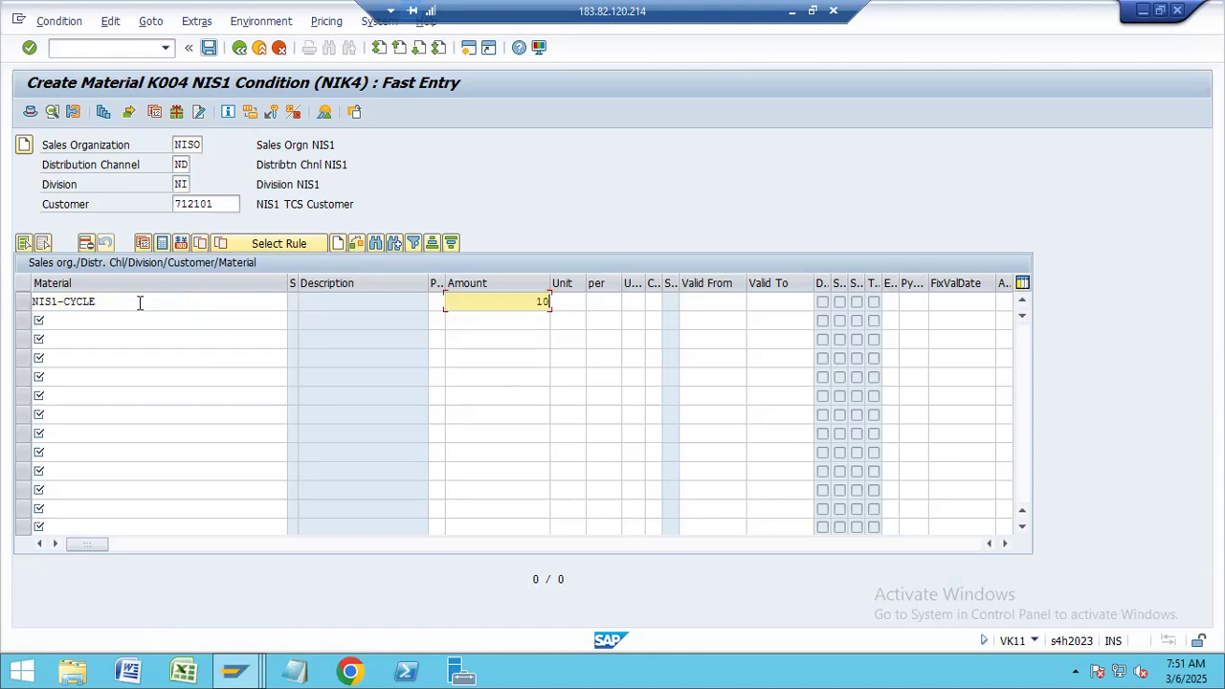
pyautogui.press('Return')
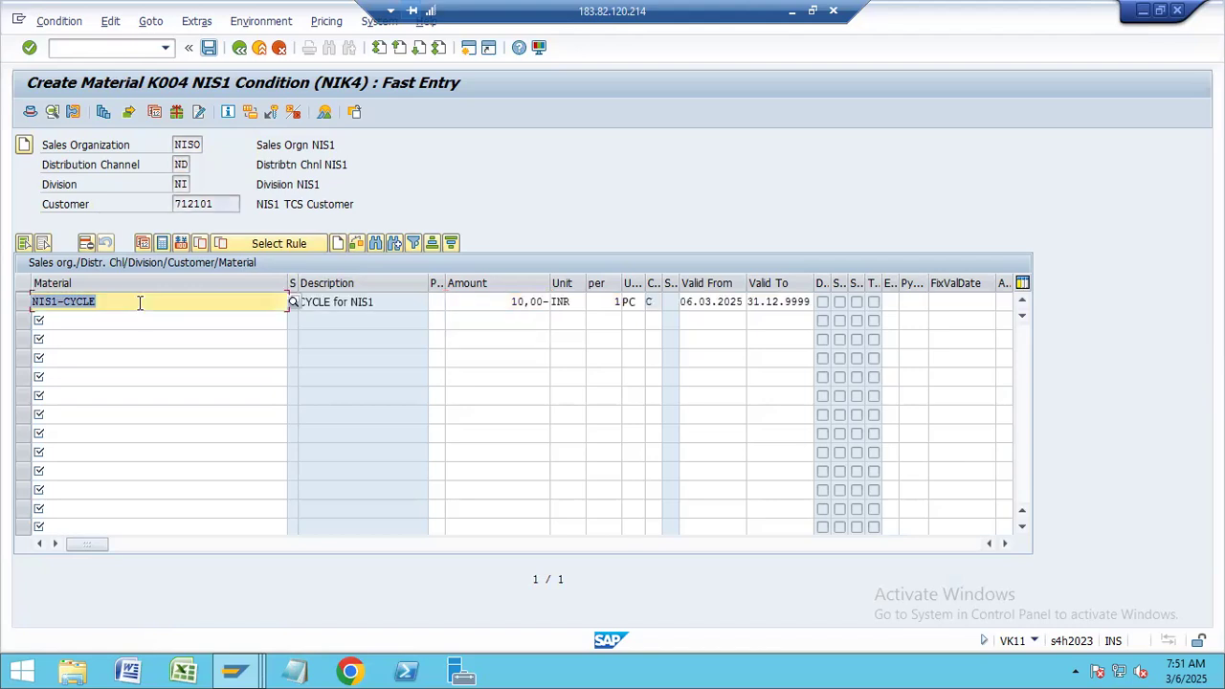
pyautogui.hotkey('ctrl', 's')
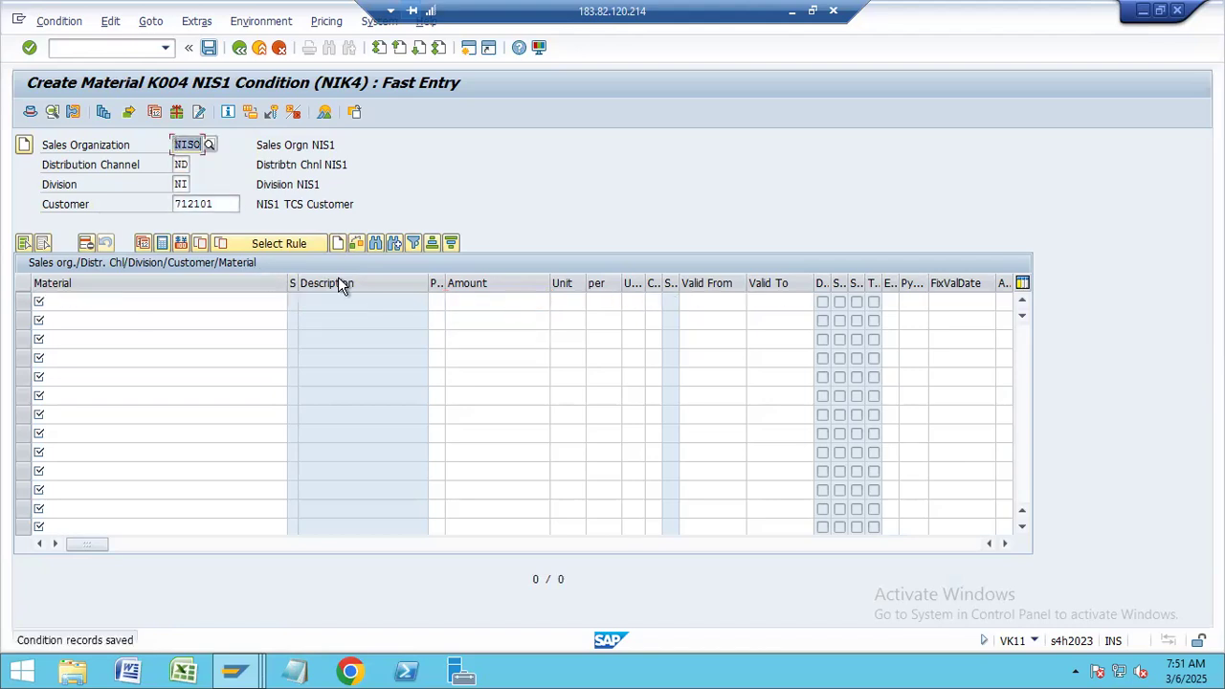
# - Carry out new pricing (type B) on the order item and check the NIK4 discount and net value
pyautogui.hotkey('alt', 'Tab')
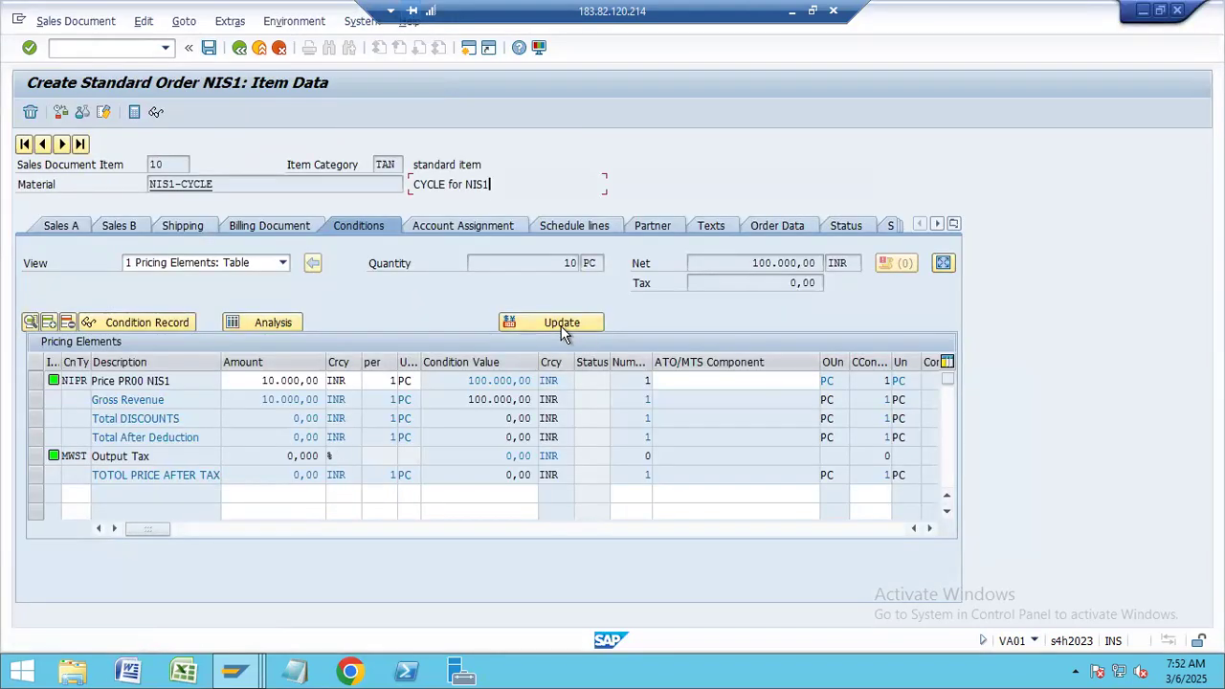
pyautogui.click(560, 326)
pyautogui.doubleClick(132, 187)
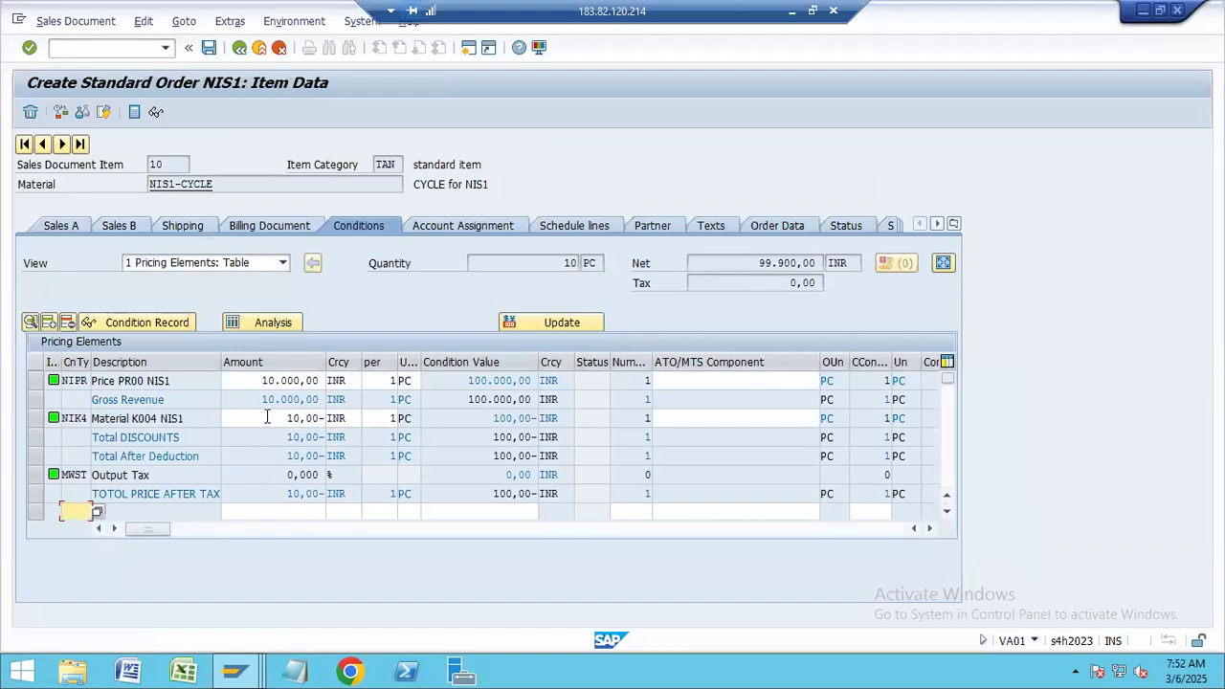
pyautogui.moveTo(286, 419); pyautogui.dragTo(332, 418)
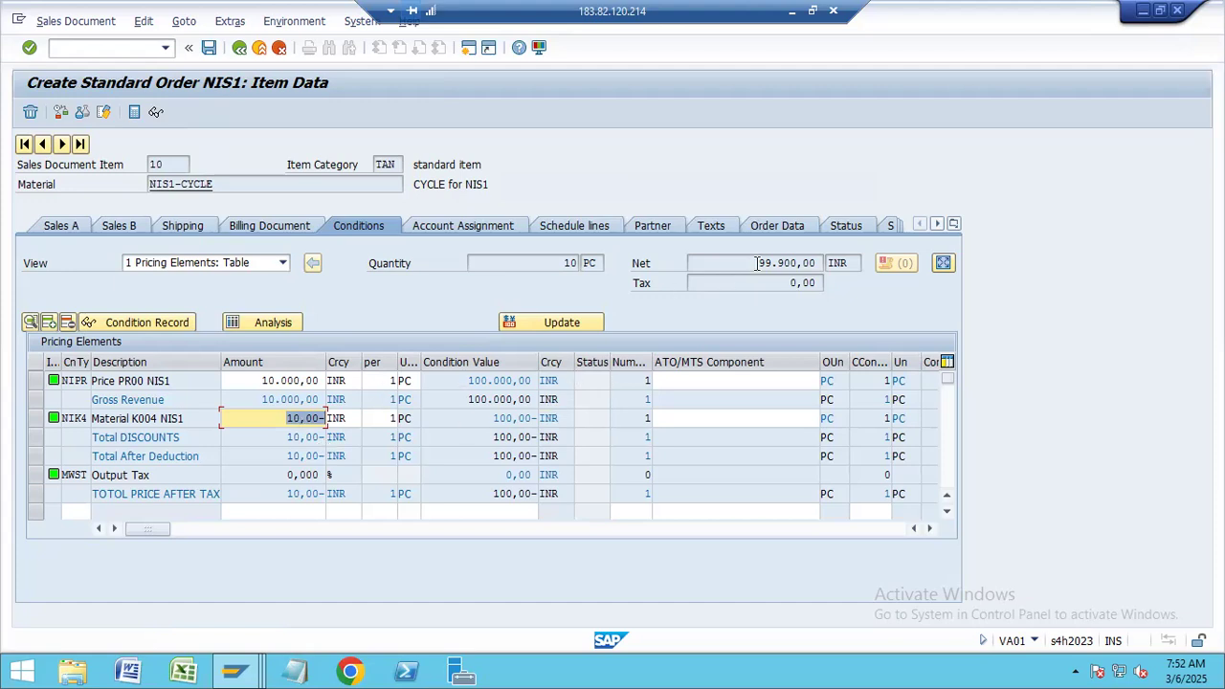
pyautogui.doubleClick(816, 263)
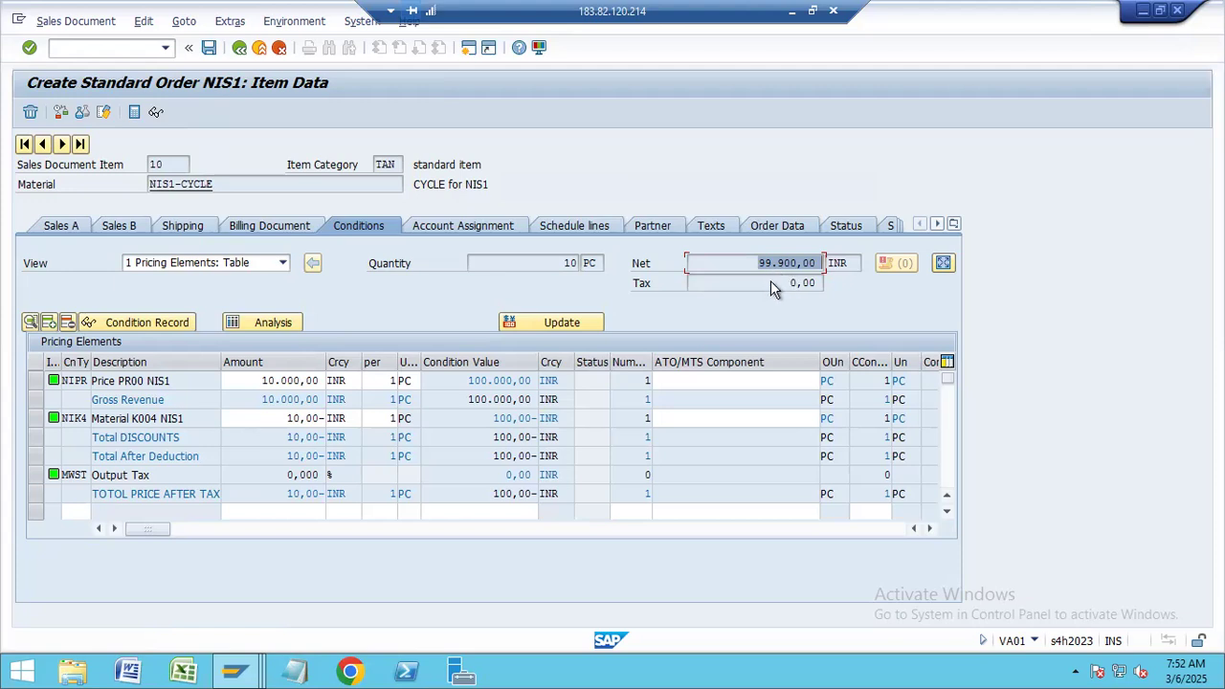
# - Switch to condition record creation, open the fast entry for condition type NIK5 and go to its first material line
pyautogui.hotkey('alt', 'Tab')
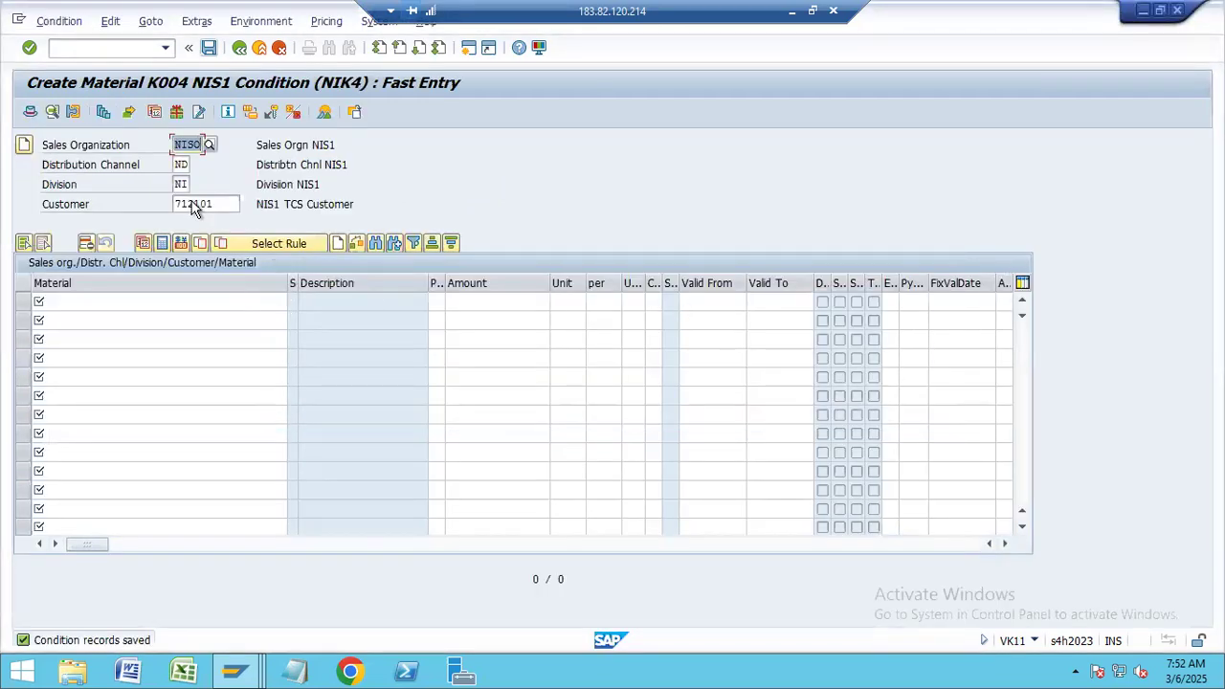
pyautogui.click(239, 48)
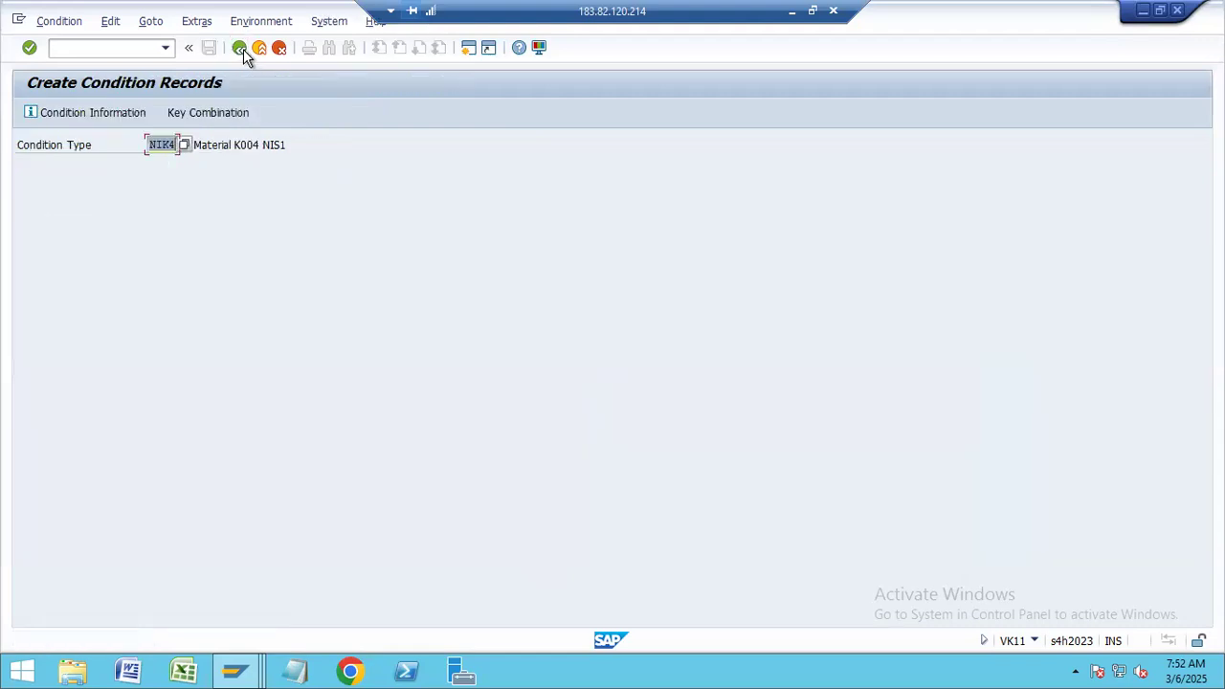
pyautogui.press('BackSpace')
pyautogui.write('5')
pyautogui.press('Return')
pyautogui.press('Return')
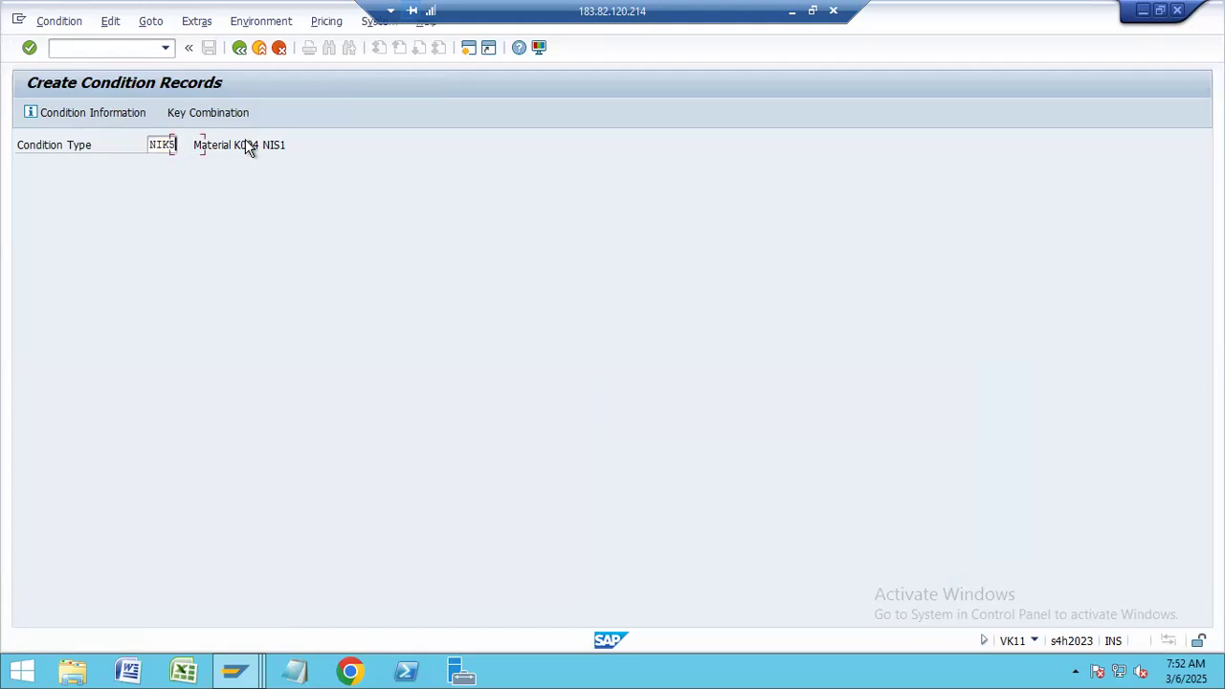
pyautogui.click(133, 304)
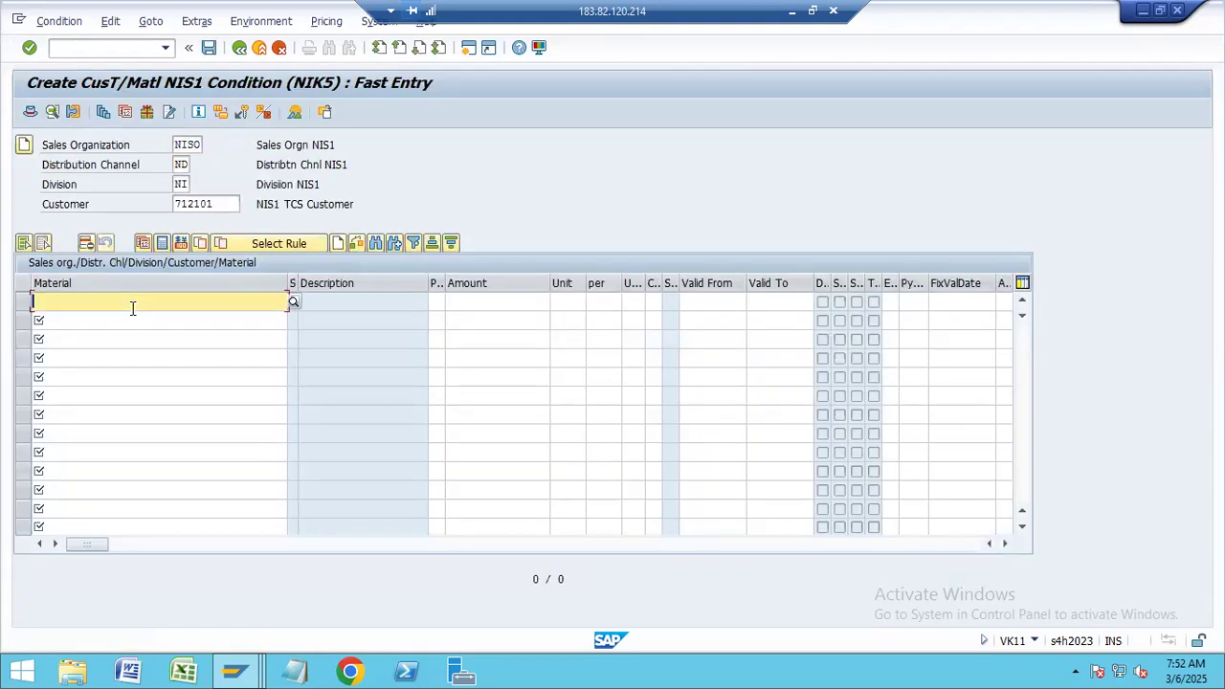
# - Enter a NIK5 discount amount of 20 for material NIS1-CYCLE and save the condition record
pyautogui.click(132, 307)
pyautogui.click(127, 325)
pyautogui.click(503, 304)
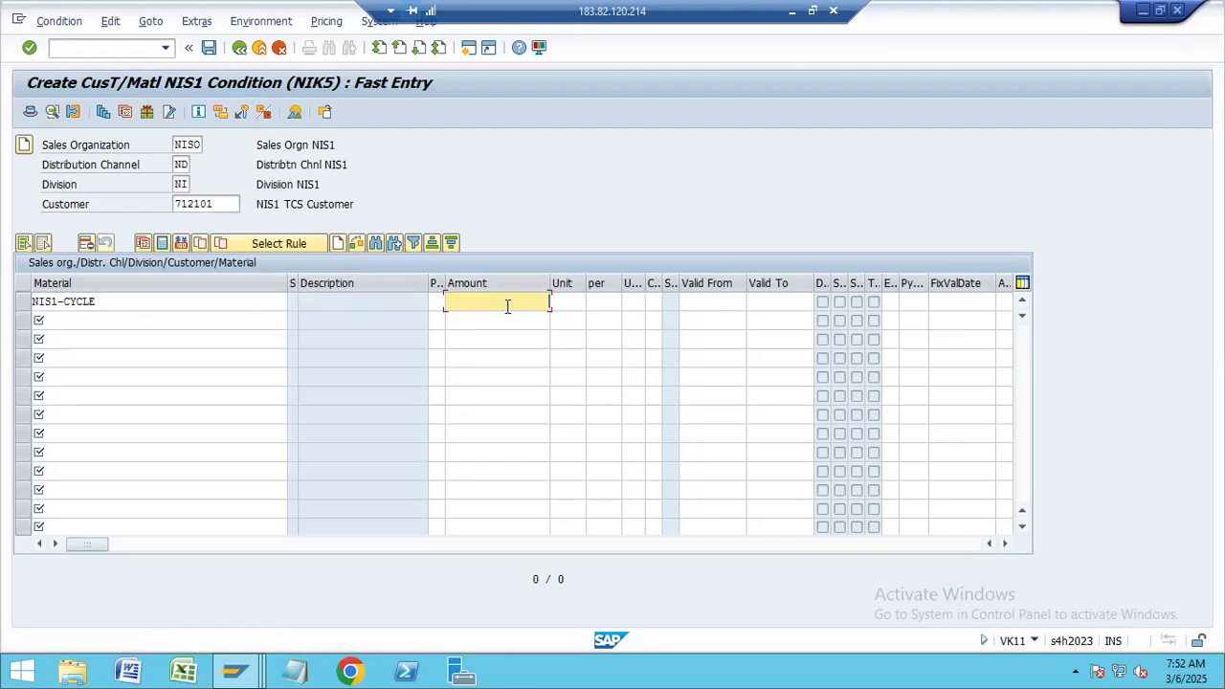
pyautogui.press('Return')
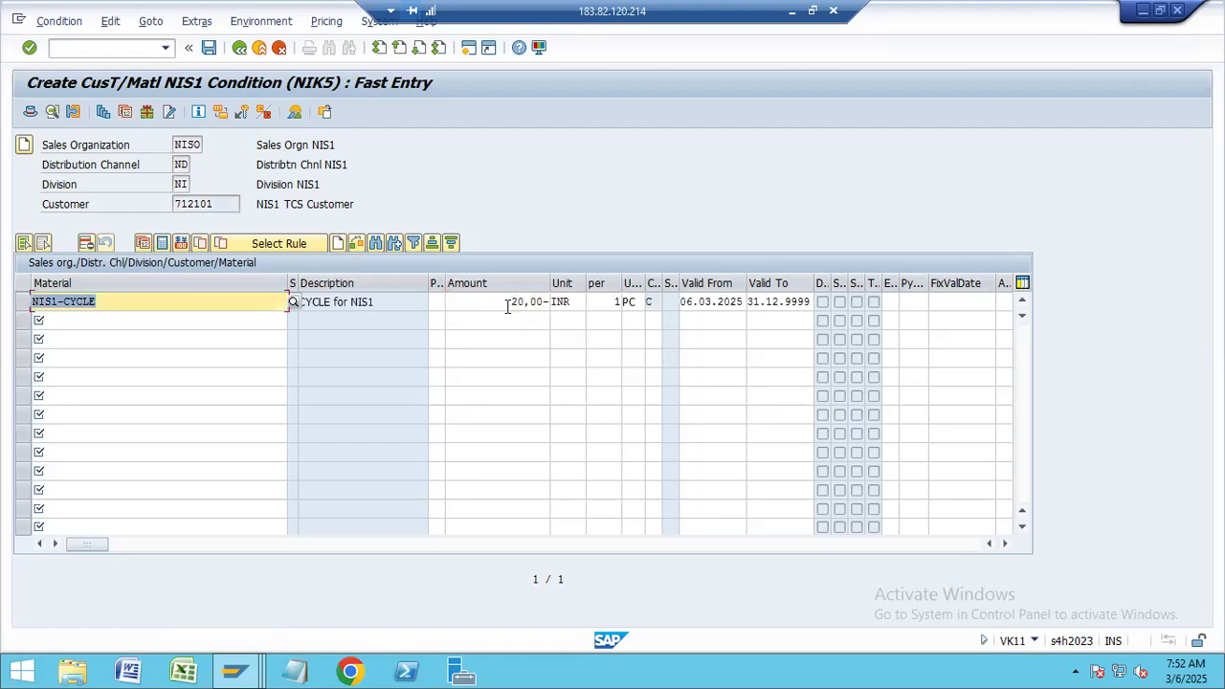
pyautogui.hotkey('ctrl', 's')
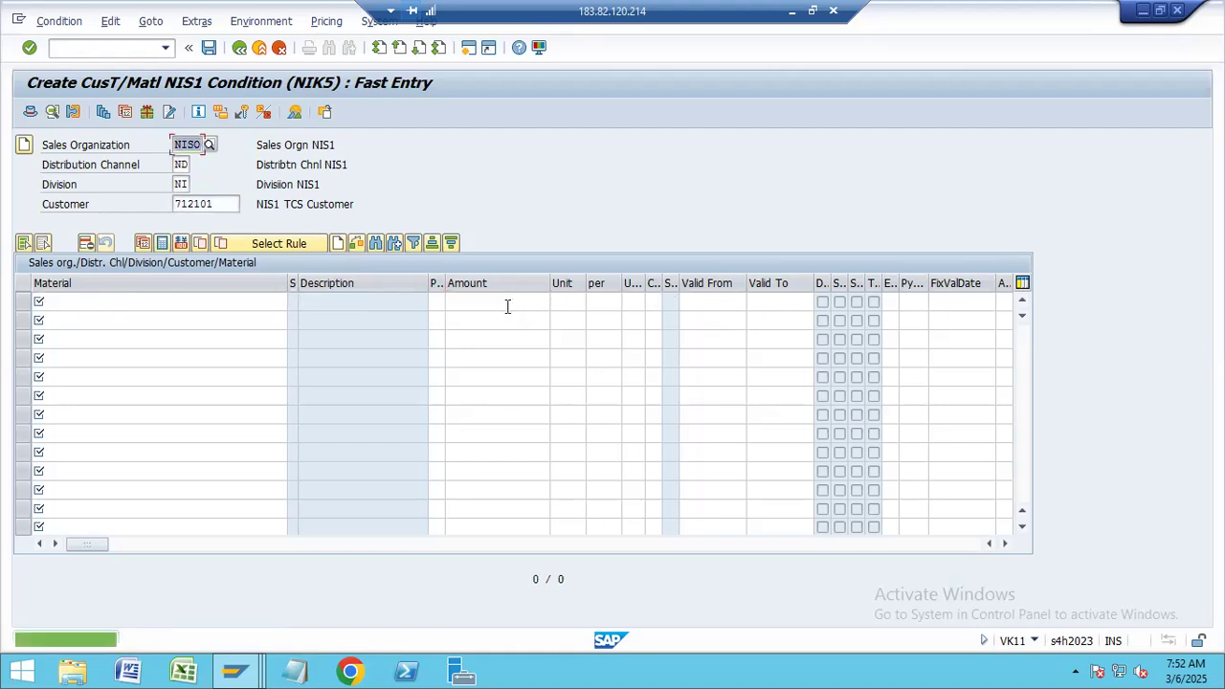
# - Return to the condition type selection and open the fast entry for condition type NIK7
pyautogui.press('F3')
pyautogui.write('NIK7')
pyautogui.press('Return')
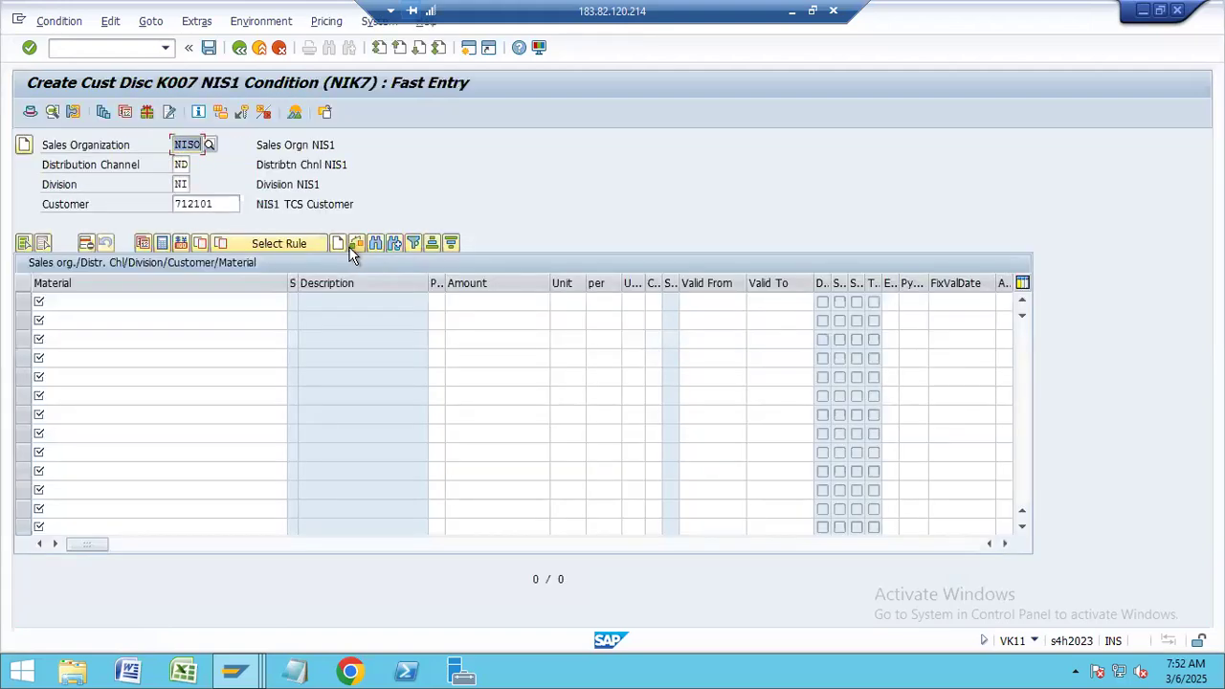
# - Enter a NIK7 customer discount of 5 percent for material NIS1-CYCLE and save the condition record
pyautogui.click(164, 302)
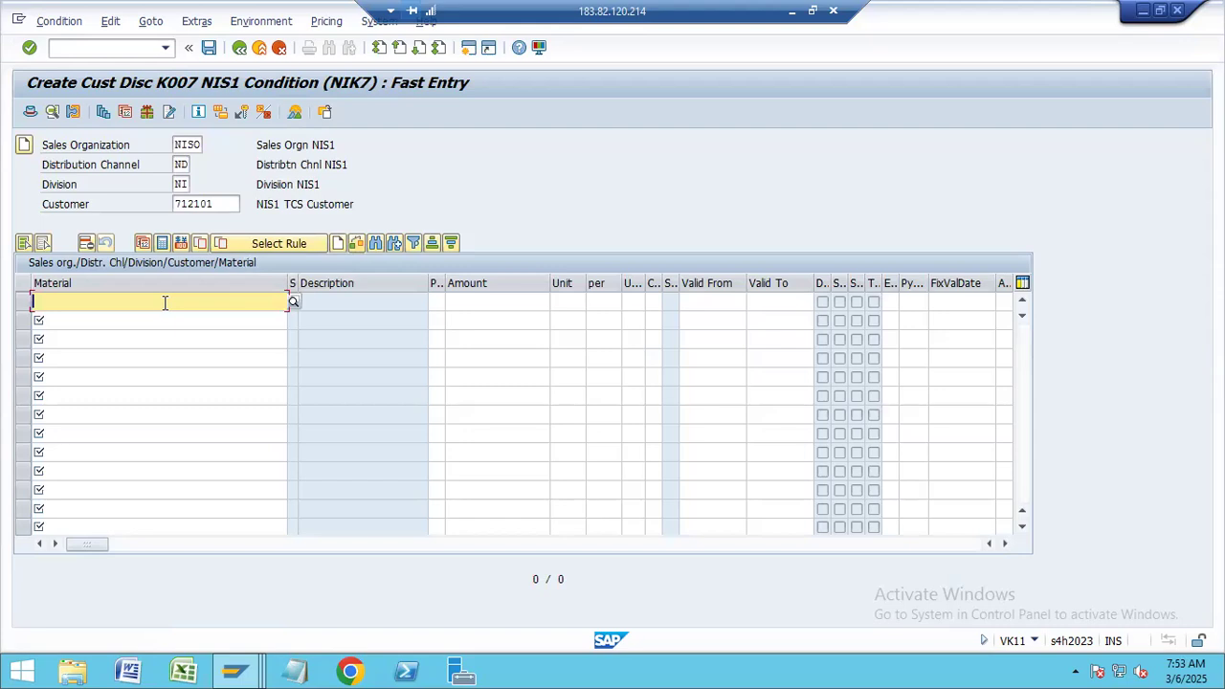
pyautogui.press('space')
pyautogui.press('Down')
pyautogui.press('Return')
pyautogui.click(500, 301)
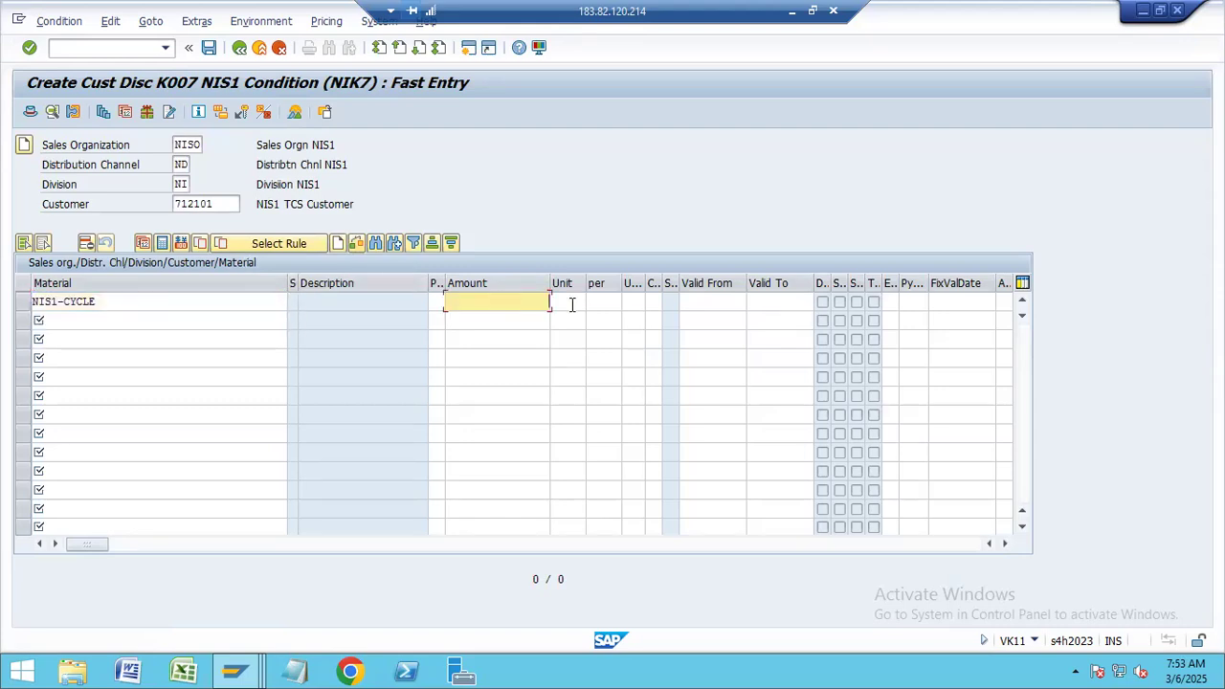
pyautogui.write('5')
pyautogui.press('Return')
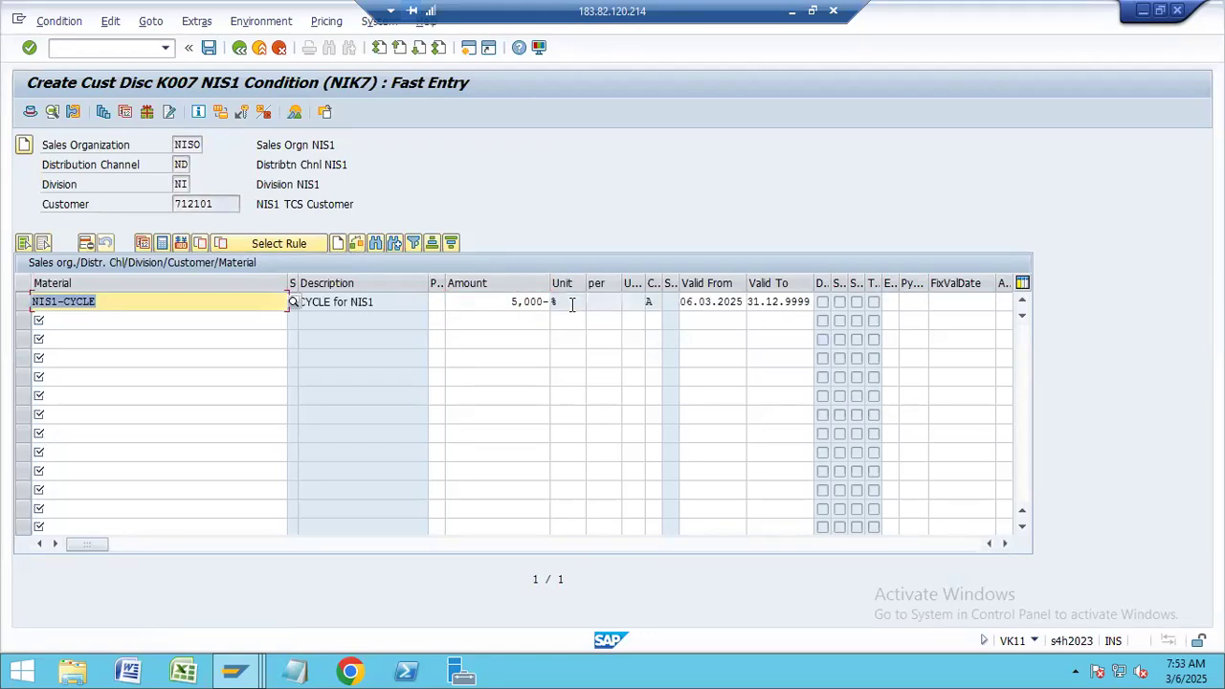
pyautogui.click(514, 301)
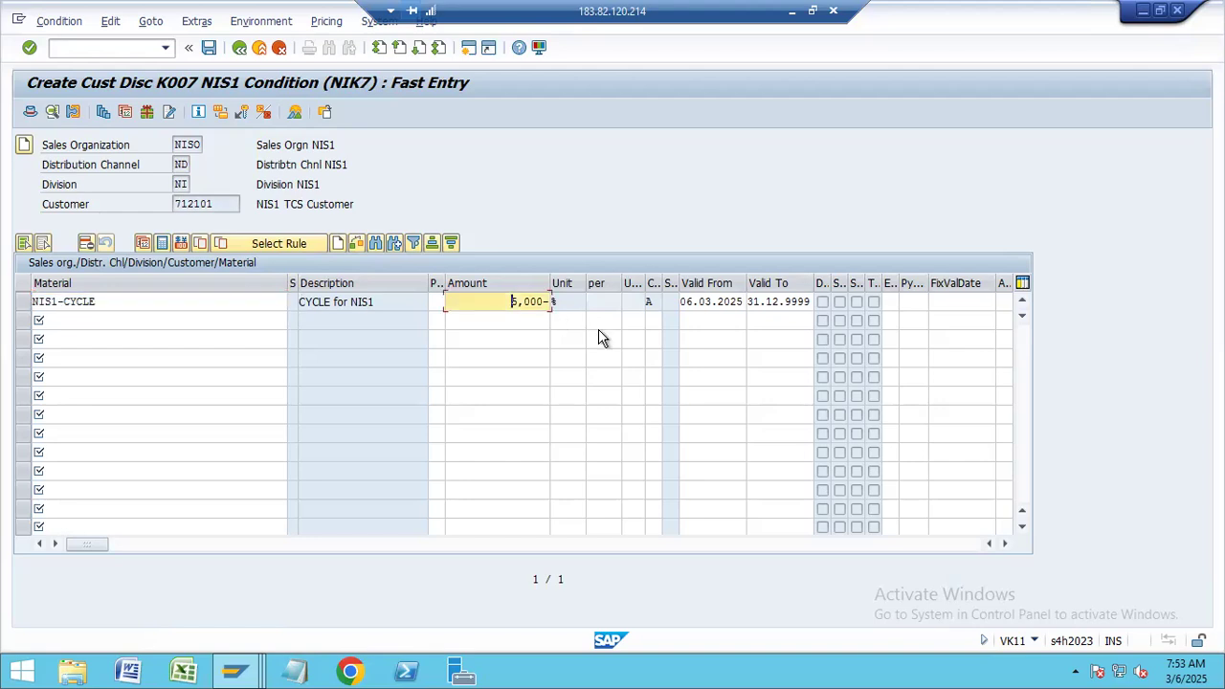
pyautogui.click(208, 47)
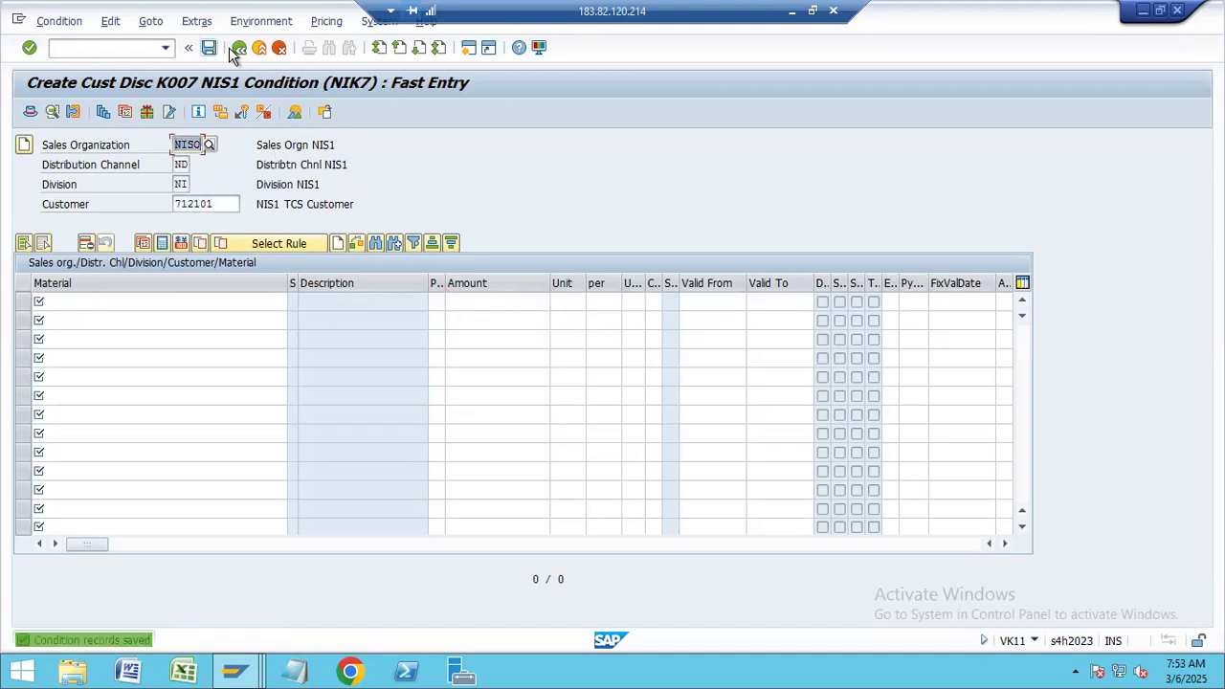
# - Go back to the condition type selection and open the fast entry for freight condition type NIKF
pyautogui.click(237, 47)
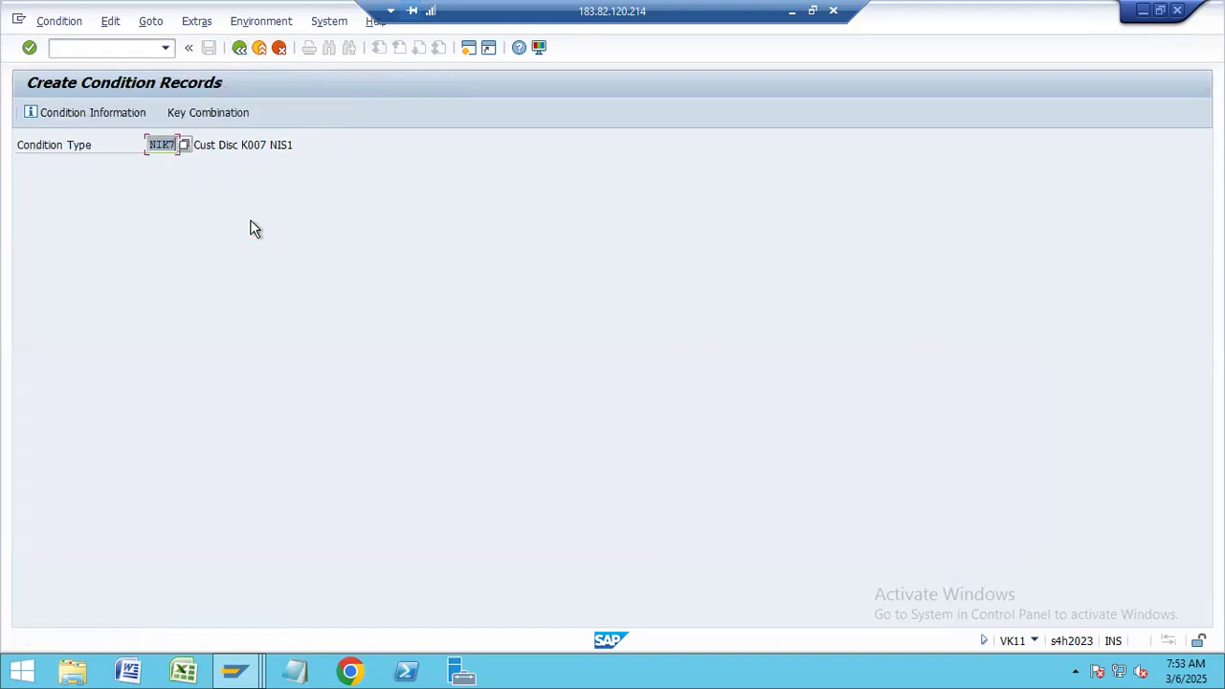
pyautogui.press('End')
pyautogui.press('BackSpace')
pyautogui.write('F')
pyautogui.press('Return')
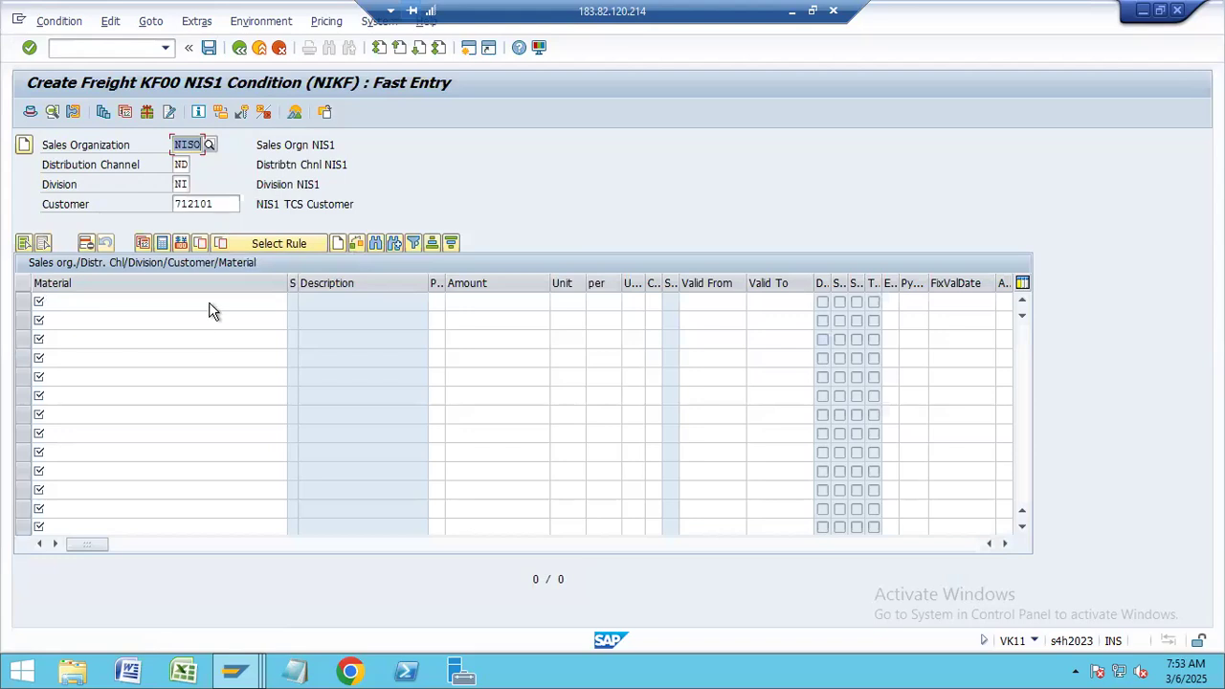
# - Enter a NIKF freight amount of 100 for material NIS1-CYCLE, save the record and return to the condition type selection
pyautogui.click(195, 303)
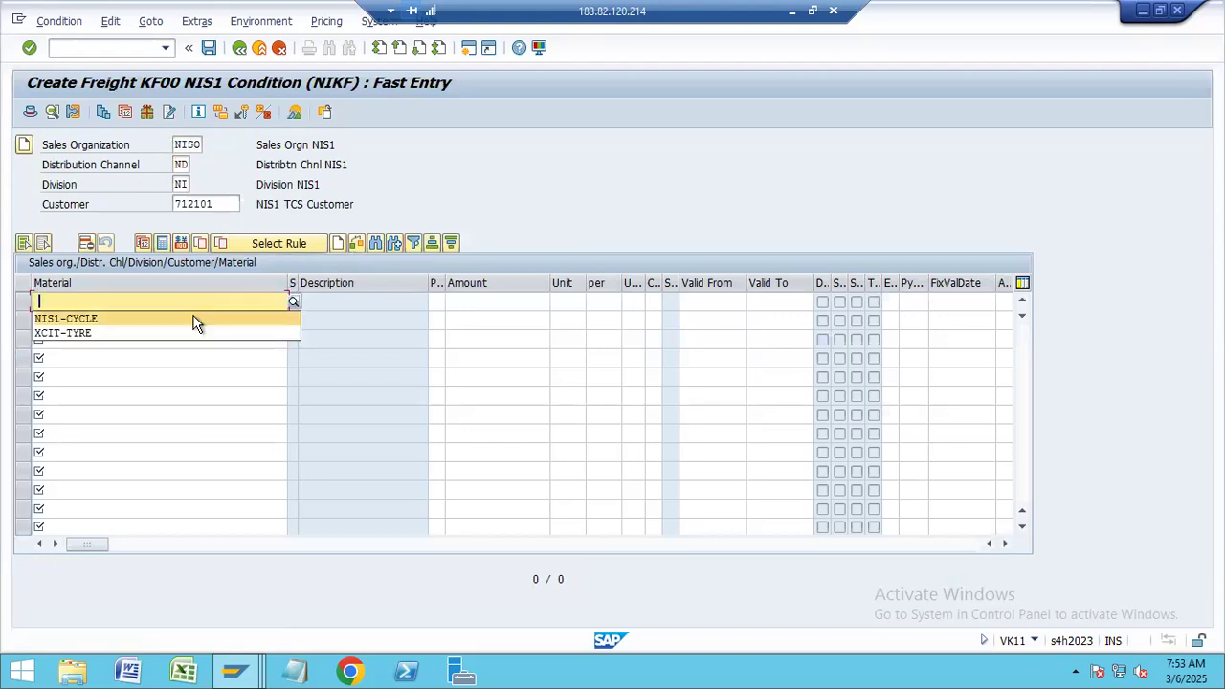
pyautogui.click(195, 321)
pyautogui.click(517, 304)
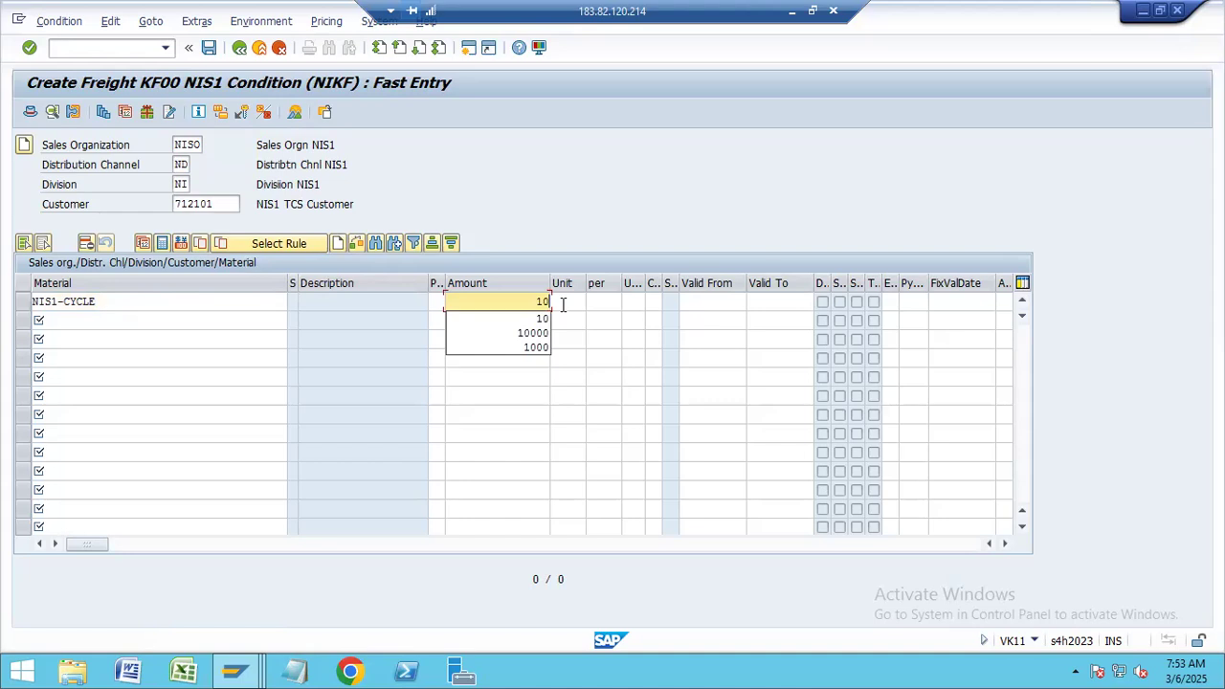
pyautogui.write('100')
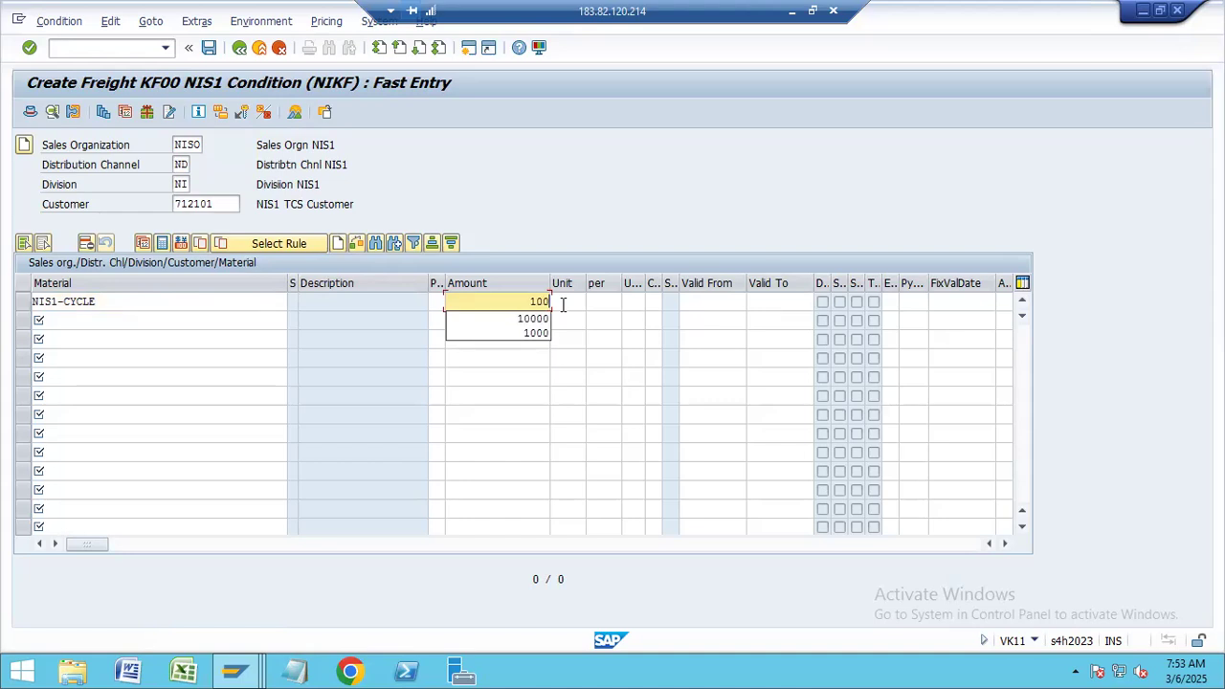
pyautogui.press('Return')
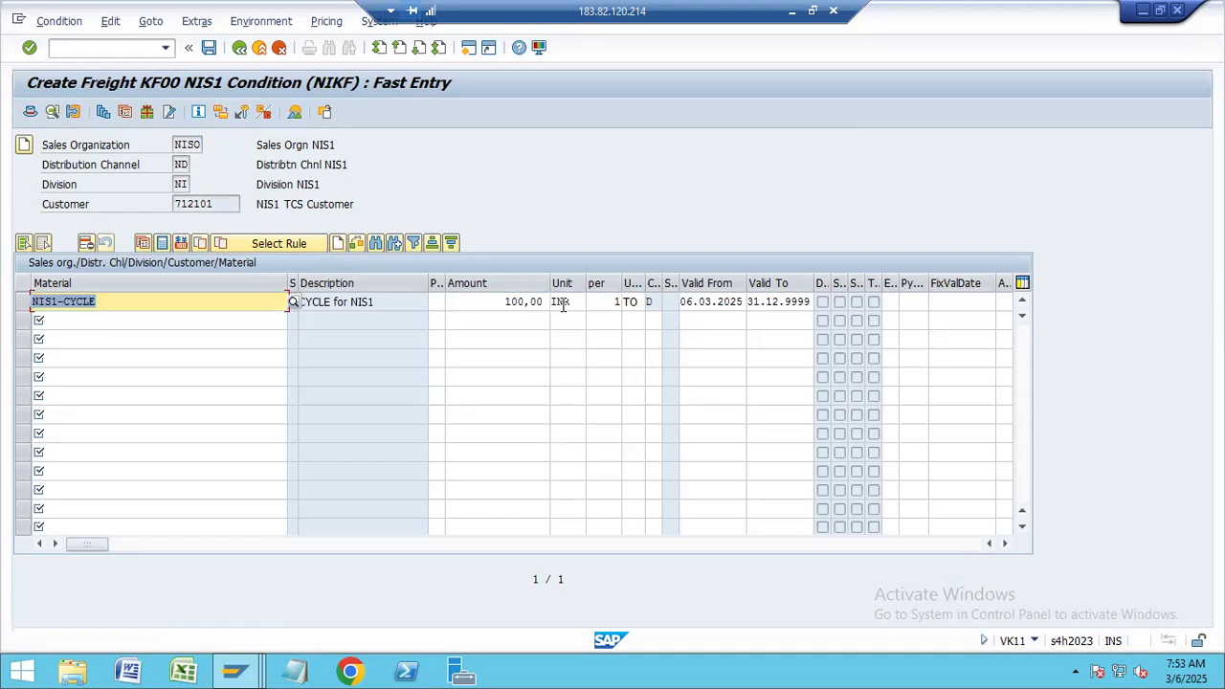
pyautogui.hotkey('ctrl', 's')
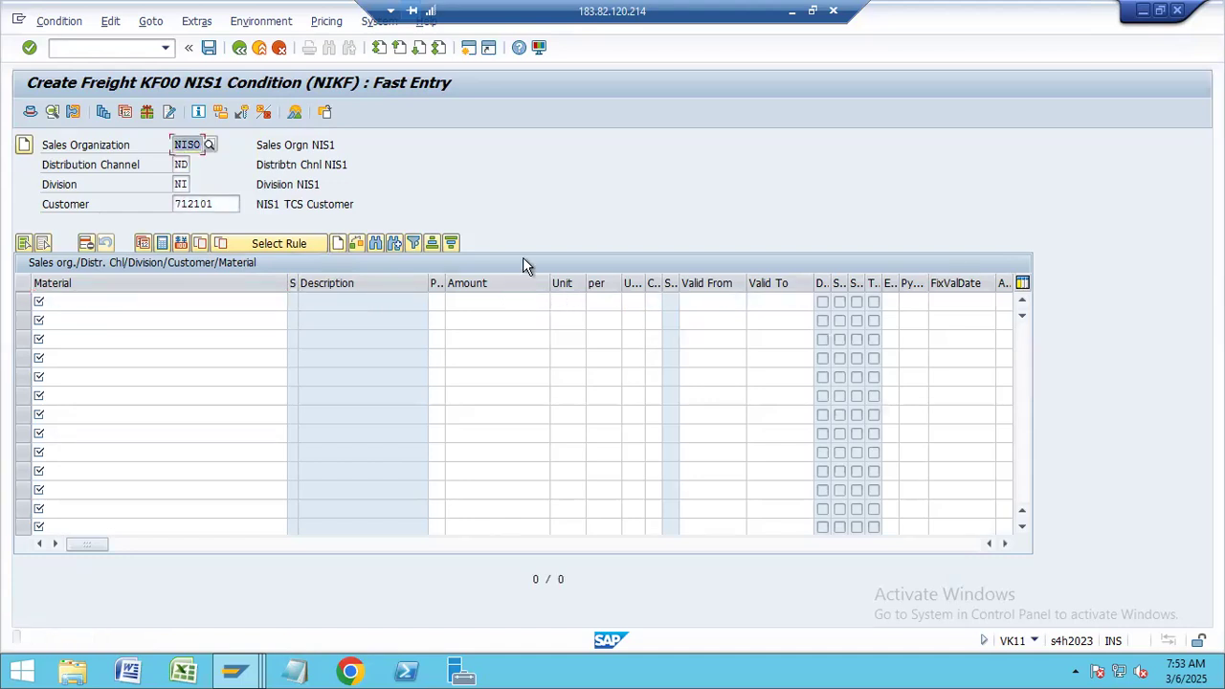
pyautogui.press('F3')
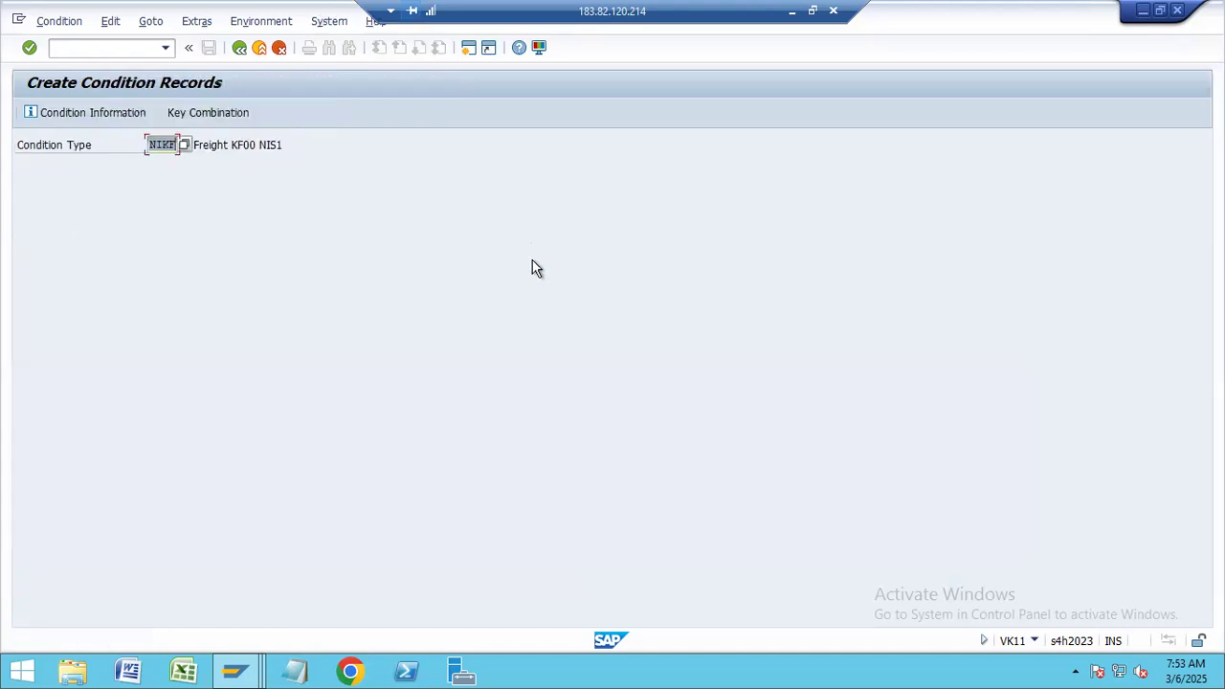
# - Switch to the sales order's item conditions and carry out new pricing with pricing type B
pyautogui.hotkey('alt', 'Tab')
pyautogui.click(592, 322)
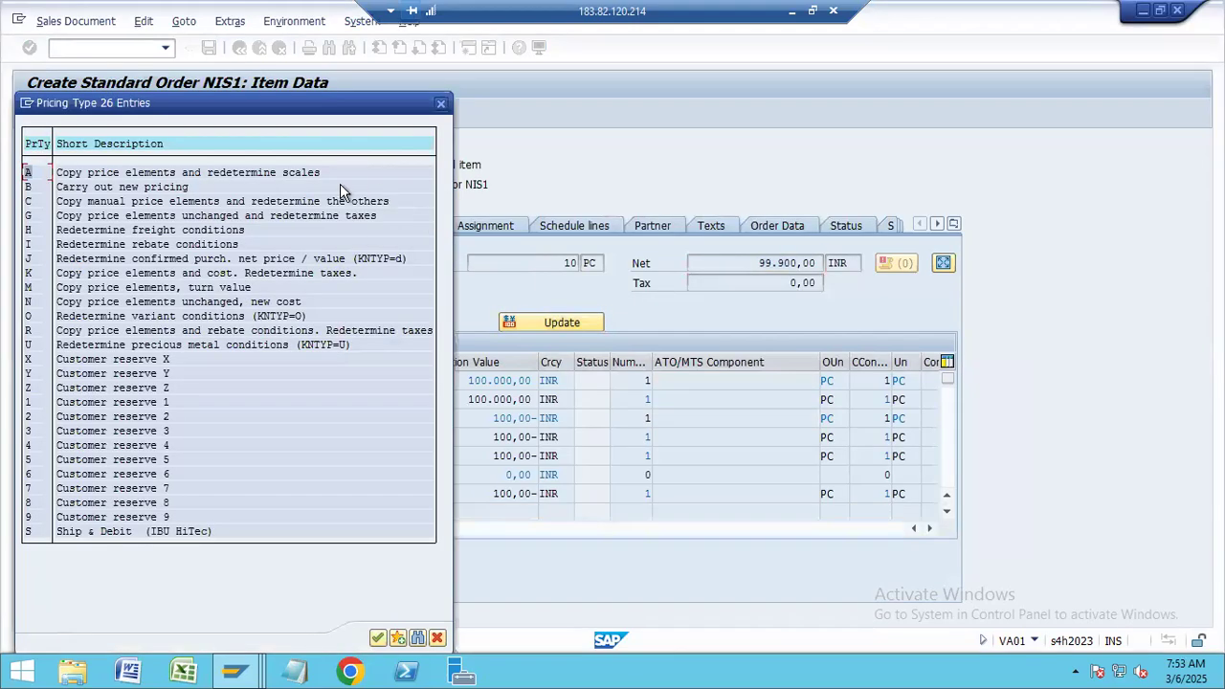
pyautogui.doubleClick(319, 188)
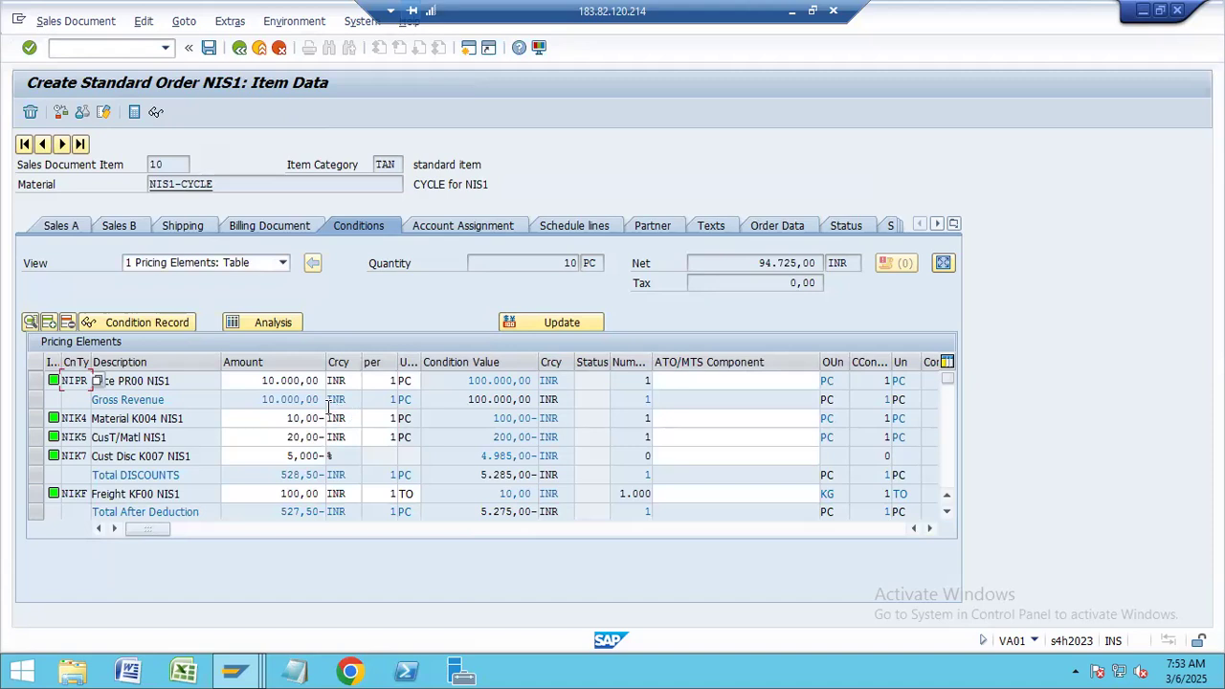
# - Examine the discount, freight and output tax conditions in the item's pricing elements, through to the total price after tax
pyautogui.moveTo(115, 418); pyautogui.dragTo(75, 435)
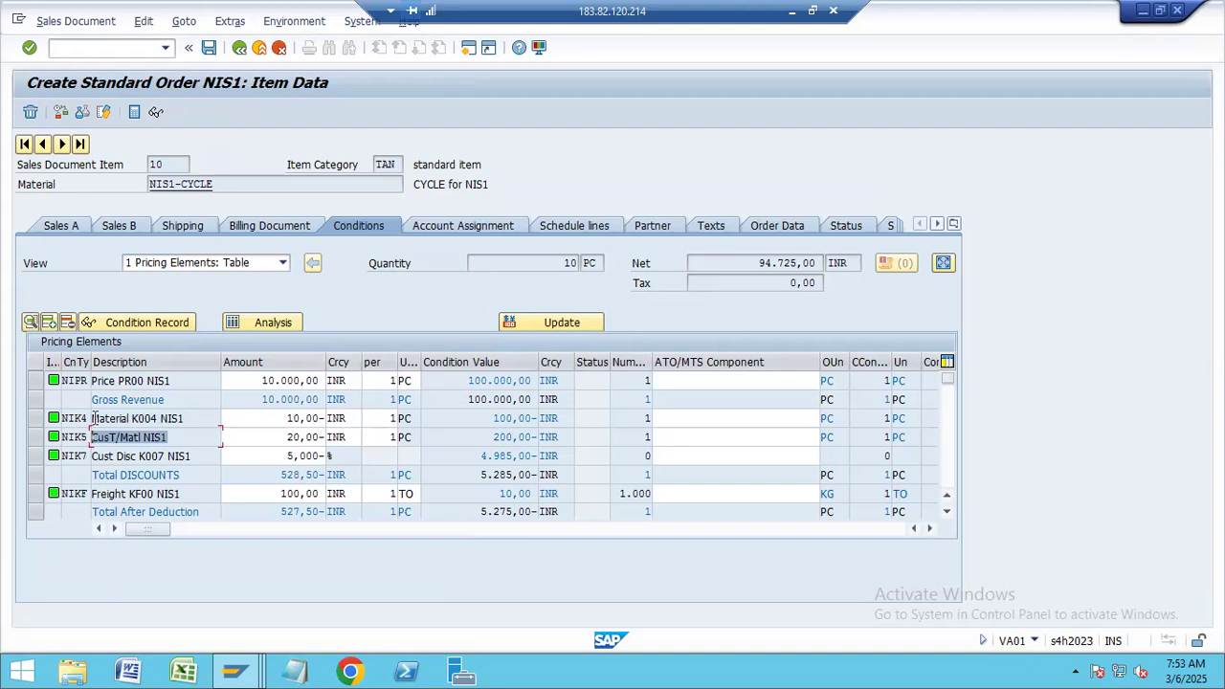
pyautogui.click(120, 419)
pyautogui.moveTo(164, 457); pyautogui.dragTo(84, 448)
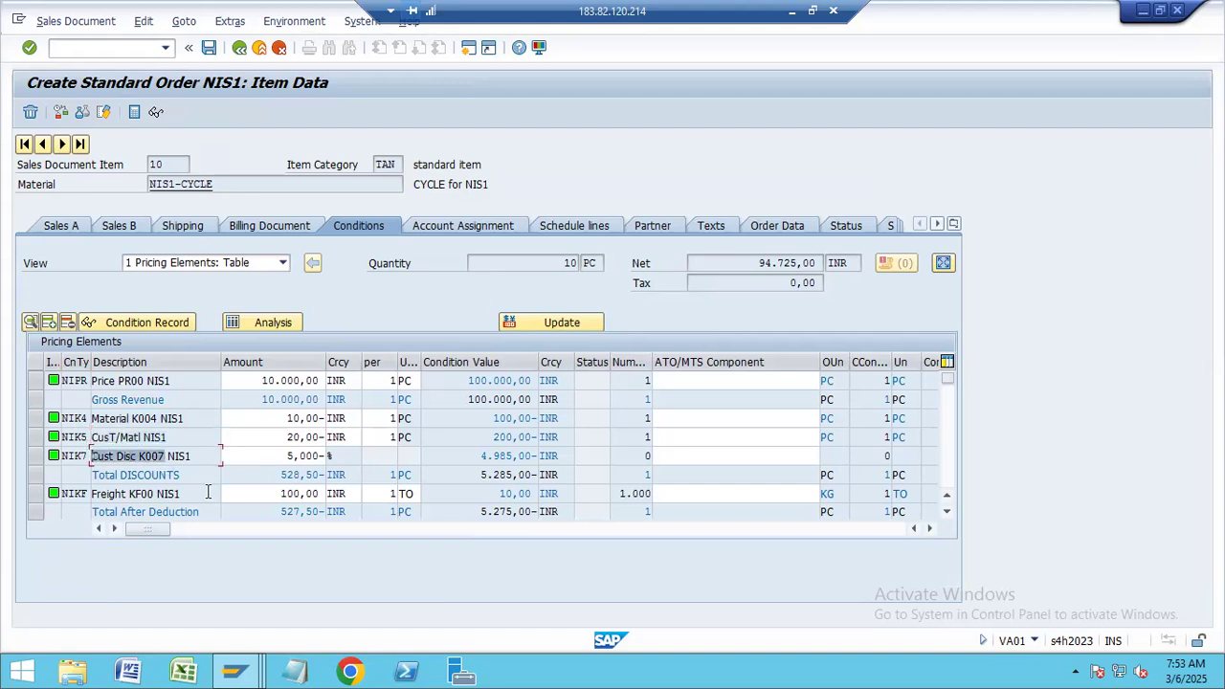
pyautogui.moveTo(189, 492); pyautogui.dragTo(119, 493)
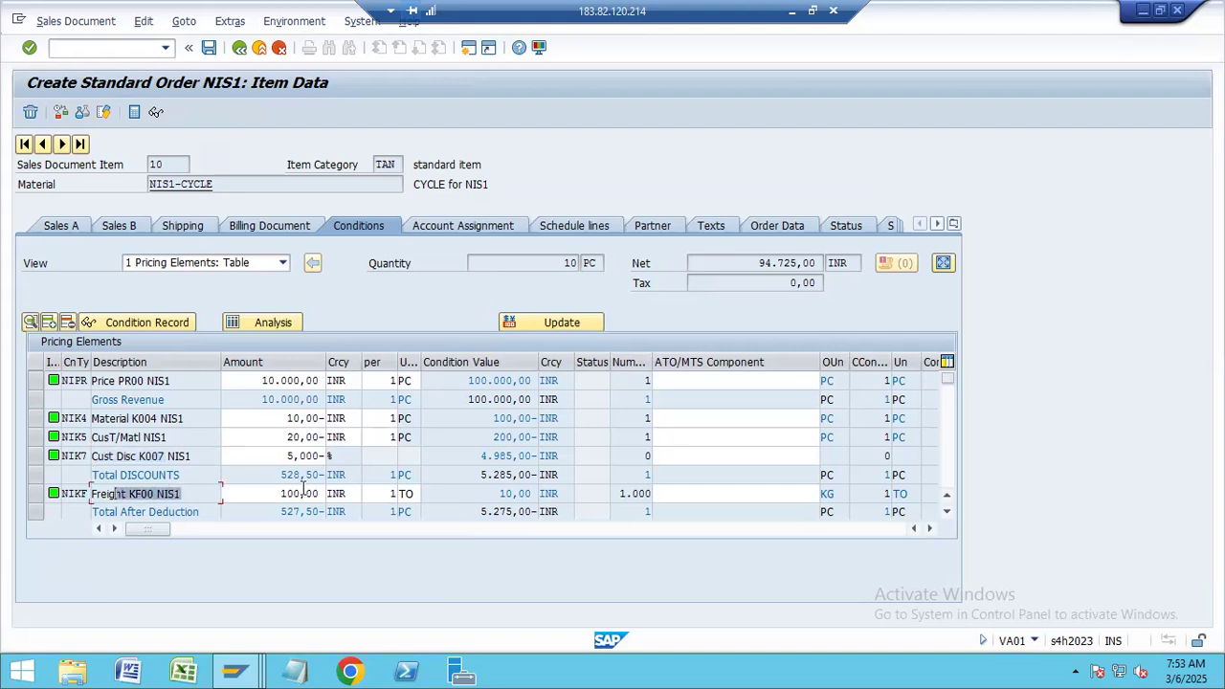
pyautogui.click(947, 512)
pyautogui.click(948, 512)
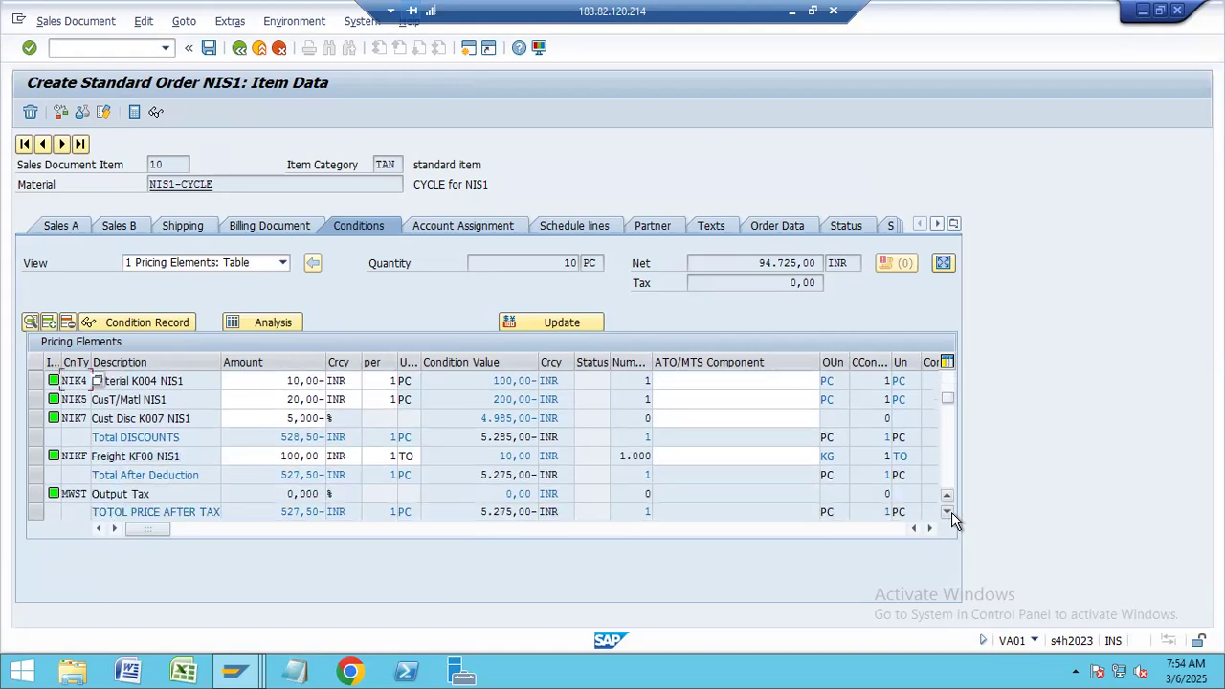
pyautogui.click(947, 512)
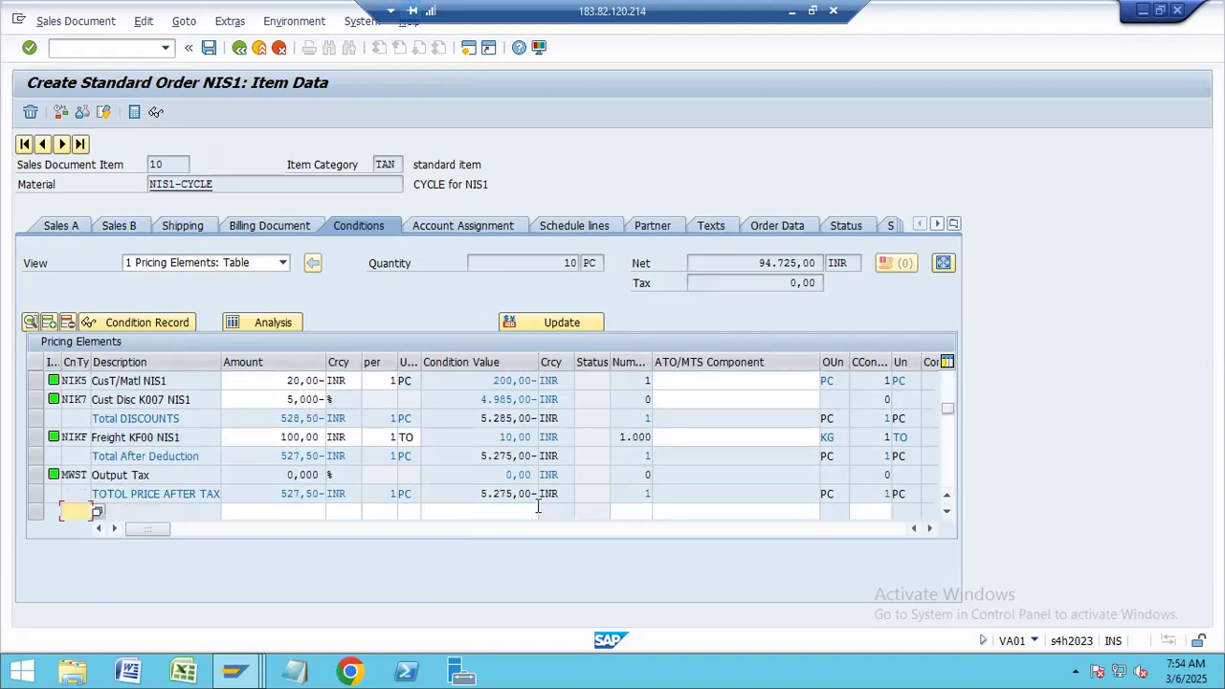
pyautogui.click(153, 467)
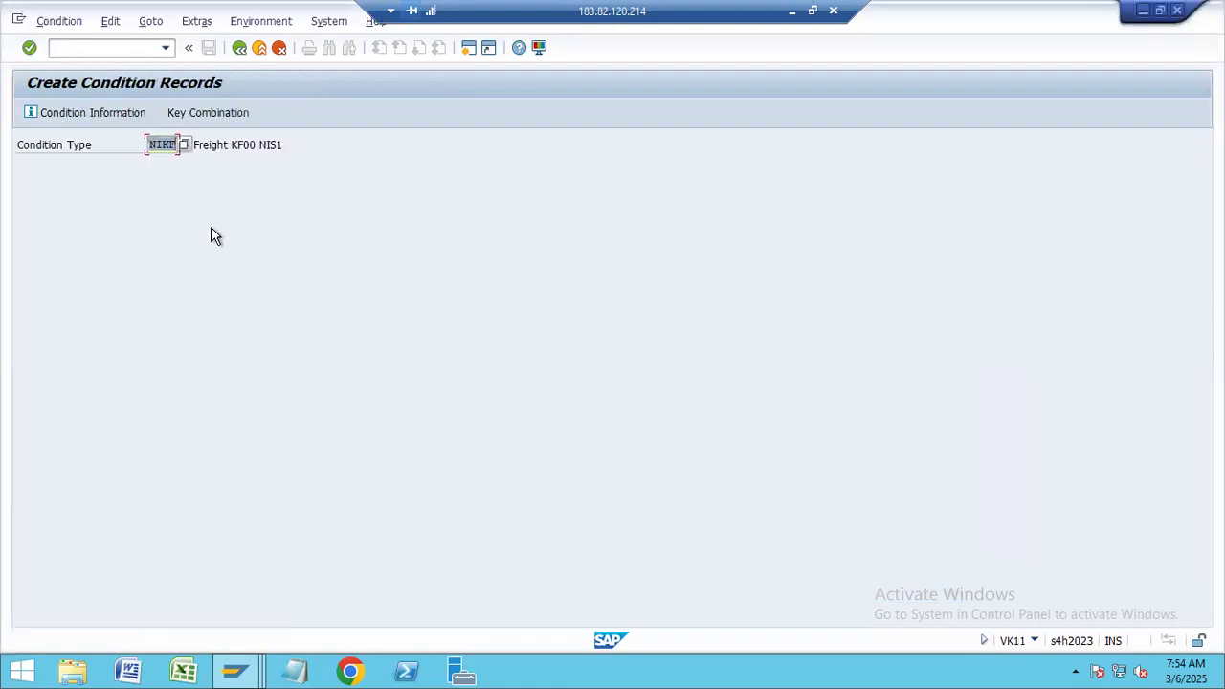
# - Start a condition record for type MWST with the Domestic Taxes key combination and departure country IN
pyautogui.write('MWST')
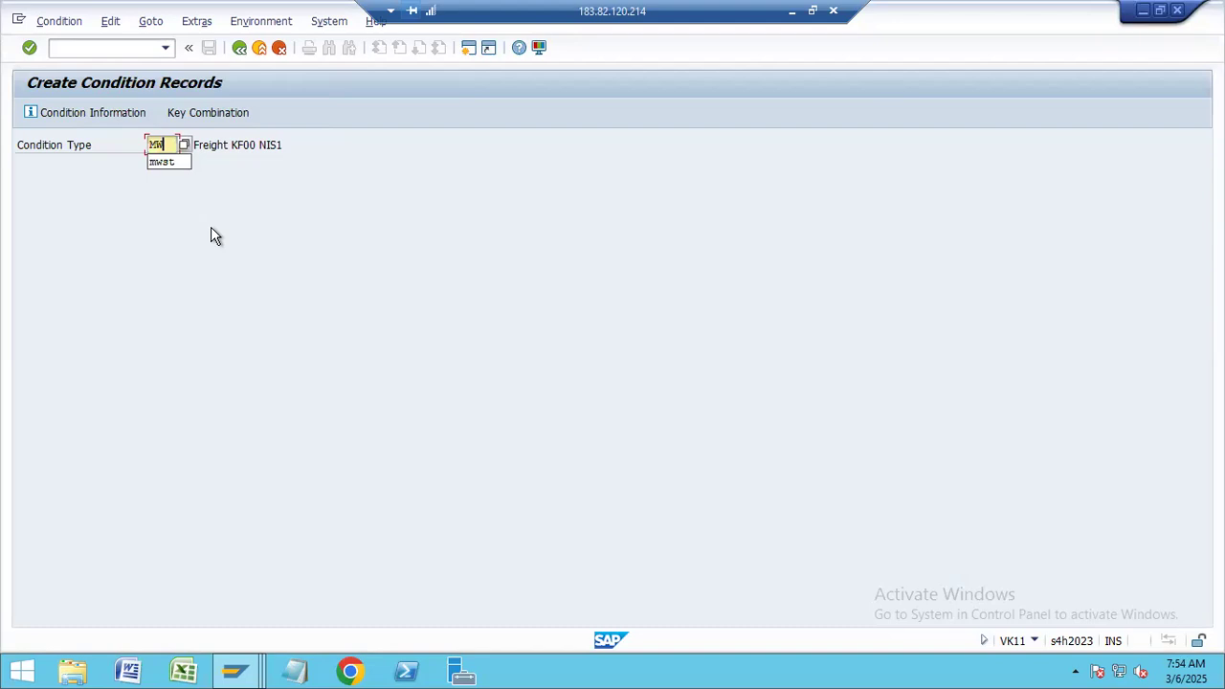
pyautogui.press('Return')
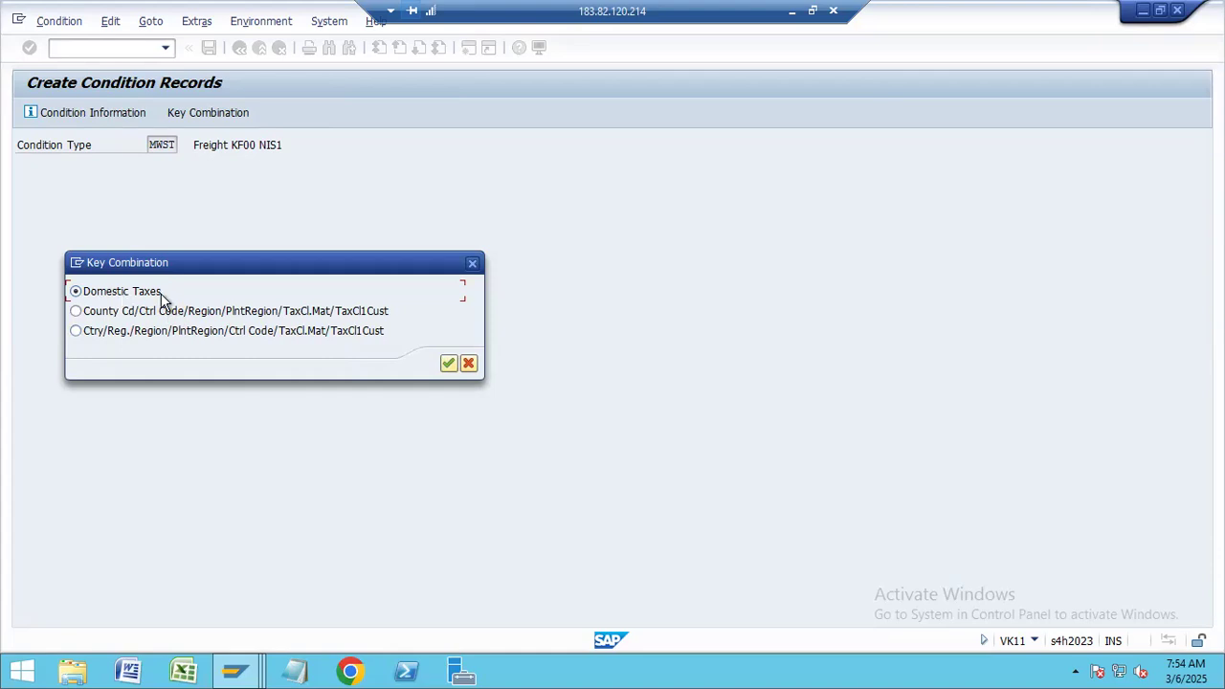
pyautogui.click(452, 365)
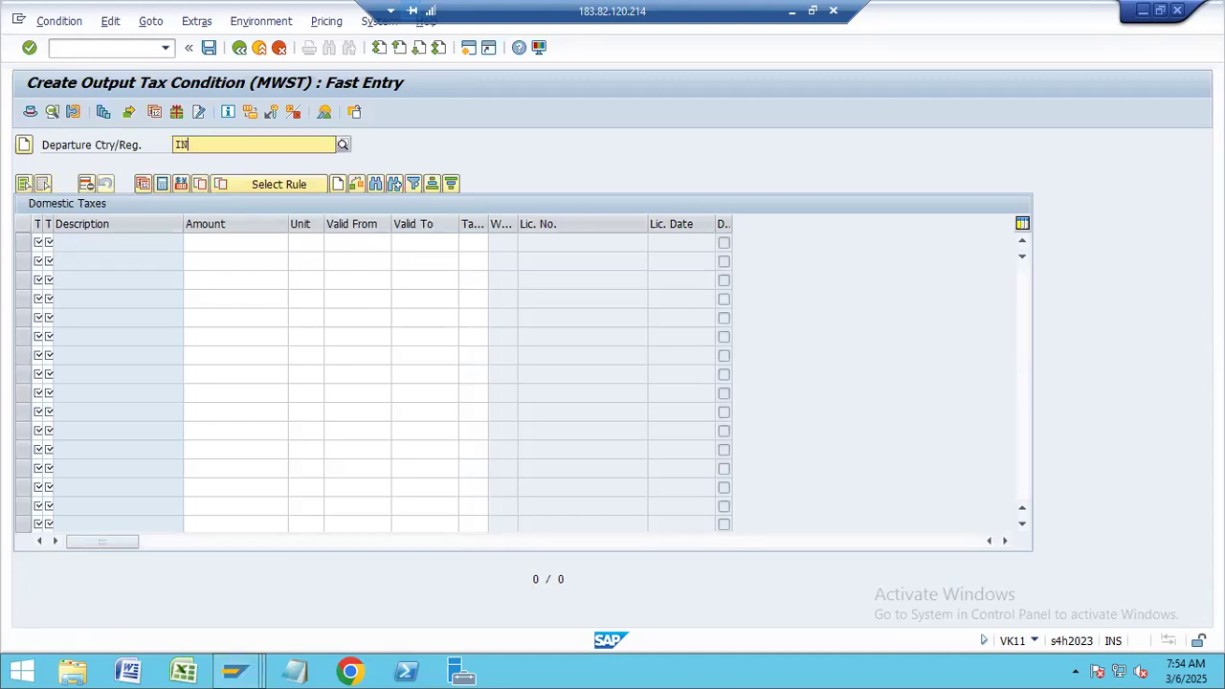
pyautogui.write('IN')
pyautogui.press('Return')
pyautogui.press('Tab')
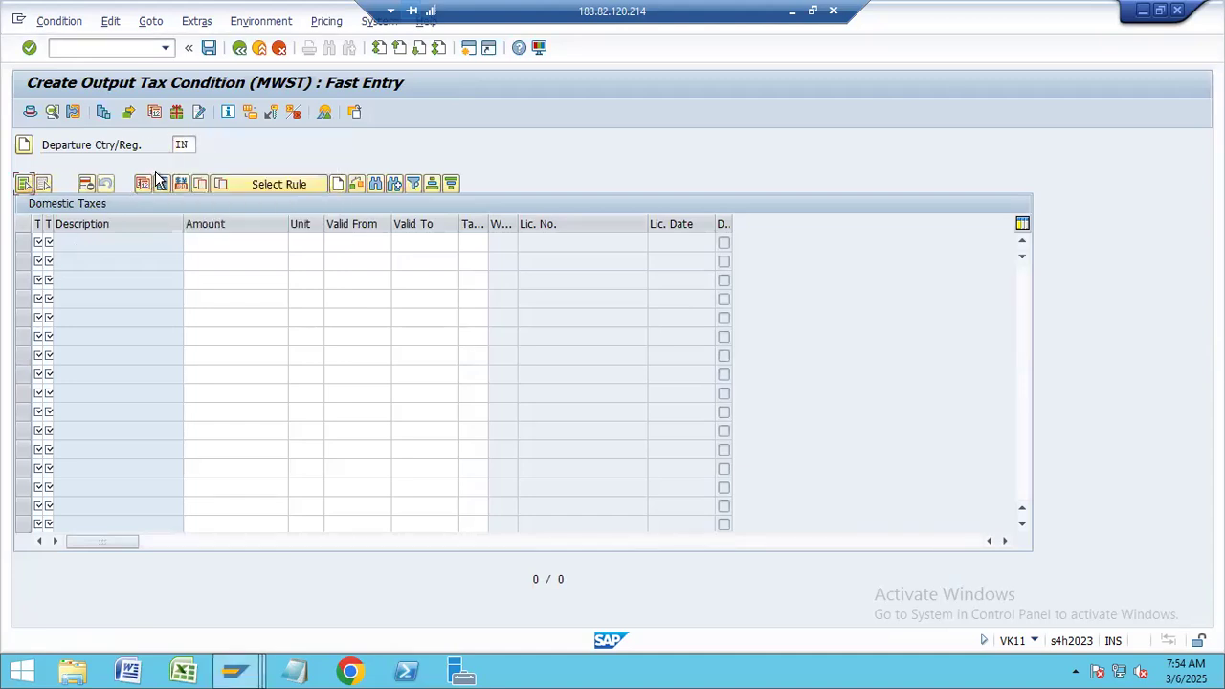
pyautogui.press('Tab')
# - Widen the customer and material tax classification columns of the domestic taxes table so their headings are readable
pyautogui.moveTo(41, 224); pyautogui.dragTo(114, 224)
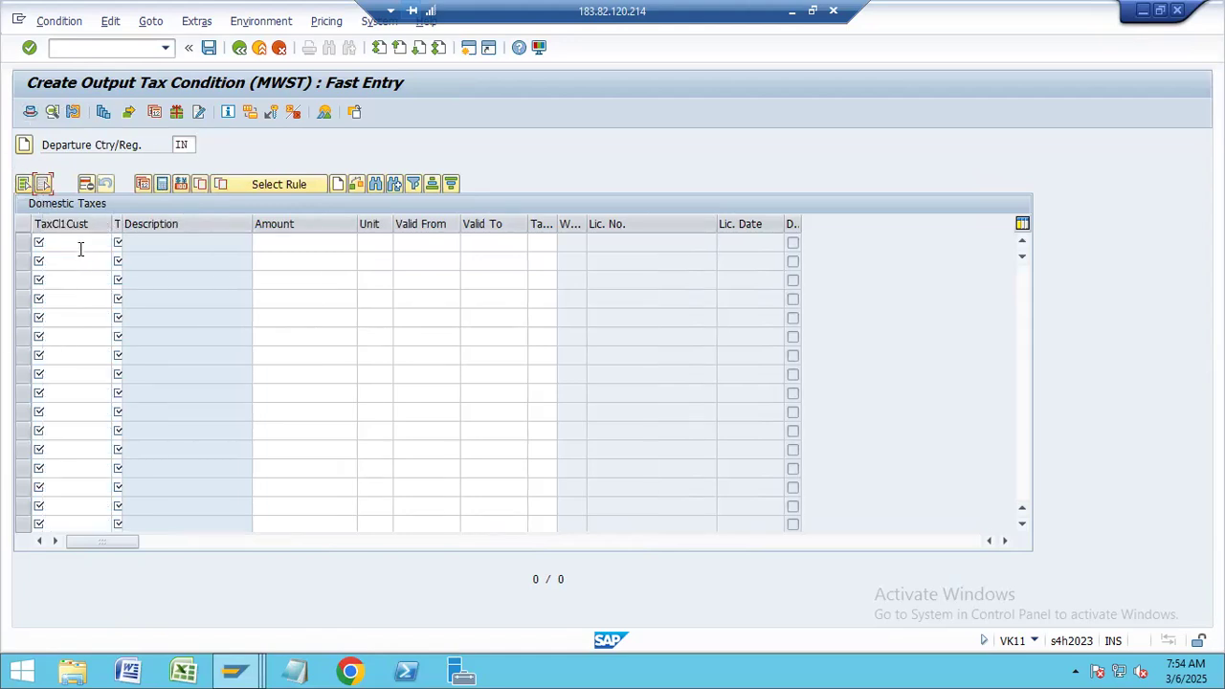
pyautogui.click(81, 239)
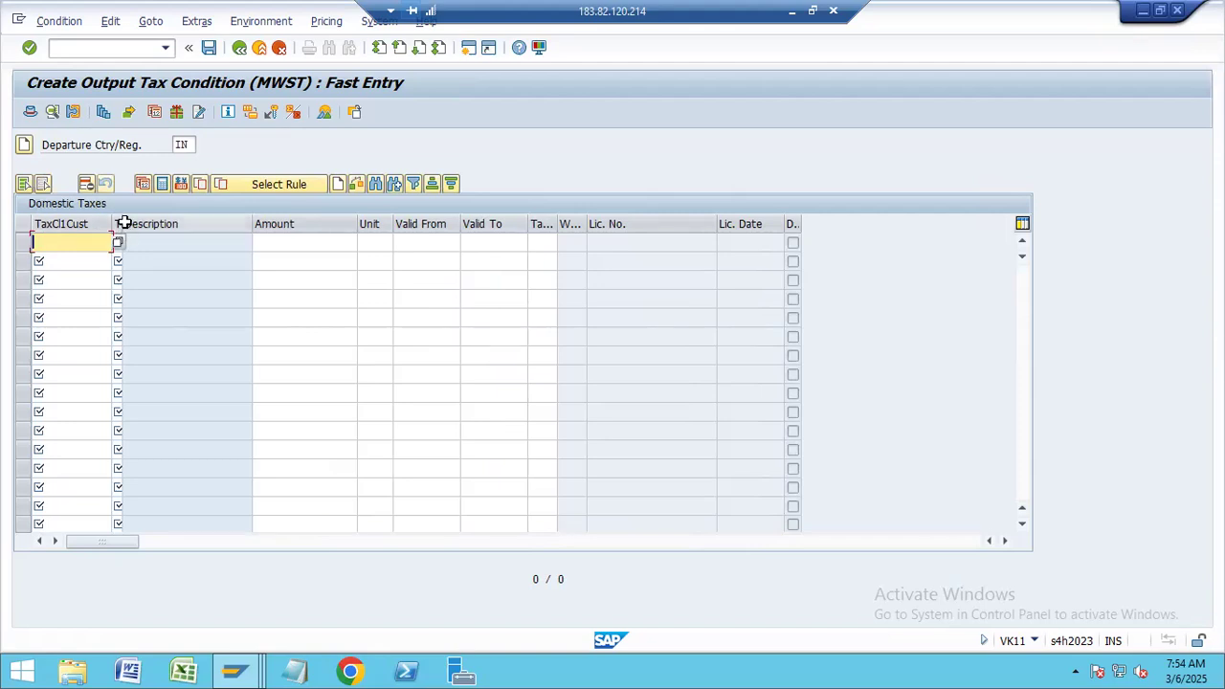
pyautogui.moveTo(117, 224); pyautogui.dragTo(229, 224)
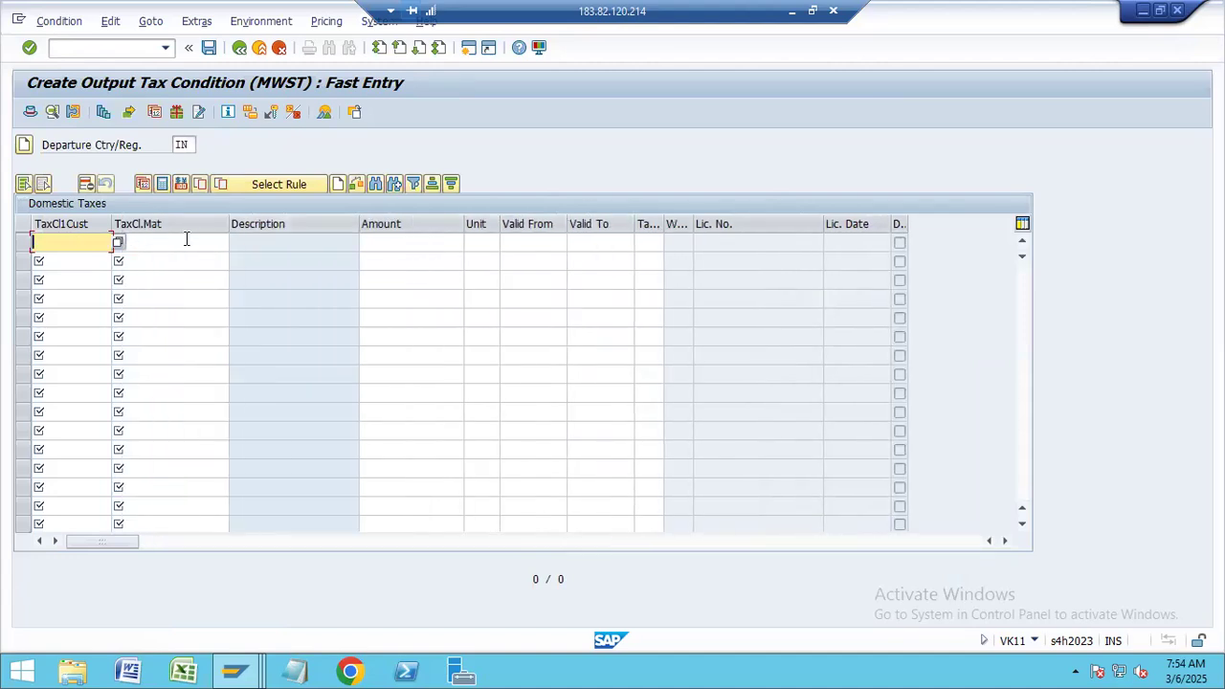
pyautogui.click(117, 243)
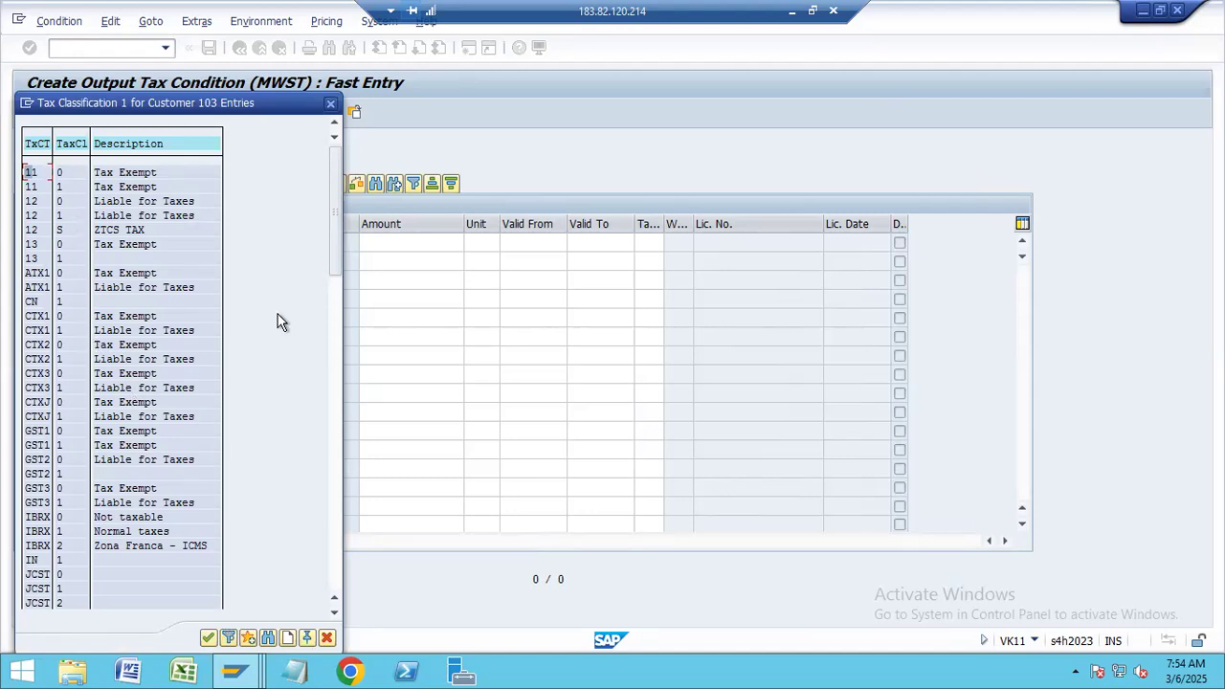
pyautogui.hotkey('ctrl', 'f')
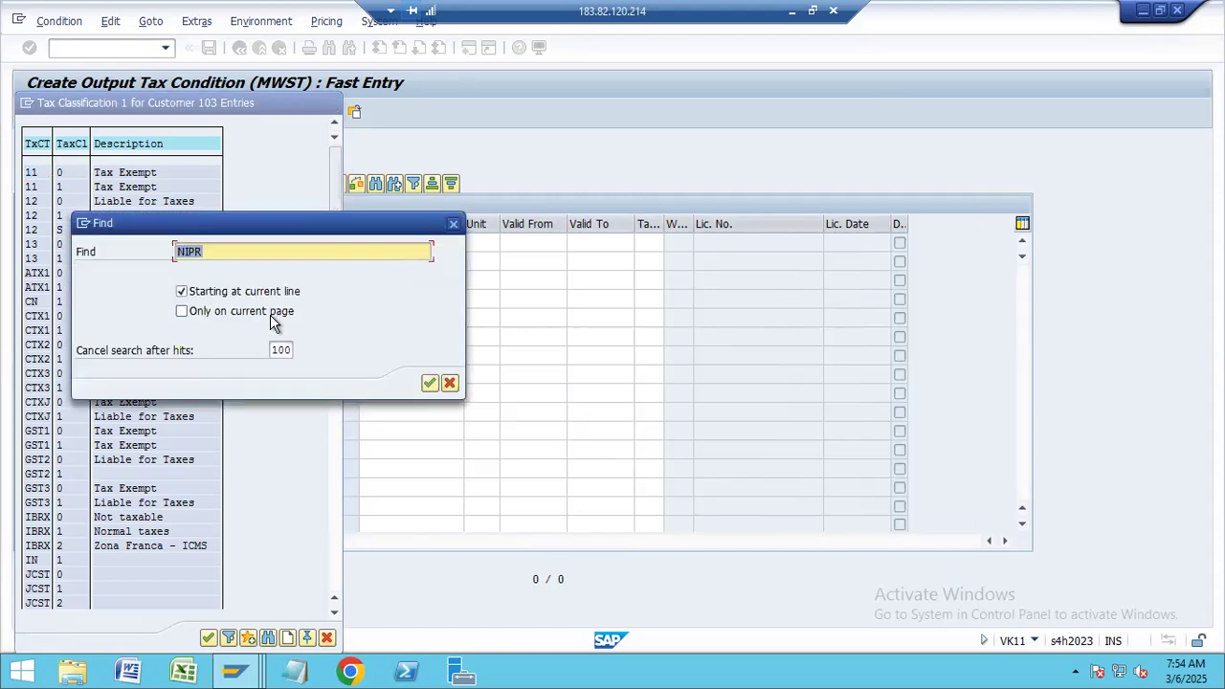
pyautogui.write('MWST')
pyautogui.press('Return')
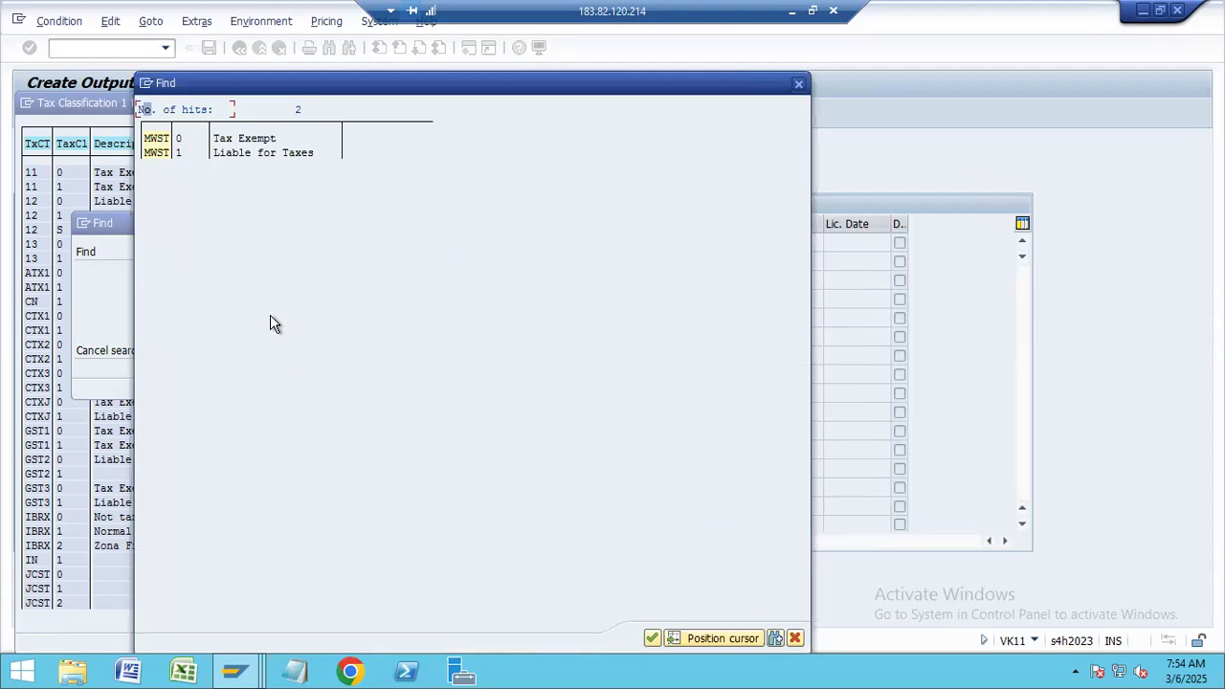
pyautogui.doubleClick(156, 151)
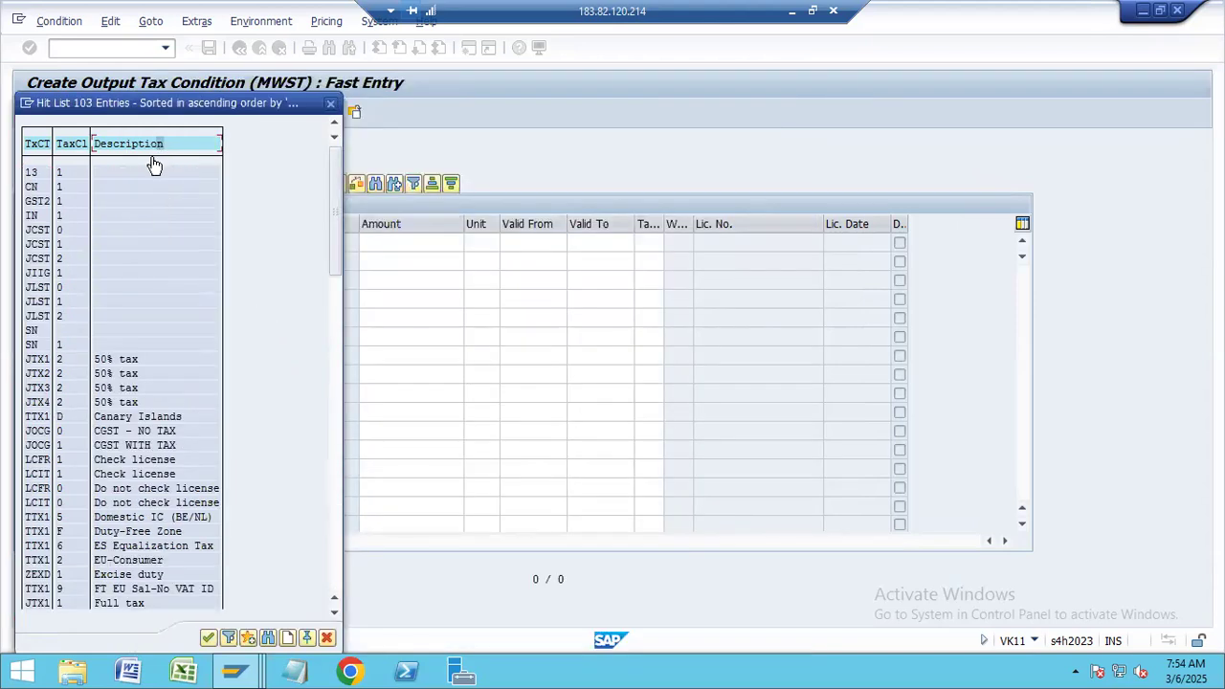
pyautogui.click(330, 103)
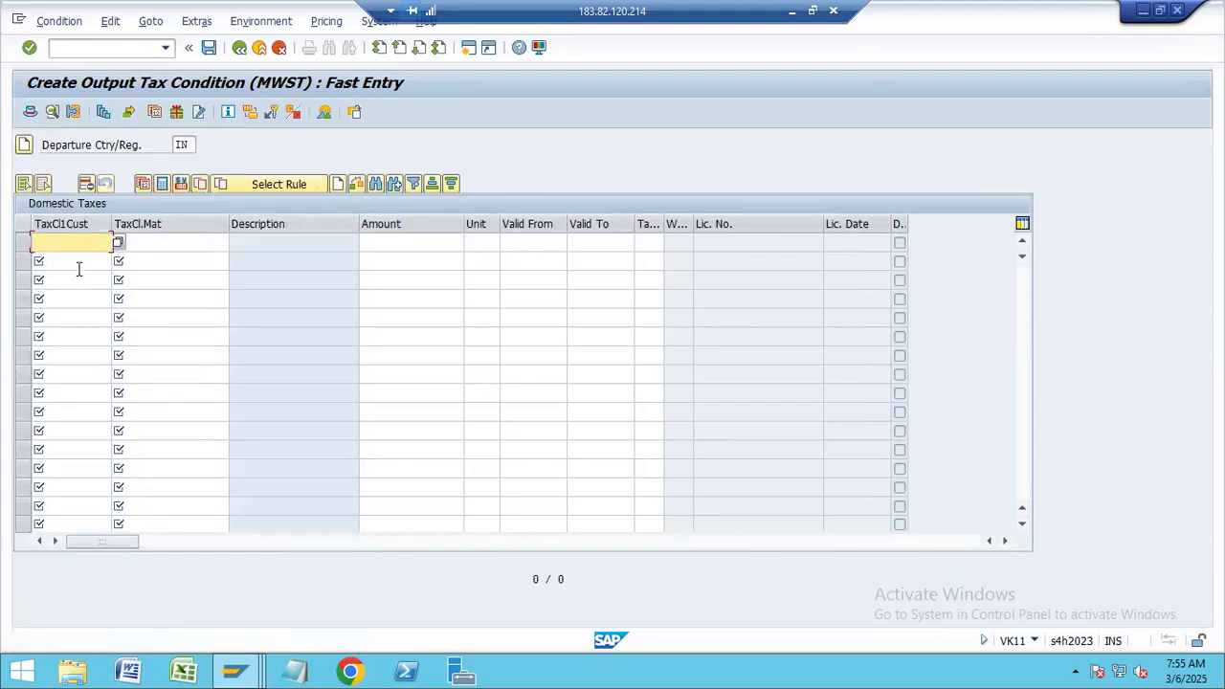
# - Find the MWST entries among the customer tax classifications and set the first row to 1, Liable for Taxes
pyautogui.click(119, 242)
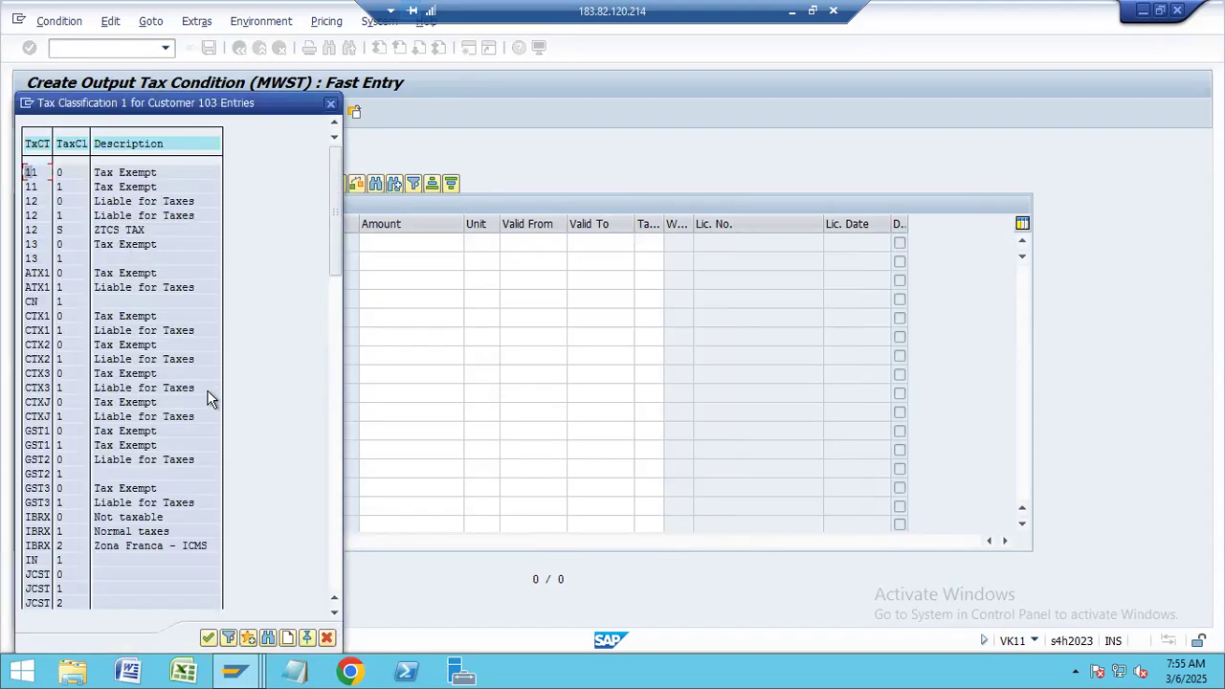
pyautogui.hotkey('ctrl', 'f')
pyautogui.write('MWST')
pyautogui.press('Return')
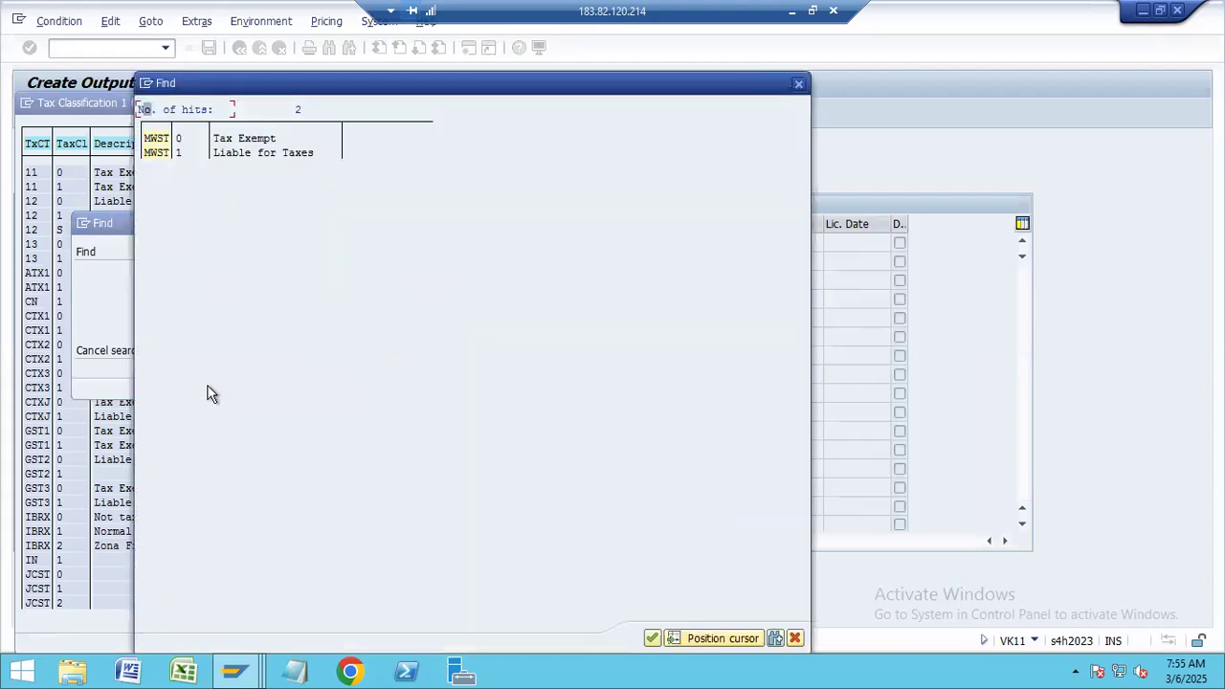
pyautogui.click(162, 155)
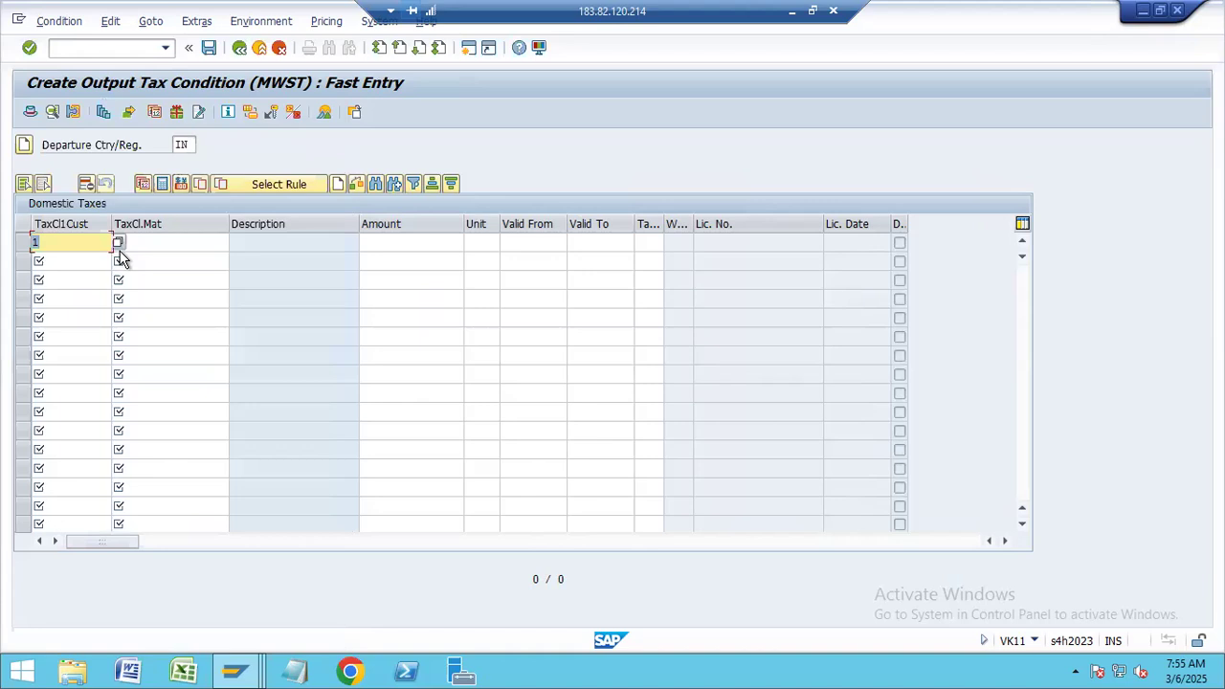
# - Set the material tax classification in the first row to 1, Full tax
pyautogui.click(176, 241)
pyautogui.click(235, 245)
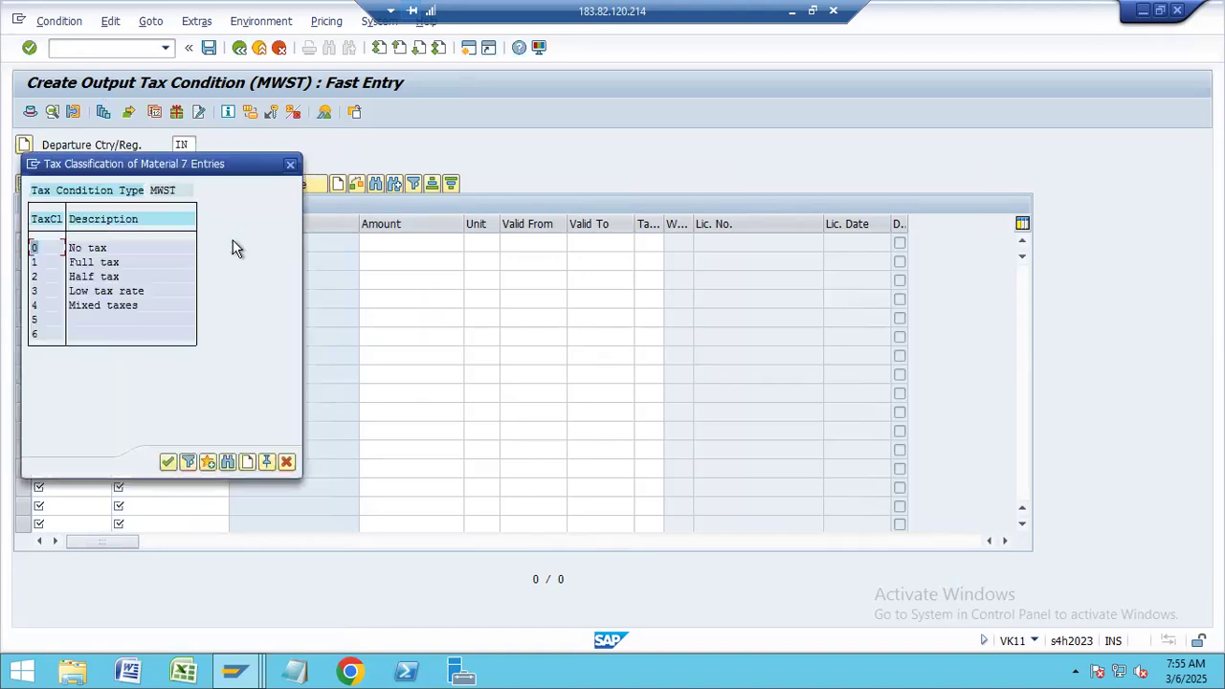
pyautogui.click(111, 264)
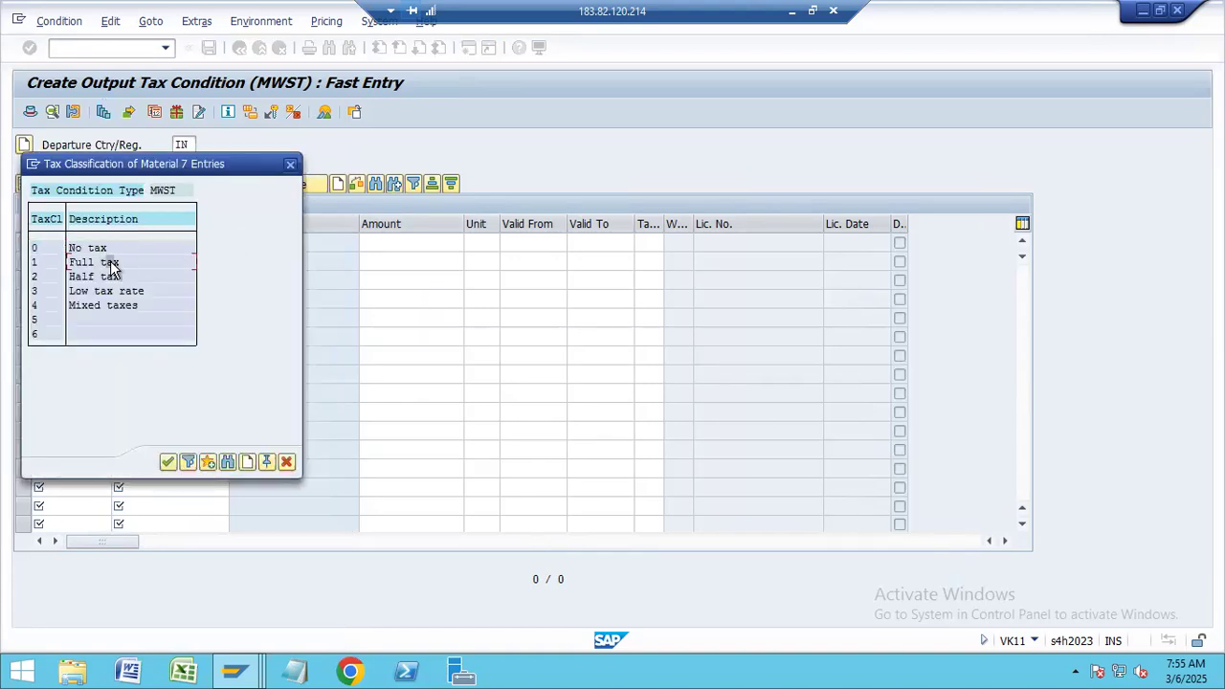
pyautogui.doubleClick(111, 264)
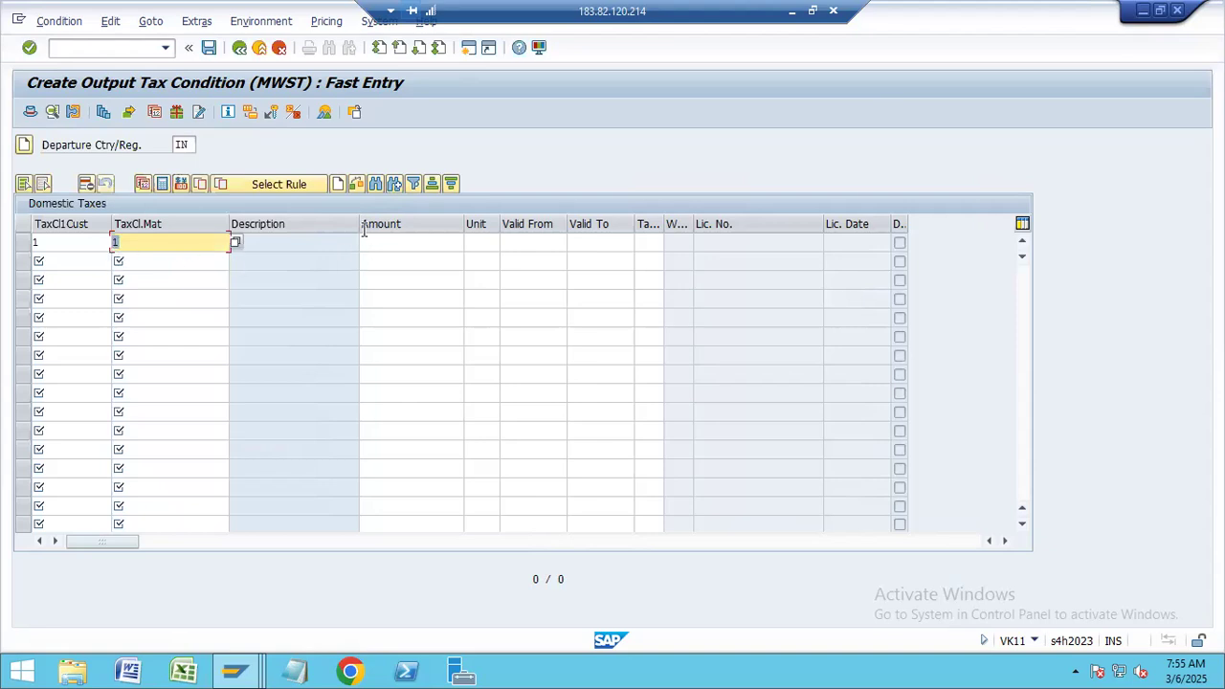
# - Enter a tax amount of 10 in the first row and assign it tax code X0, OUTPUT TAX
pyautogui.click(454, 247)
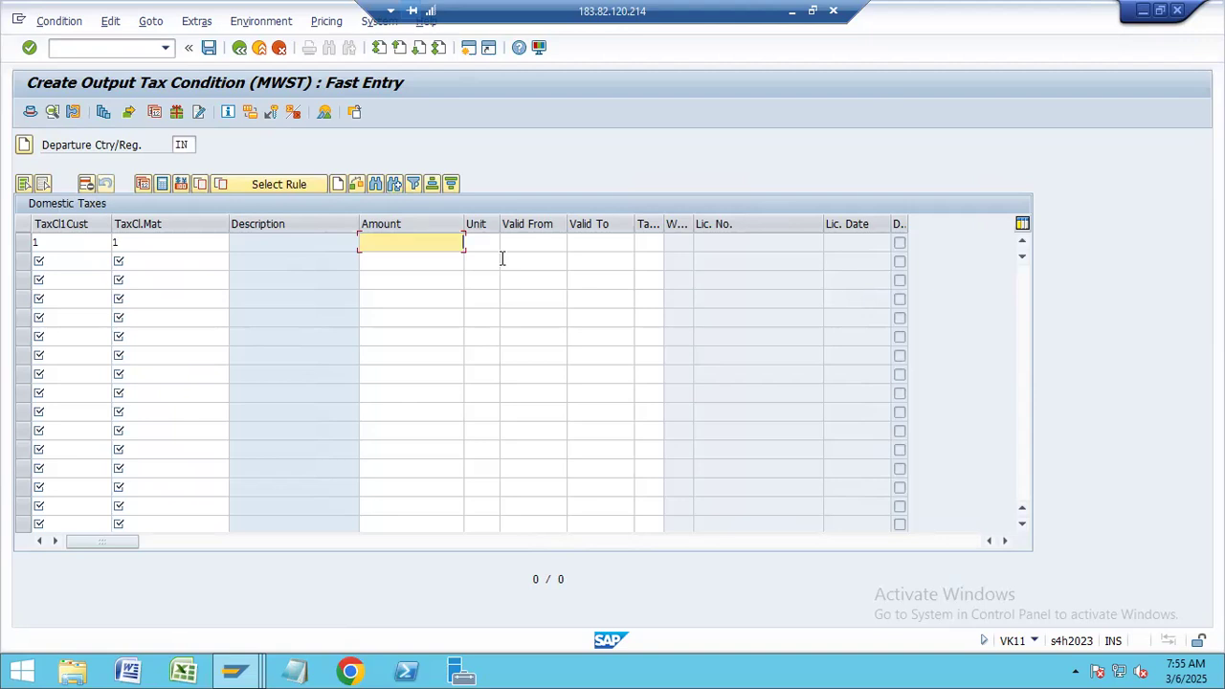
pyautogui.write('10')
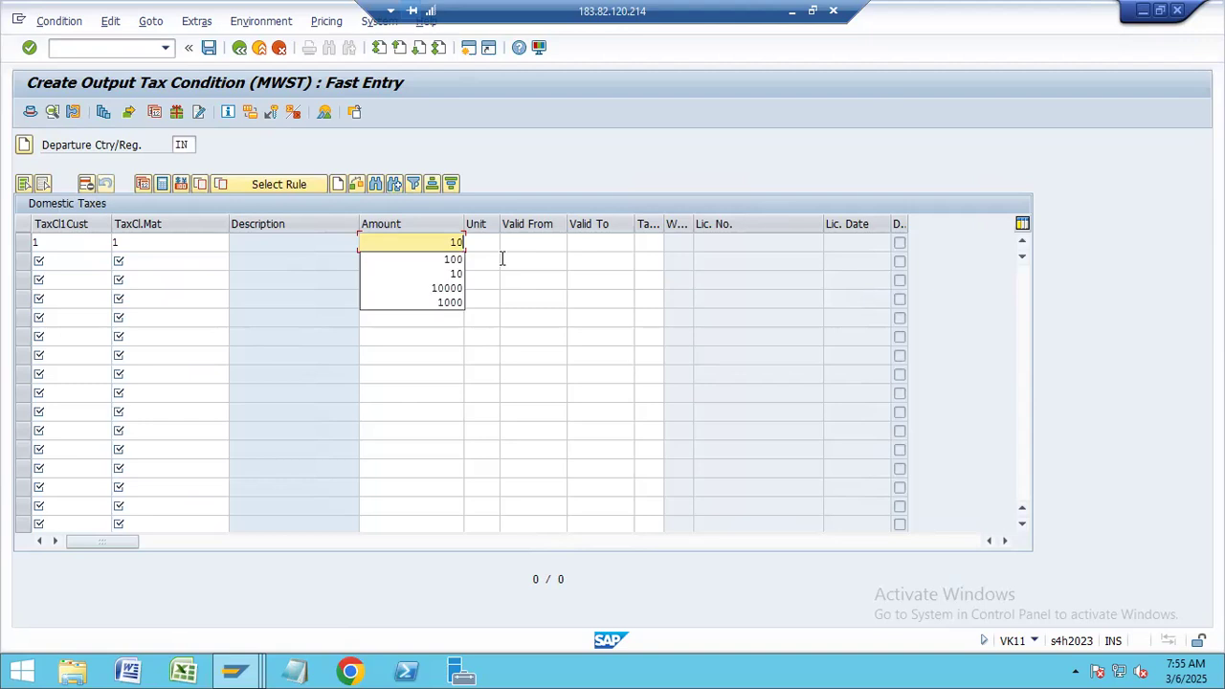
pyautogui.press('Return')
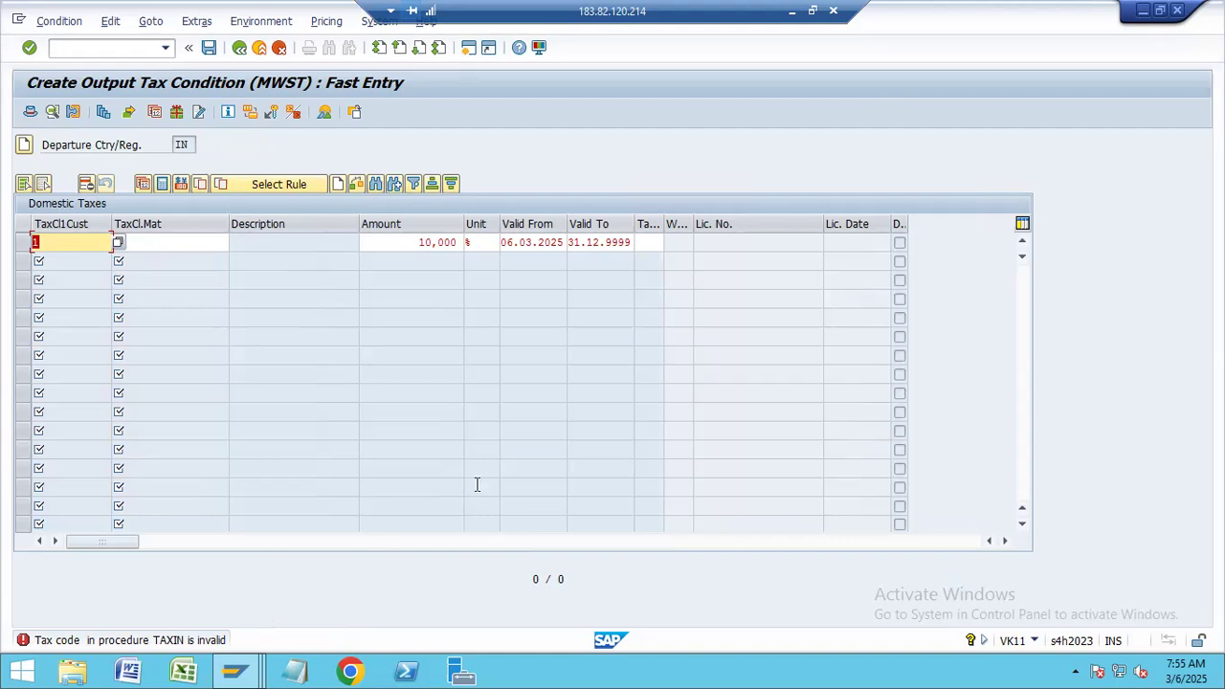
pyautogui.click(642, 246)
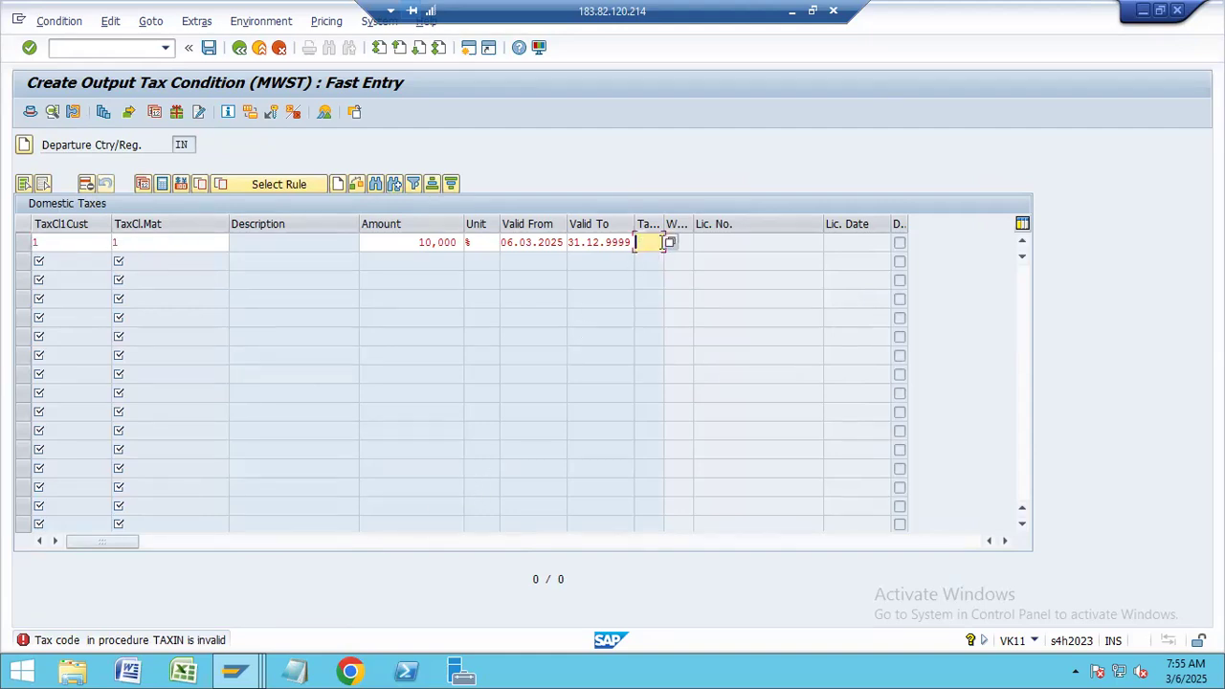
pyautogui.click(668, 244)
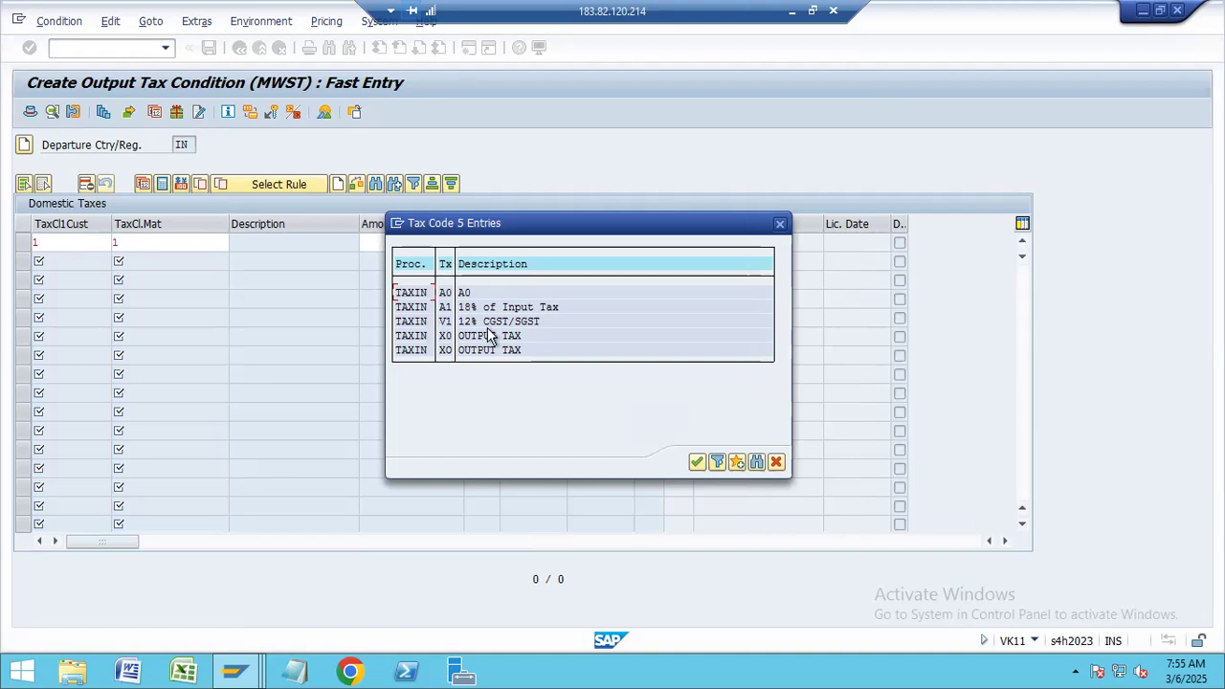
pyautogui.doubleClick(425, 335)
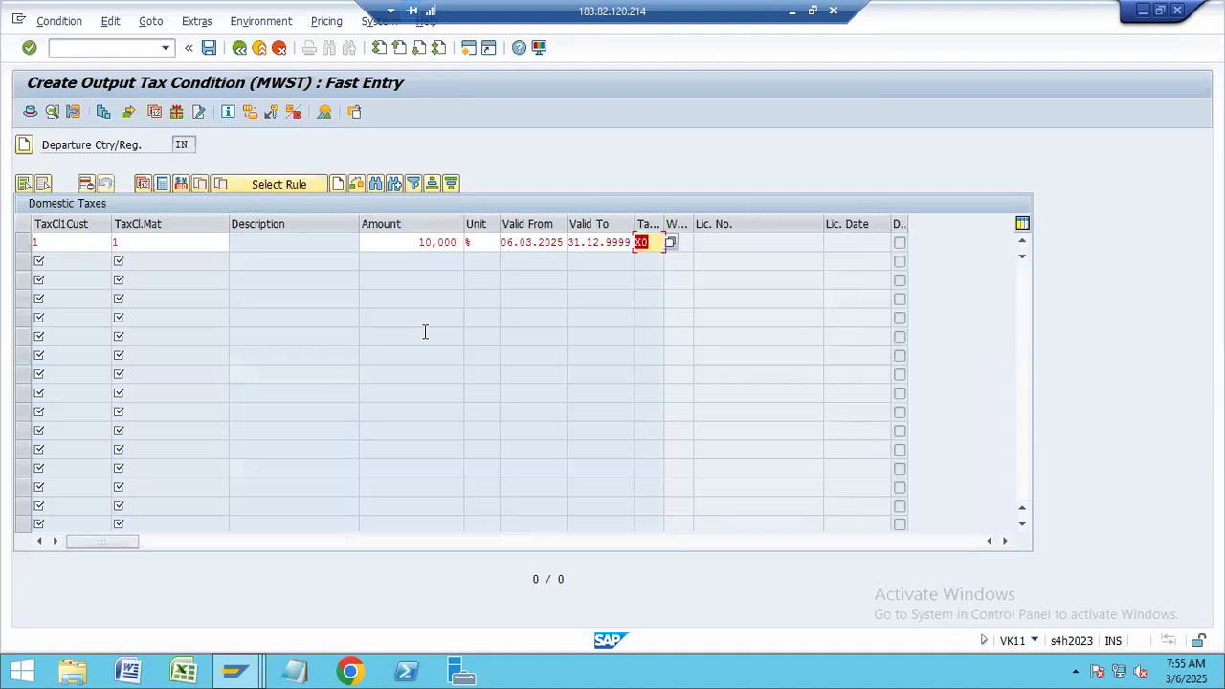
pyautogui.press('Return')
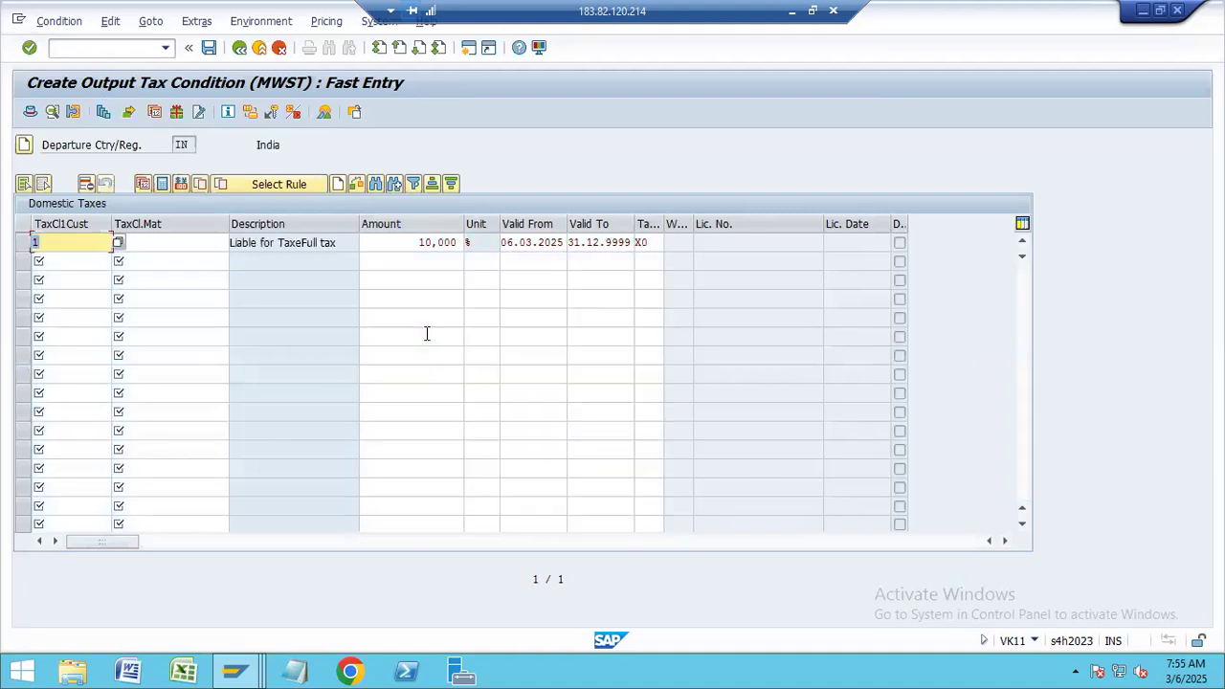
# - Review the tax code choices for the first row, keep X0, and save the MWST condition record
pyautogui.click(646, 242)
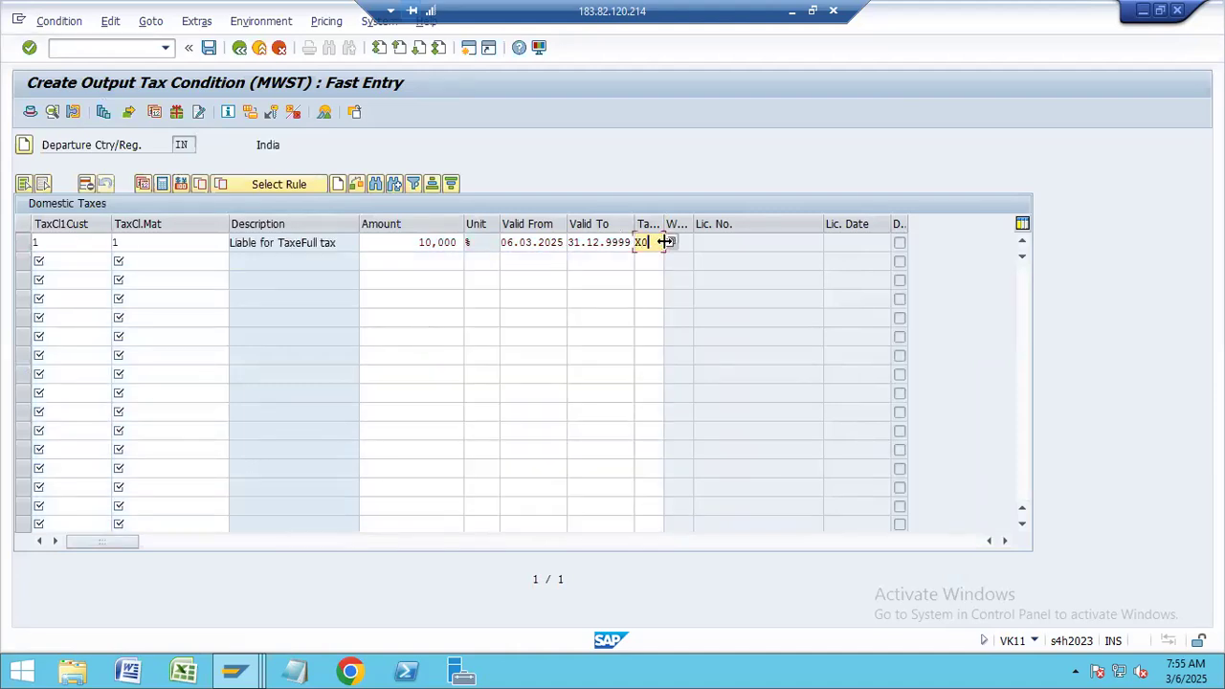
pyautogui.click(672, 242)
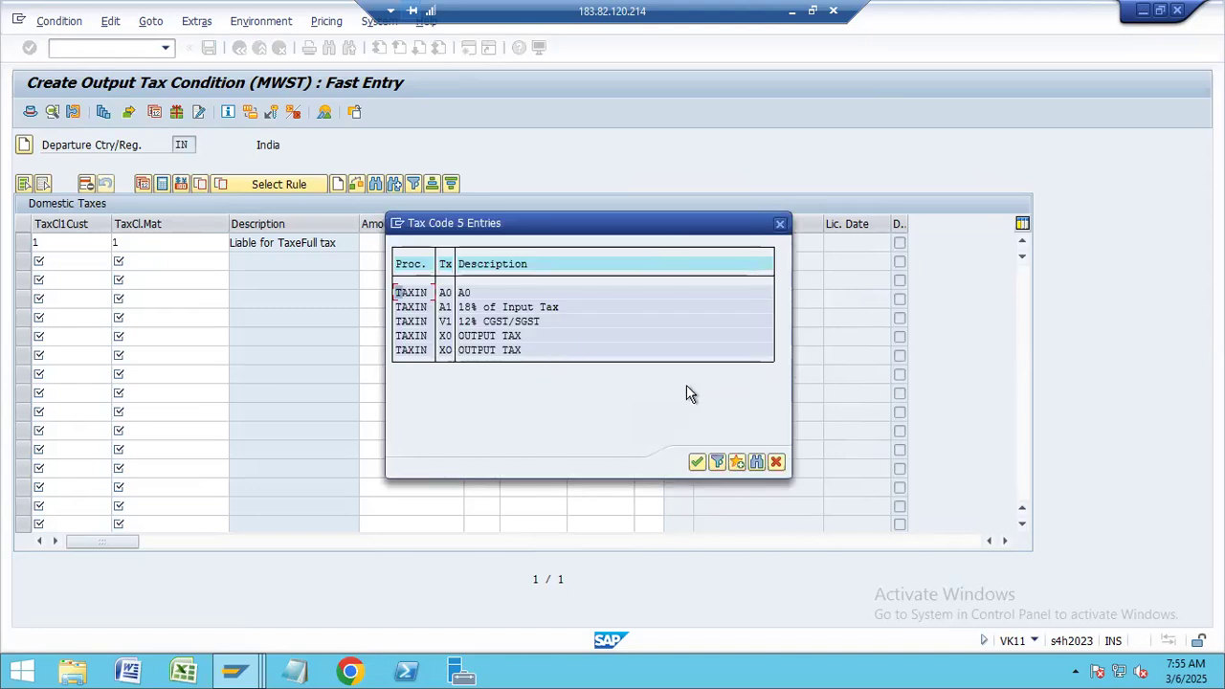
pyautogui.click(776, 462)
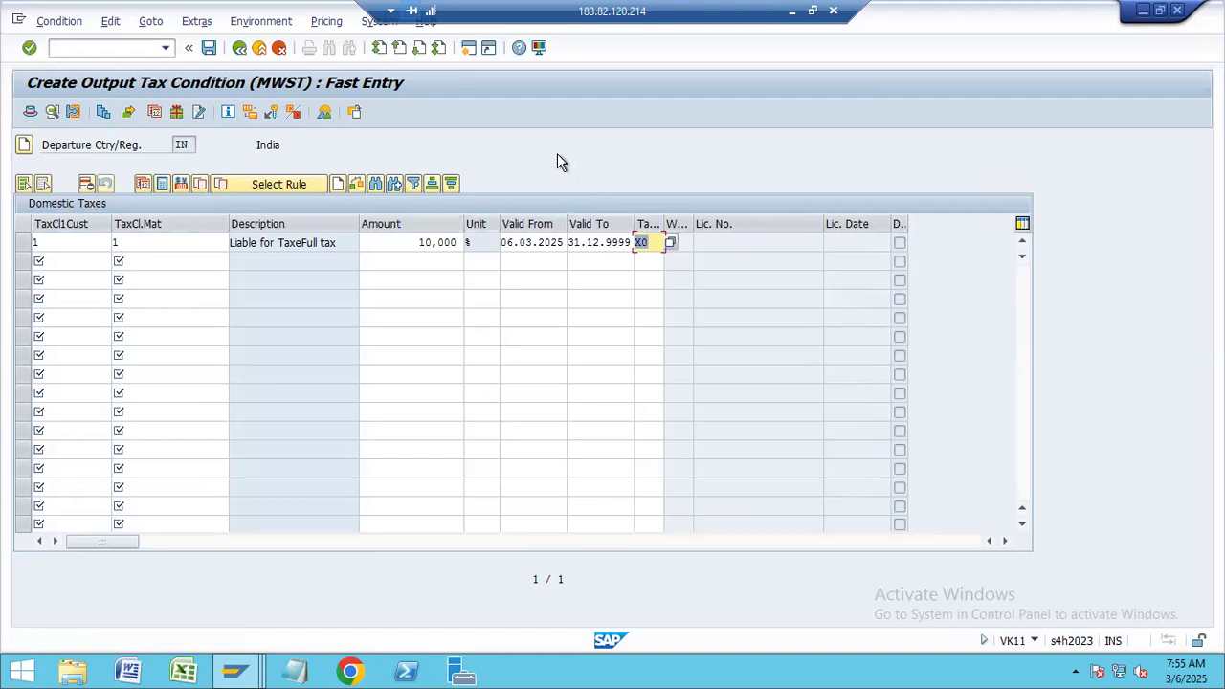
pyautogui.click(209, 47)
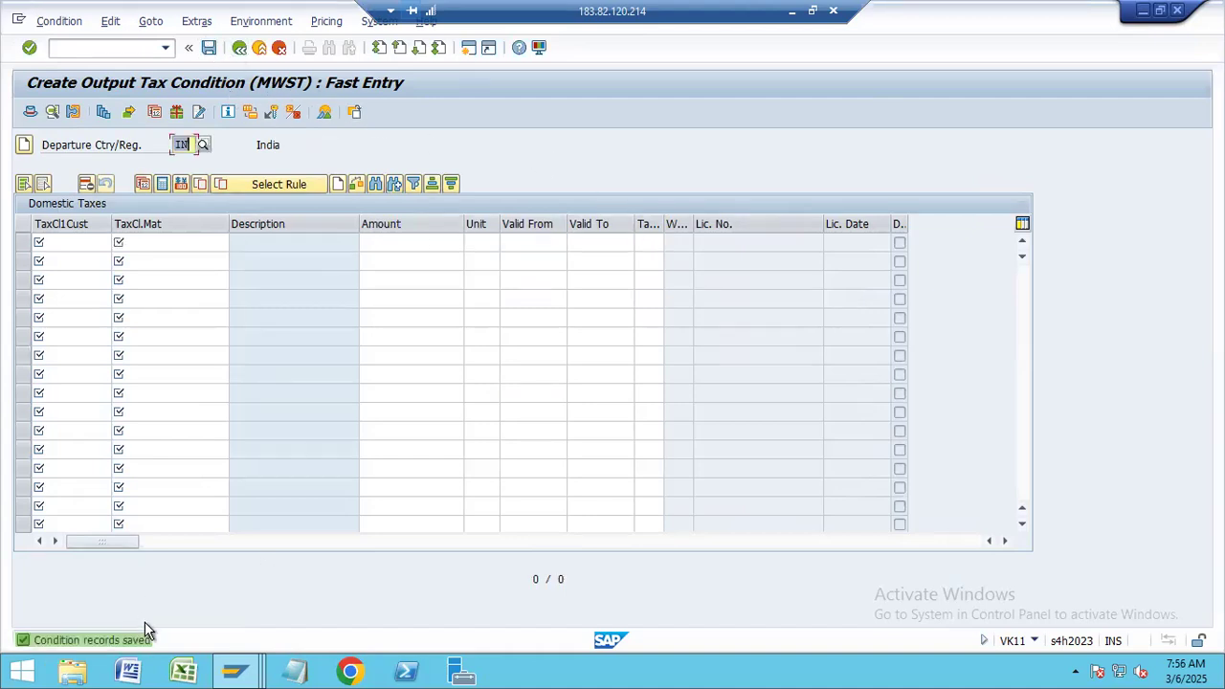
# - Switch to the standard order's item conditions and update them with pricing type B, Carry out new pricing
pyautogui.hotkey('alt', 'Tab')
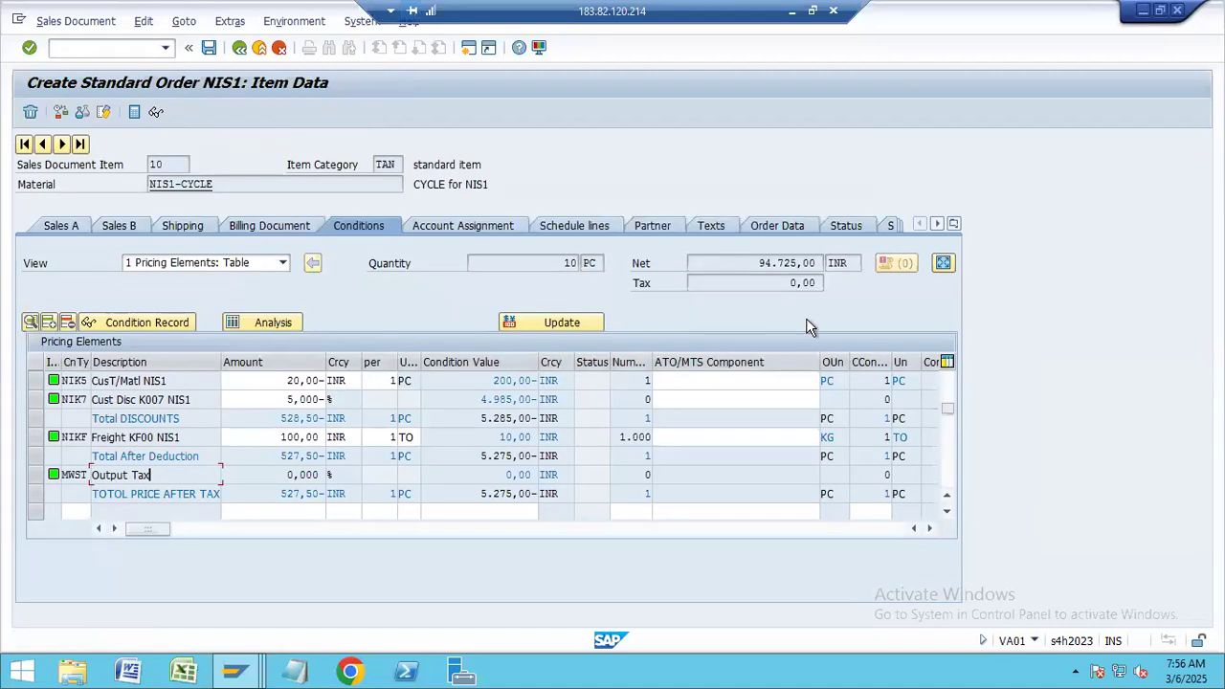
pyautogui.click(556, 327)
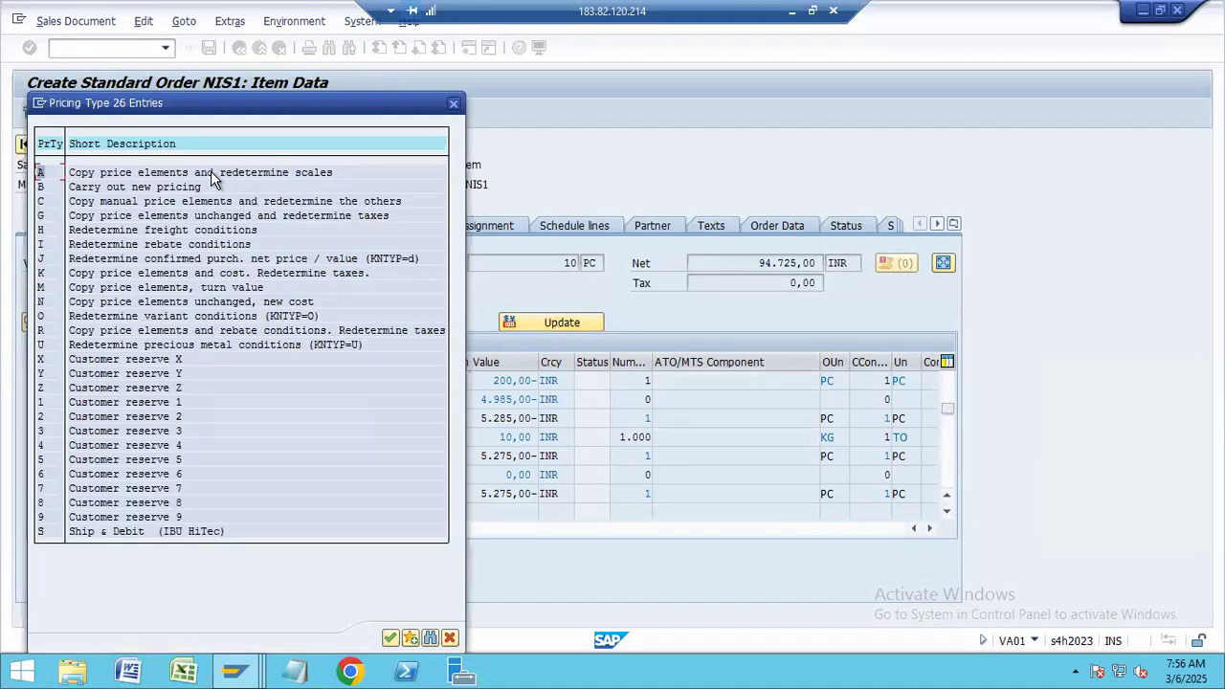
pyautogui.doubleClick(202, 186)
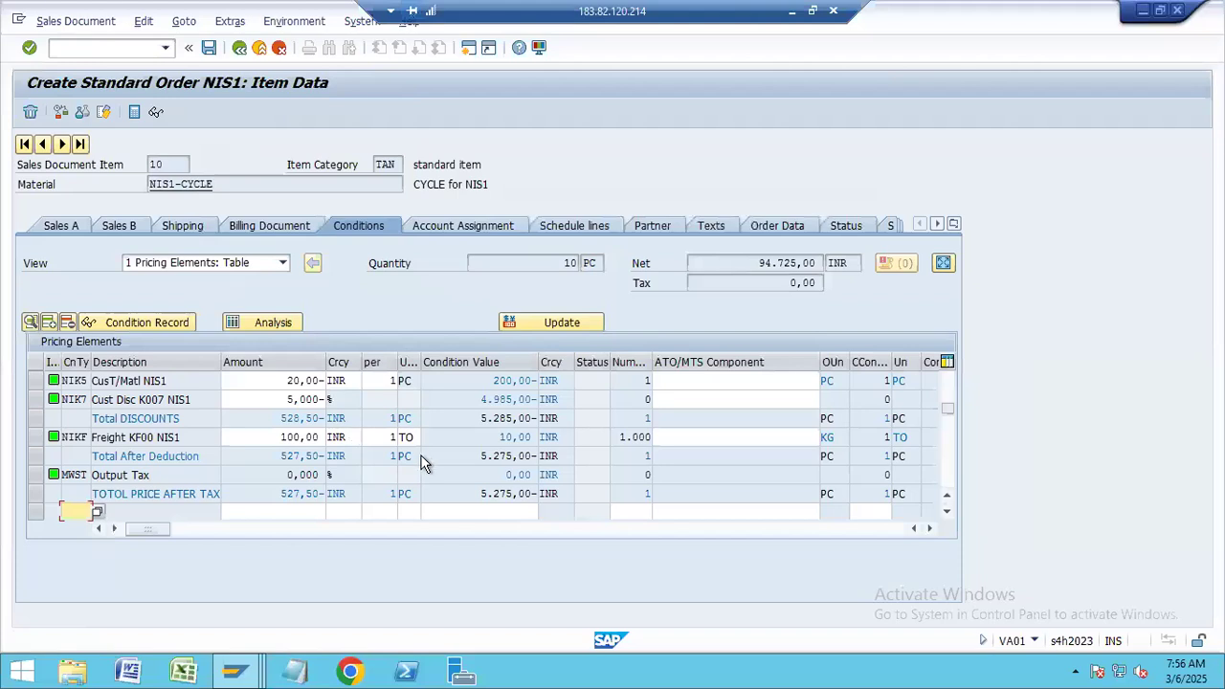
# - Switch to the SAP Easy Access session and open the SAP Reference IMG through SPRO
pyautogui.hotkey('alt', 'Tab')
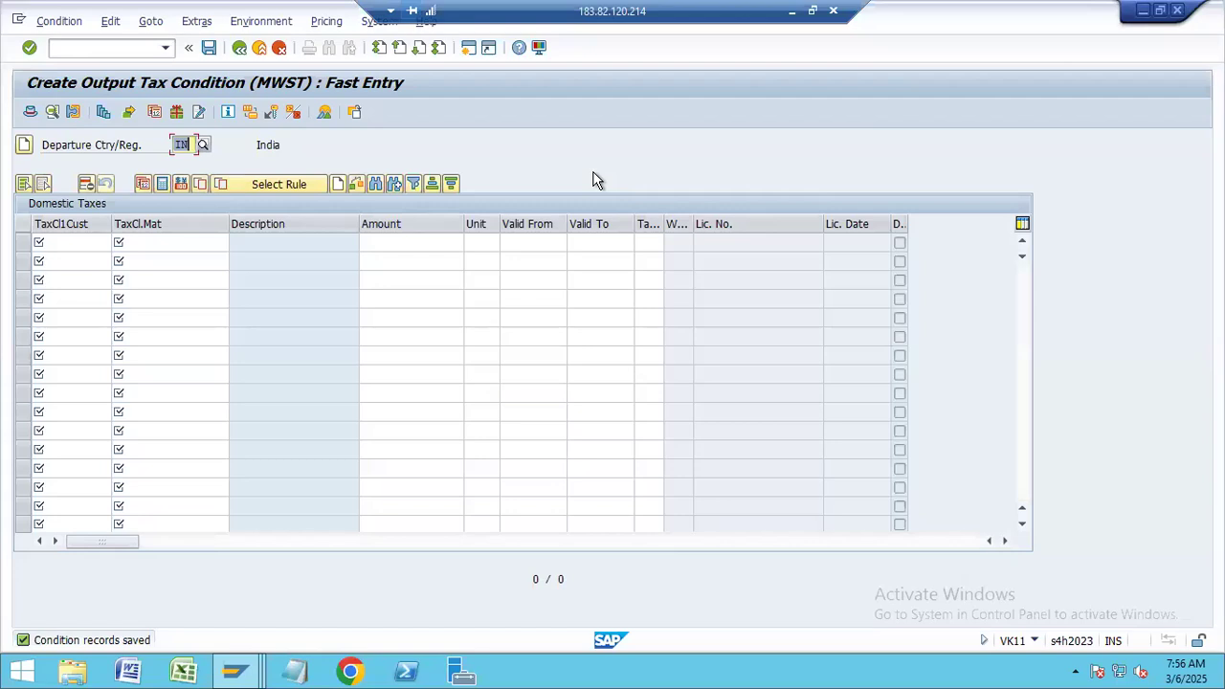
pyautogui.hotkey('alt', 'Tab')
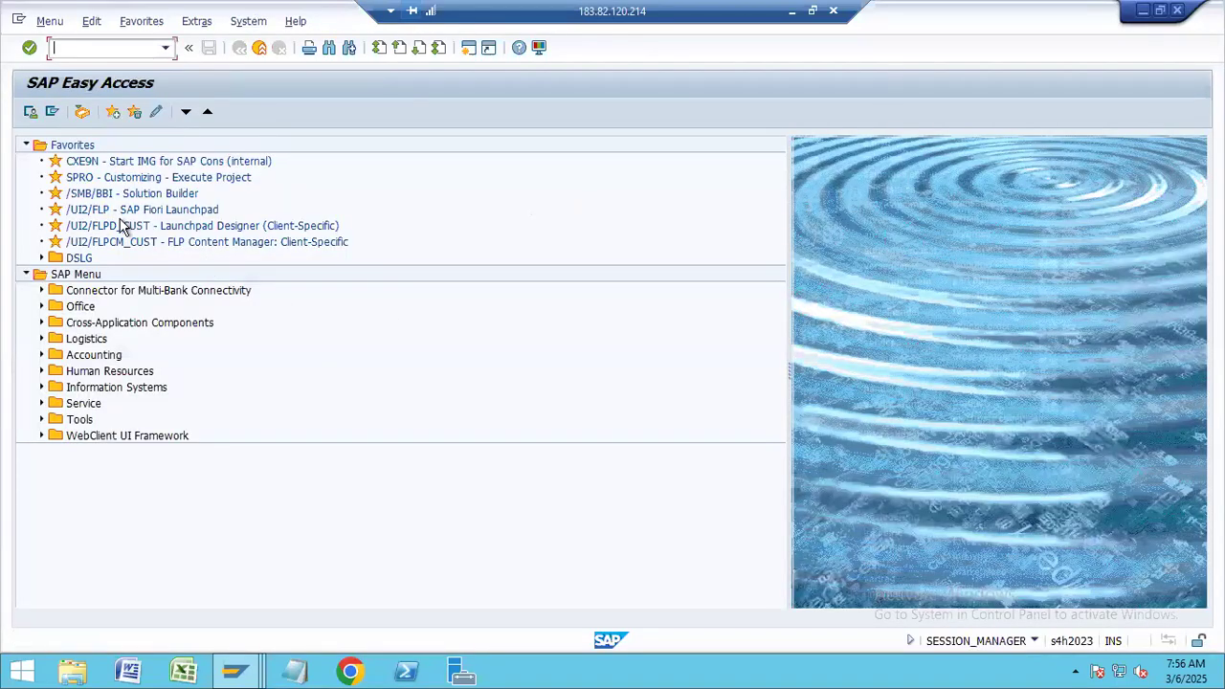
pyautogui.doubleClick(135, 178)
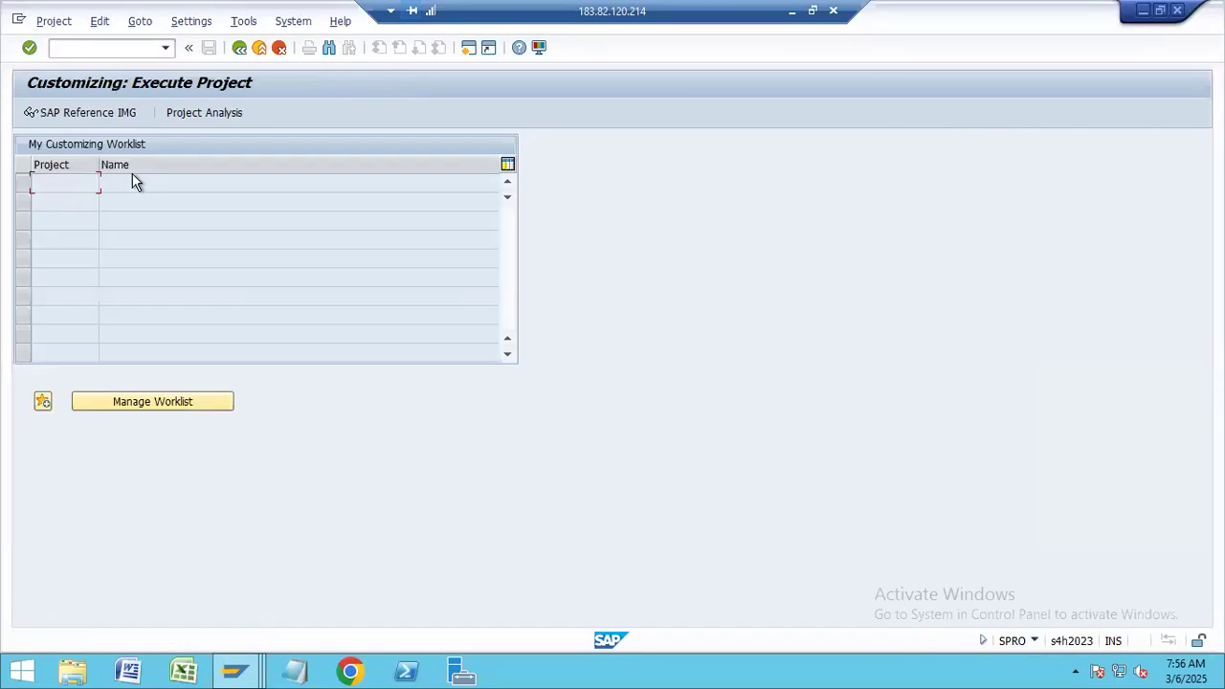
pyautogui.click(83, 115)
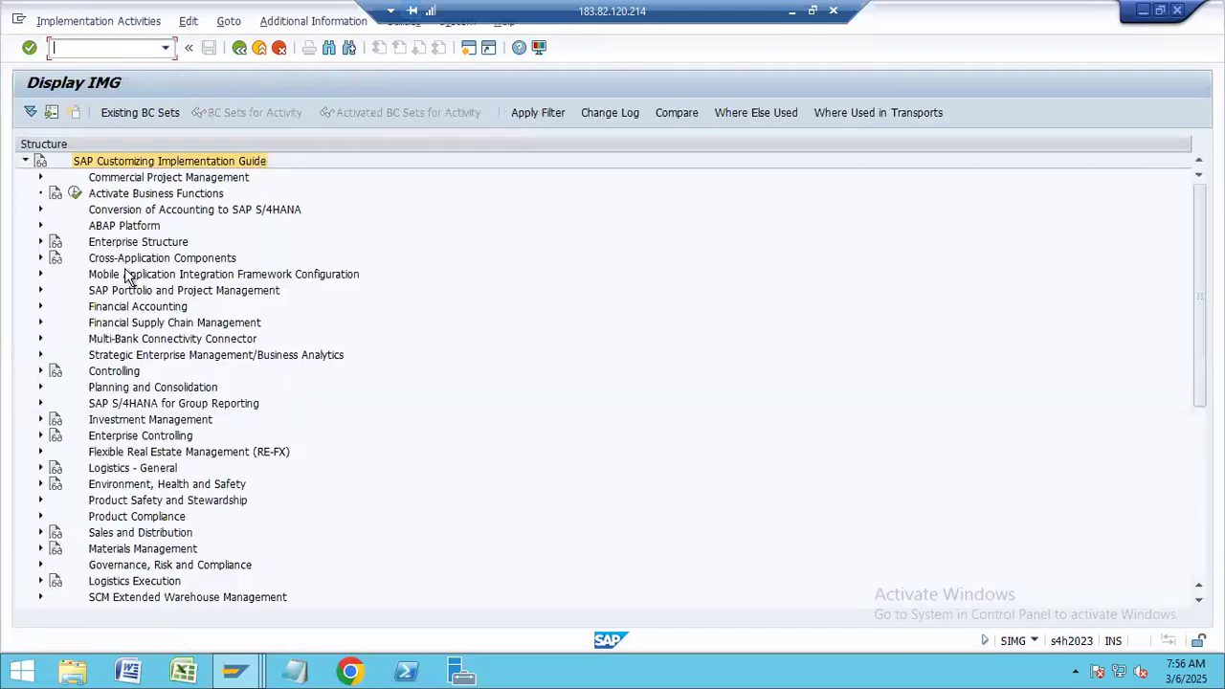
# - Expand the Financial Accounting node of the SAP Customizing Implementation Guide
pyautogui.press('Down')
pyautogui.press('Down')
pyautogui.press('Down')
pyautogui.press('Down')
pyautogui.press('Down')
pyautogui.press('Down')
pyautogui.press('Down')
pyautogui.press('Down')
pyautogui.press('Down')
pyautogui.press('Down')
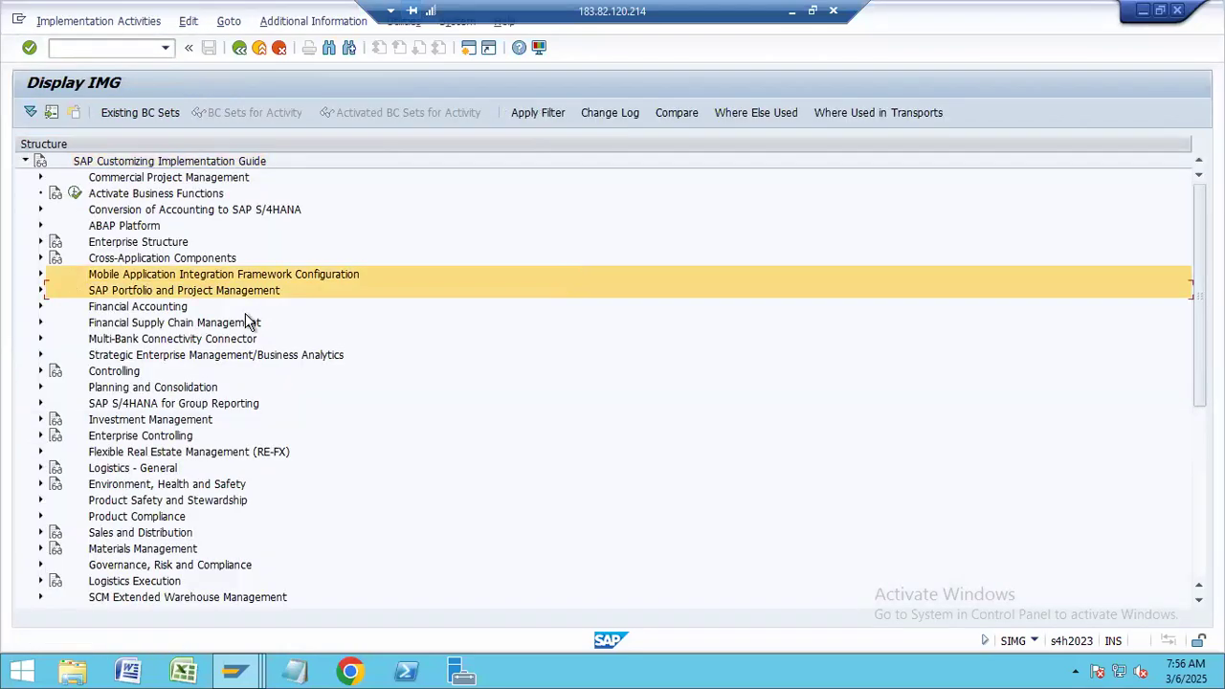
pyautogui.press('Up')
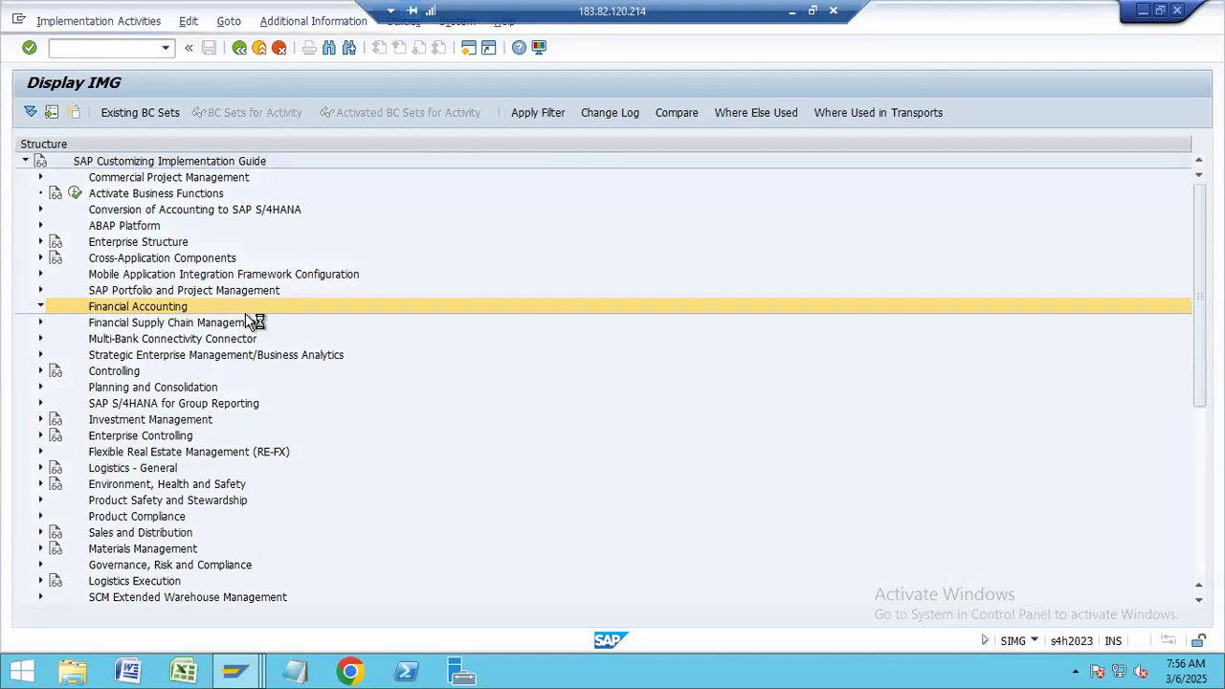
pyautogui.press('Right')
# - Expand Financial Accounting Global Settings under Financial Accounting
pyautogui.press('Down')
pyautogui.press('Down')
pyautogui.press('Down')
pyautogui.press('Up')
pyautogui.press('Up')
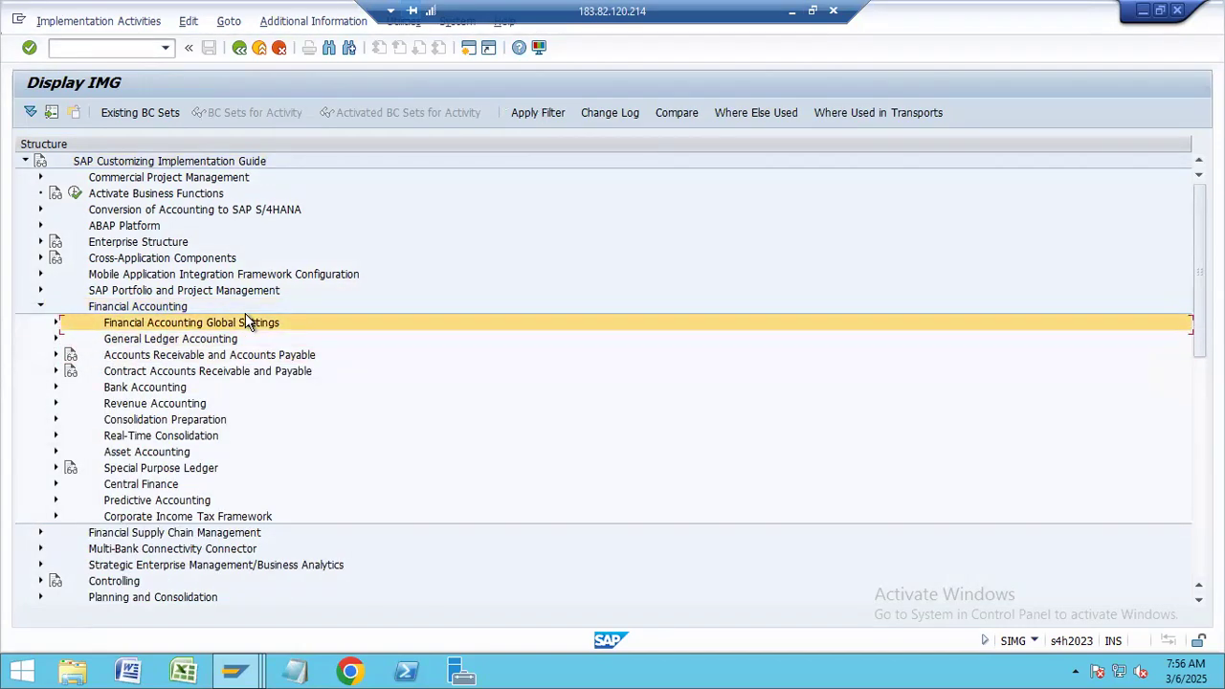
pyautogui.press('Right')
# - Expand Tax on Sales/Purchases within Financial Accounting Global Settings
pyautogui.press('Down')
pyautogui.press('Down')
pyautogui.press('Down')
pyautogui.press('Down')
pyautogui.press('Down')
pyautogui.press('Down')
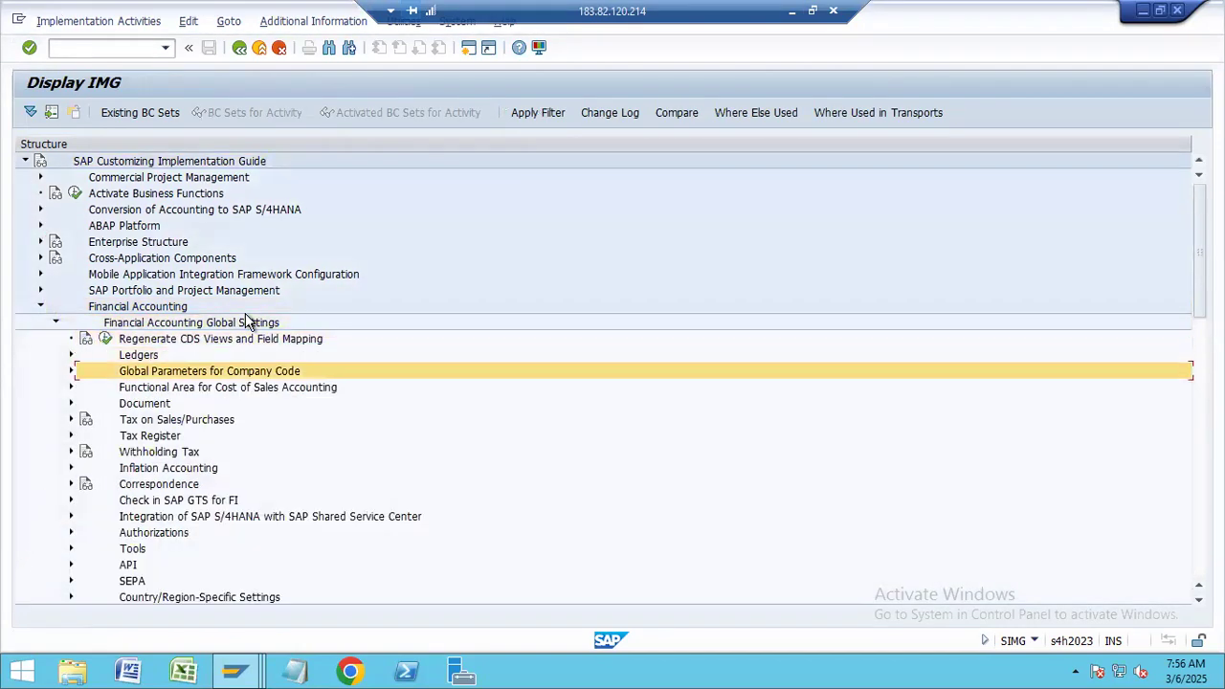
pyautogui.press('Right')
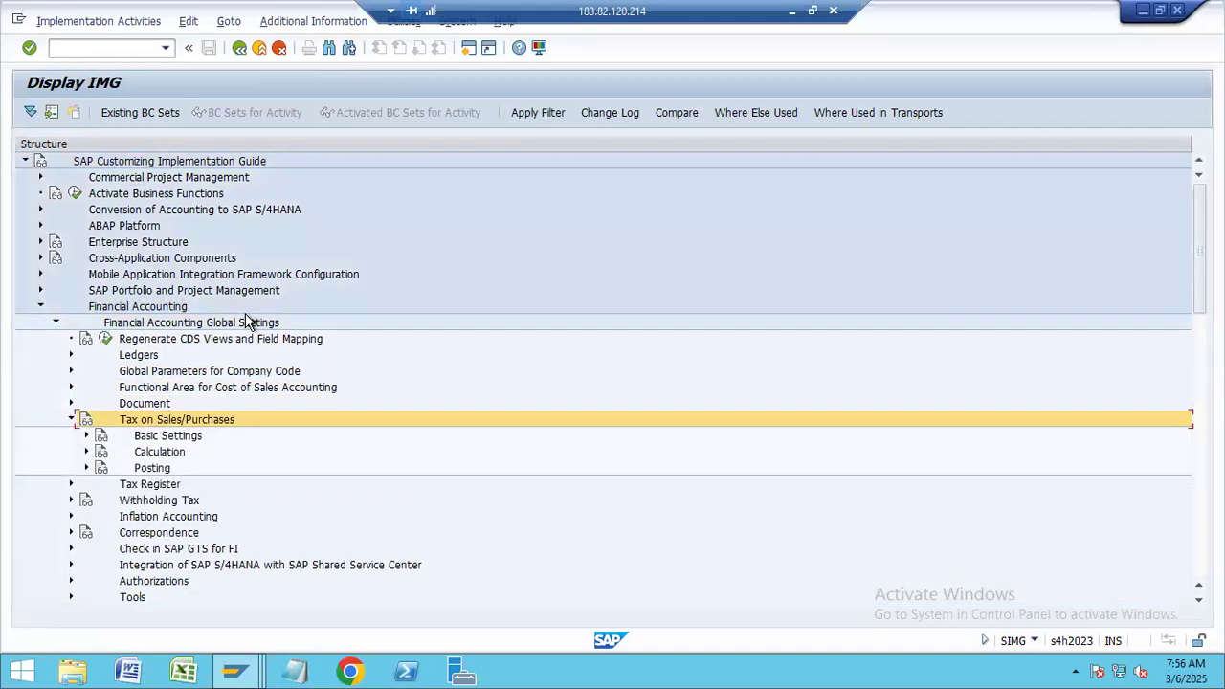
# - Expand Basic Settings under Tax on Sales/Purchases and execute Assign Country/Region to Calculation Procedure
pyautogui.press('Down')
pyautogui.press('Right')
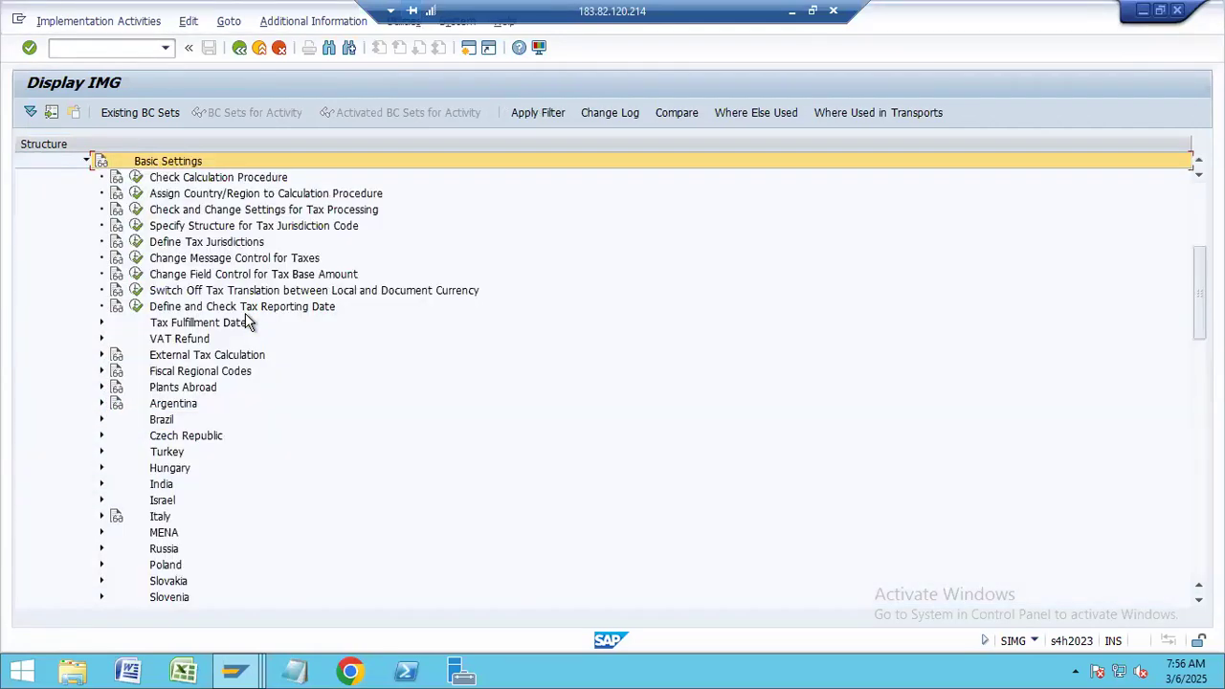
pyautogui.press('Down')
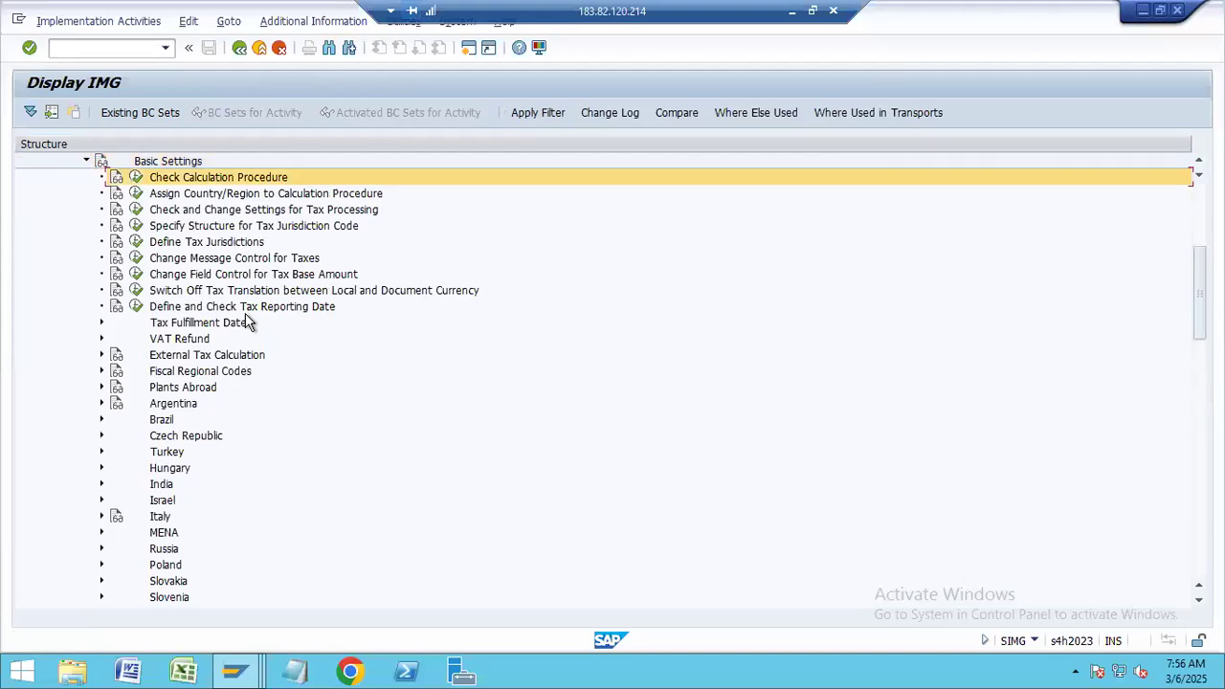
pyautogui.press('Down')
pyautogui.press('Right')
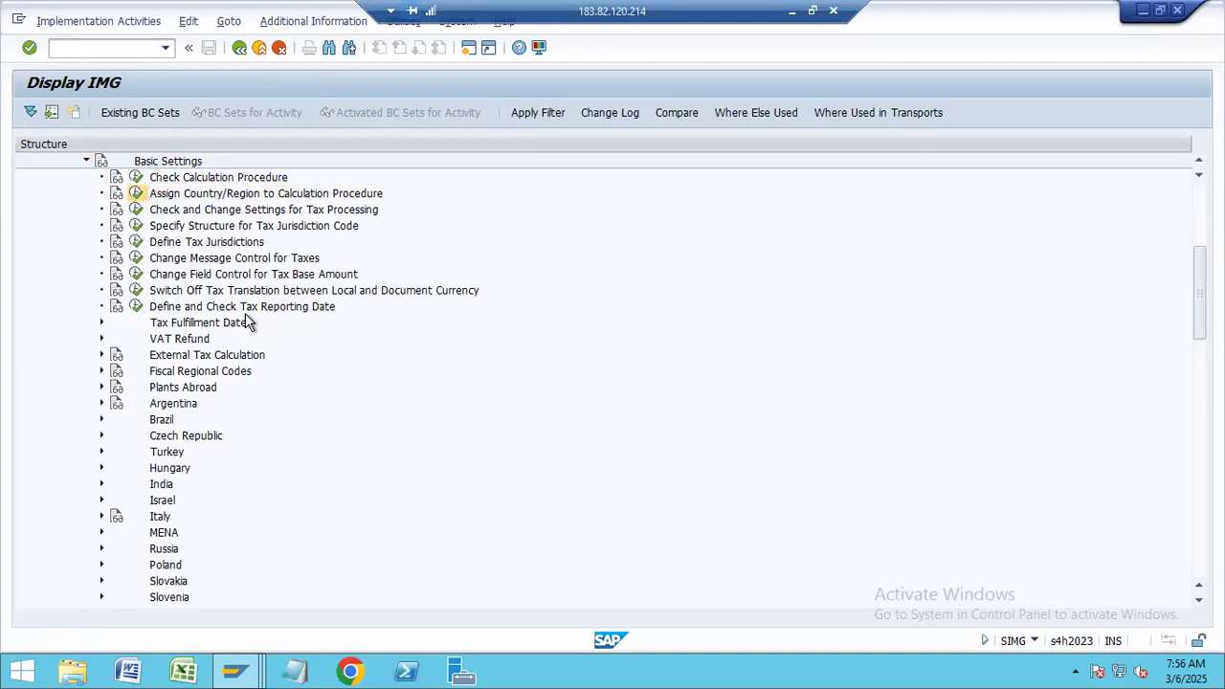
pyautogui.press('Return')
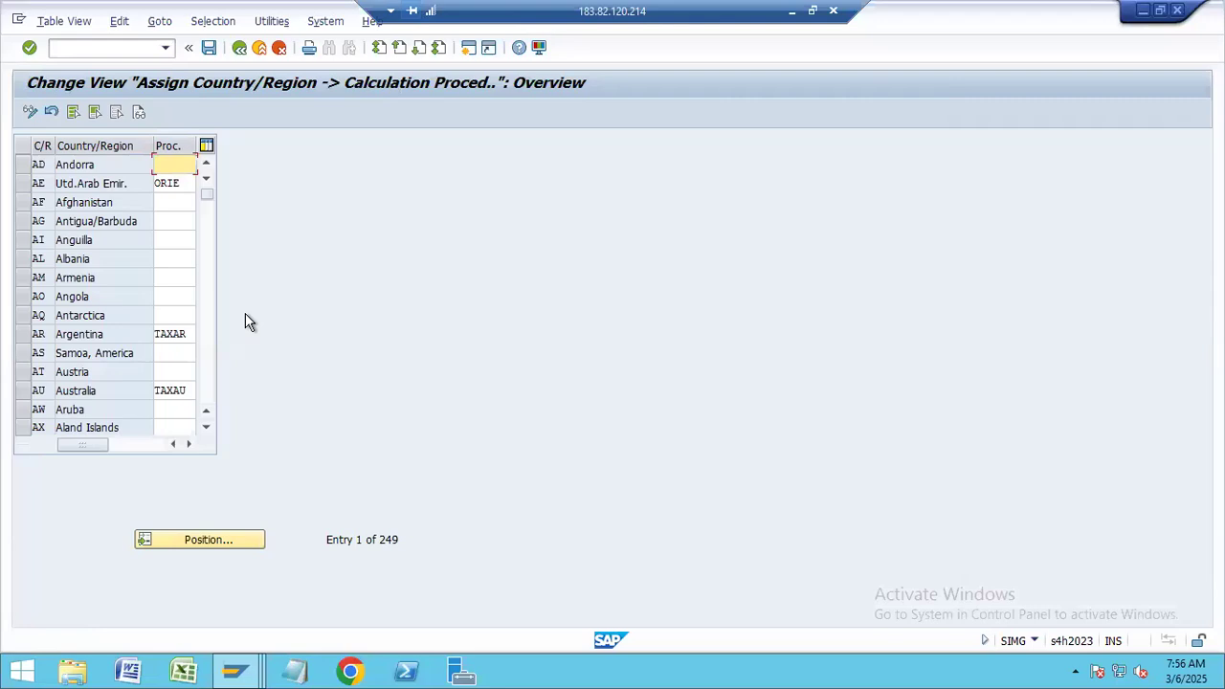
# - Position the country list on IN, check India's assigned tax calculation procedure, and return to the IMG
pyautogui.click(235, 535)
pyautogui.write('in')
pyautogui.press('Return')
pyautogui.doubleClick(183, 164)
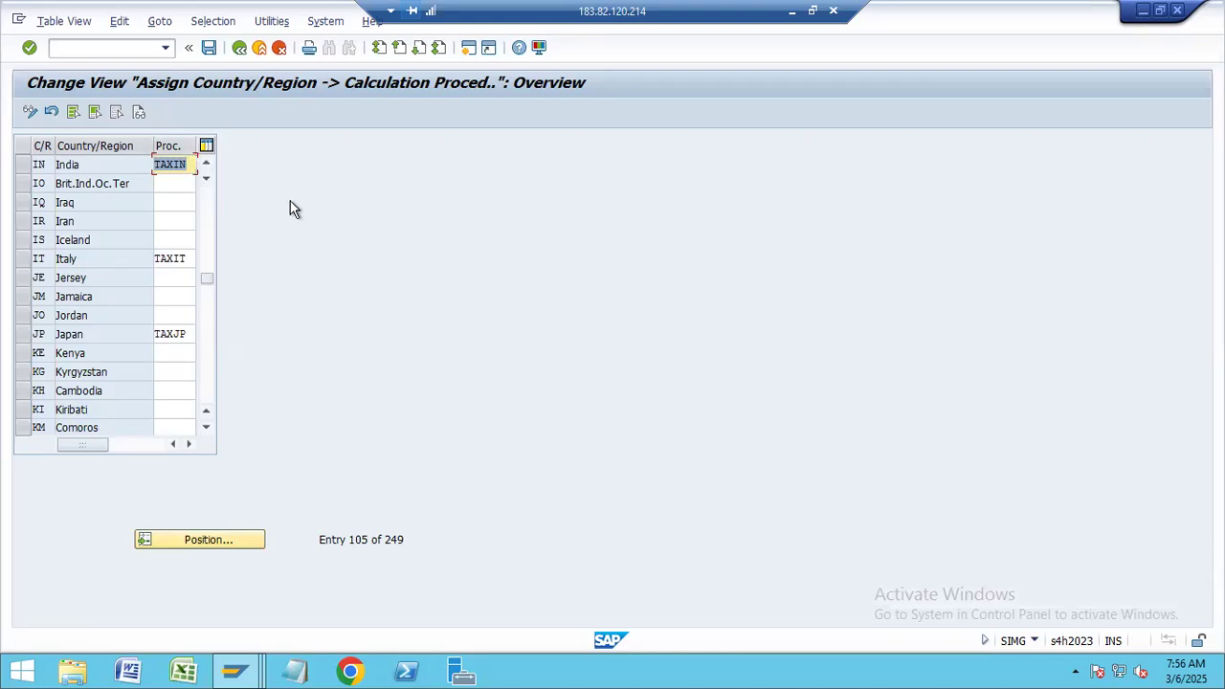
pyautogui.press('F3')
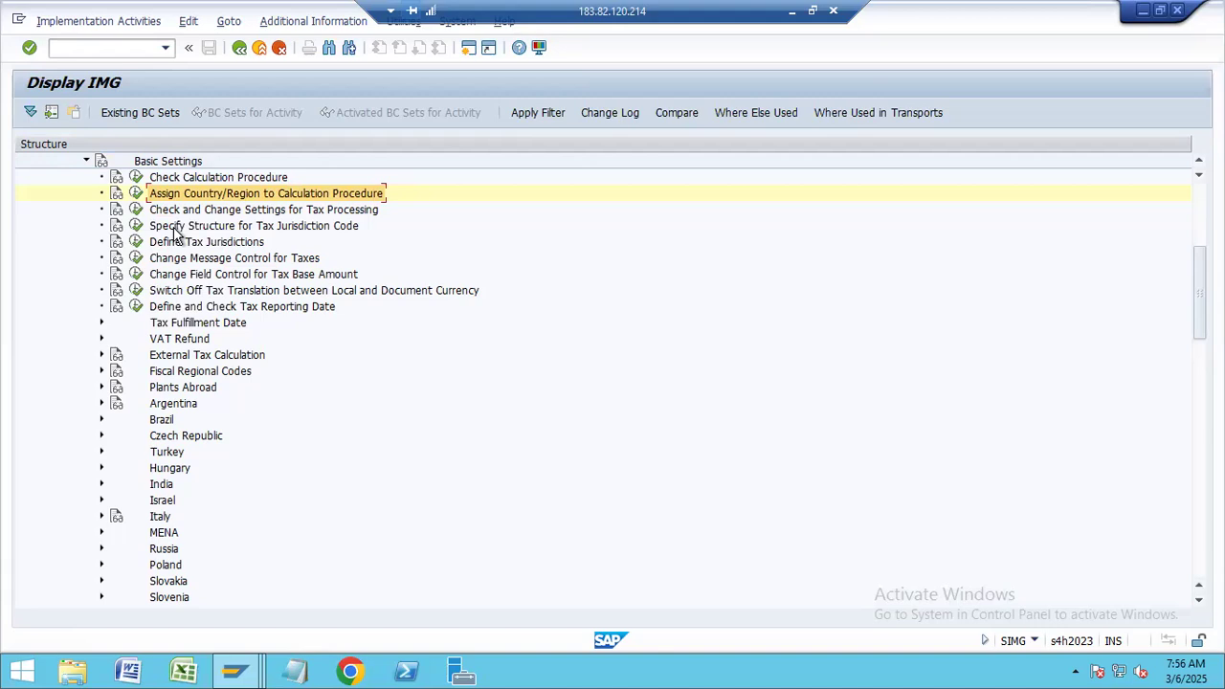
# - Collapse Basic Settings, expand Calculation, and start Define Tax Codes for Sales and Purchases for country IN
pyautogui.click(85, 161)
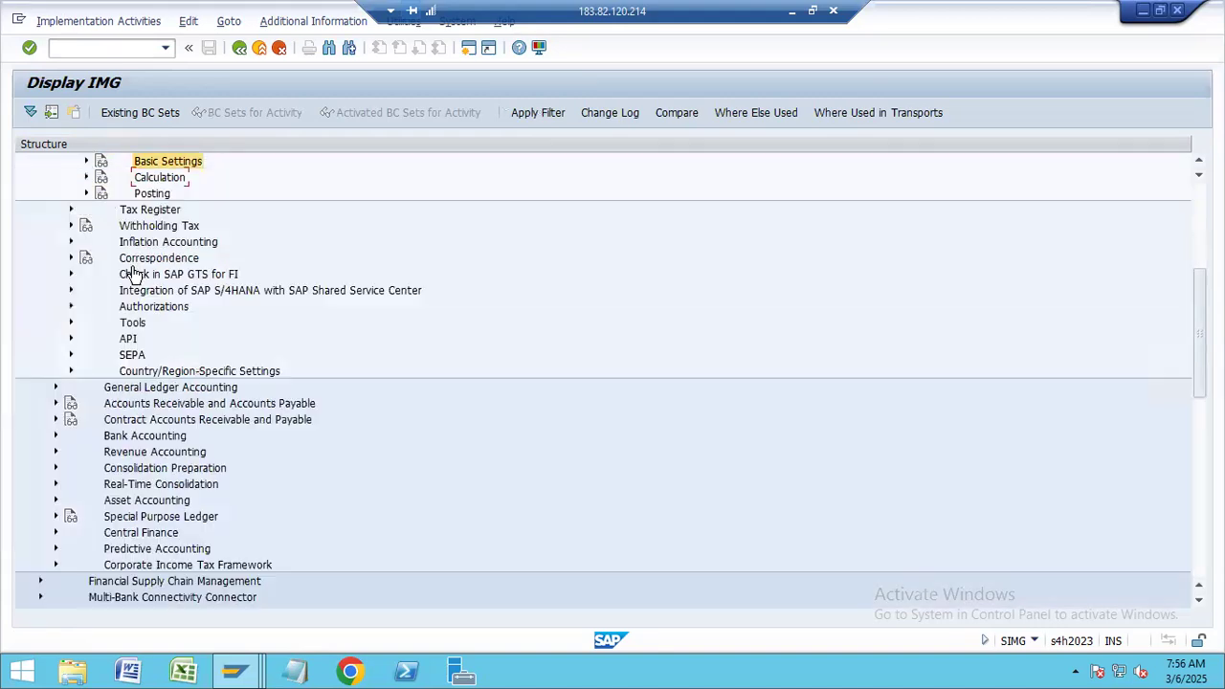
pyautogui.click(85, 177)
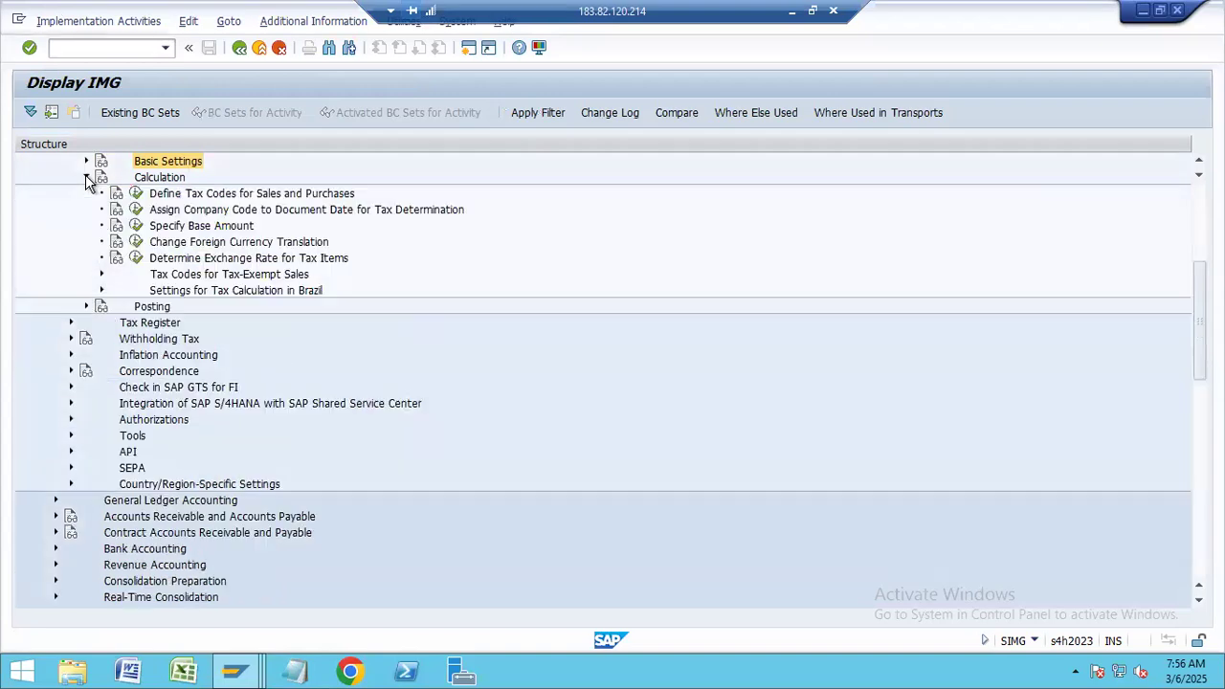
pyautogui.click(183, 196)
pyautogui.click(136, 193)
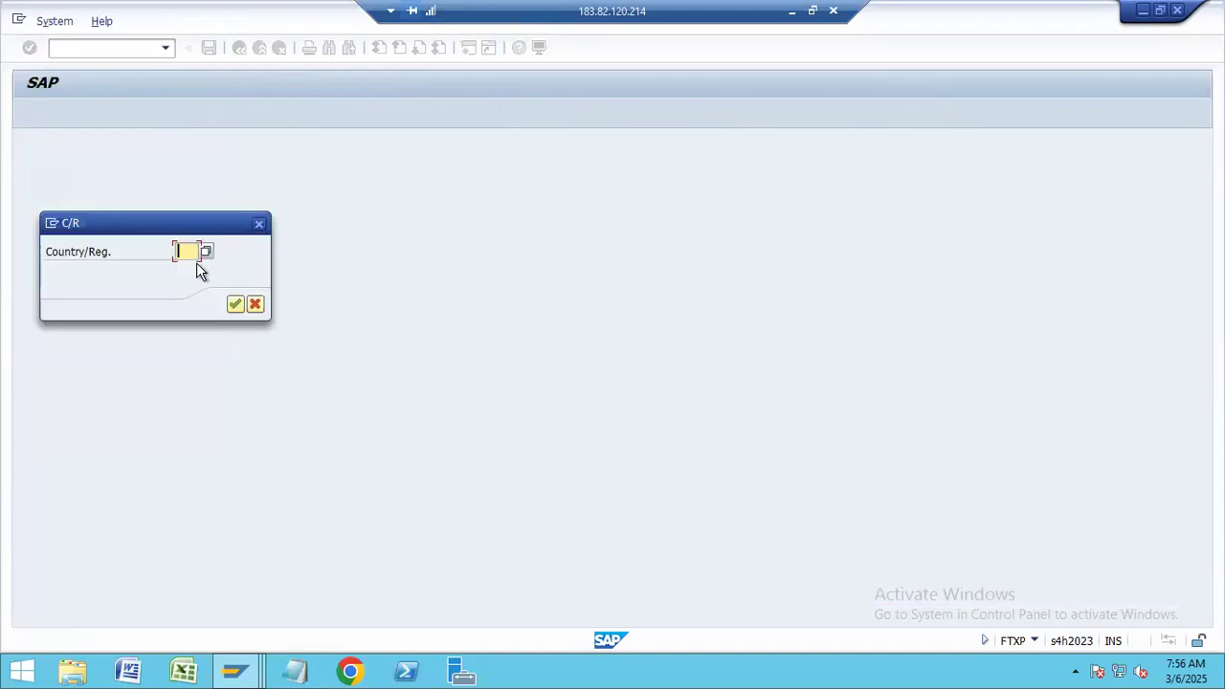
pyautogui.write('IN')
pyautogui.press('Return')
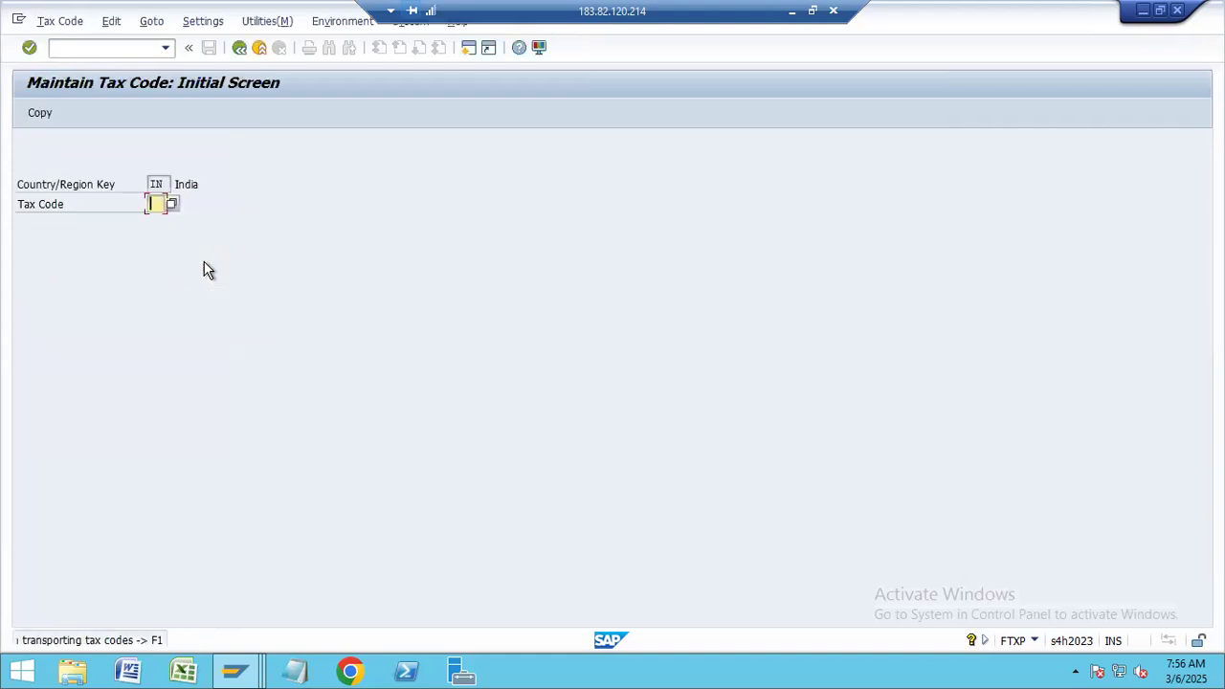
# - Choose tax code X0, OUTPUT TAX, review its percentage rates, and return to the IMG
pyautogui.press('F4')
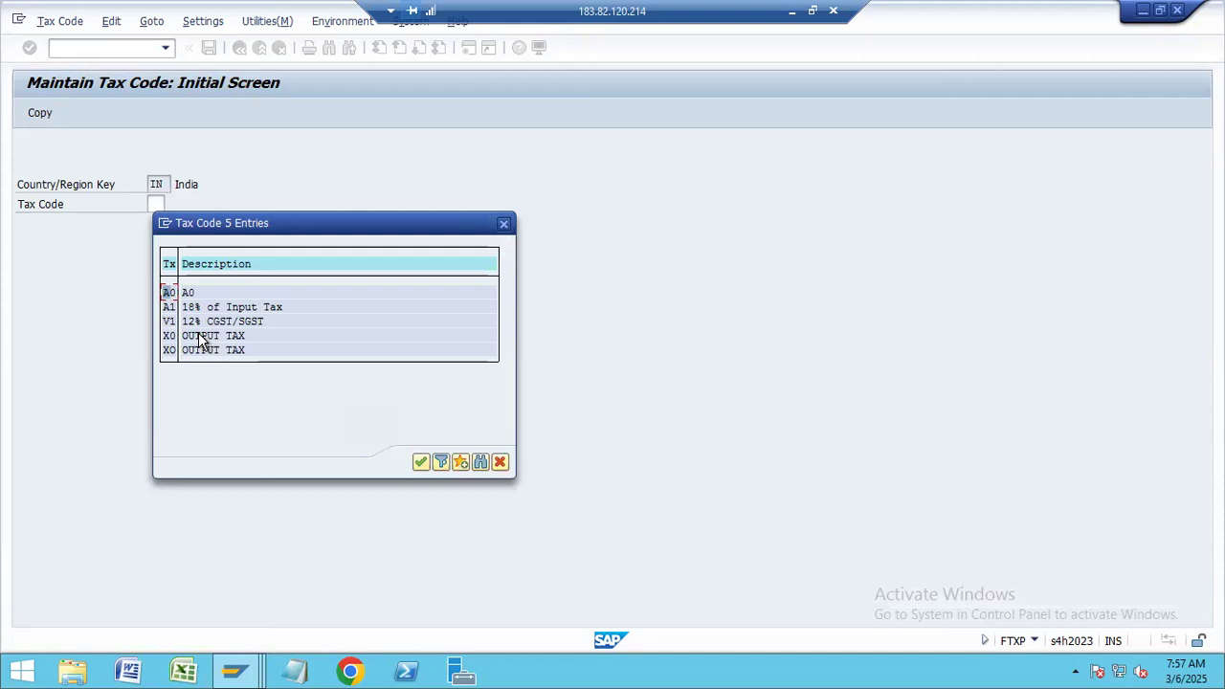
pyautogui.doubleClick(201, 336)
pyautogui.press('Return')
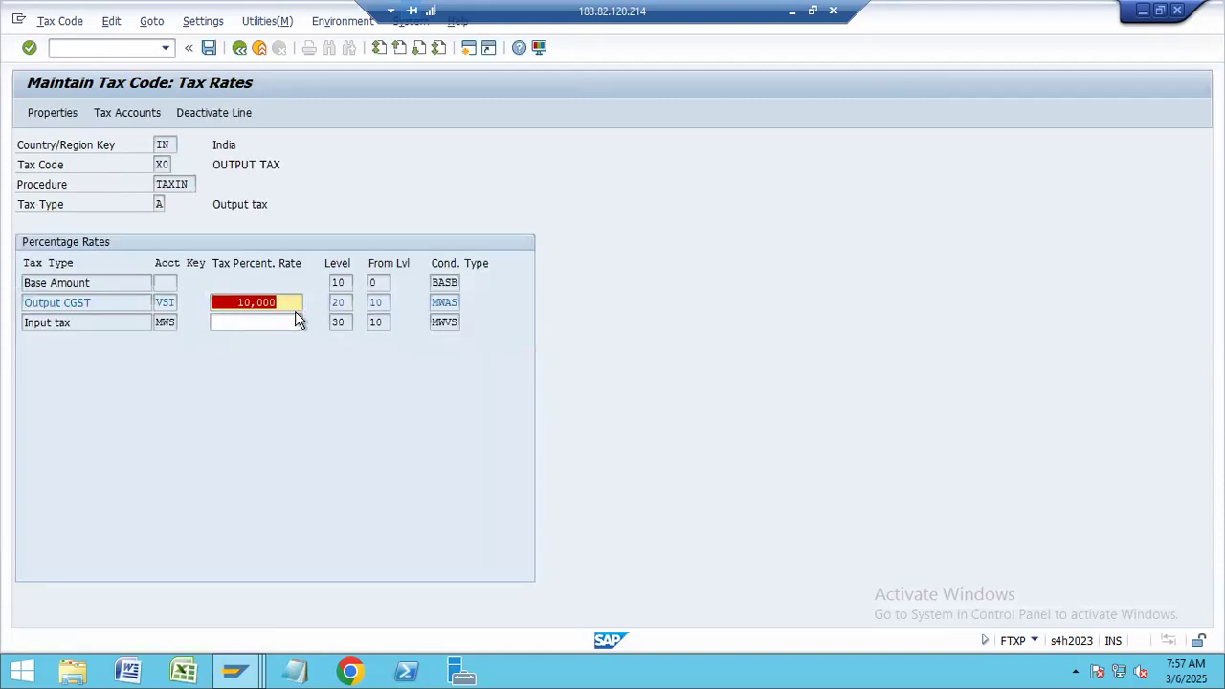
pyautogui.press('F3')
pyautogui.press('F3')
# - Reopen Define Tax Codes for Sales and Purchases for country IN and review tax code X0's rates again
pyautogui.click(134, 195)
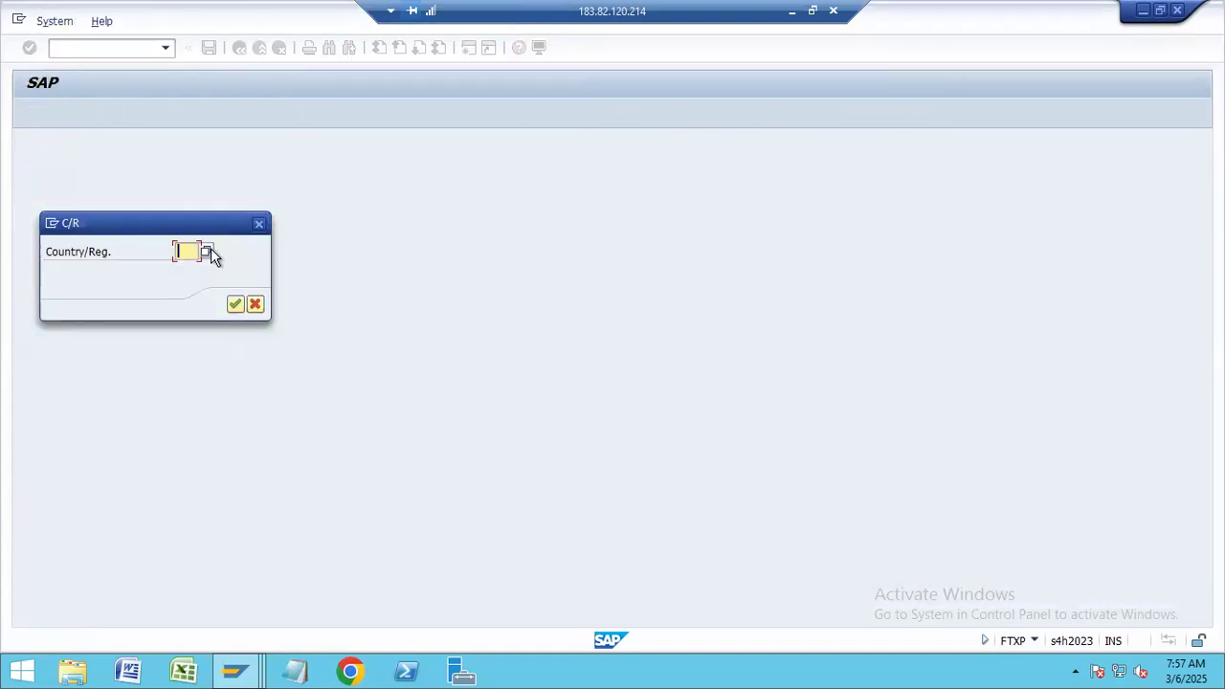
pyautogui.write('IN')
pyautogui.press('Return')
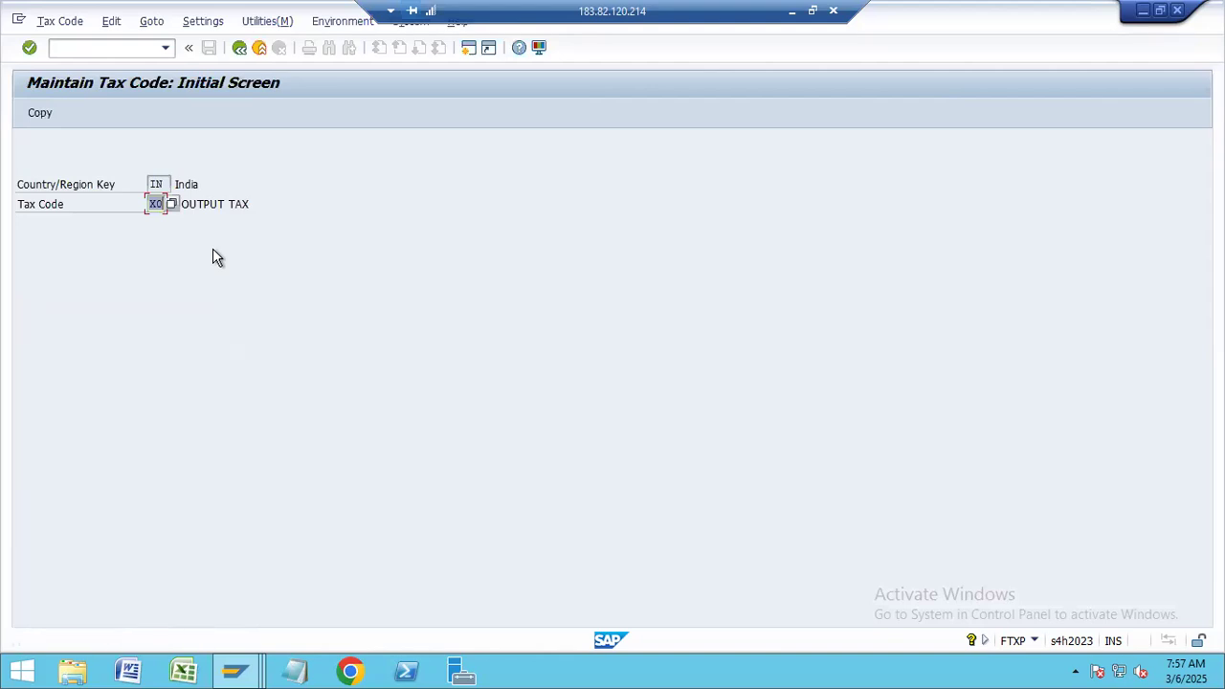
pyautogui.press('Return')
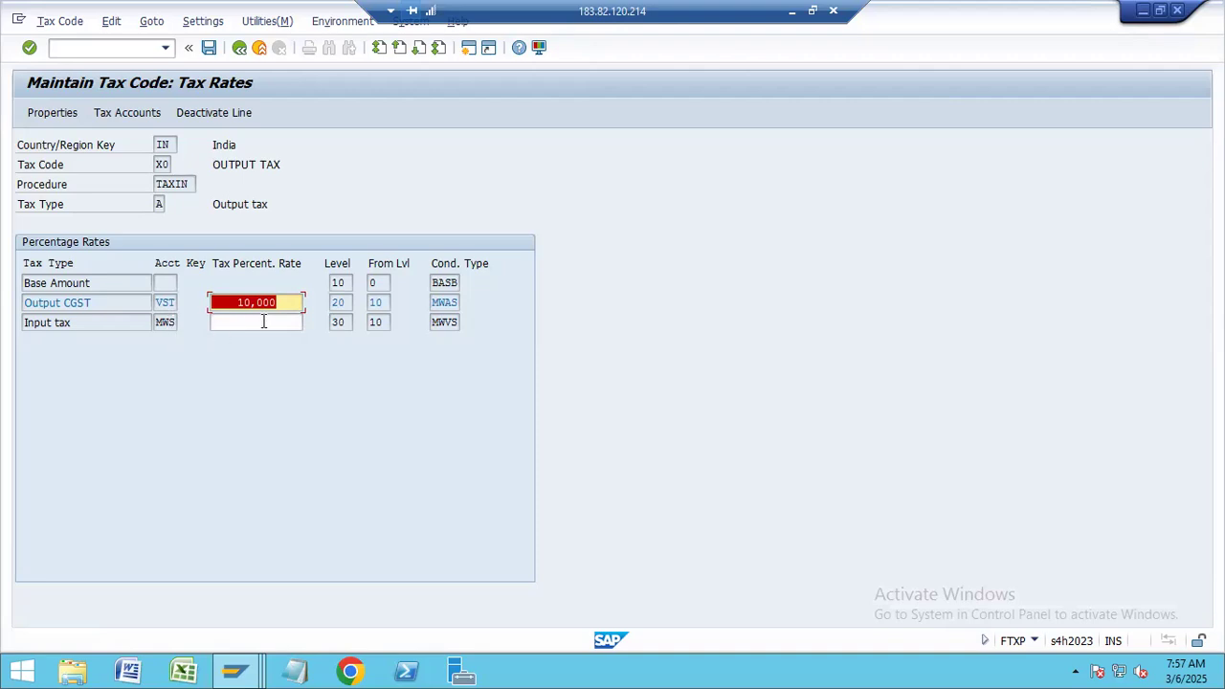
pyautogui.press('F3')
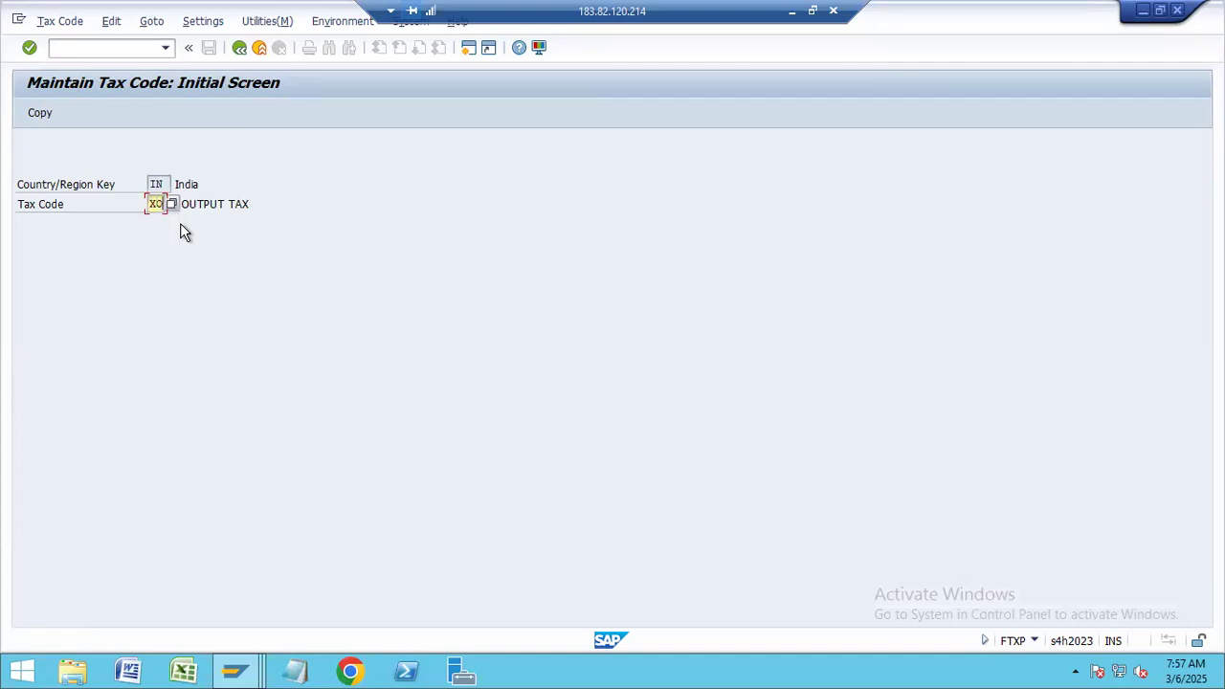
# - Review the percentage rates of the similarly named tax code XO (letter O) and return to the IMG
pyautogui.press('Return')
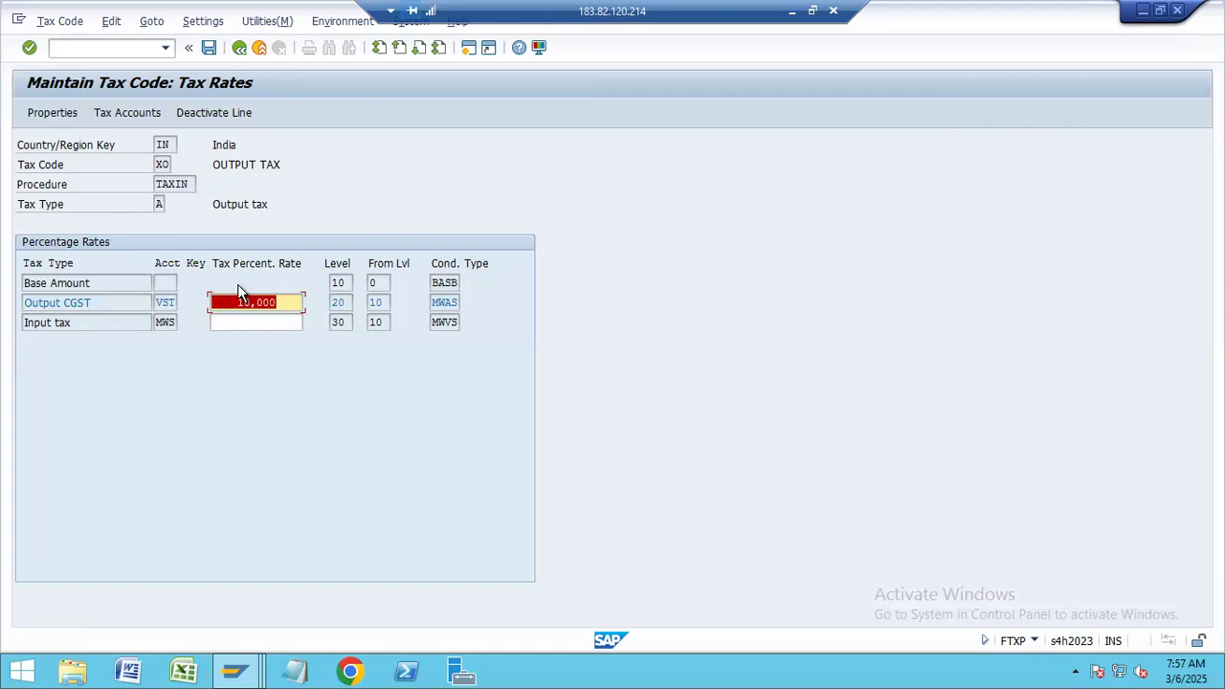
pyautogui.press('F3')
pyautogui.press('F3')
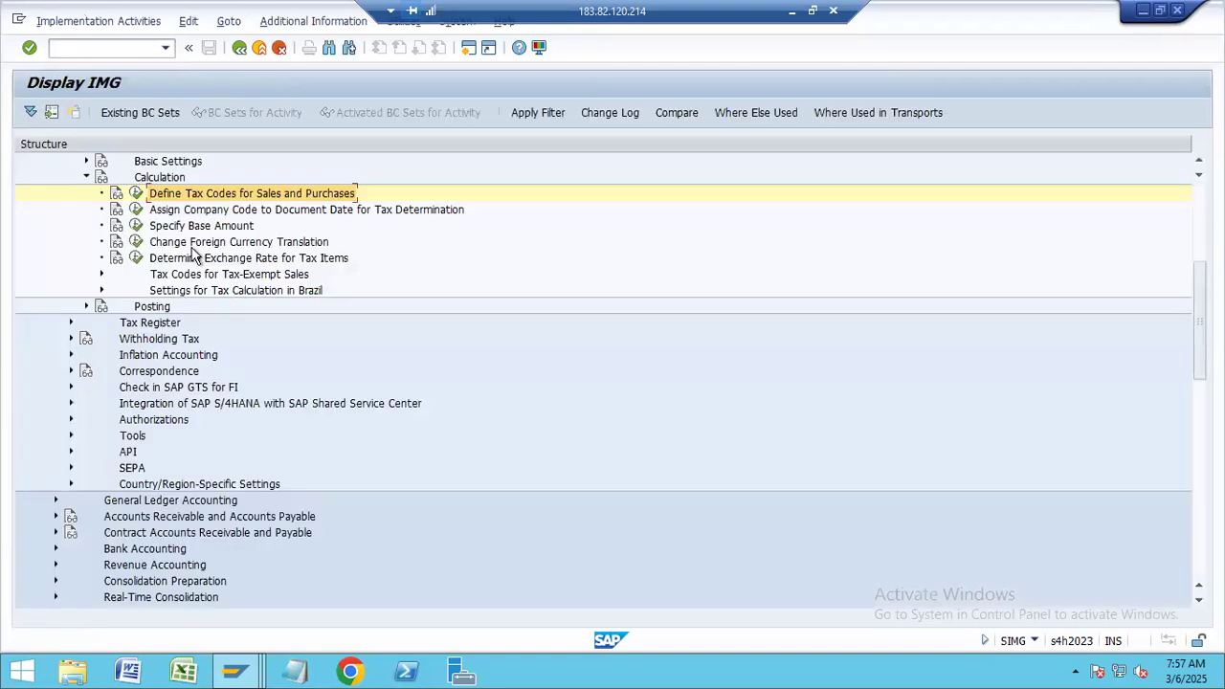
# - Reopen Define Tax Codes for Sales and Purchases for country IN, and return to the IMG
pyautogui.click(136, 195)
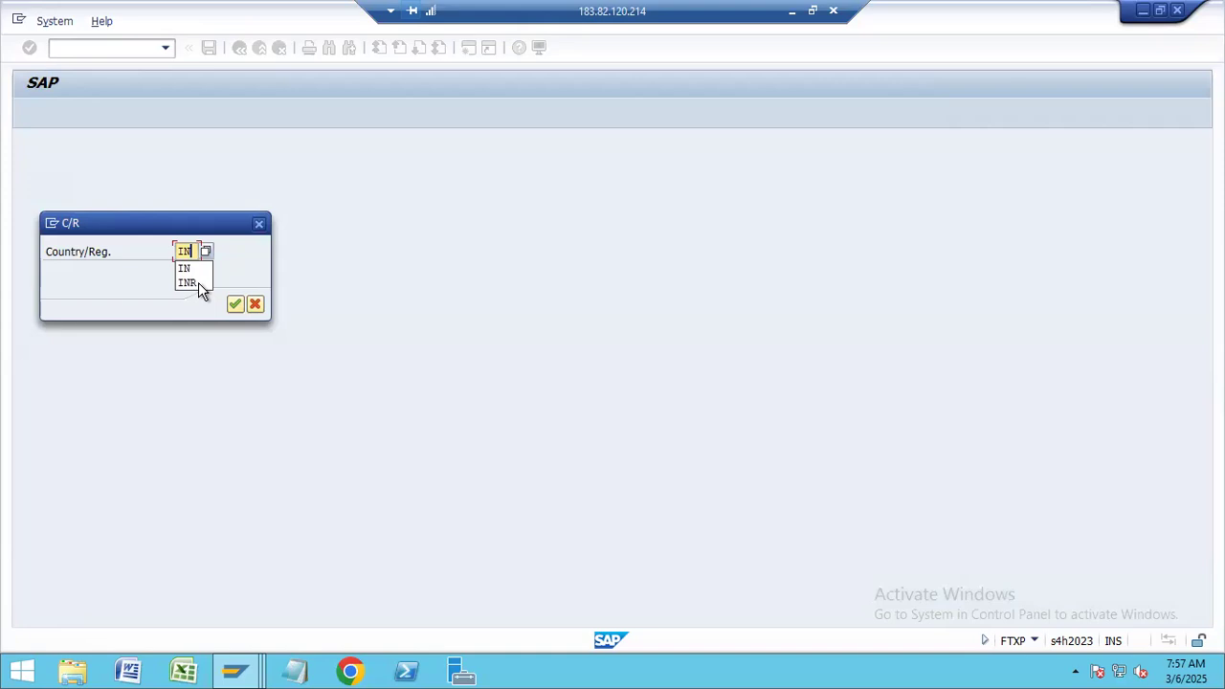
pyautogui.write('IN')
pyautogui.click(235, 303)
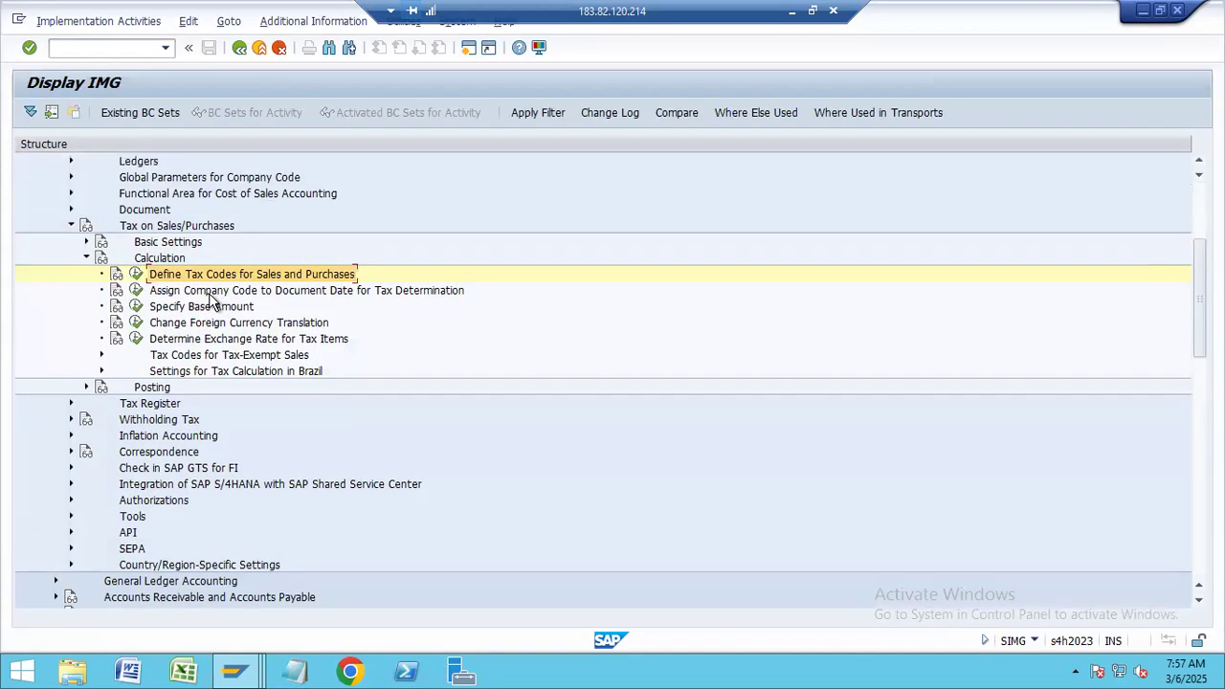
# - Expand Basic Settings, open Assign Country/Region to Calculation Procedure, and position the list at country IN
pyautogui.click(86, 290)
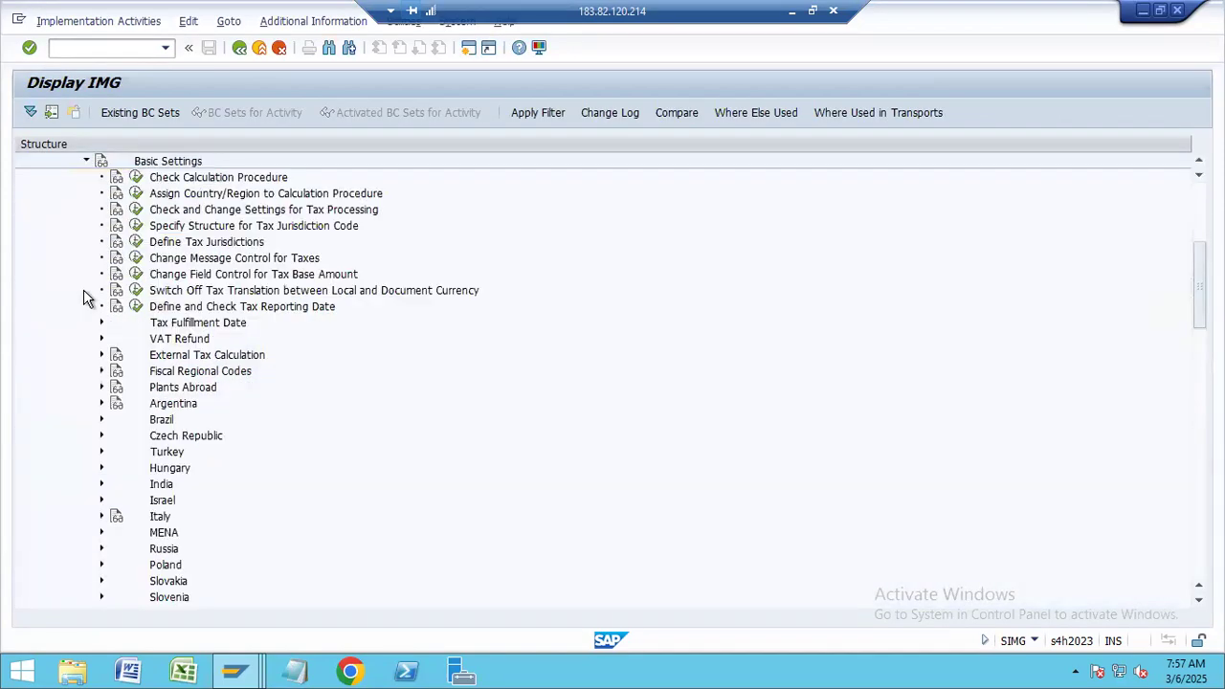
pyautogui.scroll(2, 139, 273)
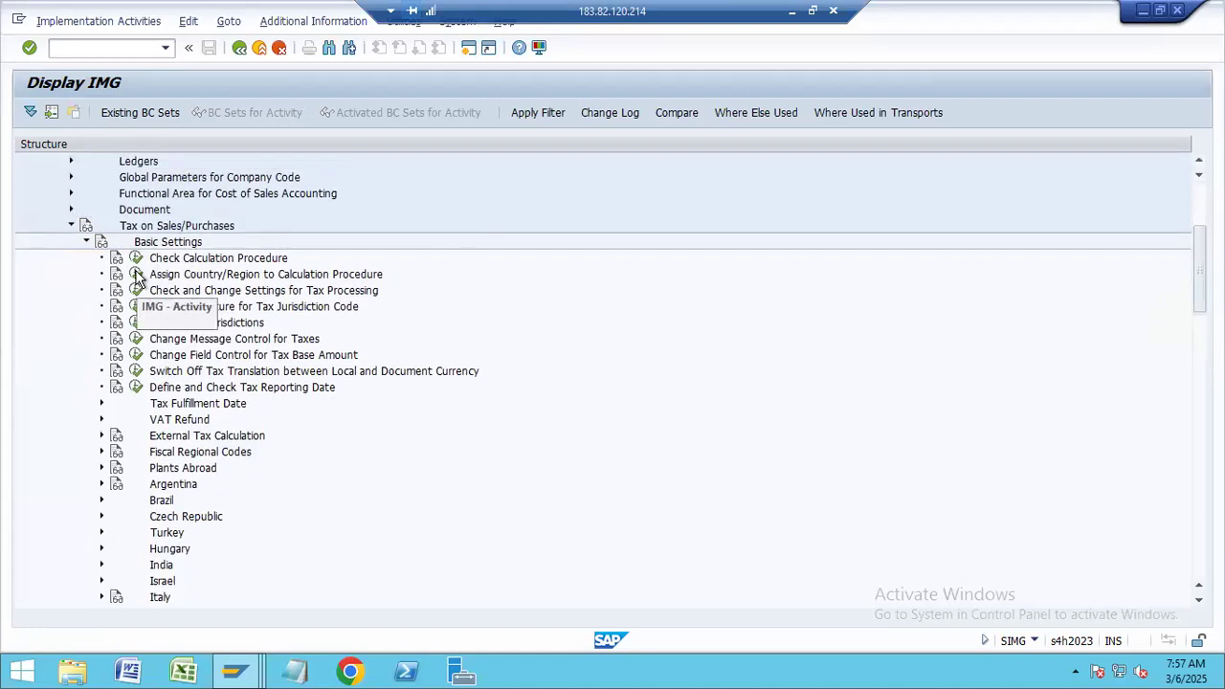
pyautogui.click(137, 275)
pyautogui.click(203, 542)
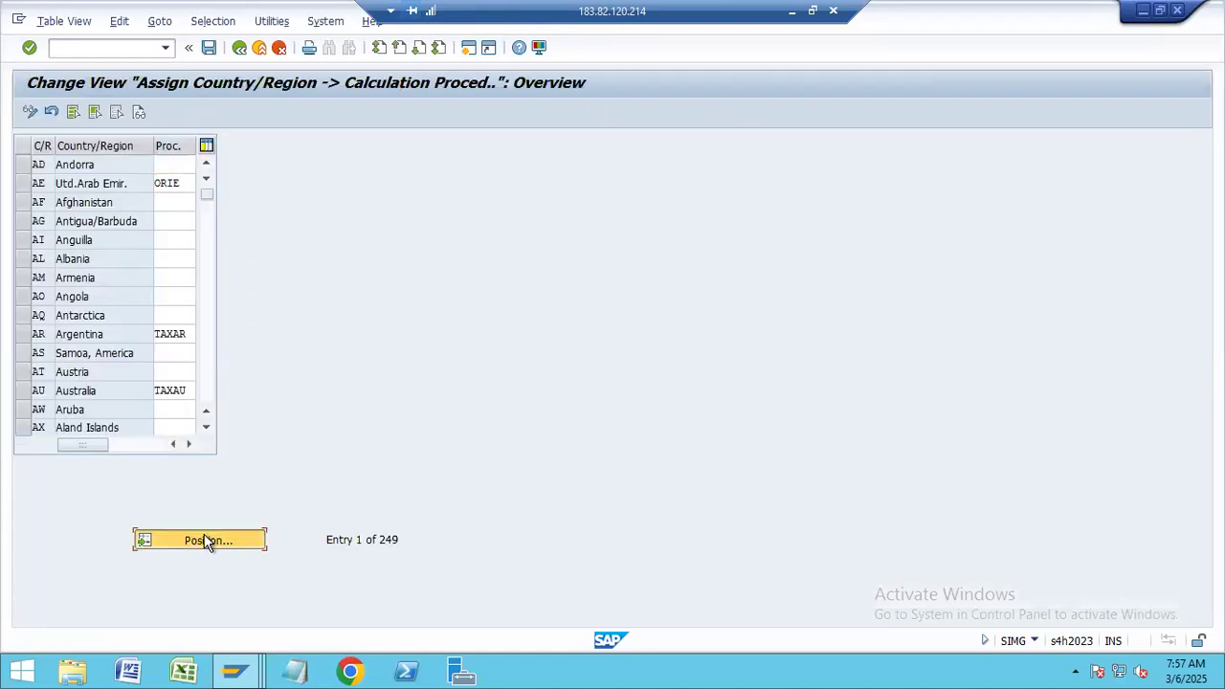
pyautogui.write('in')
pyautogui.press('Return')
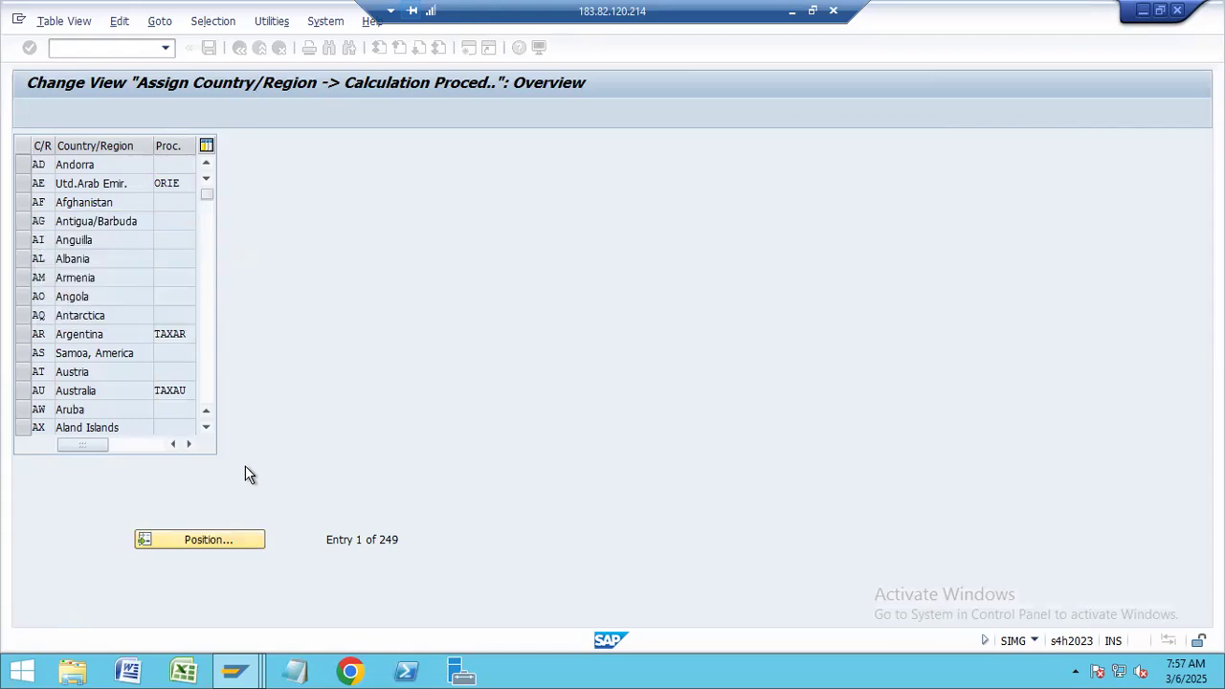
# - Search the tax procedures for XCIT and assign procedure XCITTP to India
pyautogui.press('Delete')
pyautogui.press('F4')
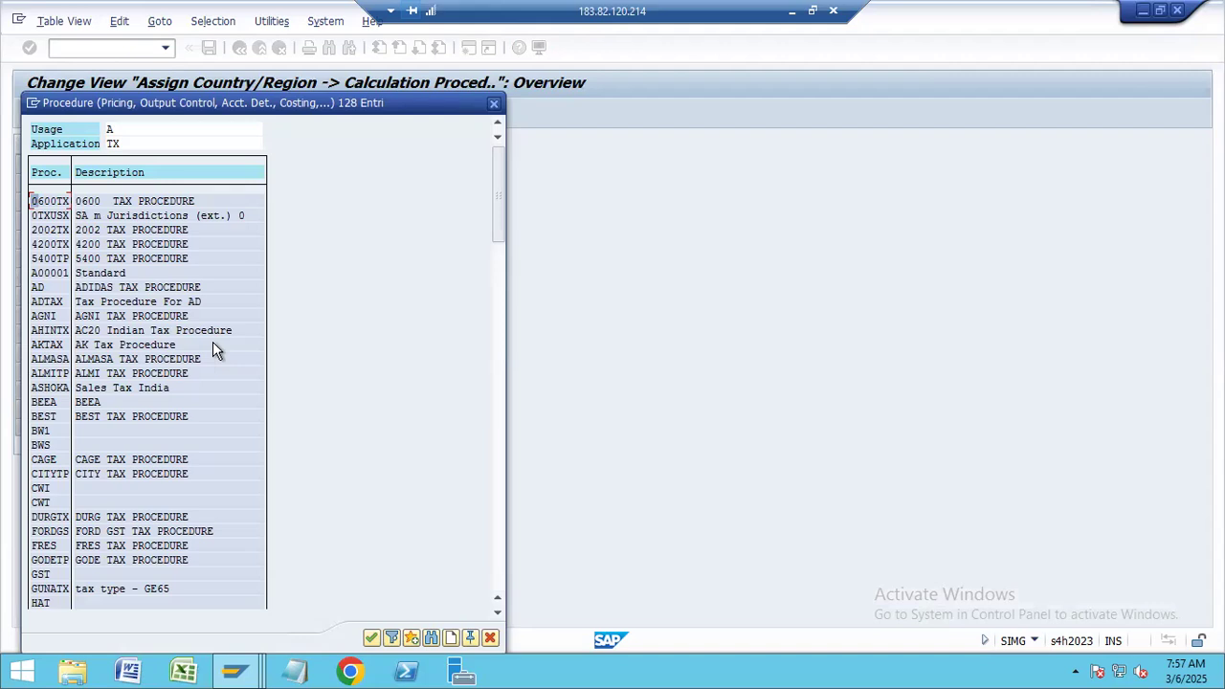
pyautogui.hotkey('ctrl', 'f')
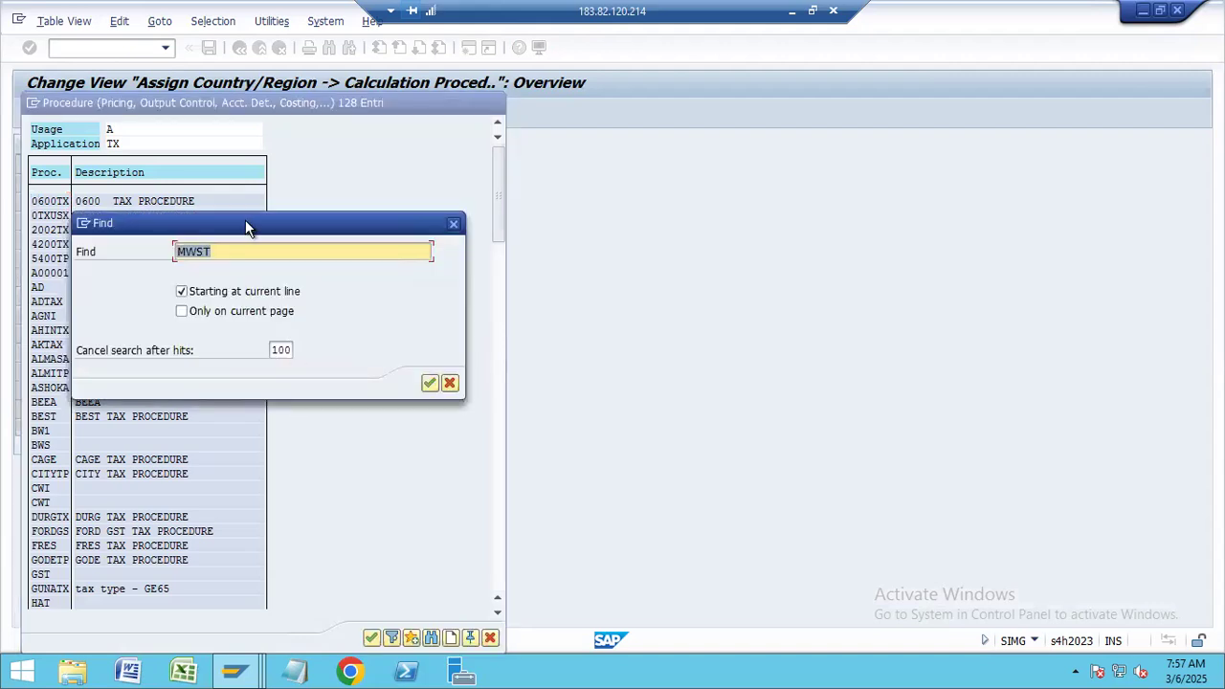
pyautogui.moveTo(251, 227); pyautogui.dragTo(382, 224)
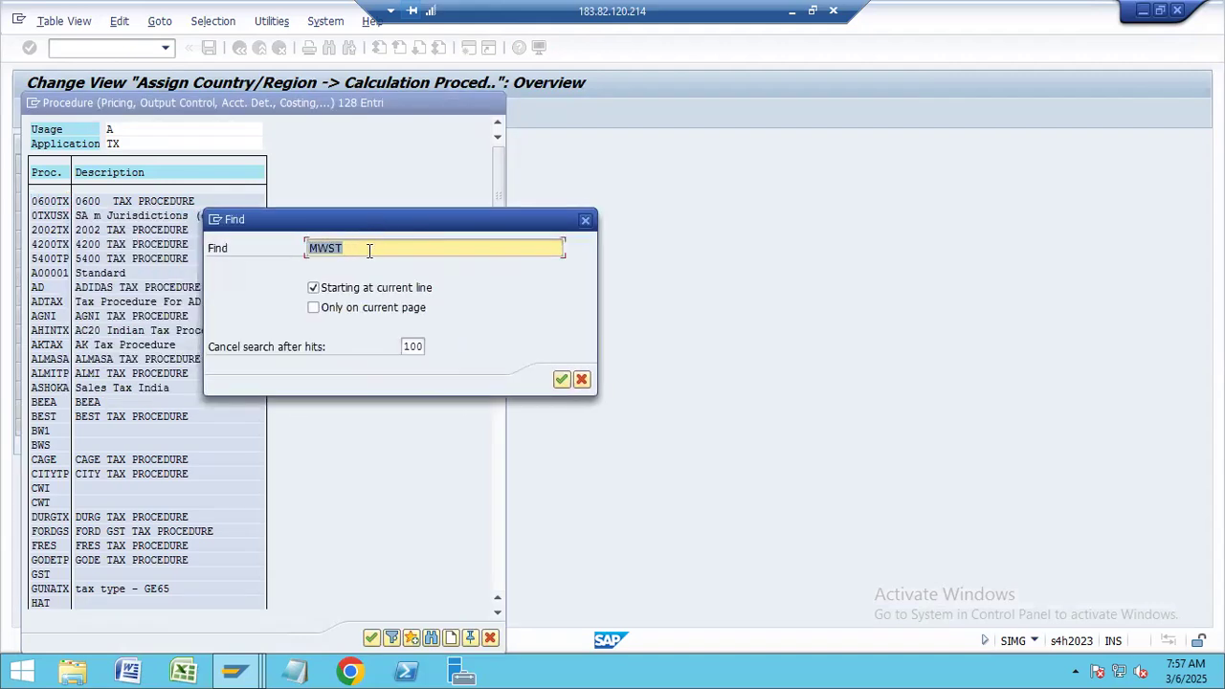
pyautogui.write('XCIT')
pyautogui.press('Return')
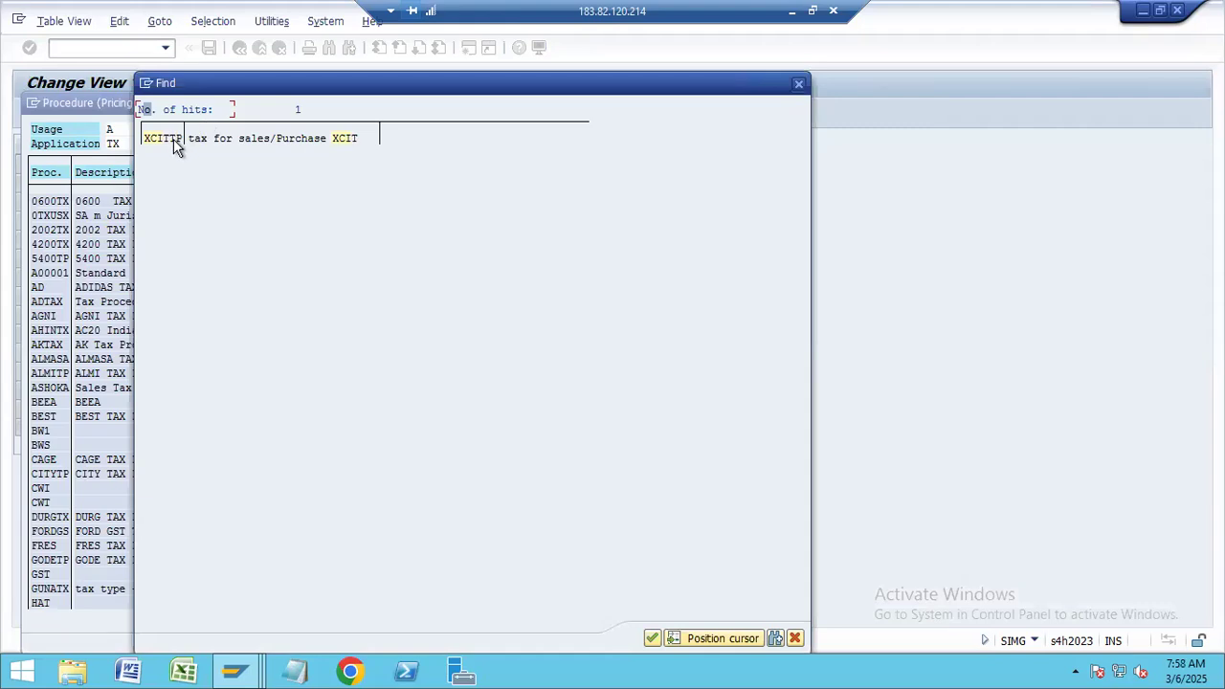
pyautogui.doubleClick(173, 142)
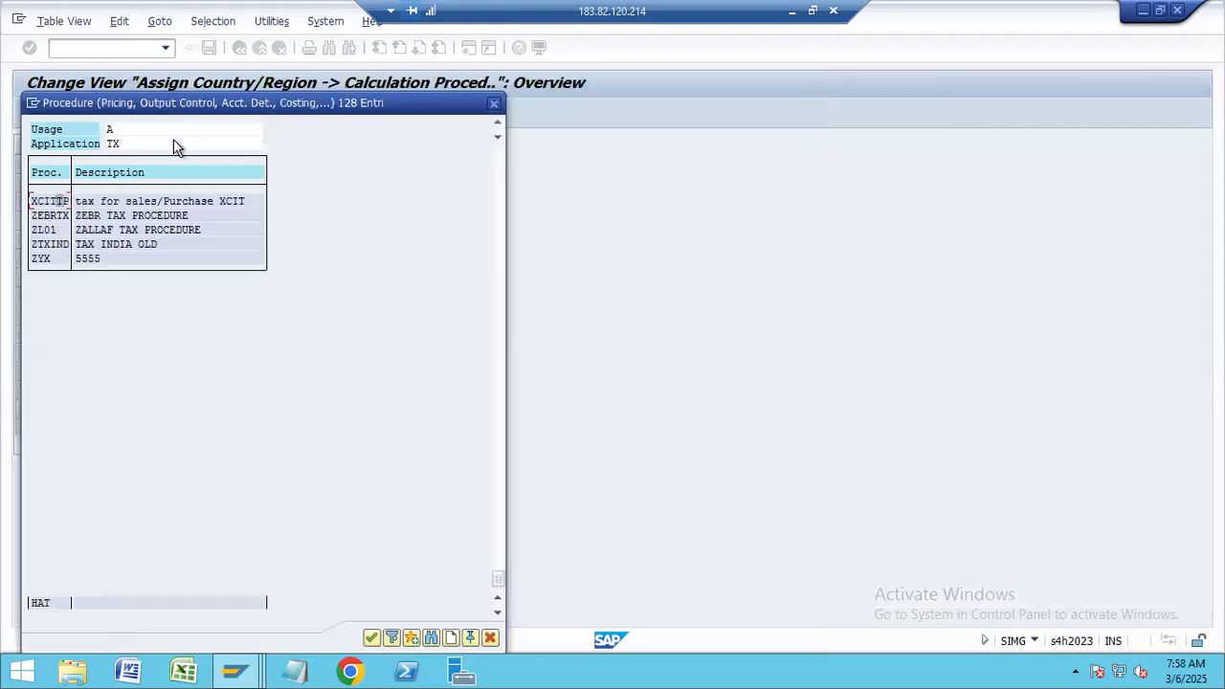
pyautogui.doubleClick(57, 204)
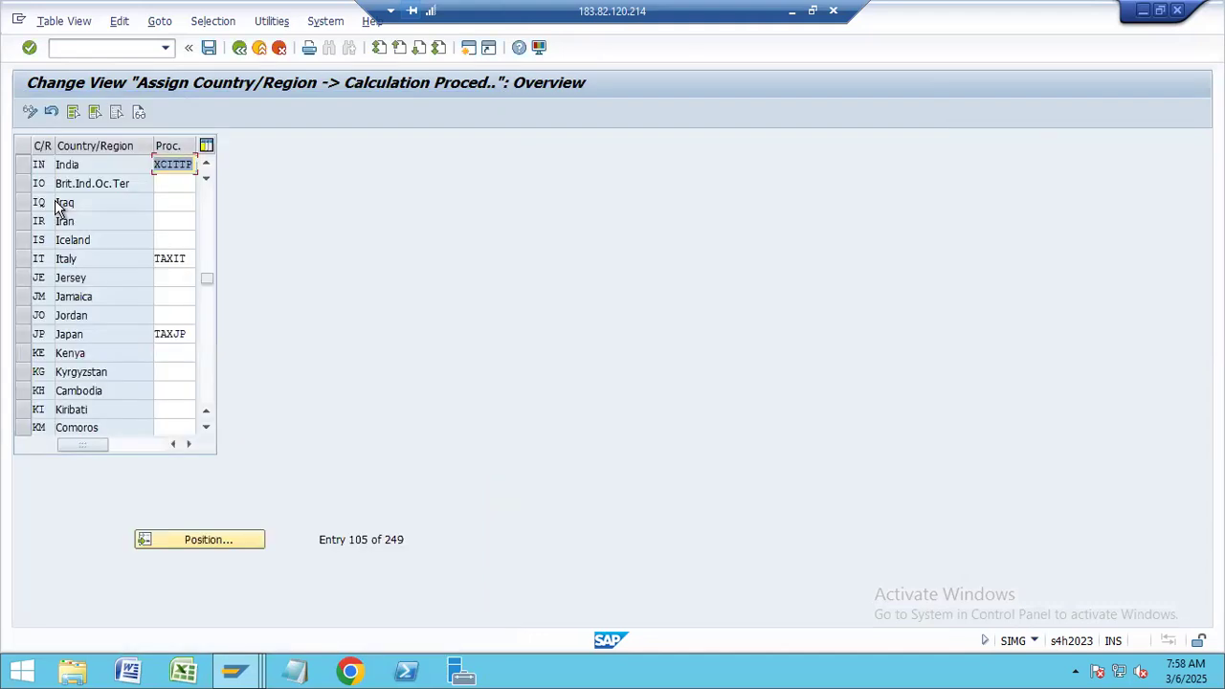
# - Save India's procedure assignment under customizing request A4HK904639 and return to the IMG
pyautogui.click(208, 50)
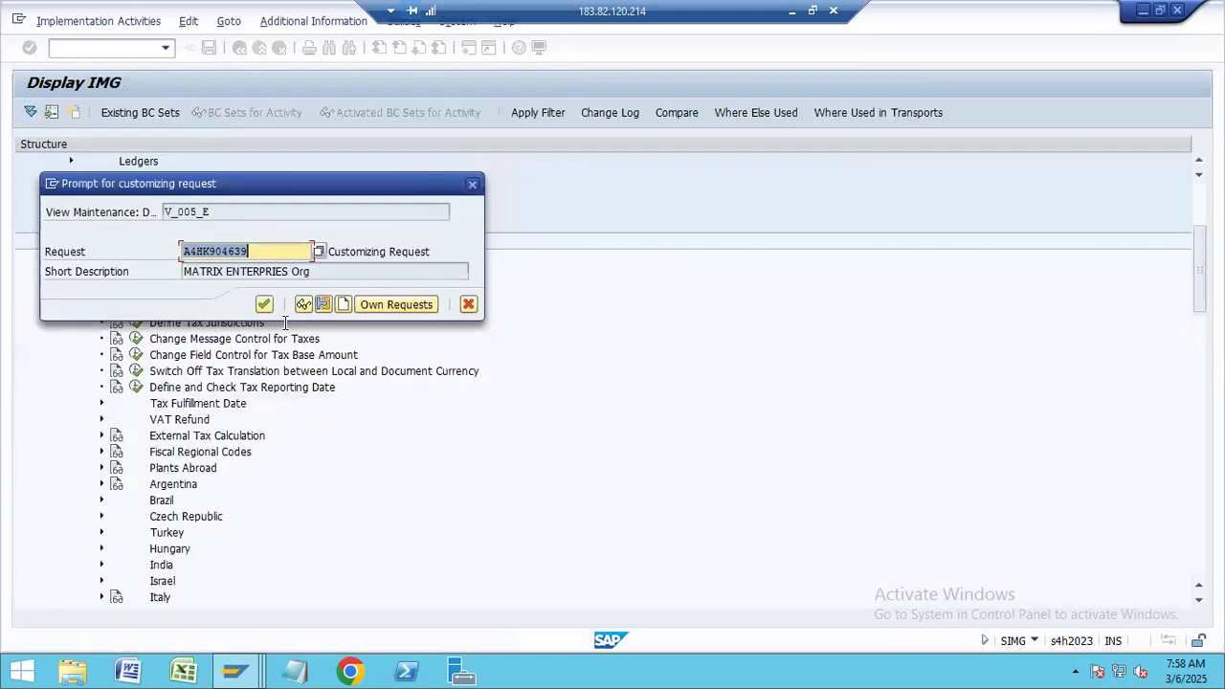
pyautogui.click(263, 306)
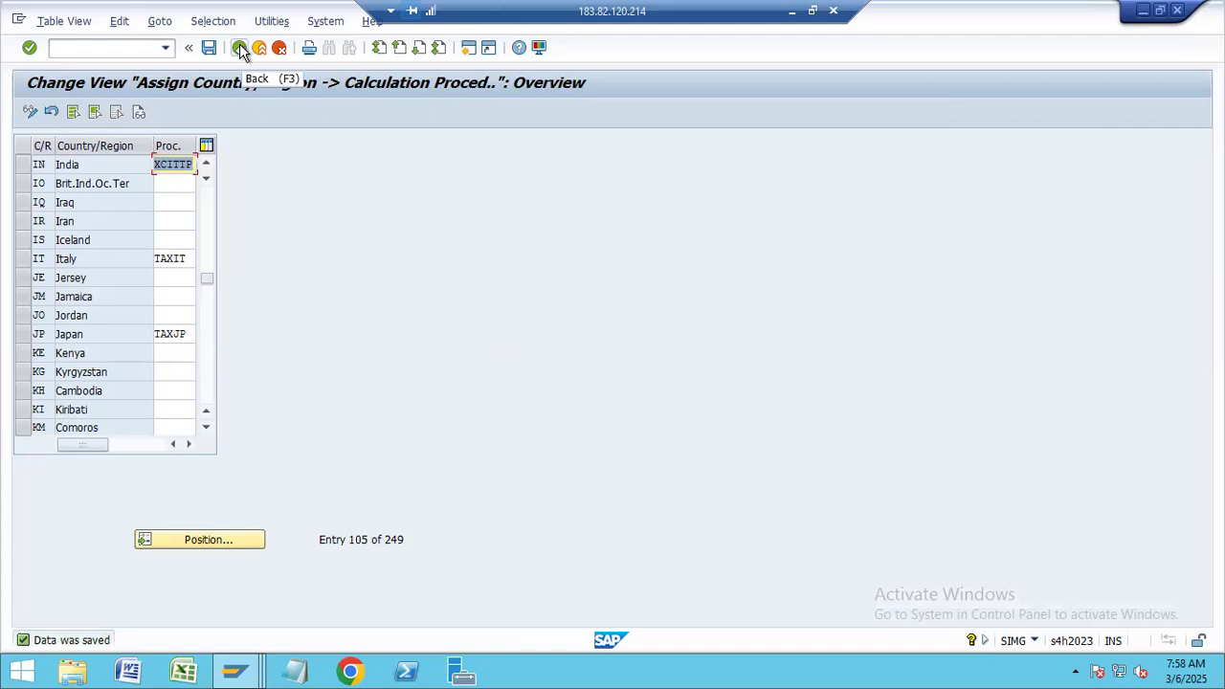
pyautogui.click(239, 48)
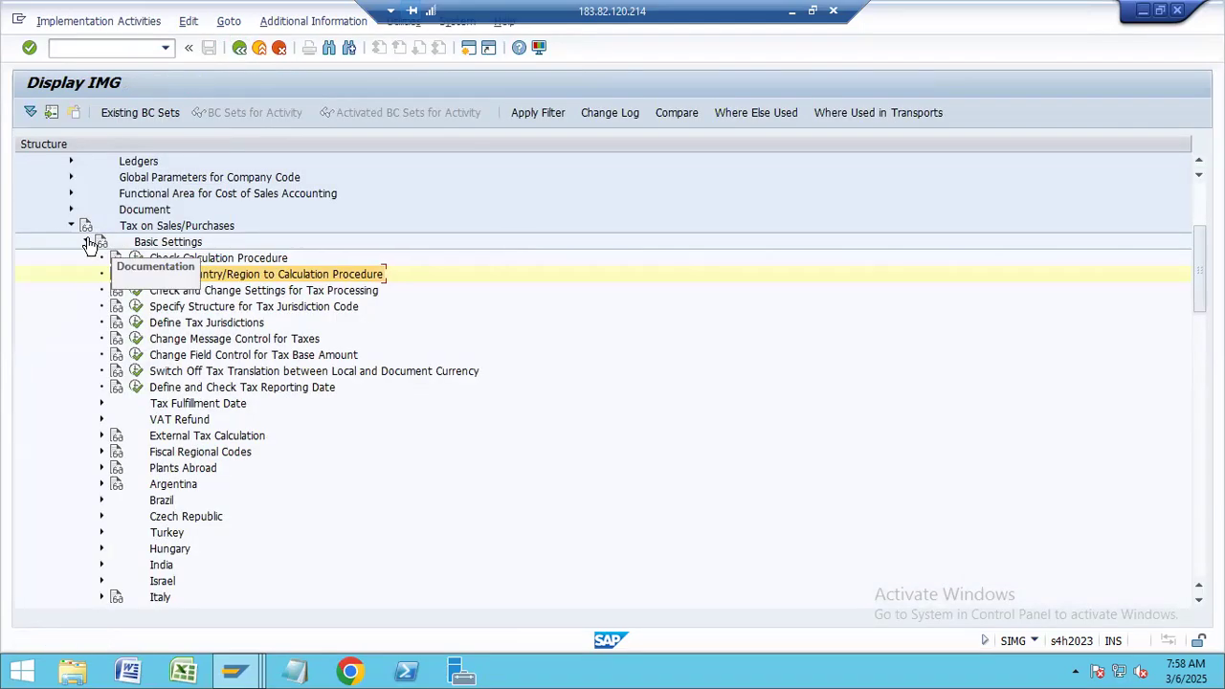
# - Collapse Basic Settings and open the percentage rates of tax code XO, OutPut Tax for XCIT, for country IN
pyautogui.click(86, 241)
pyautogui.click(137, 274)
pyautogui.write('IN')
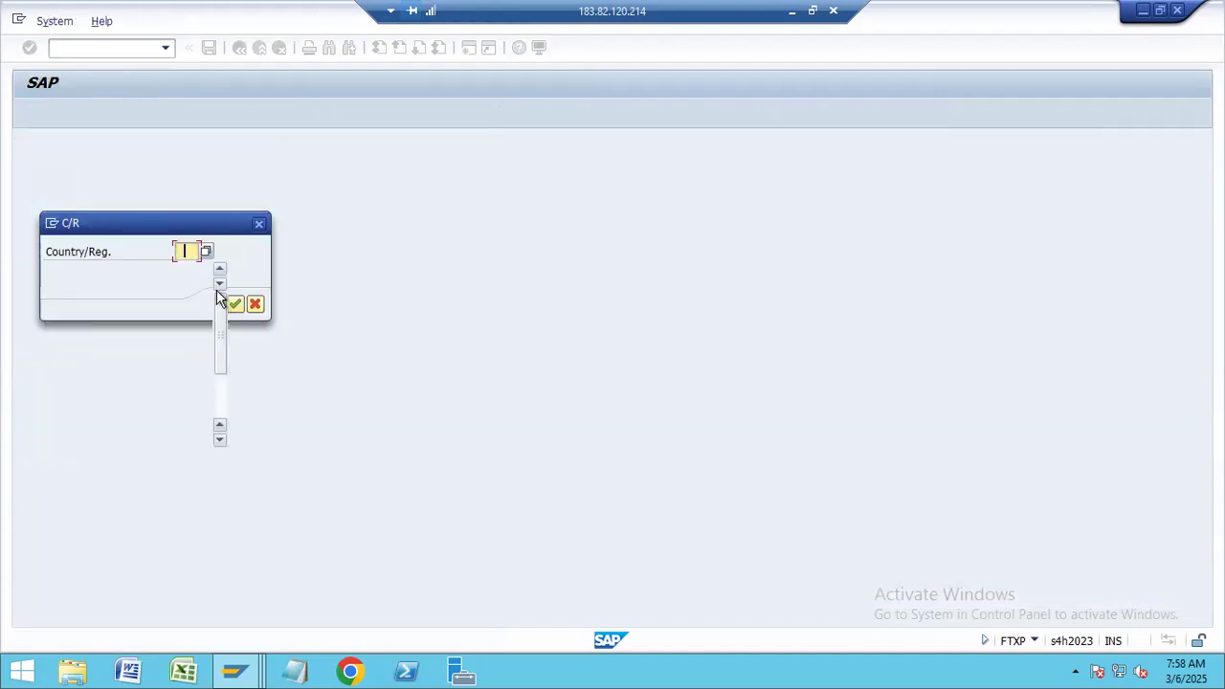
pyautogui.click(234, 305)
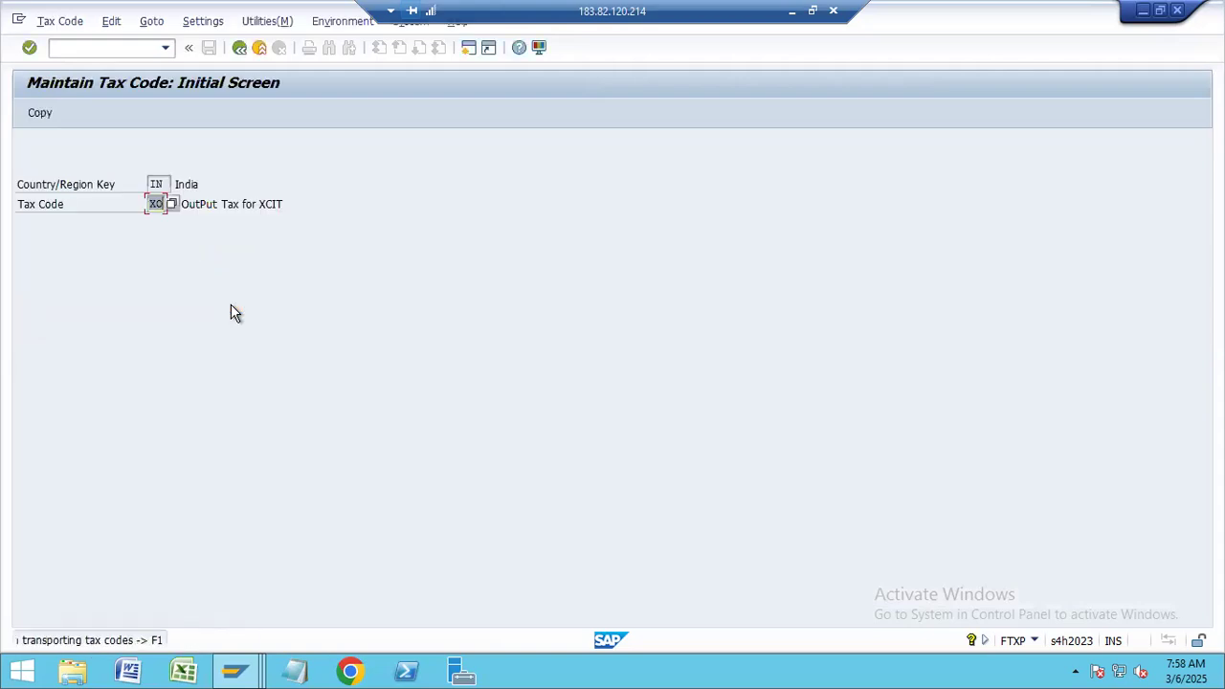
pyautogui.click(170, 204)
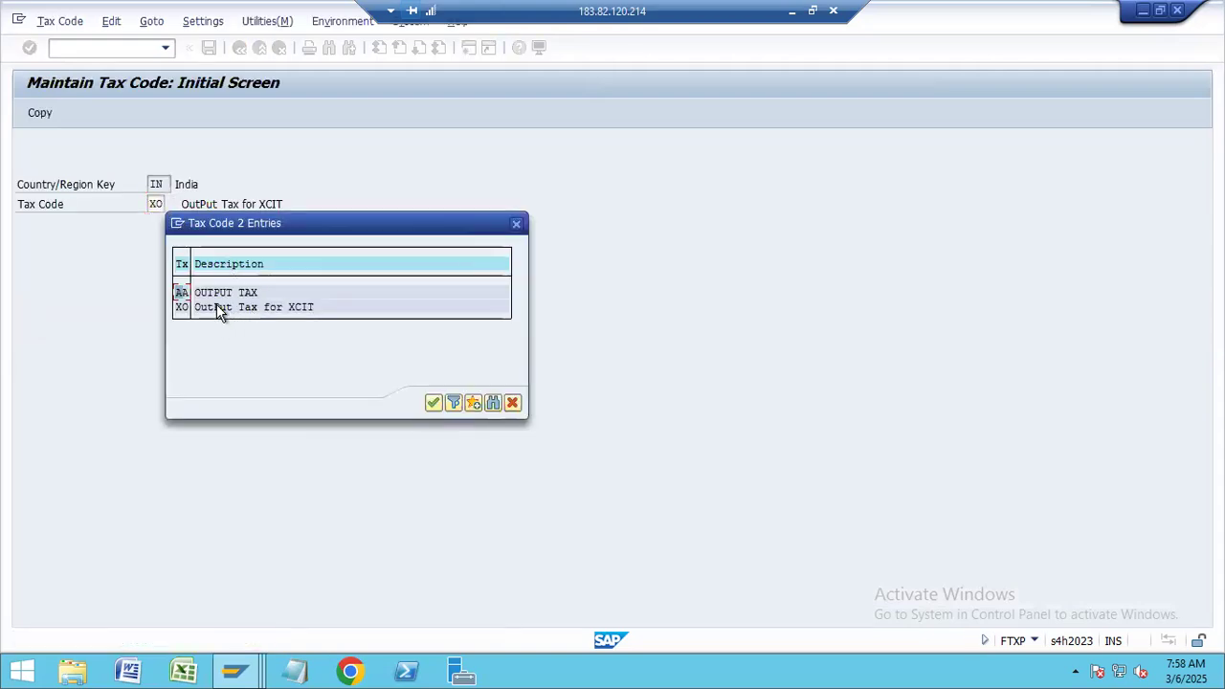
pyautogui.doubleClick(185, 306)
pyautogui.press('Return')
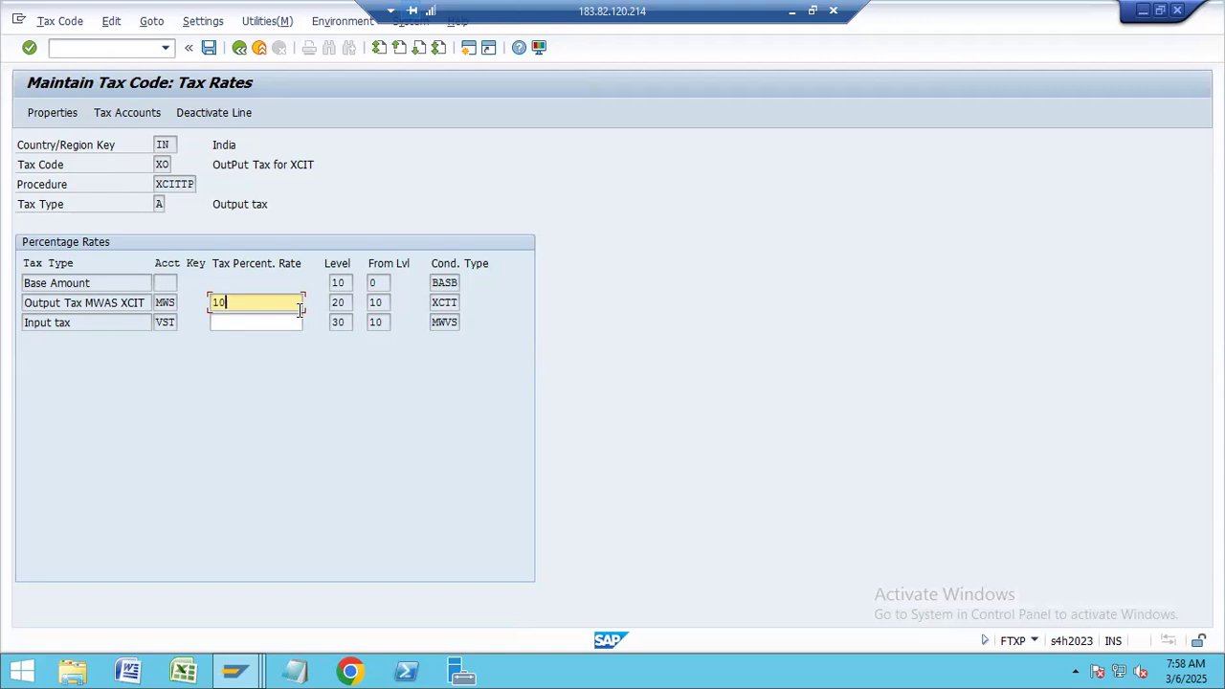
# - Try to set the Output Tax MWAS XCIT rate of tax code XO to 10 percent and save it
pyautogui.press('Return')
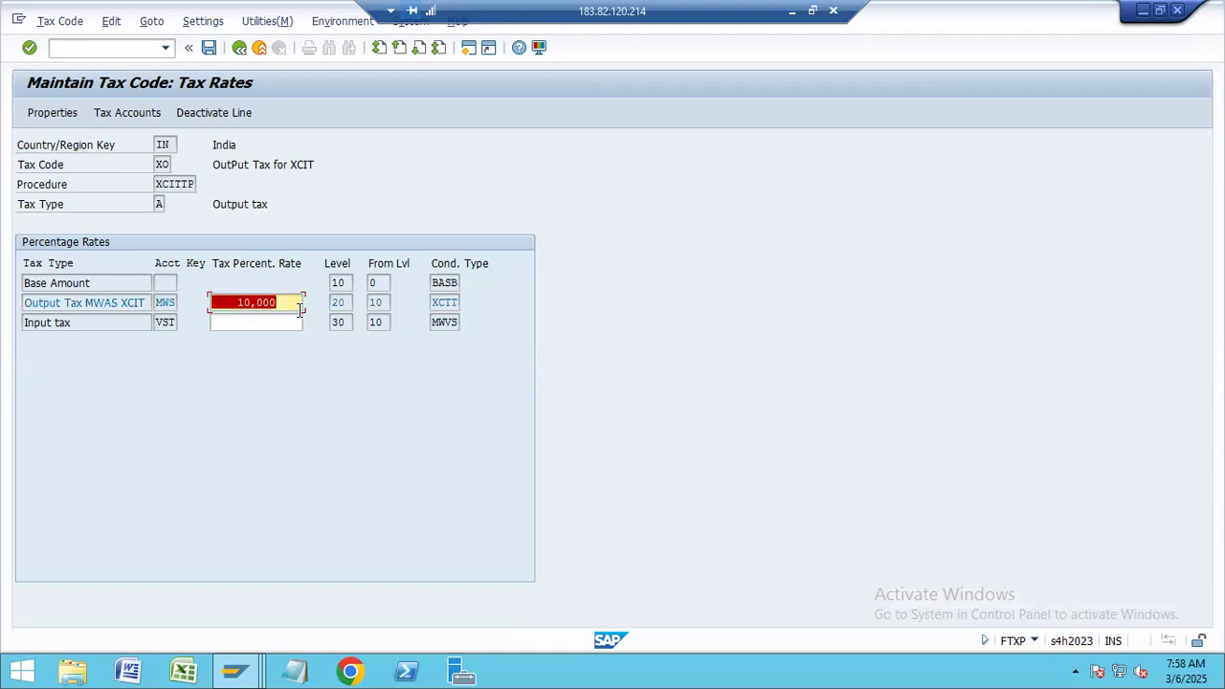
pyautogui.press('F3')
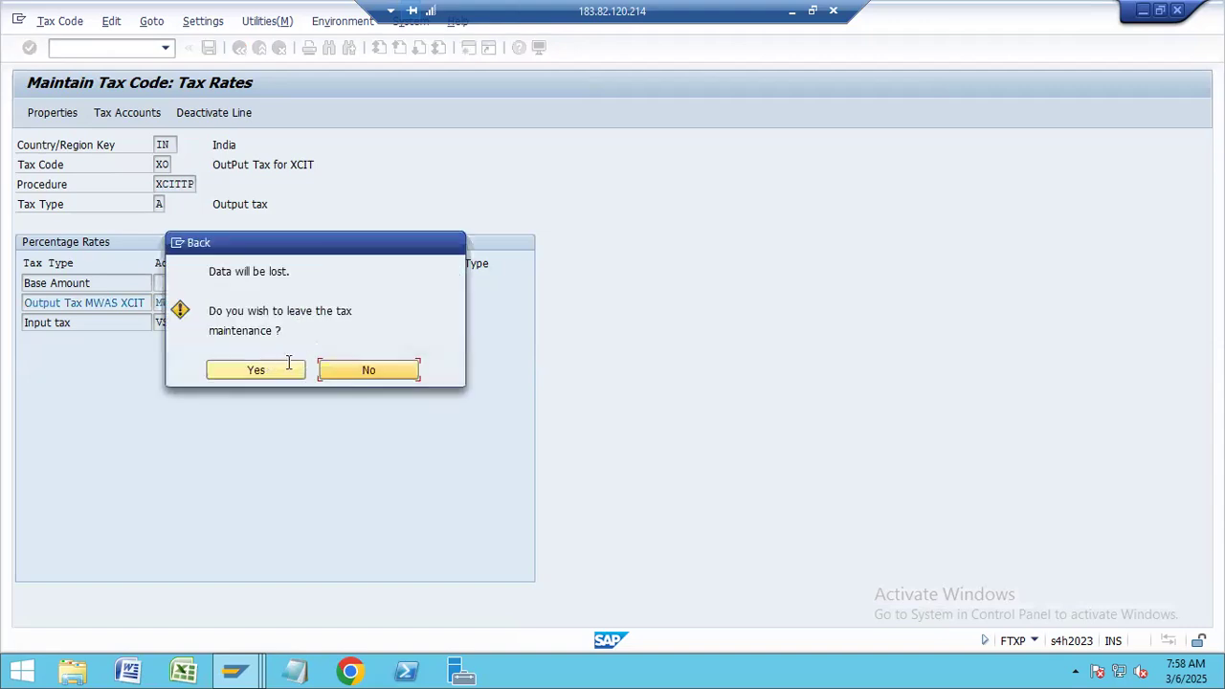
pyautogui.click(381, 375)
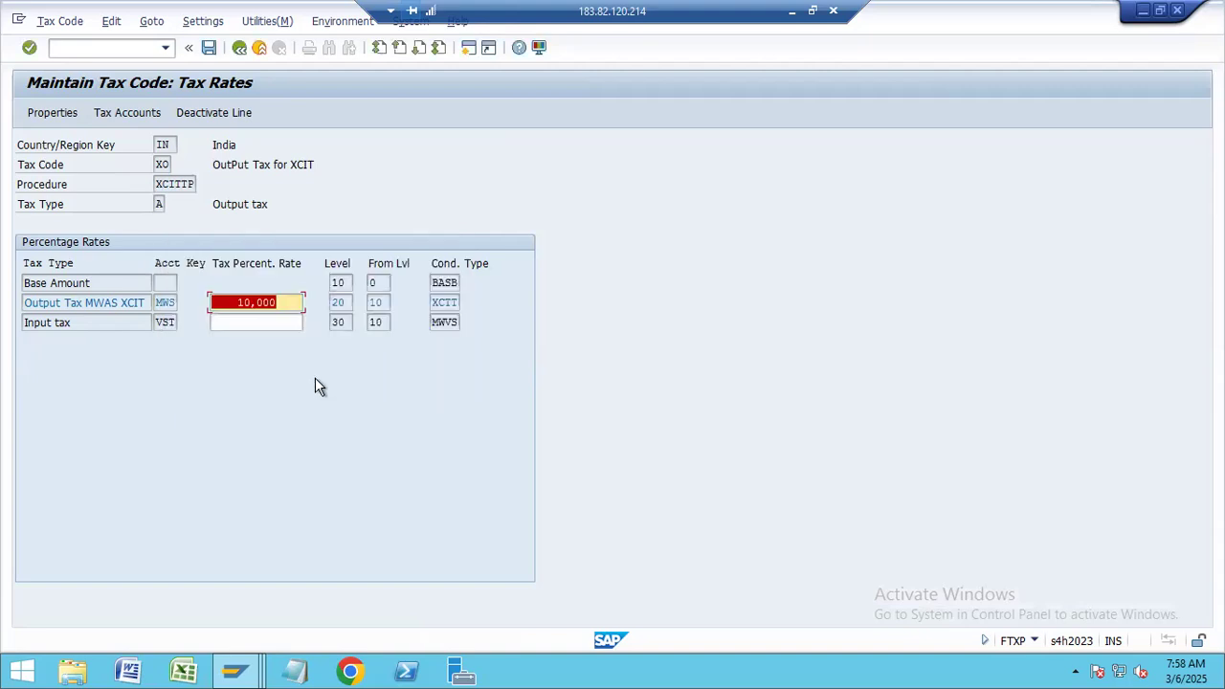
pyautogui.hotkey('ctrl', 's')
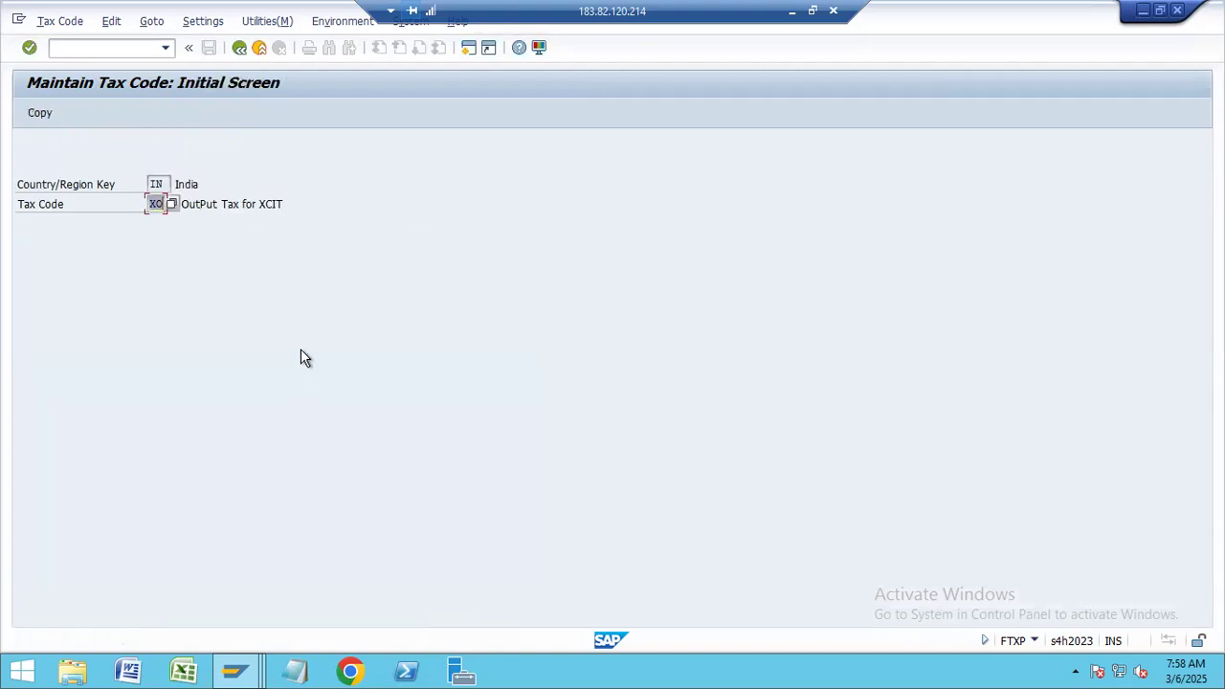
# - Reopen tax code XO to check its percentage rates, and return to the IMG
pyautogui.press('Return')
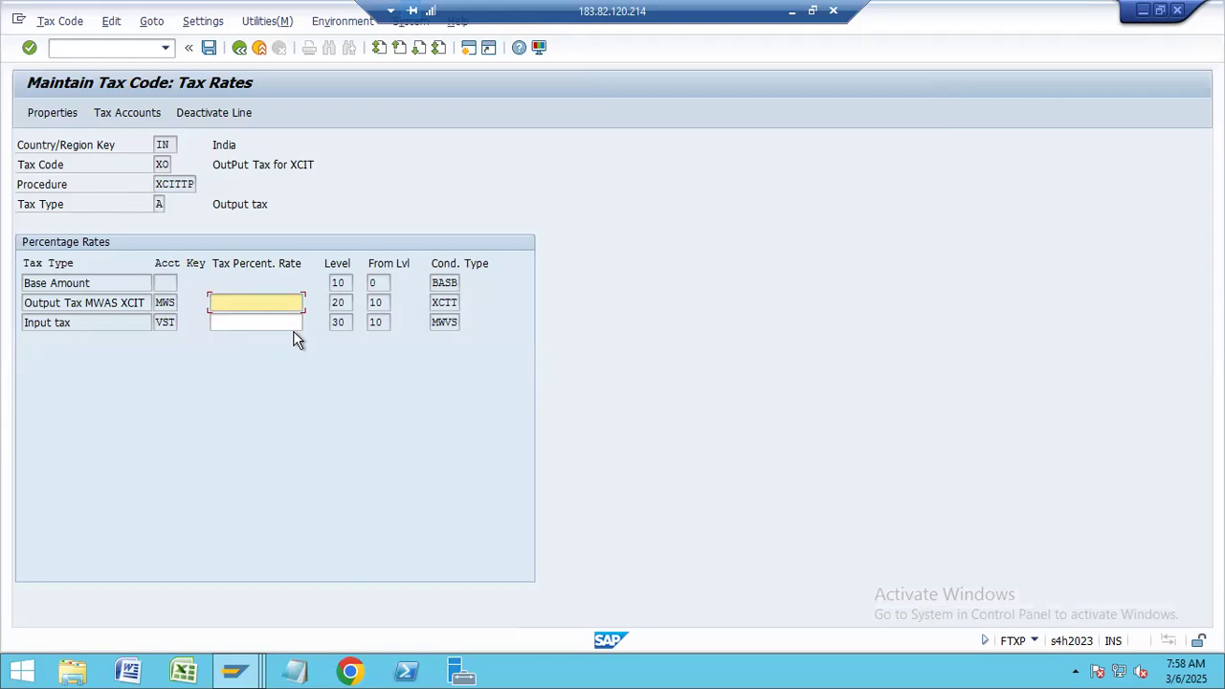
pyautogui.press('F3')
pyautogui.press('F3')
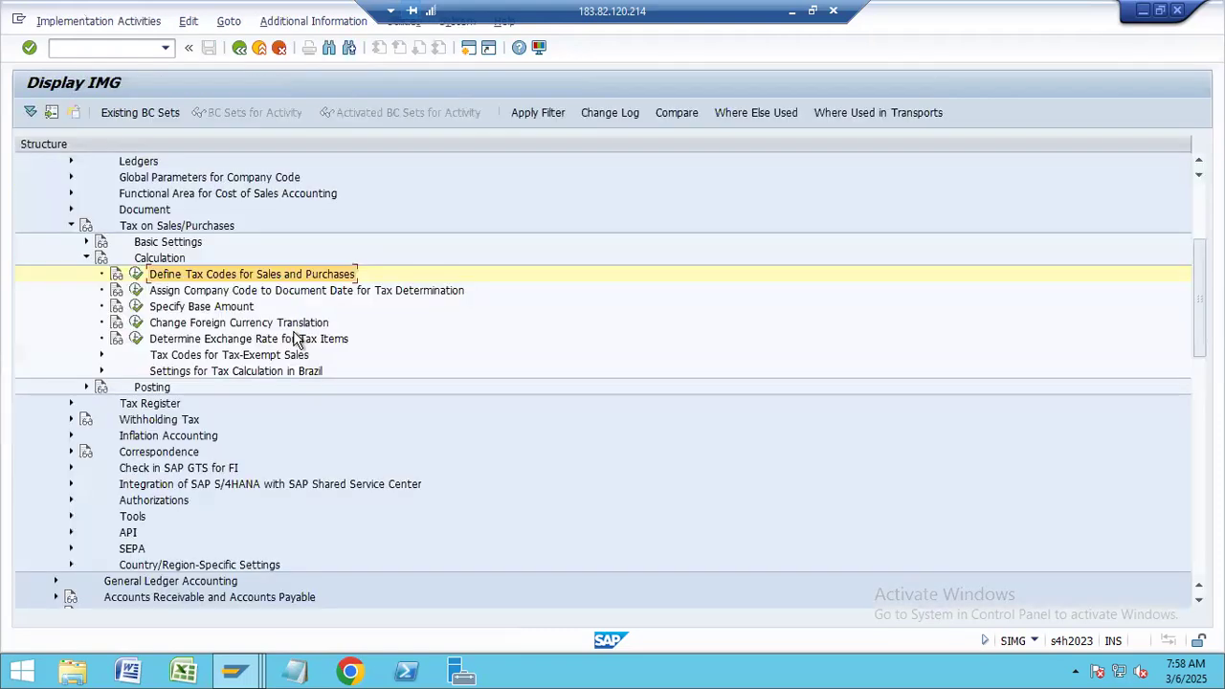
# - Expand Posting under Tax on Sales/Purchases, select the Define Tax Accounts activity, and leave the IMG
pyautogui.click(85, 388)
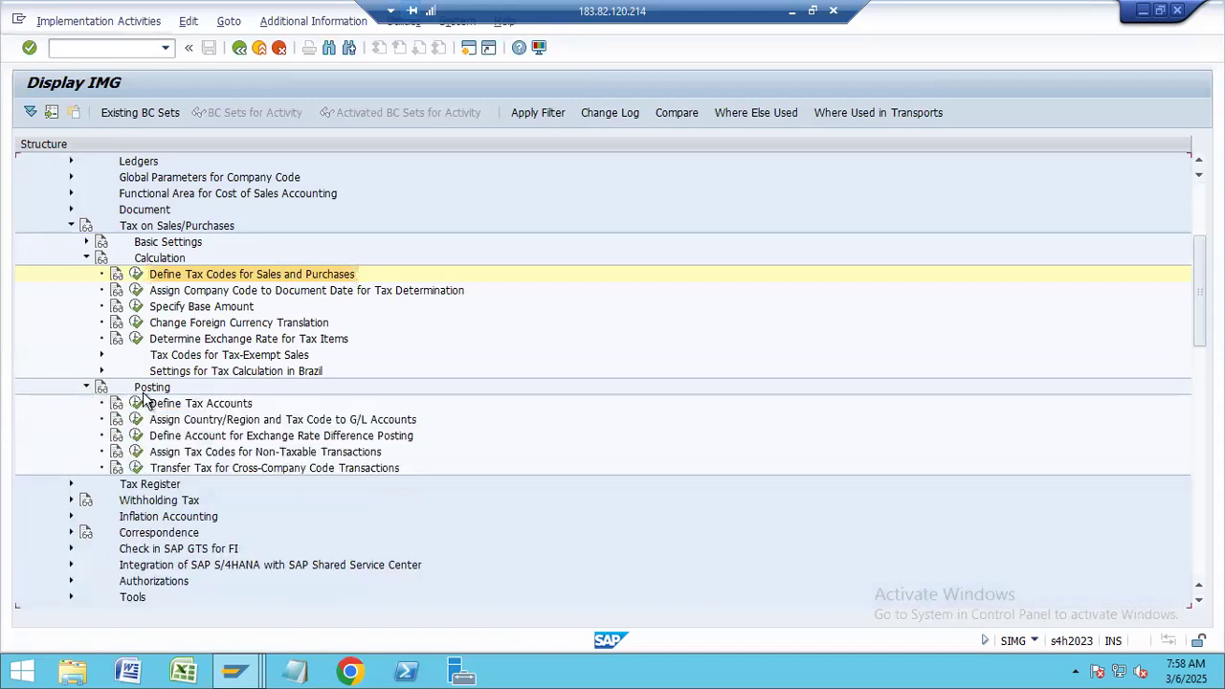
pyautogui.click(180, 404)
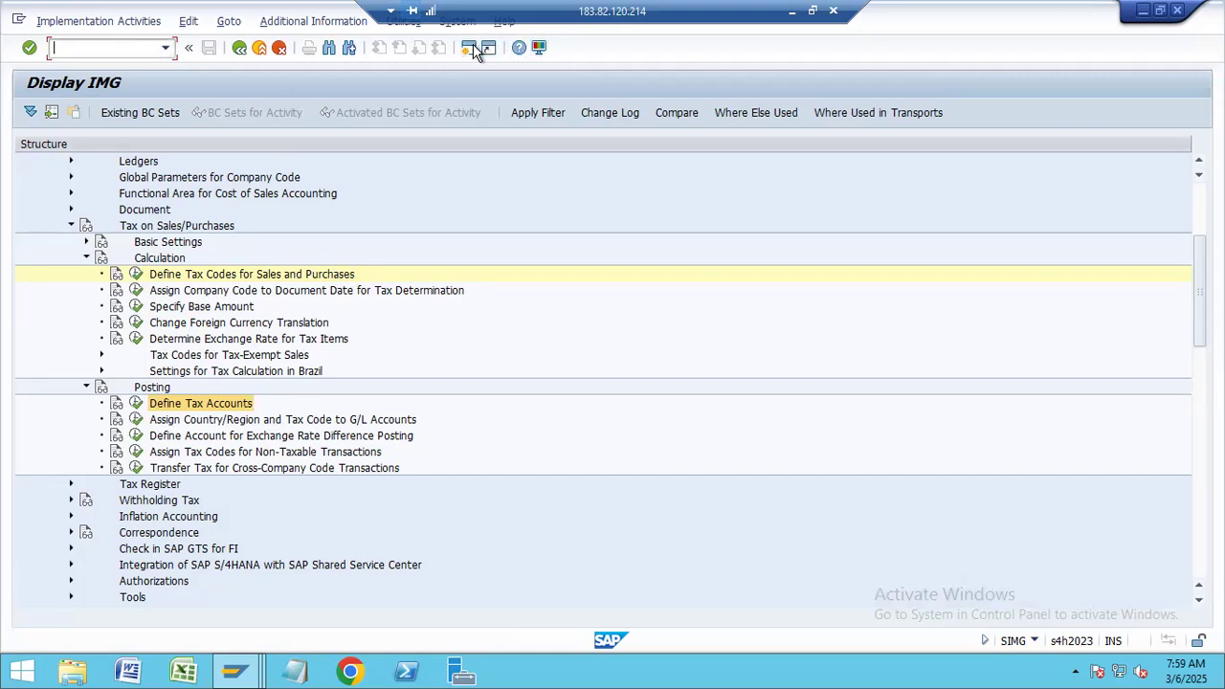
pyautogui.press('F3')
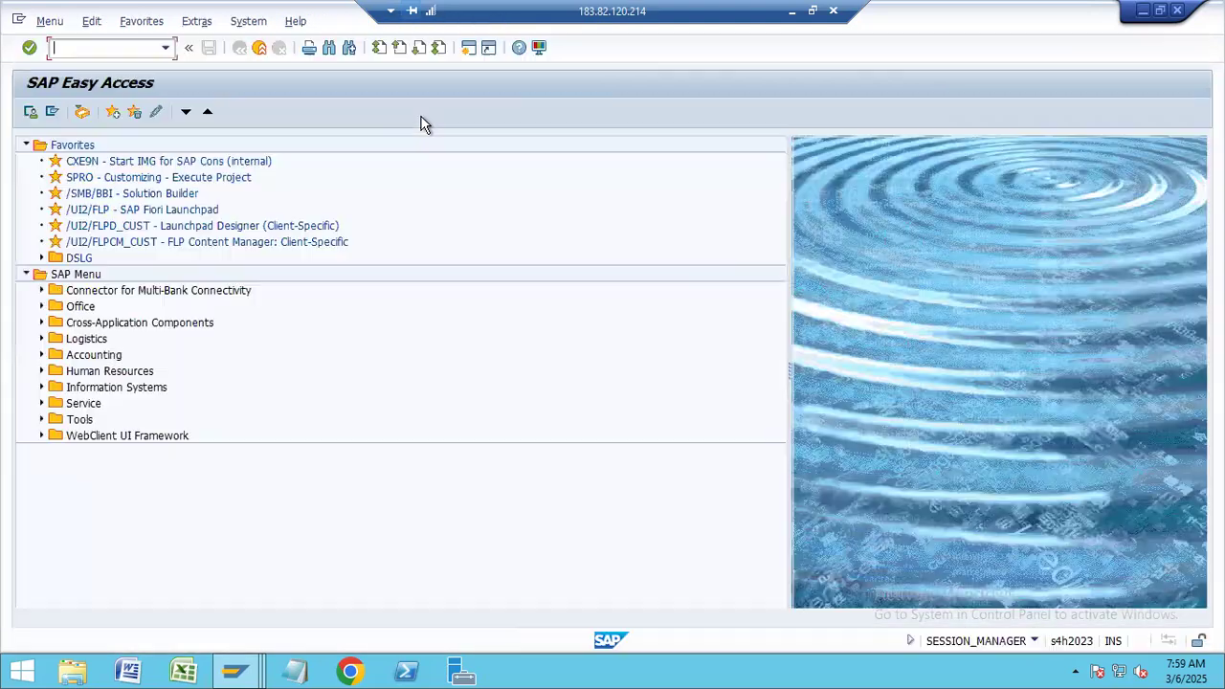
# - Open material NIS1-CYCLE in transaction MM02 with the preselected views for plant NISP, sales organization NISO and distribution channel ND
pyautogui.write('mm02')
pyautogui.press('Return')
pyautogui.press('Return')
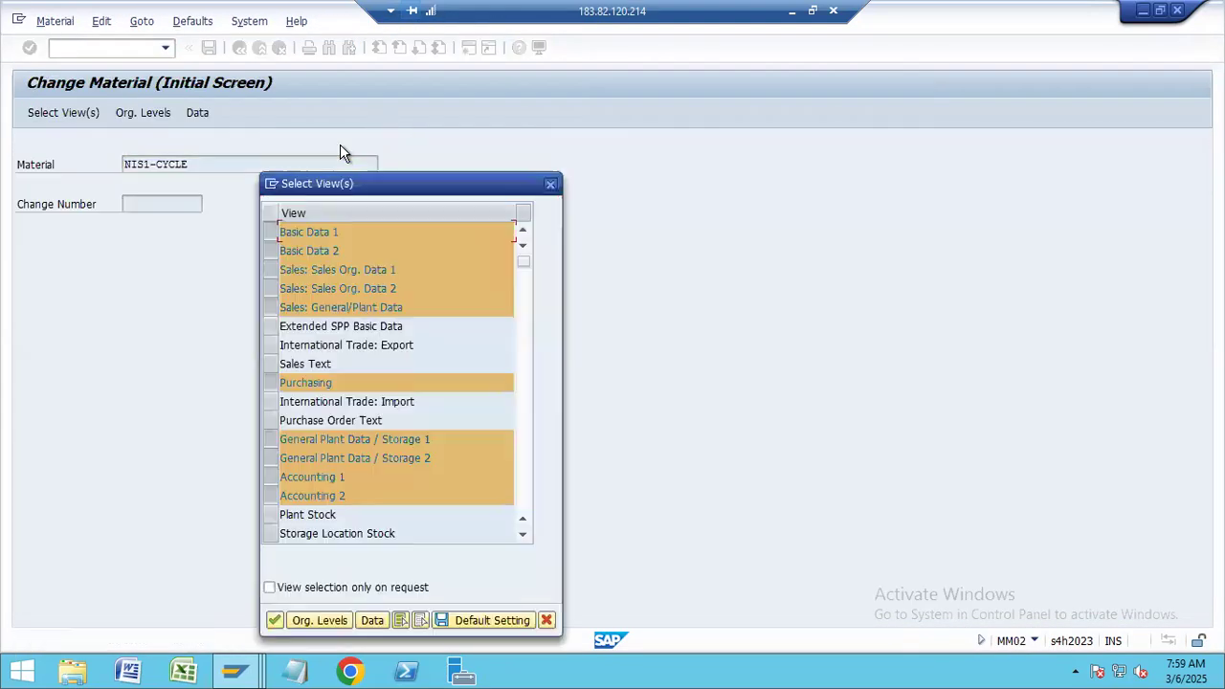
pyautogui.press('Return')
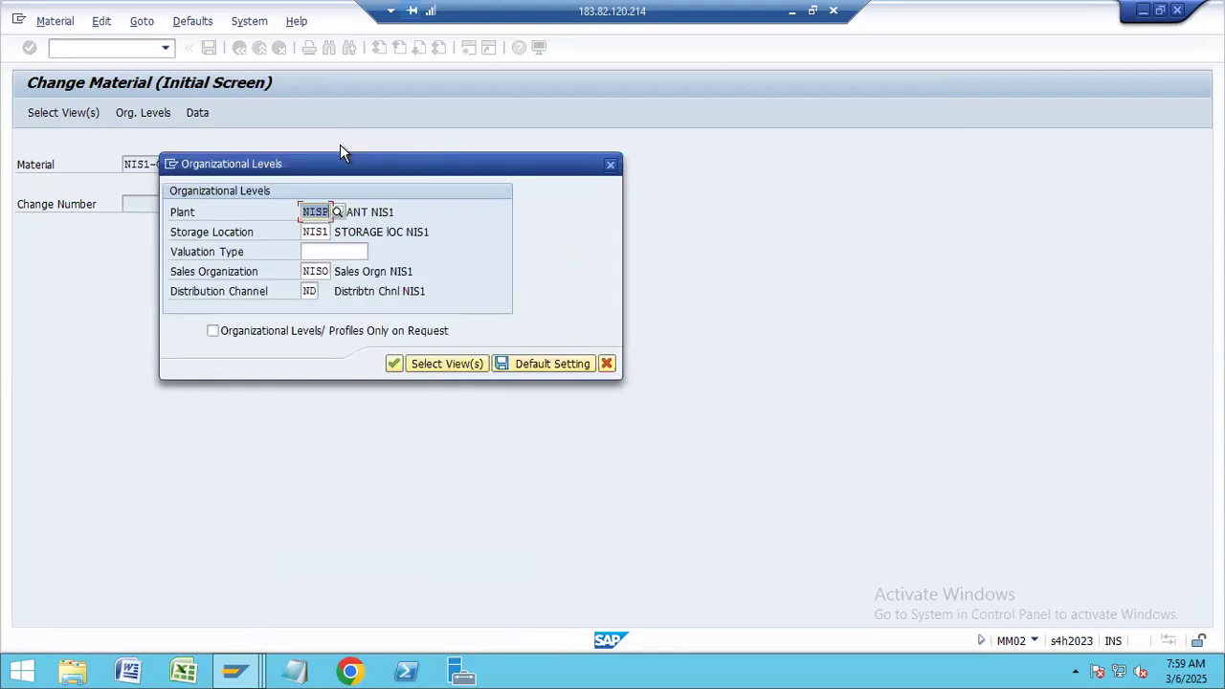
pyautogui.press('Return')
pyautogui.press('Return')
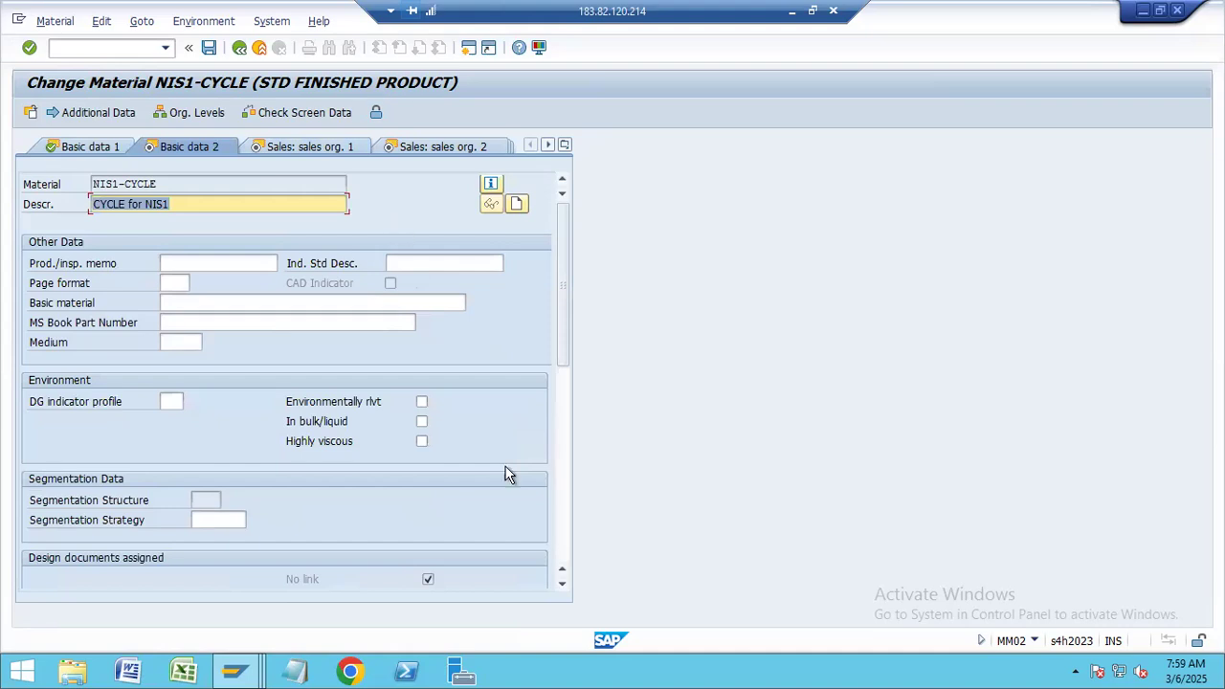
# - Review the material's tax classification data in the Sales: sales org. 1 view, and exit to SAP Easy Access
pyautogui.click(568, 507)
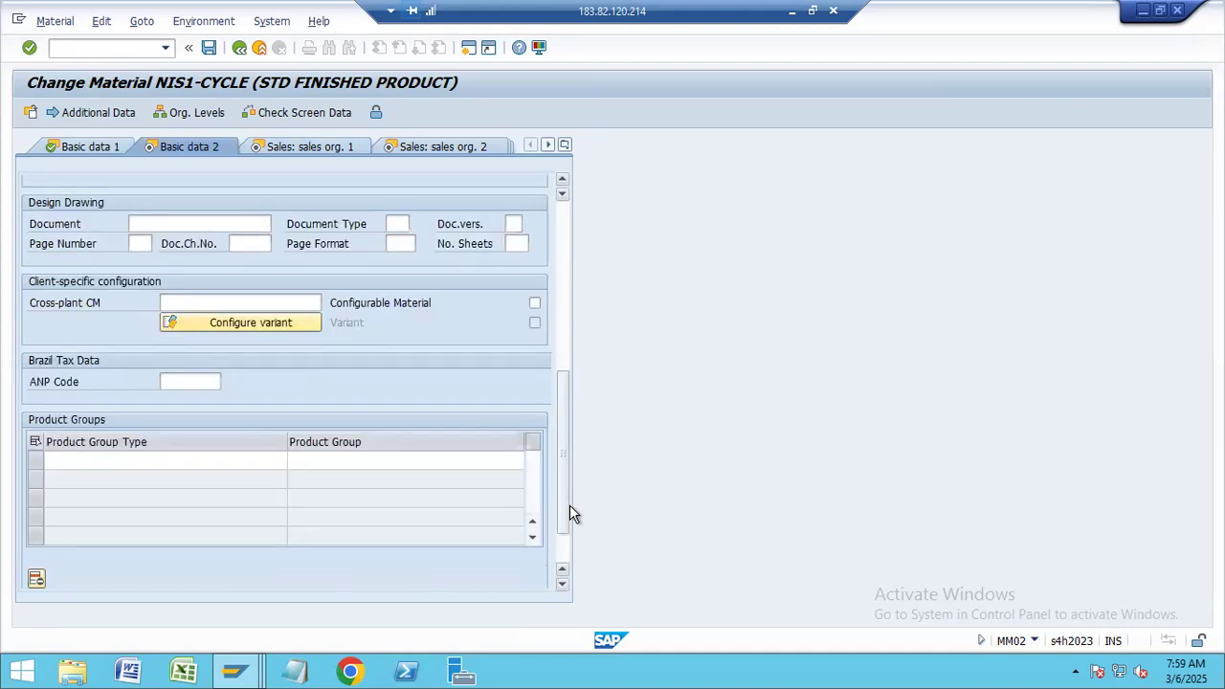
pyautogui.press('Return')
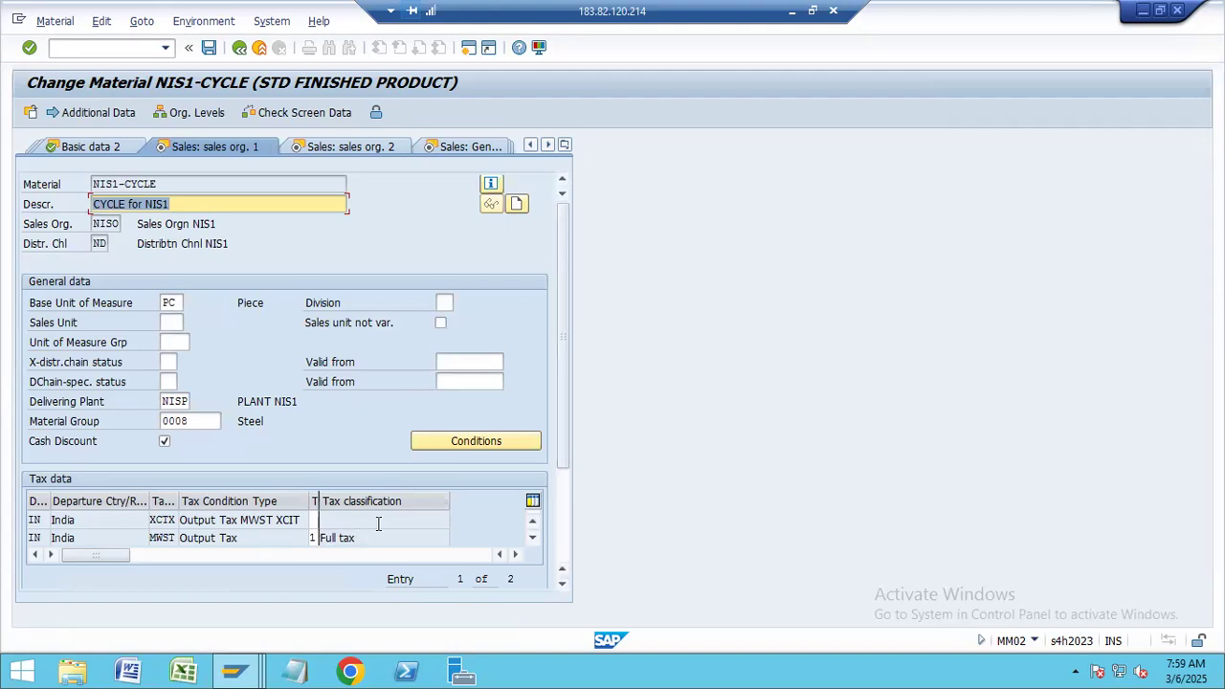
pyautogui.press('F3')
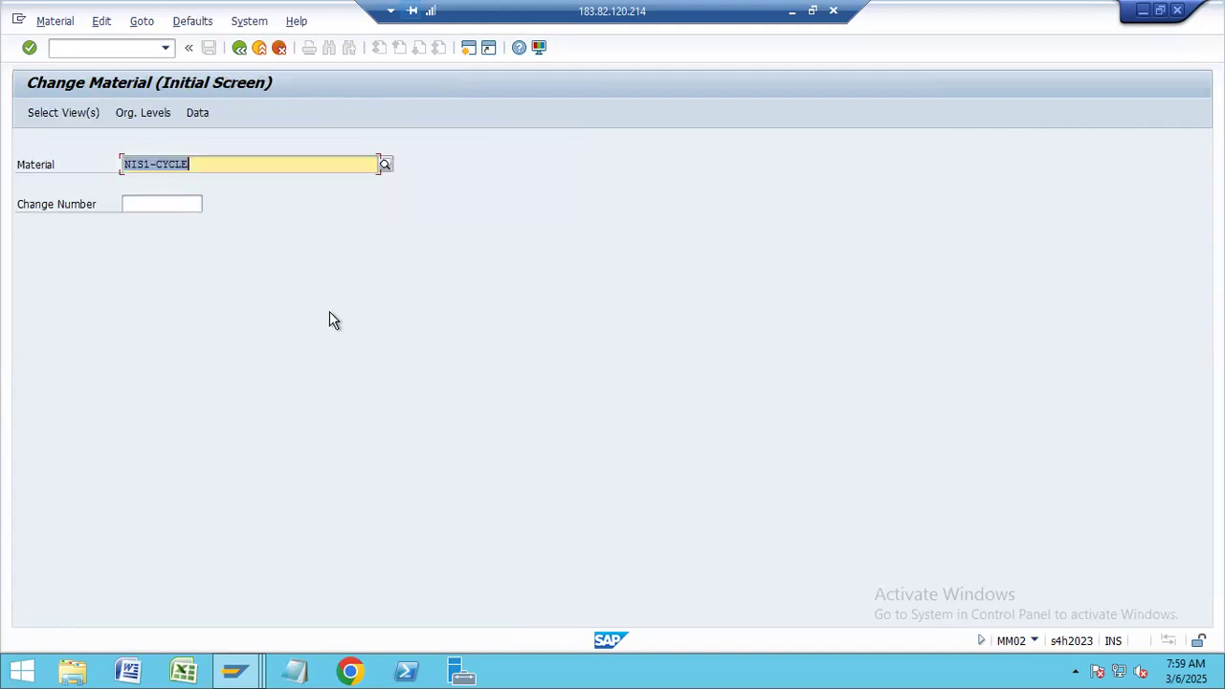
pyautogui.press('F3')
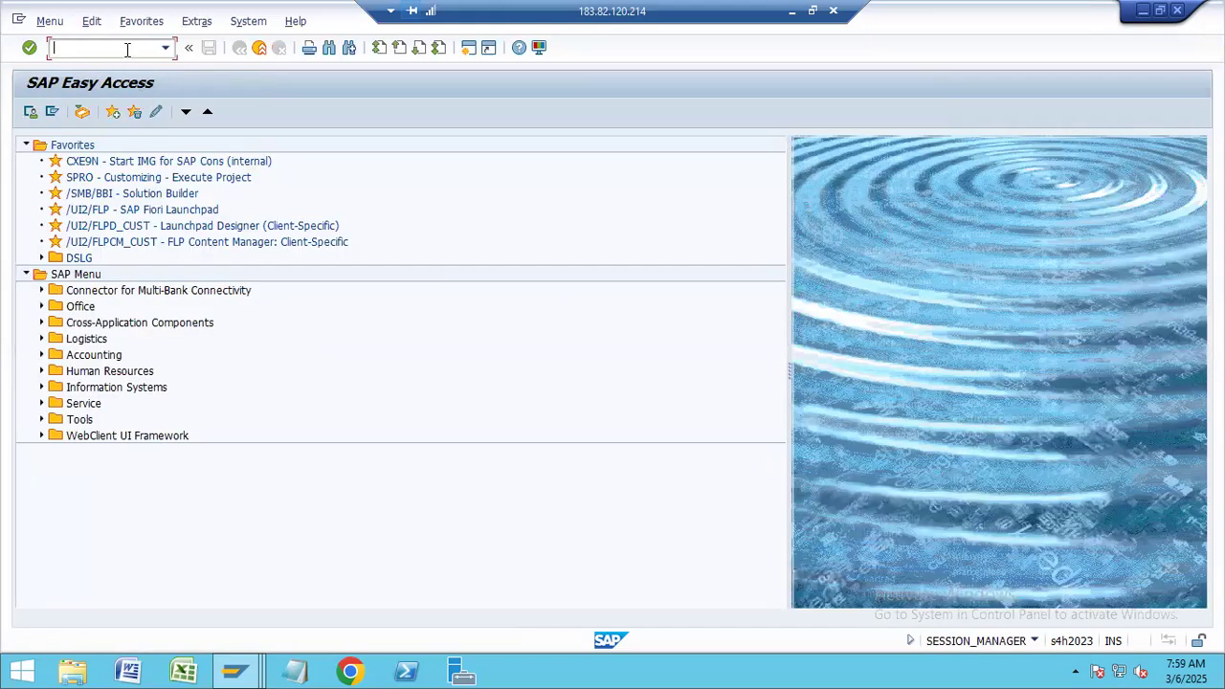
# - Open transaction BP, search business partners by the name pattern *nIS*, and open NIS1 TCS Customer
pyautogui.write('BP')
pyautogui.press('Return')
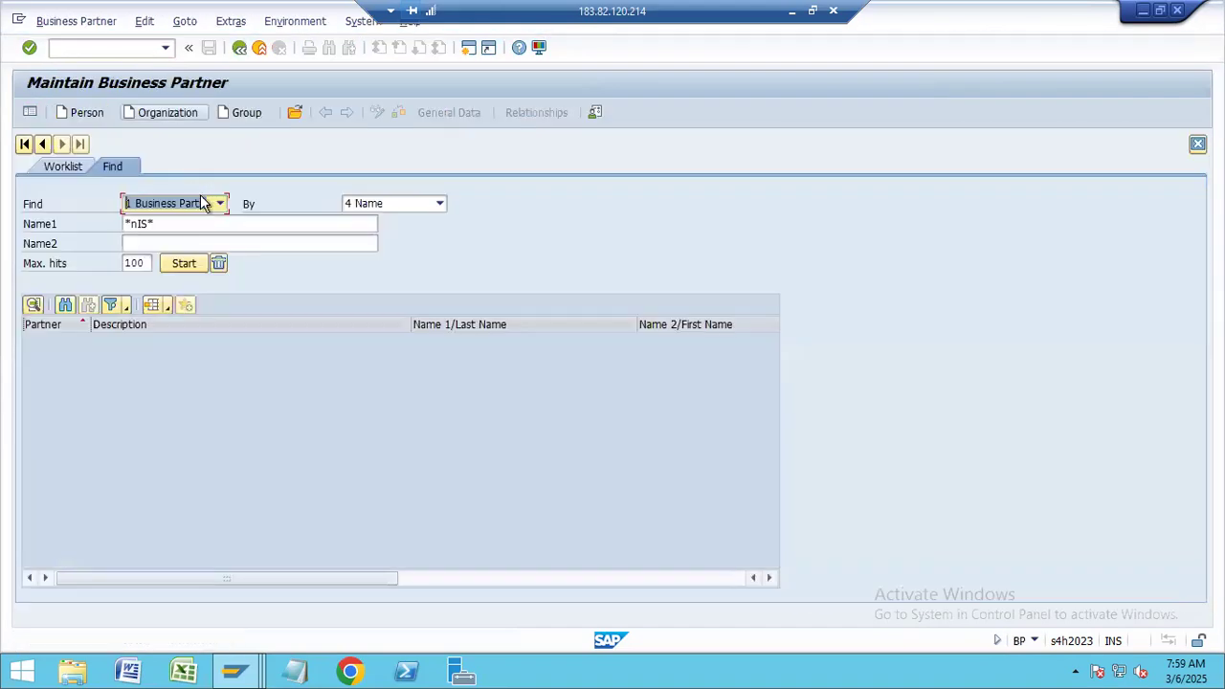
pyautogui.click(219, 203)
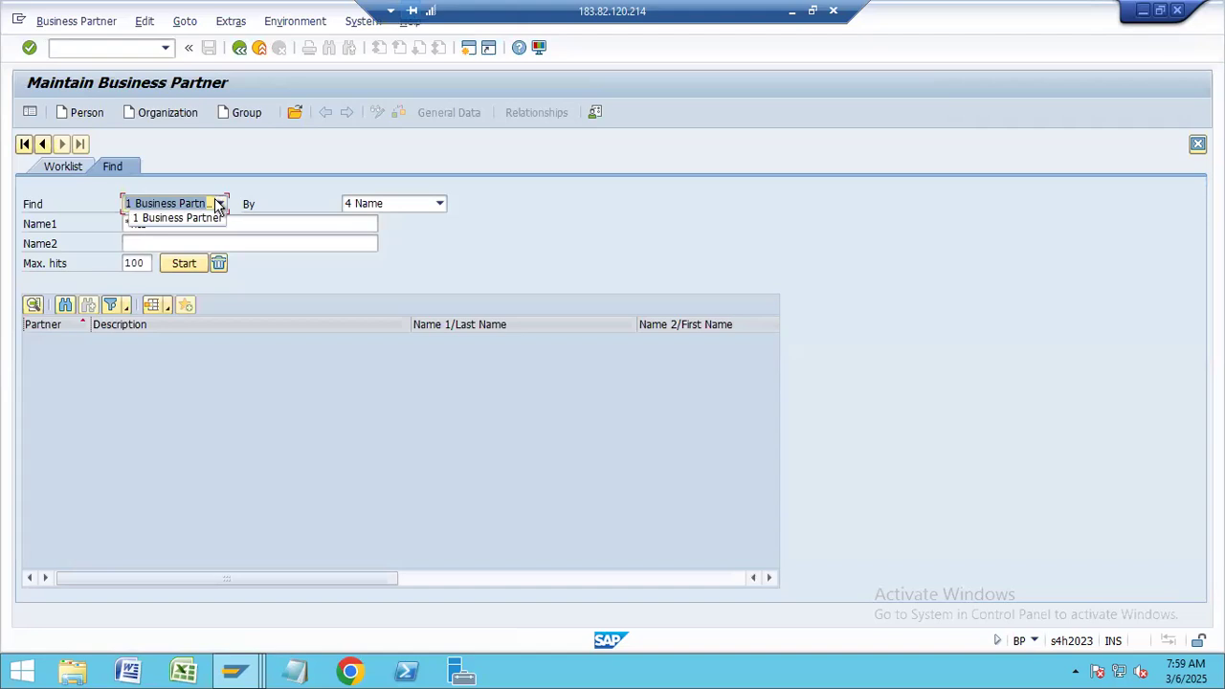
pyautogui.click(219, 203)
pyautogui.click(184, 263)
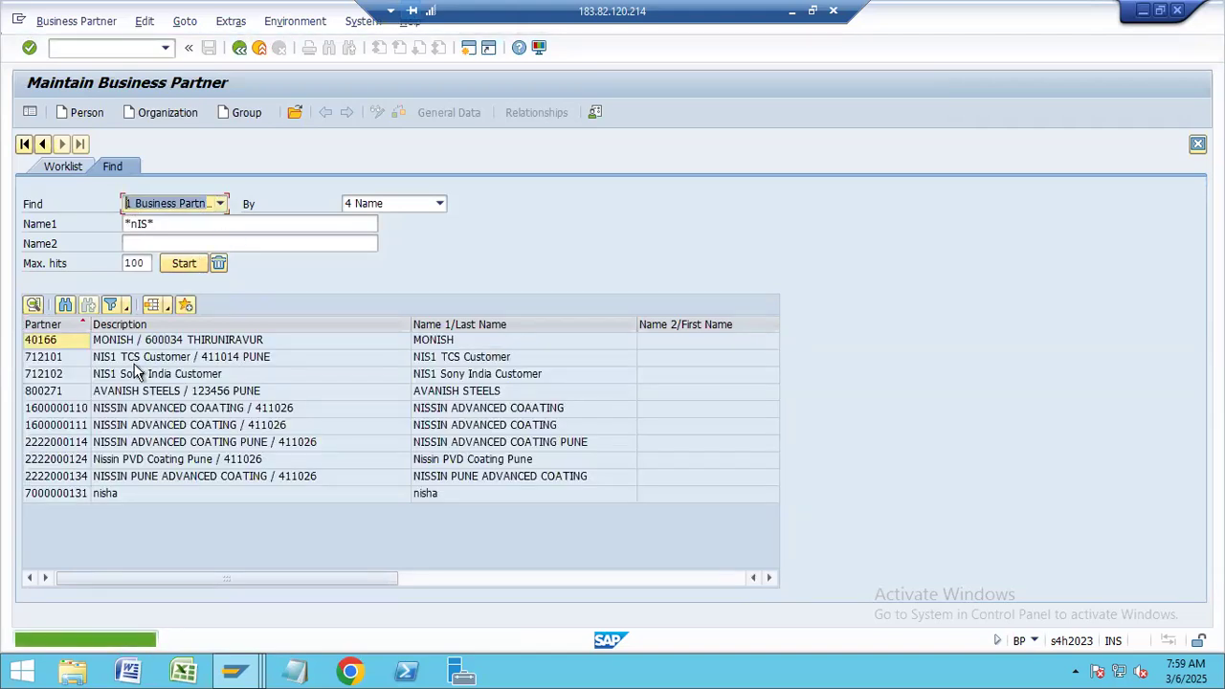
pyautogui.click(149, 362)
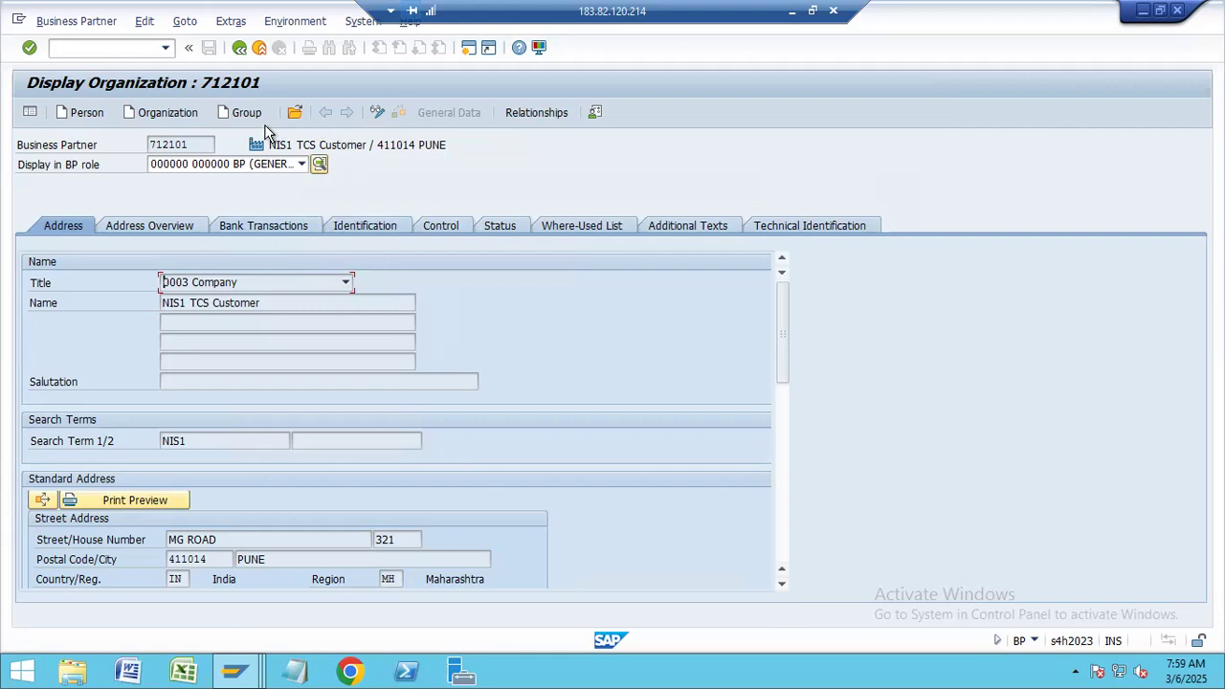
# - Switch the business partner to change mode and select the role FLCU01 Customer Sales
pyautogui.click(378, 113)
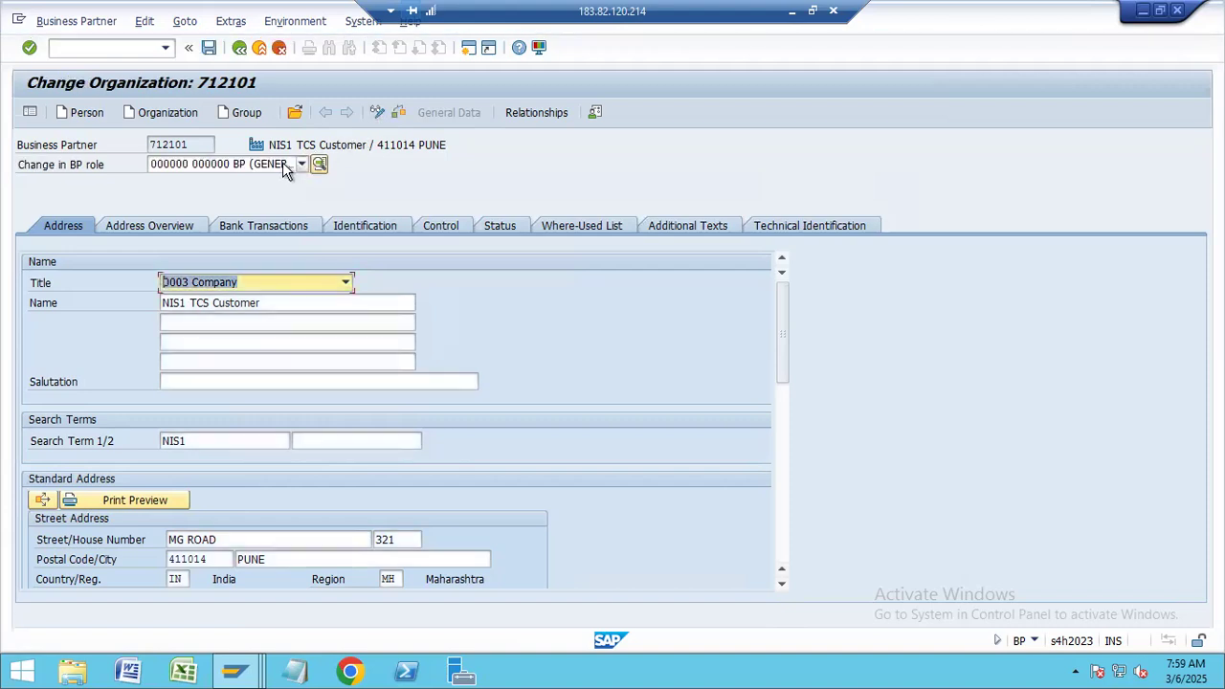
pyautogui.click(282, 164)
pyautogui.write('flcu')
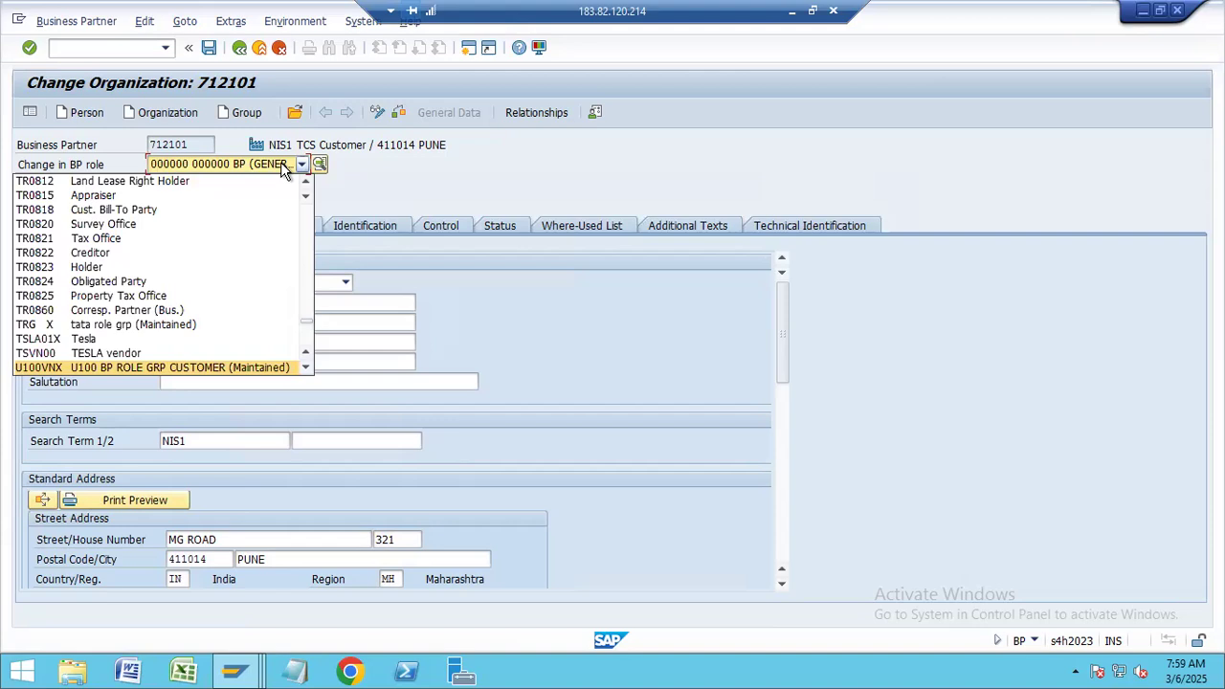
pyautogui.write('flcu')
pyautogui.press('Down')
pyautogui.press('Return')
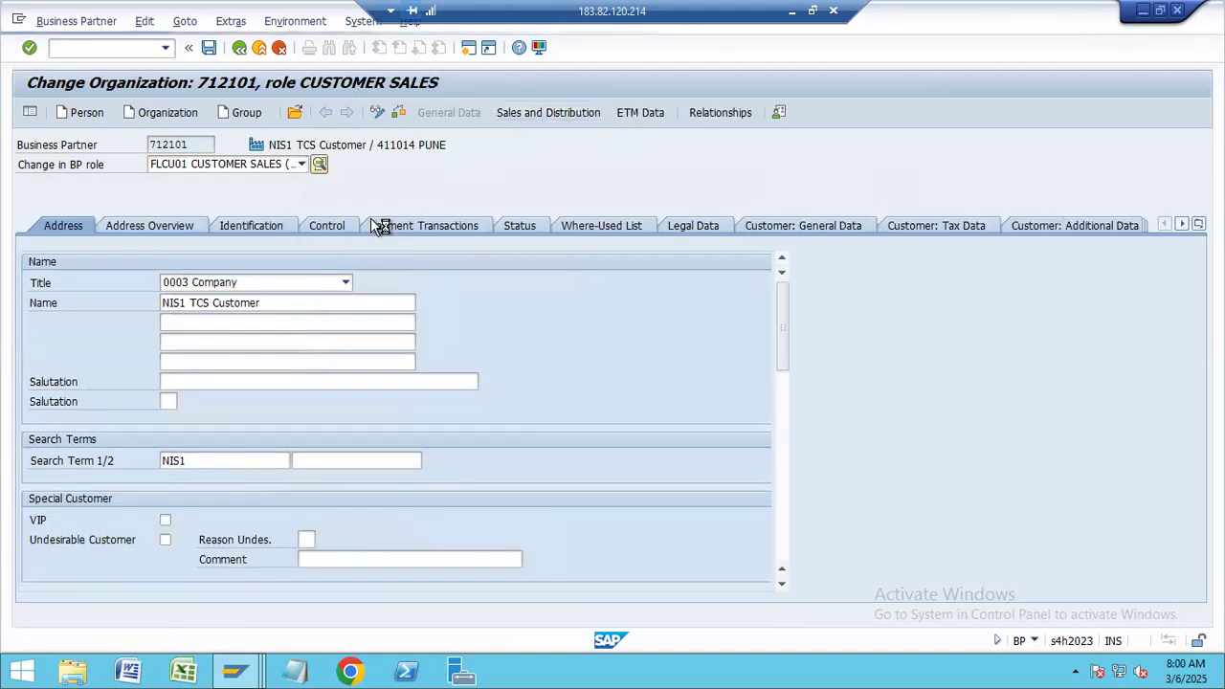
# - Open the customer's sales and distribution data and go to the Output Tax section of its billing data
pyautogui.click(784, 510)
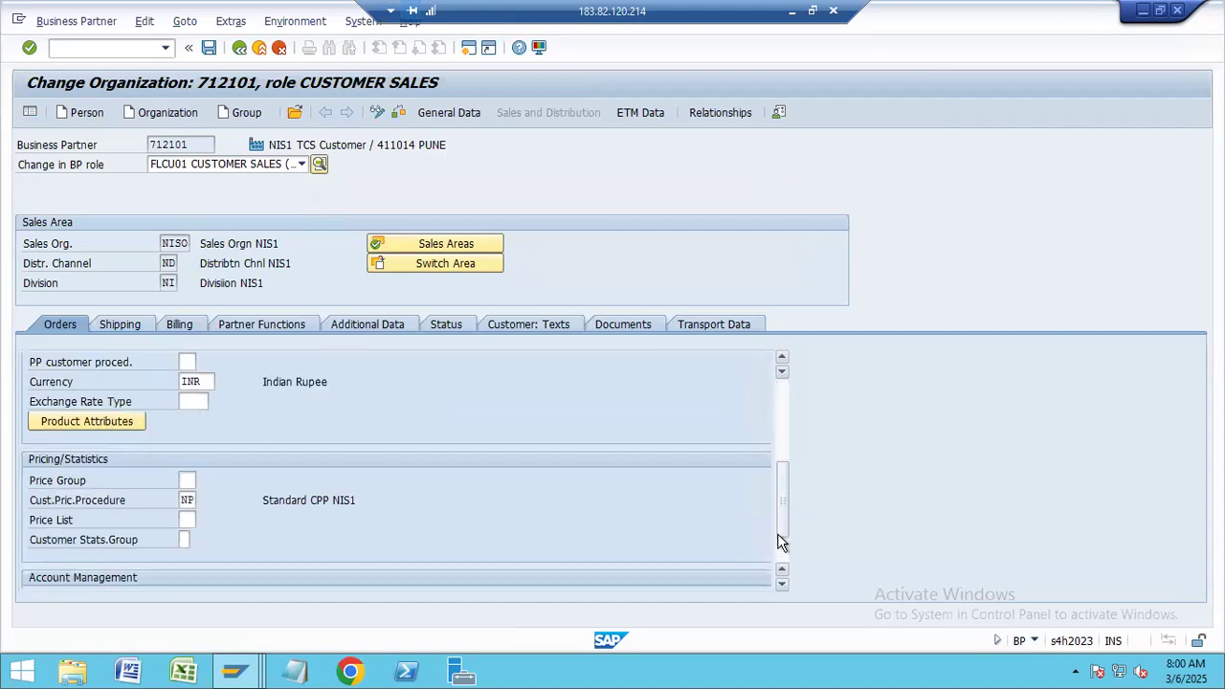
pyautogui.click(780, 538)
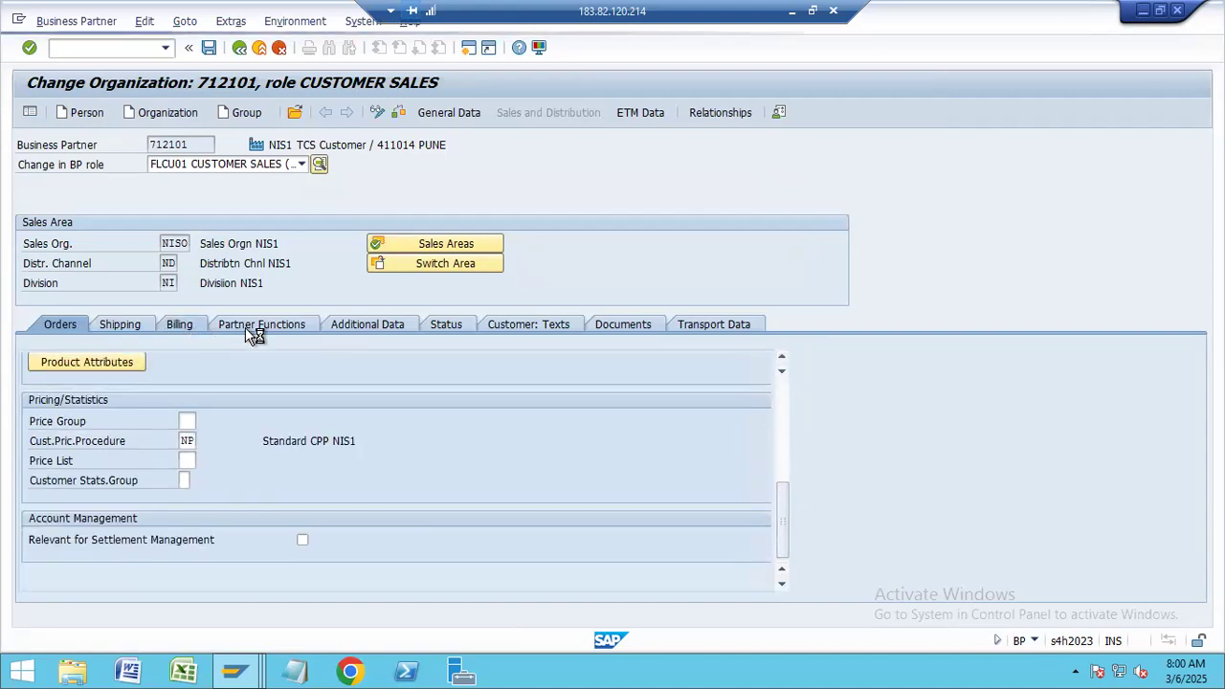
pyautogui.click(191, 328)
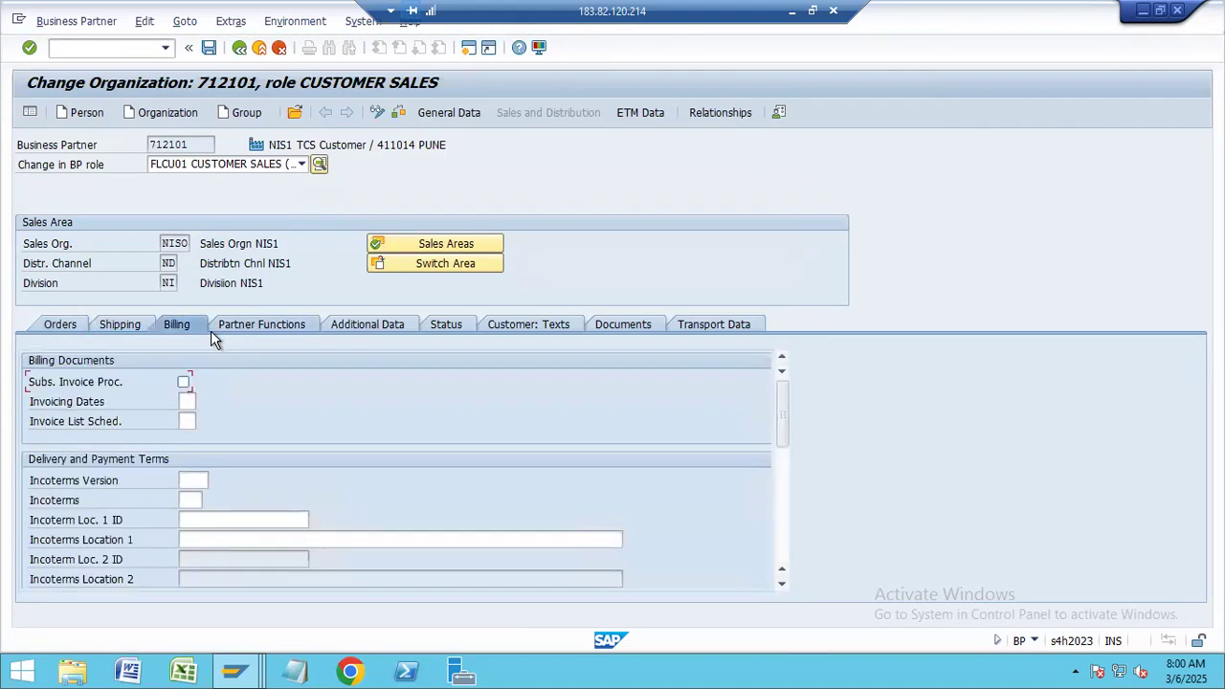
pyautogui.click(783, 538)
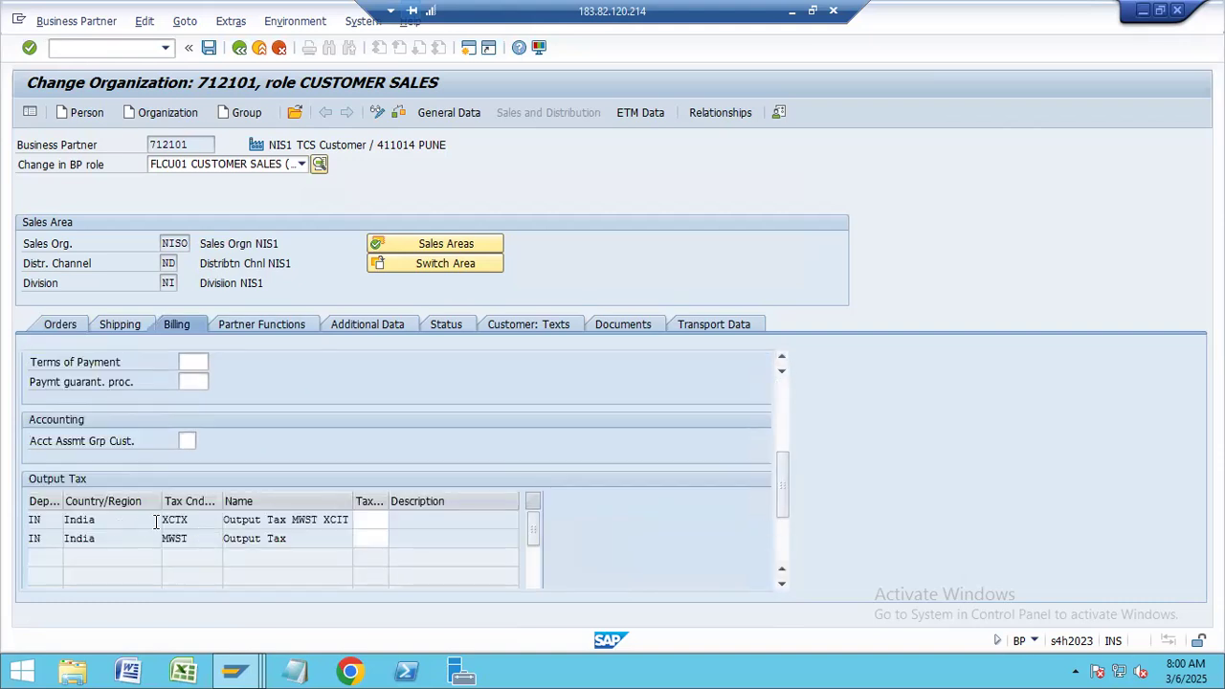
# - Set the customer's MWST output tax classification for India to 1 (Liable for Taxes), save, and exit to SAP Easy Access
pyautogui.click(330, 538)
pyautogui.click(367, 539)
pyautogui.press('F4')
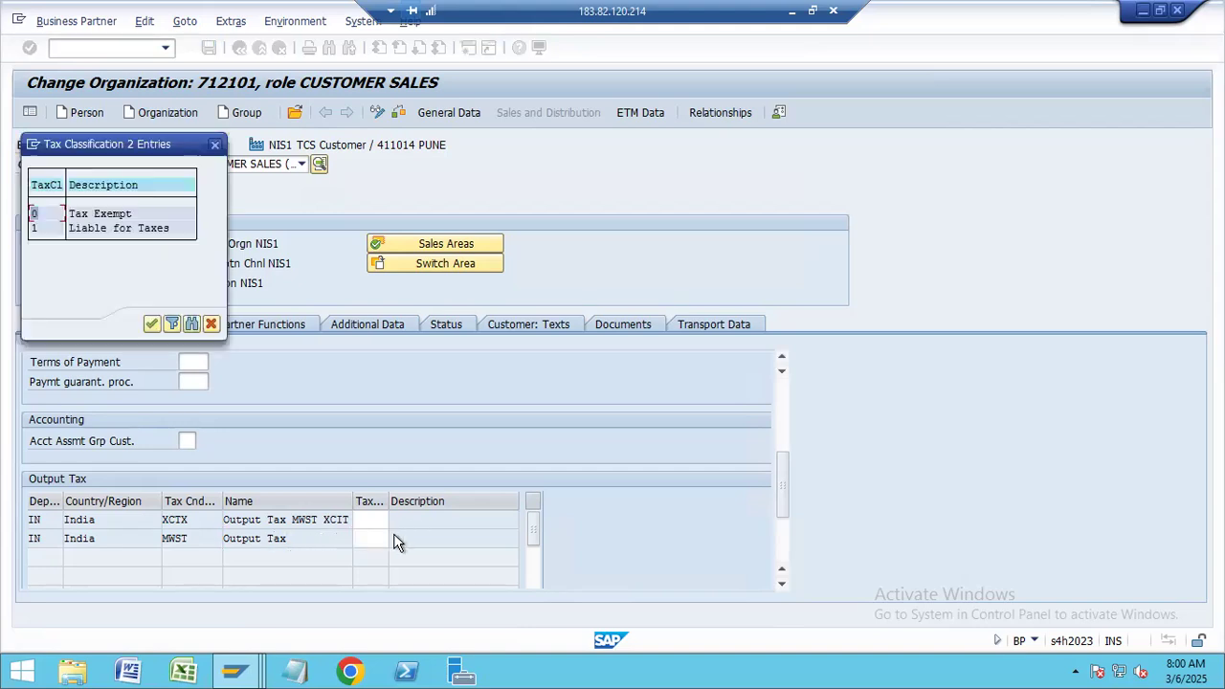
pyautogui.doubleClick(102, 228)
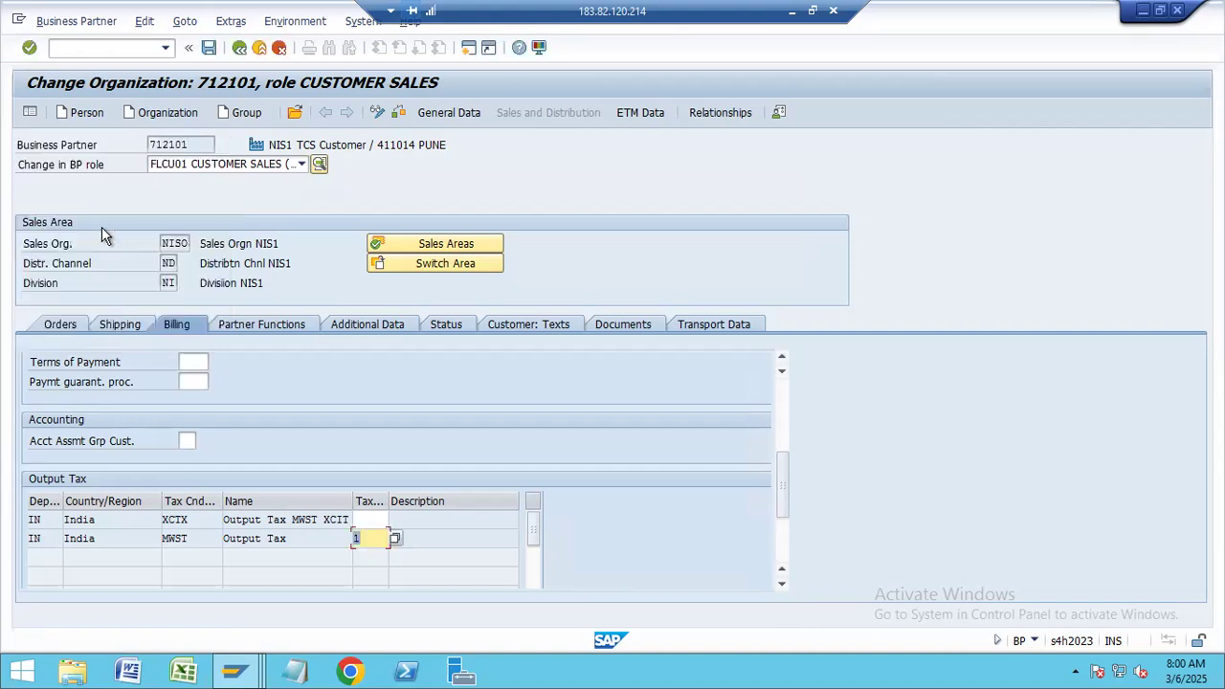
pyautogui.click(206, 538)
pyautogui.click(208, 47)
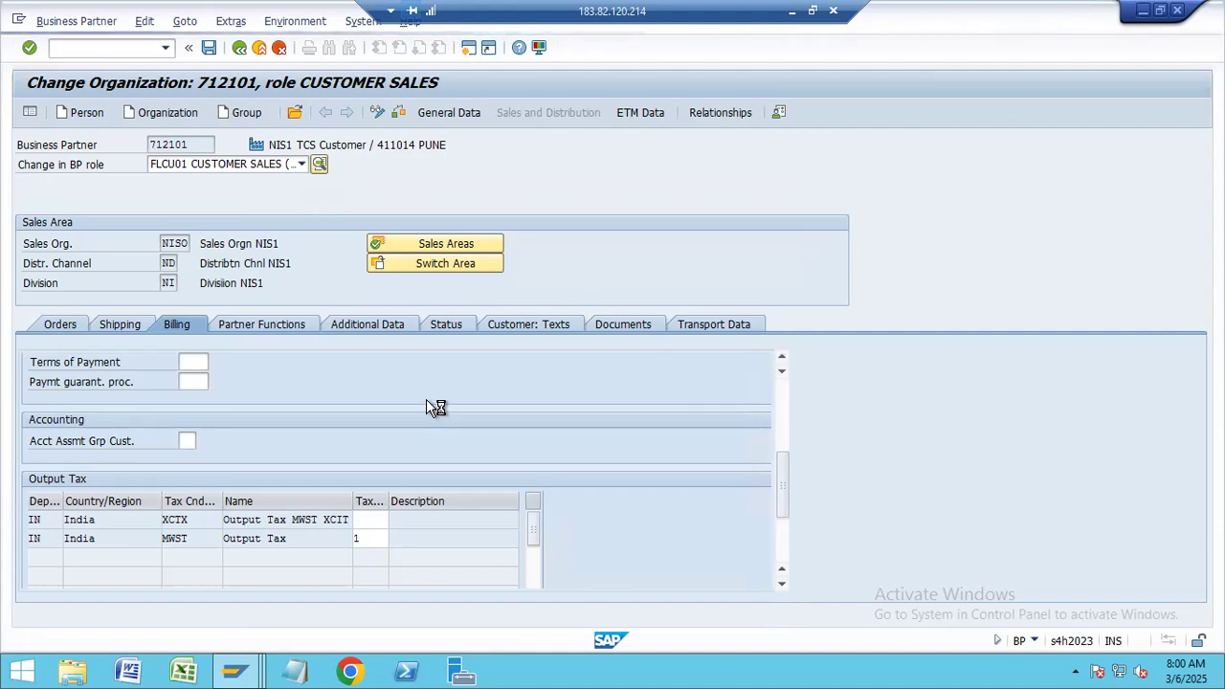
pyautogui.click(241, 50)
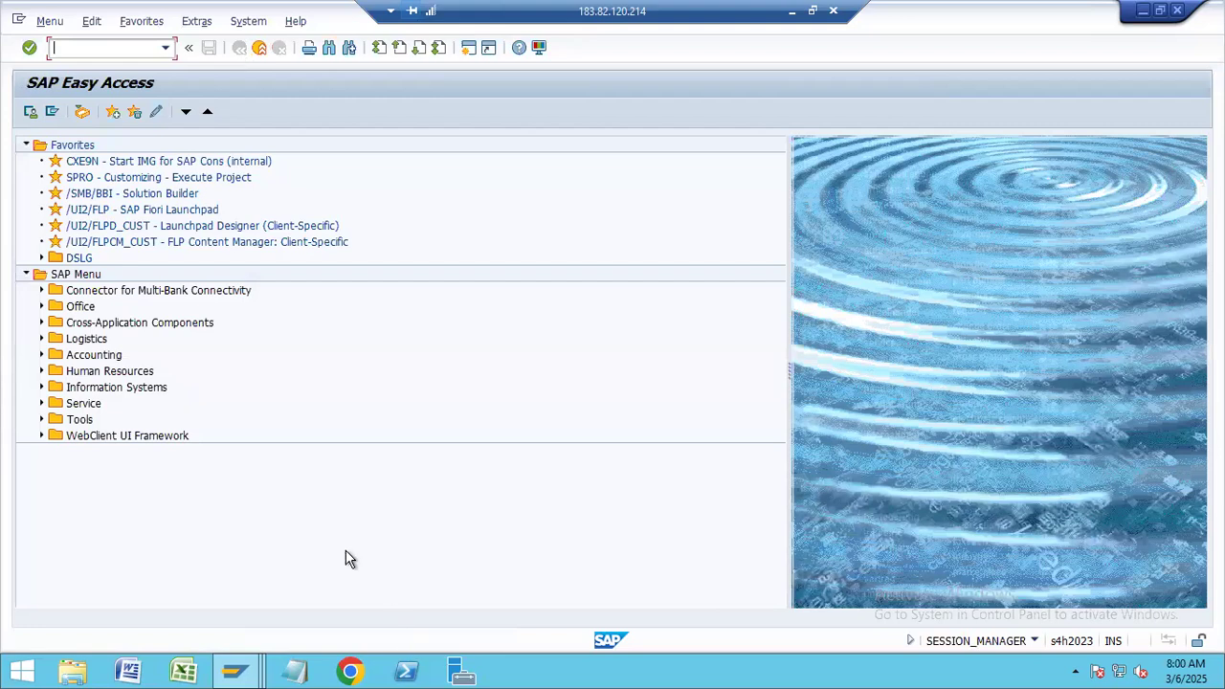
# - Switch to the IMG session, expand Basic Settings under Tax on Sales/Purchases, and open Access Sequences from Check Calculation Procedure
pyautogui.click(525, 590)
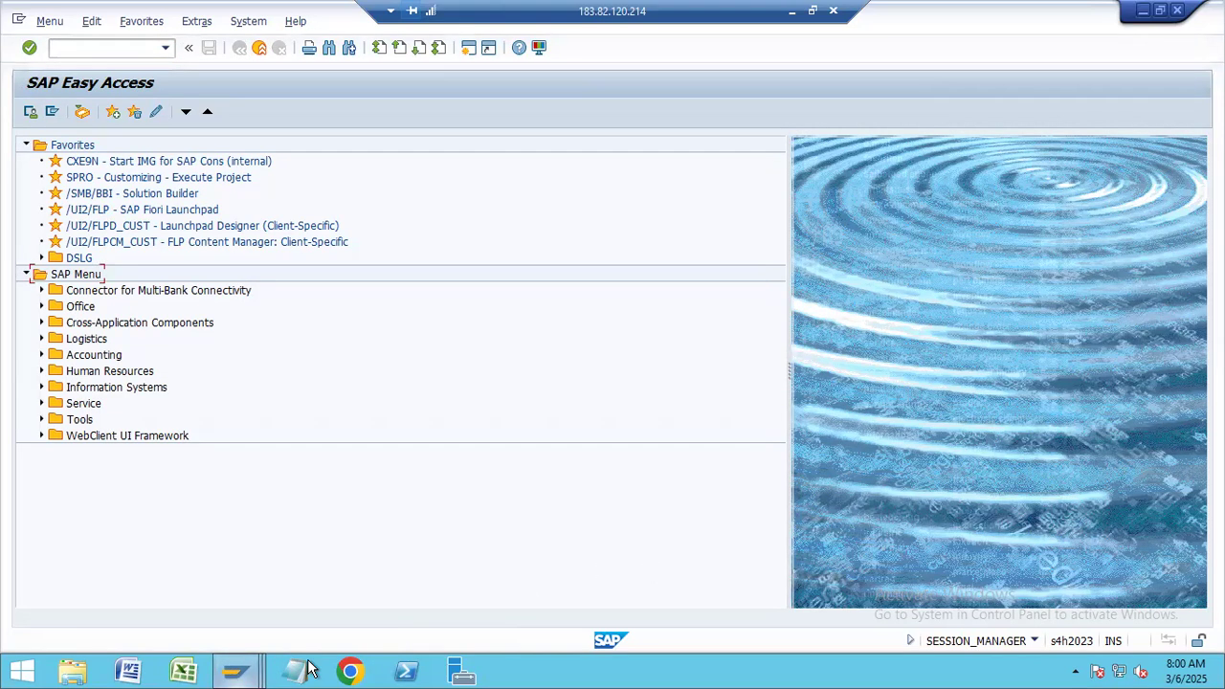
pyautogui.click(234, 673)
pyautogui.click(914, 576)
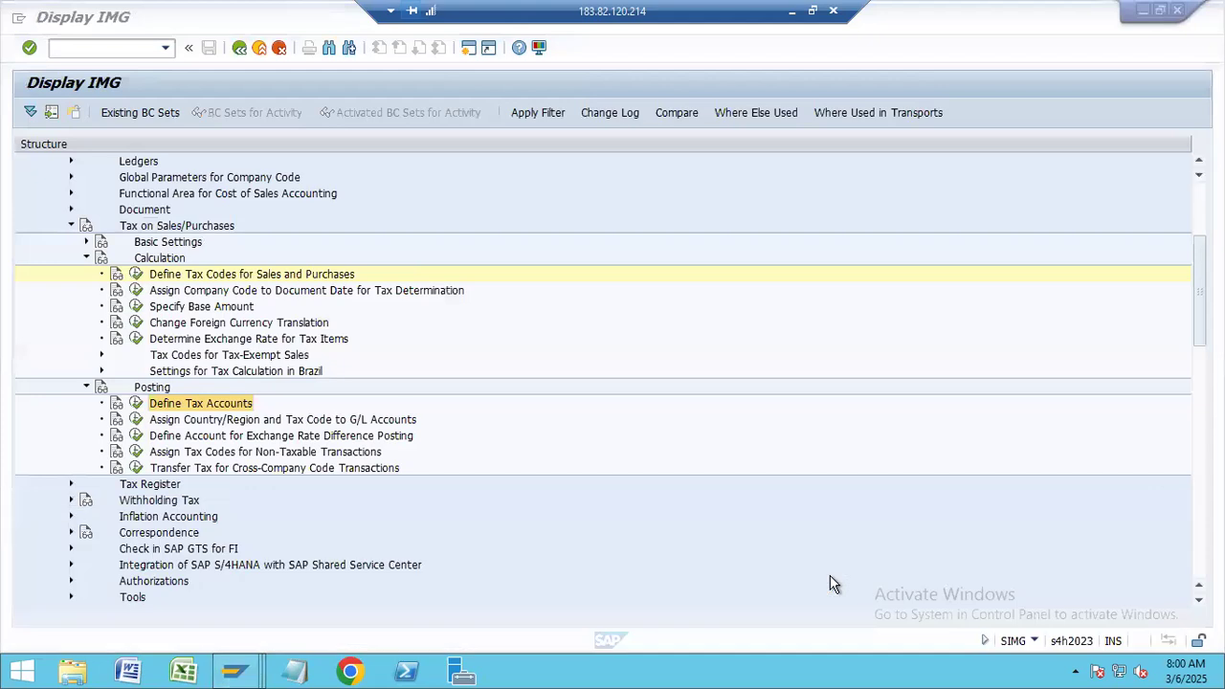
pyautogui.click(85, 243)
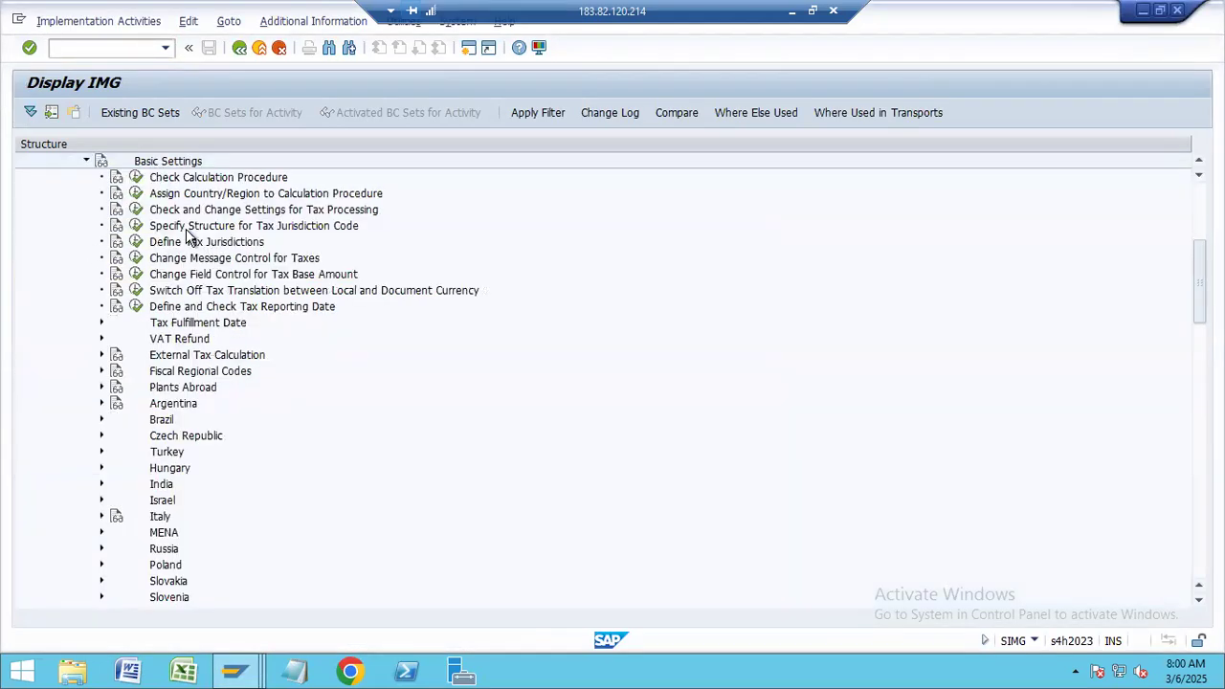
pyautogui.click(158, 181)
pyautogui.click(137, 179)
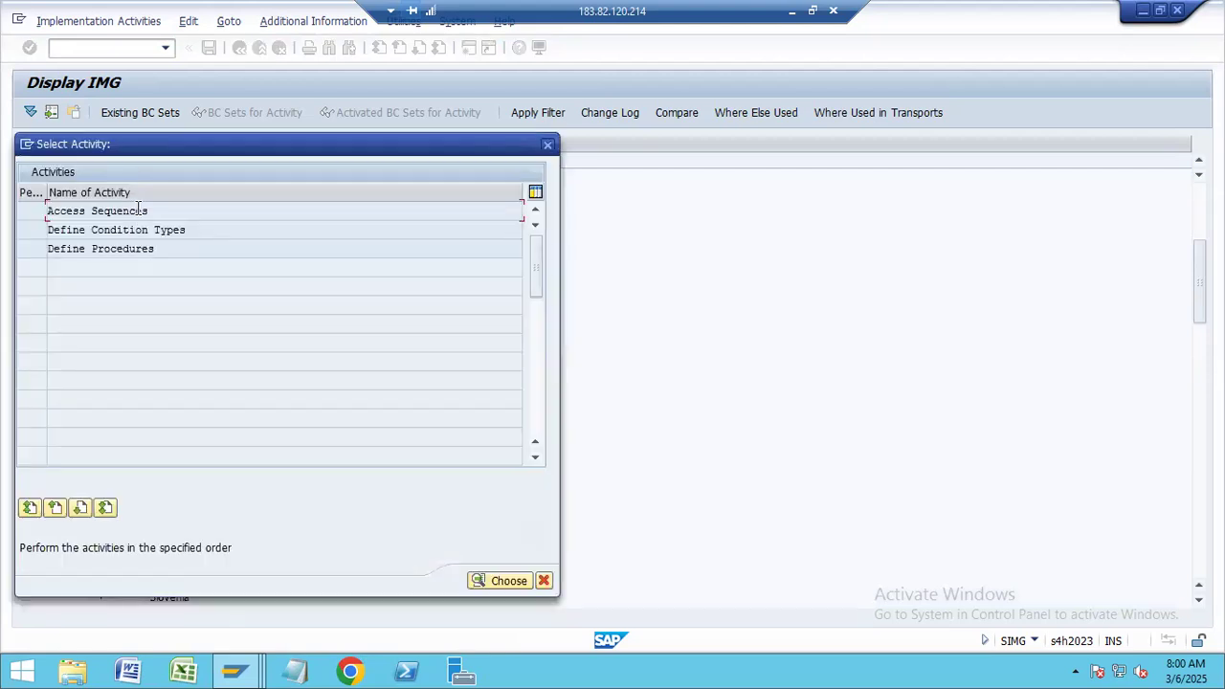
pyautogui.doubleClick(146, 211)
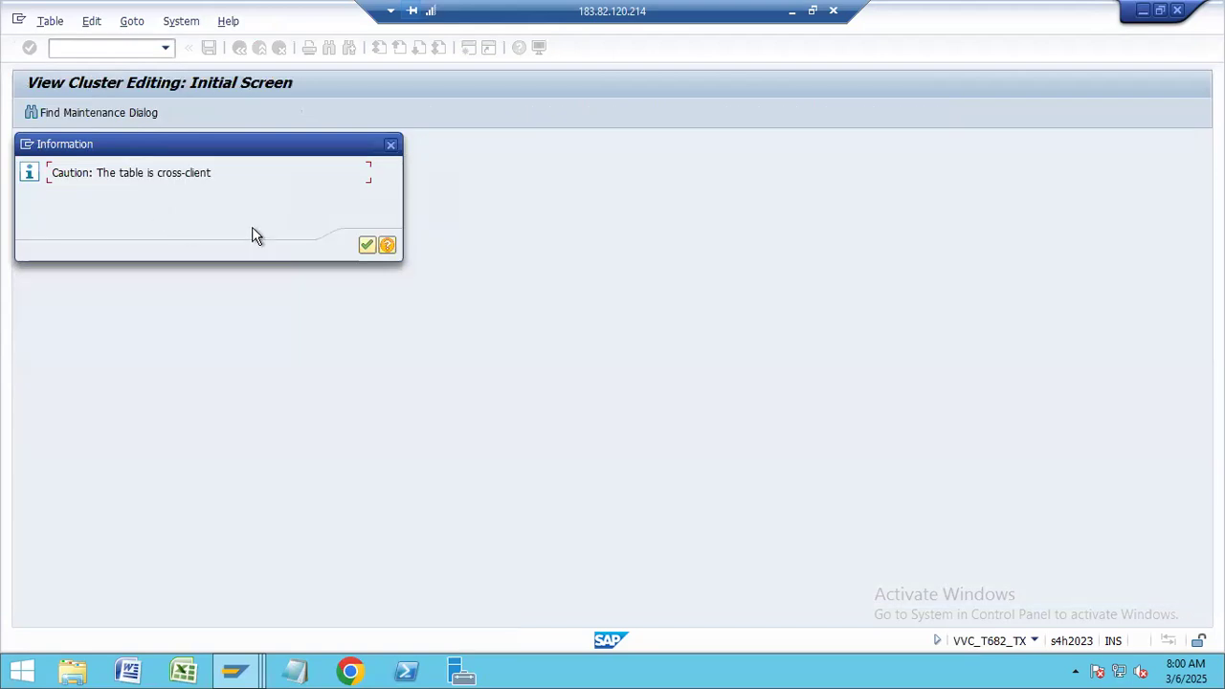
pyautogui.click(360, 245)
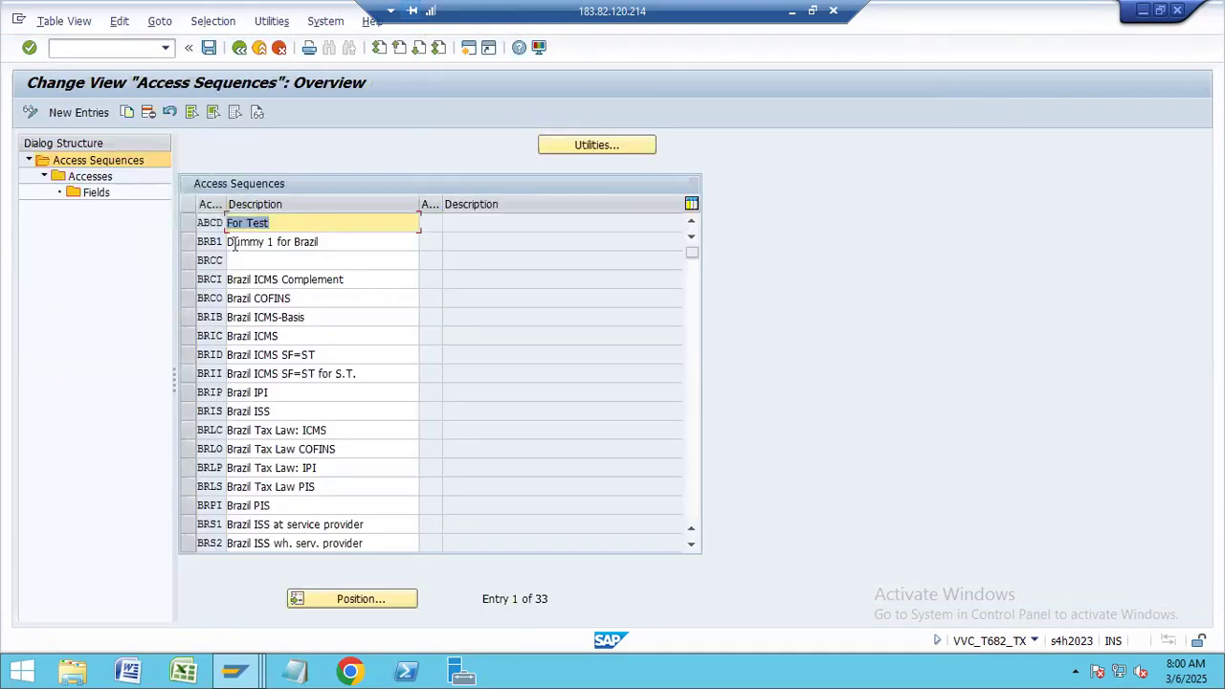
# - Locate access sequence MWST, examine its accesses and the fields of the first access, and return to the activity list
pyautogui.click(354, 598)
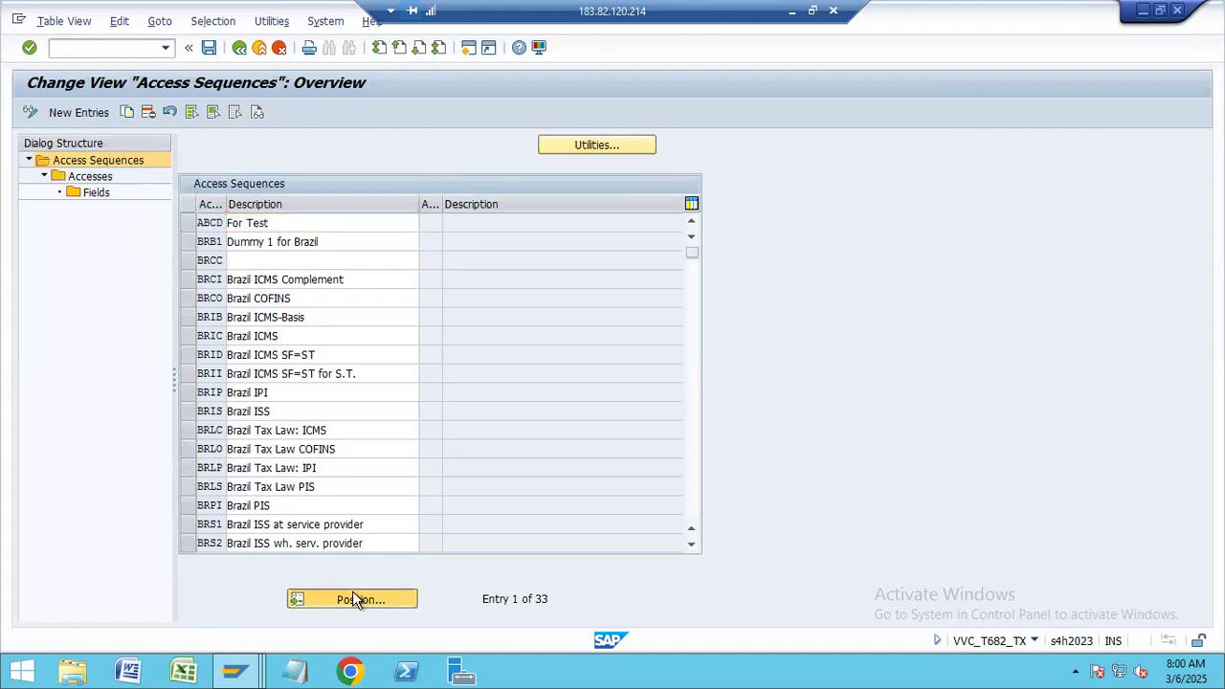
pyautogui.write('MES')
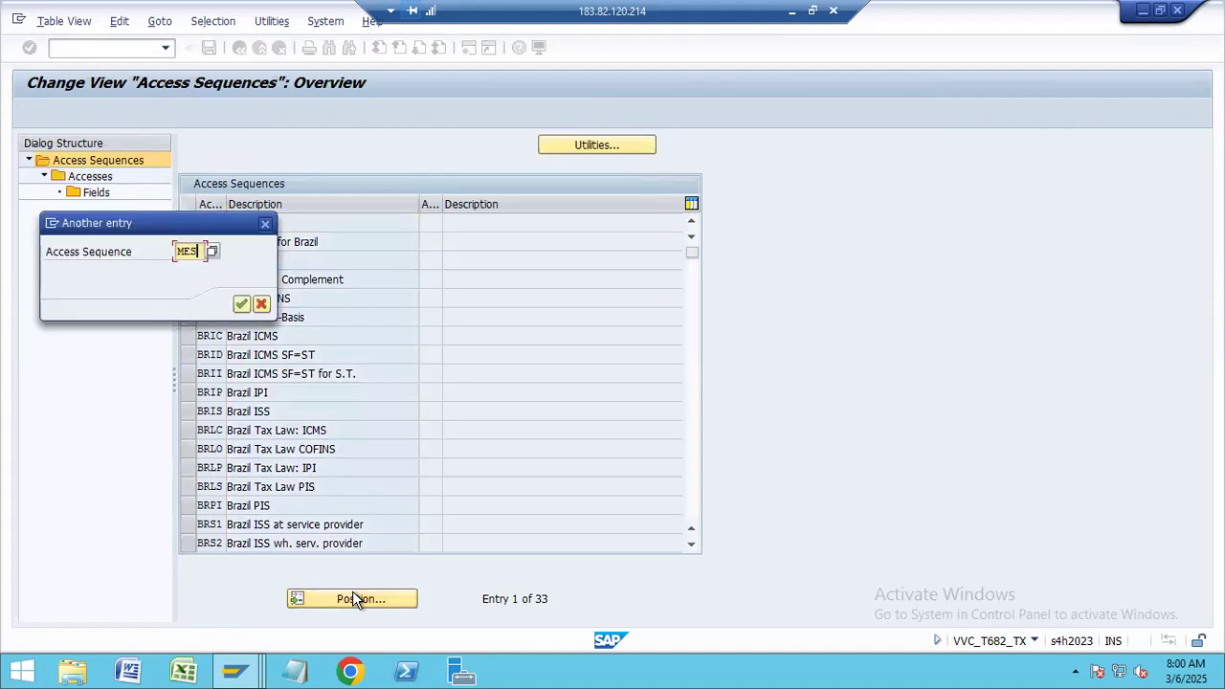
pyautogui.press('Return')
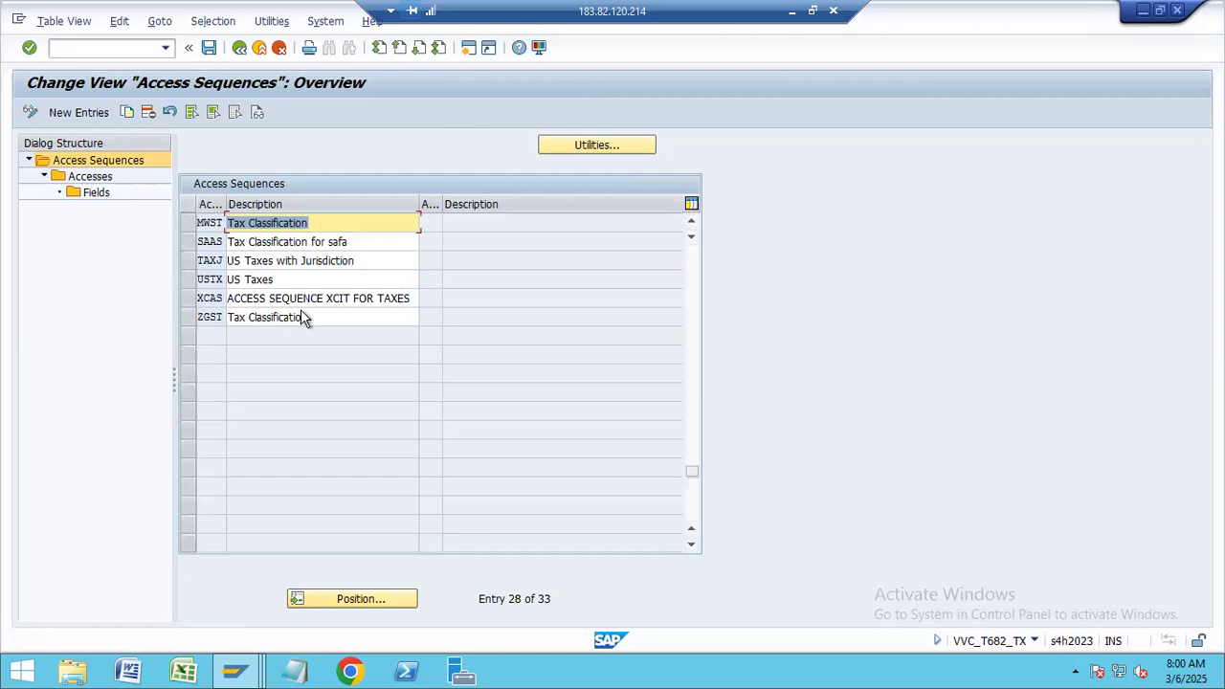
pyautogui.click(188, 222)
pyautogui.doubleClick(88, 178)
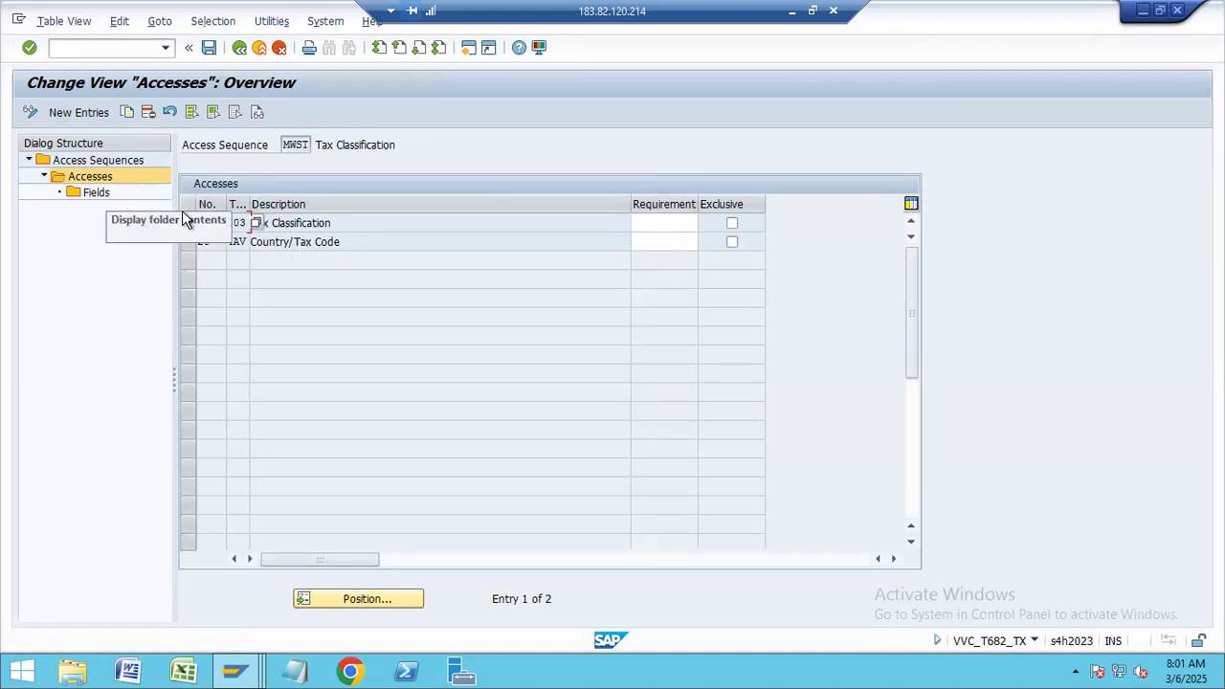
pyautogui.doubleClick(96, 192)
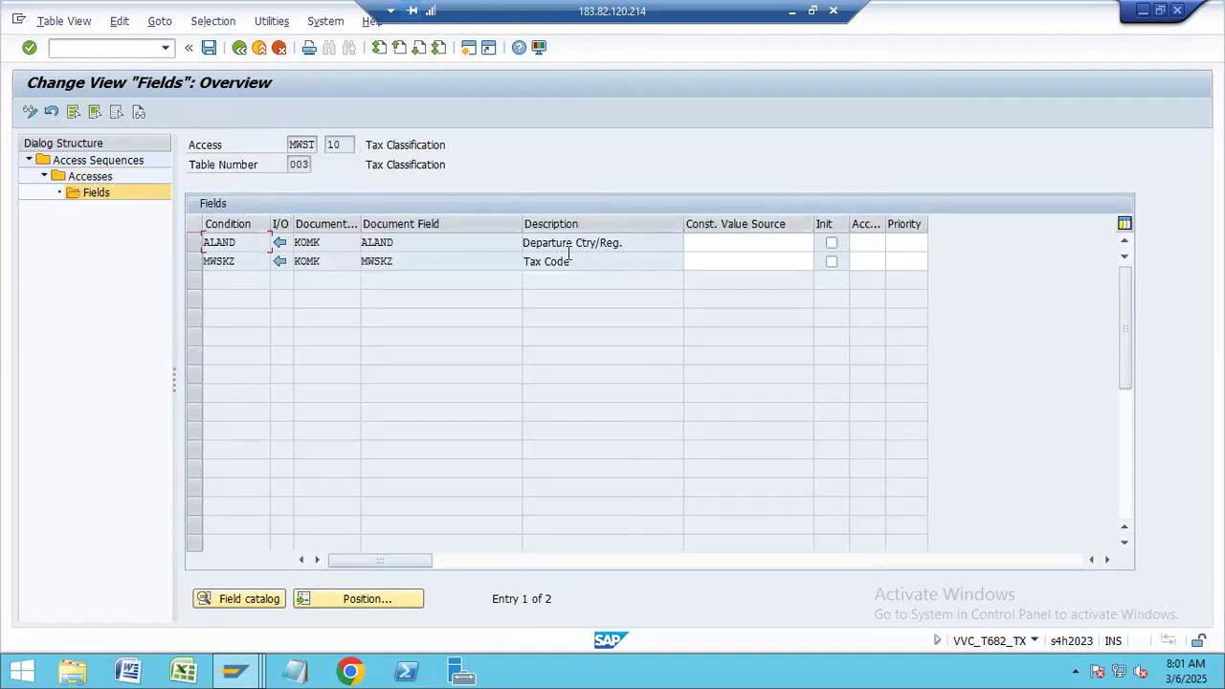
pyautogui.press('F3')
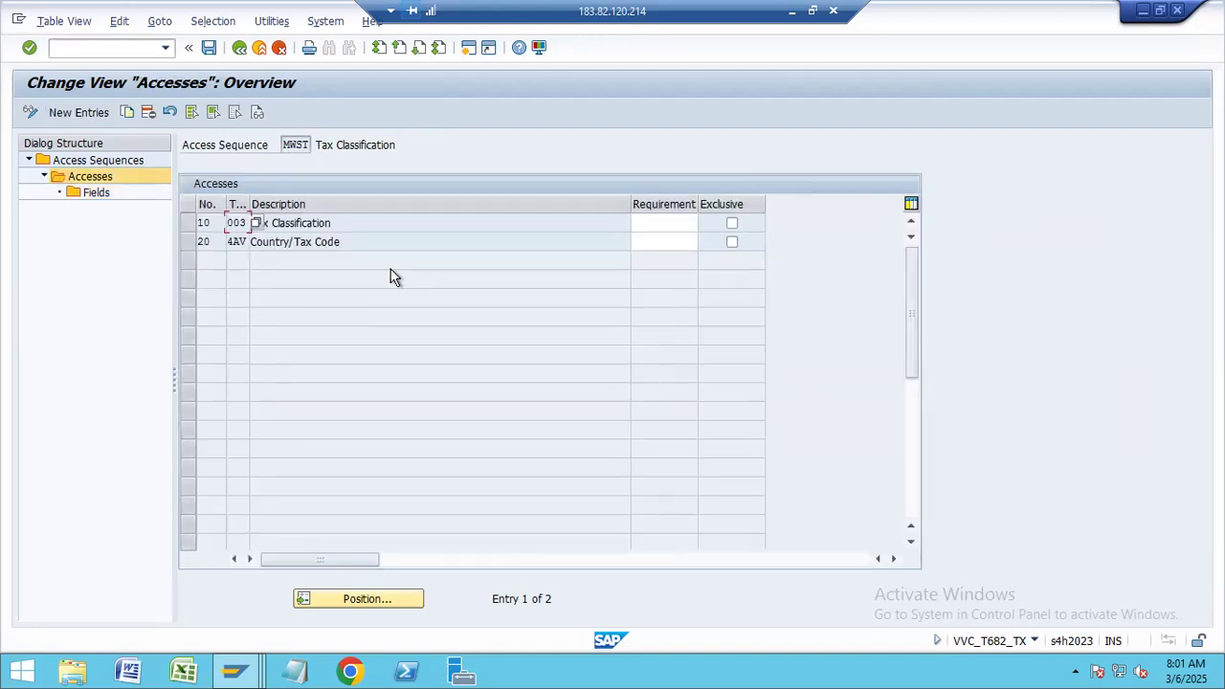
pyautogui.press('F3')
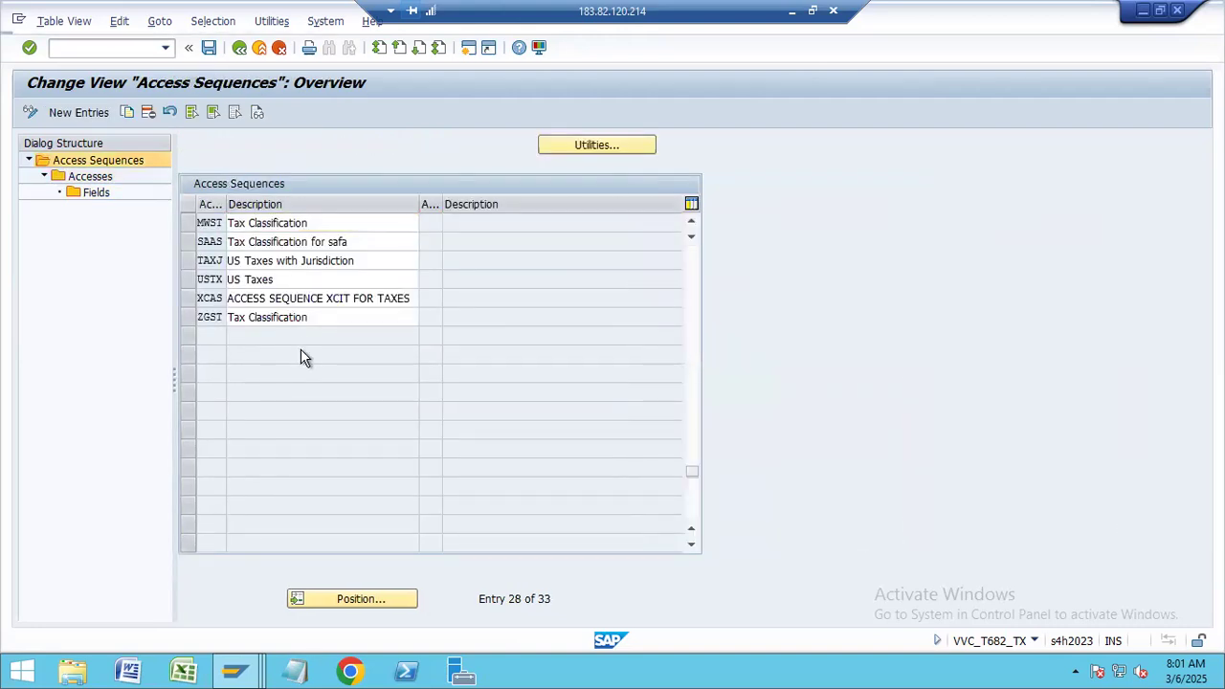
pyautogui.press('F3')
# - Open Define Condition Types and look up condition types MEST and MWVI in the overview
pyautogui.doubleClick(169, 230)
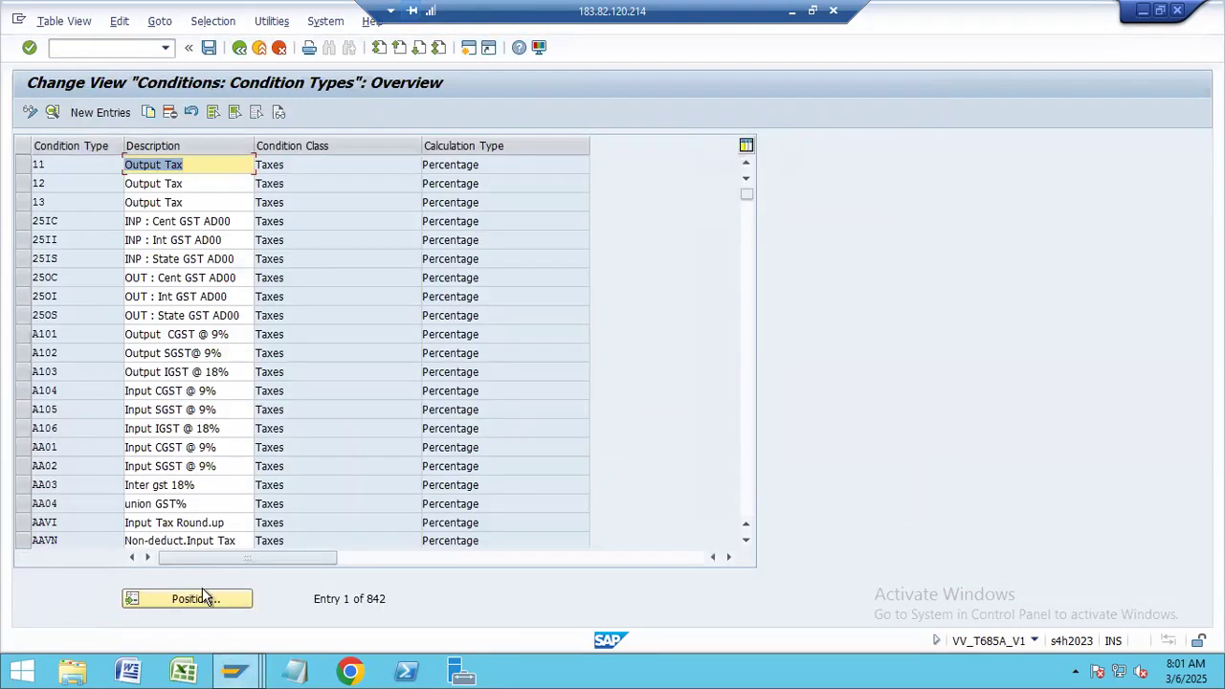
pyautogui.click(202, 597)
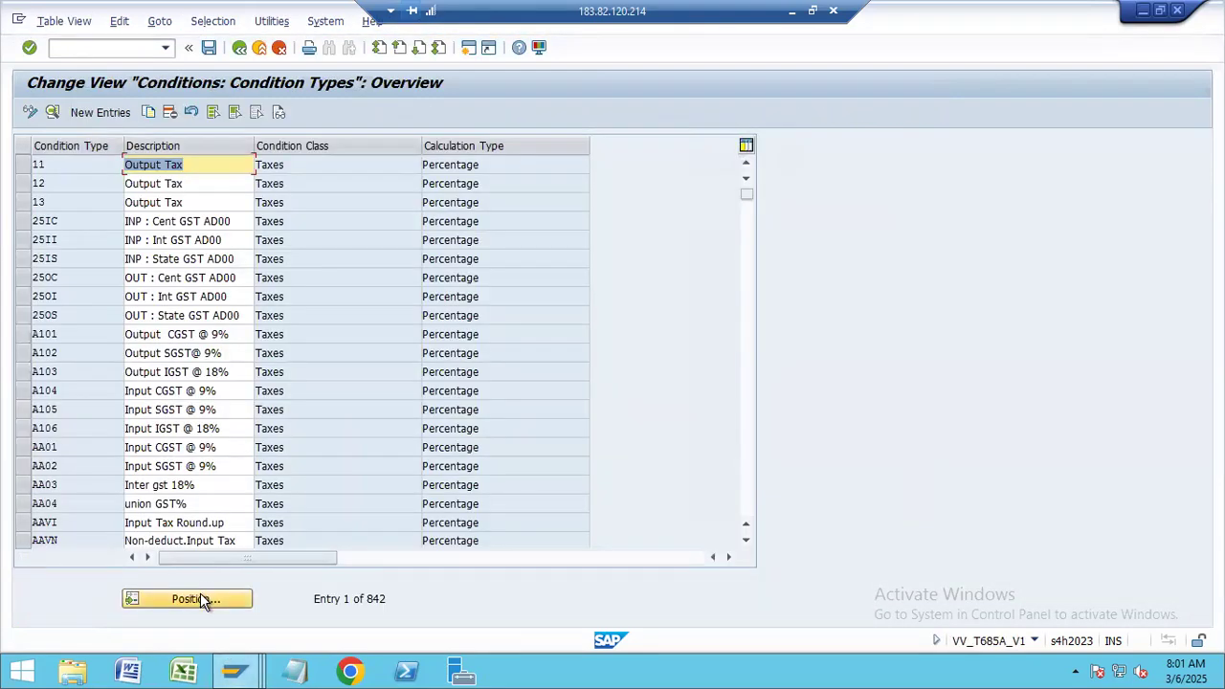
pyautogui.write('MLXA')
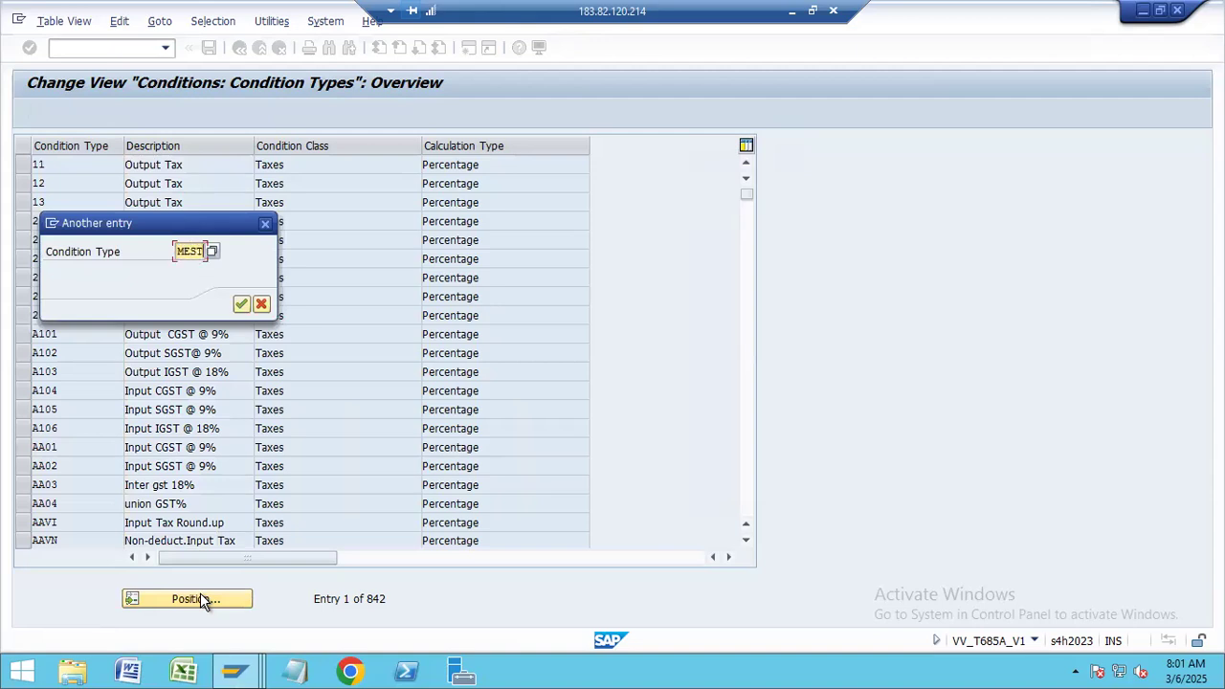
pyautogui.press('Return')
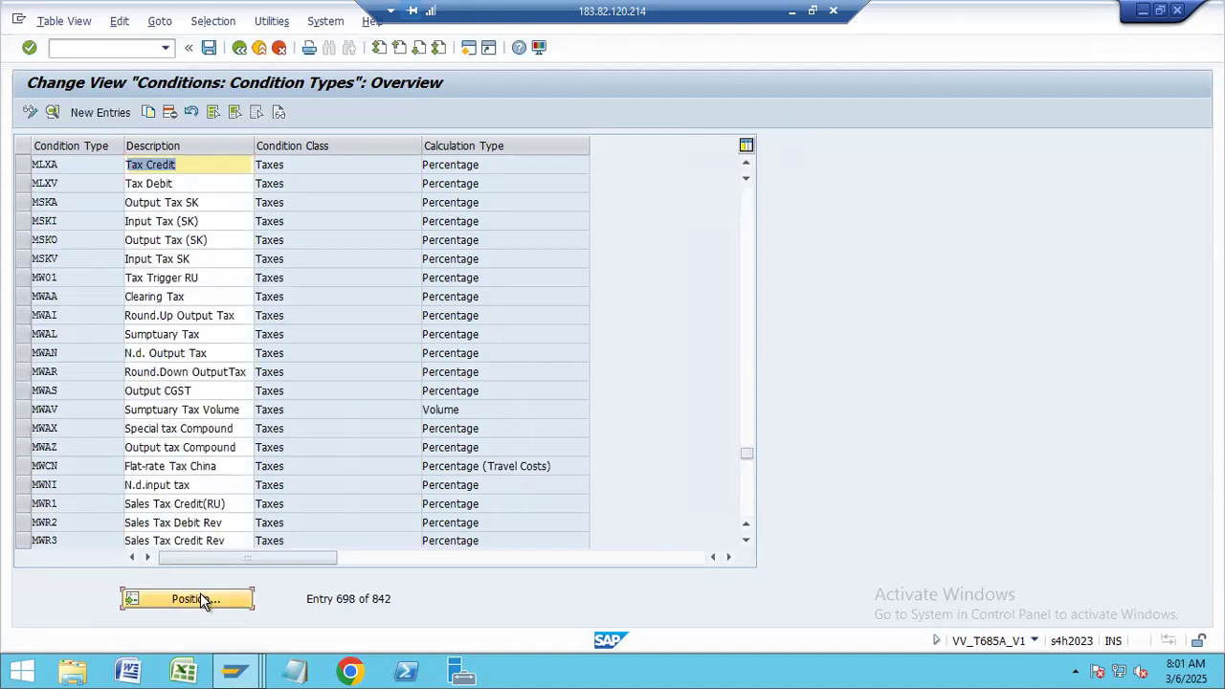
pyautogui.click(203, 599)
pyautogui.write('MW')
pyautogui.press('BackSpace')
pyautogui.write('WVI')
pyautogui.press('Return')
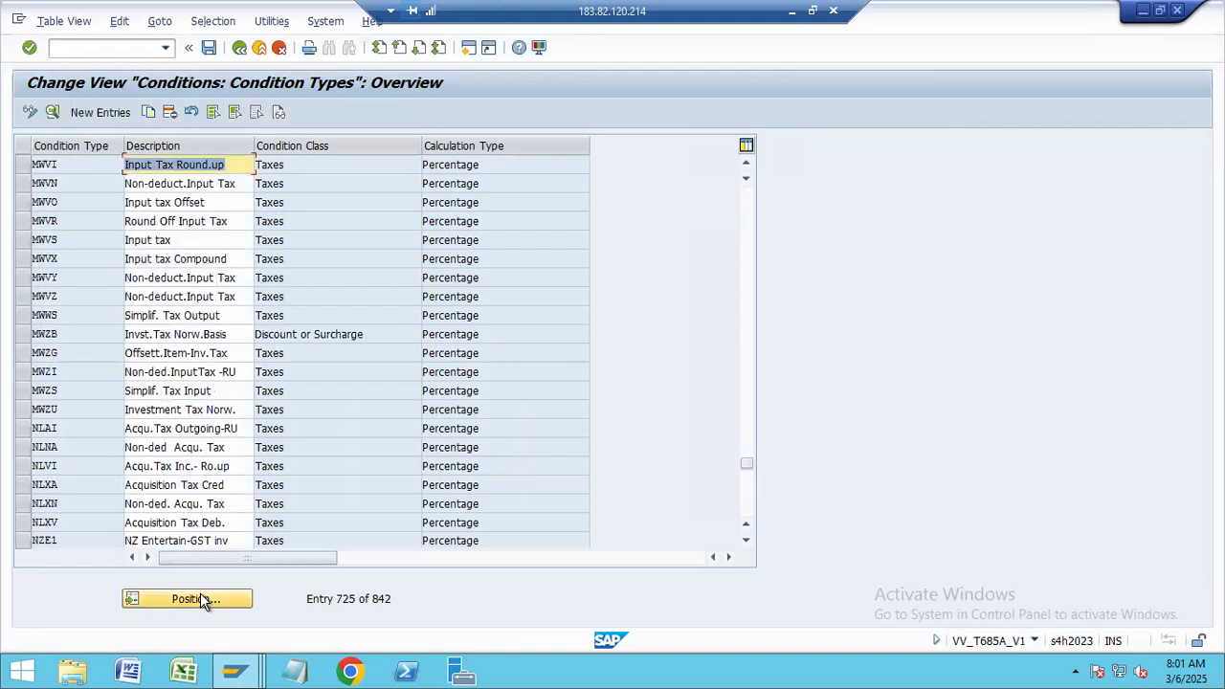
# - Look up condition type MWAS in the condition types overview
pyautogui.click(200, 592)
pyautogui.write('ME')
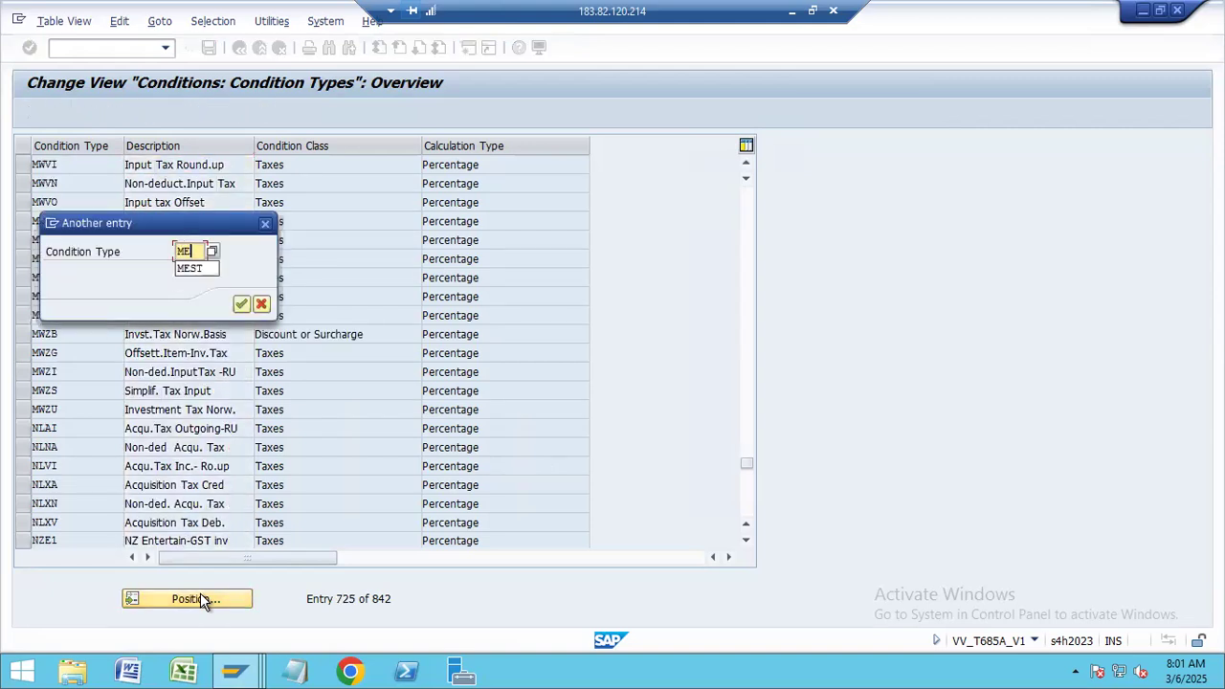
pyautogui.write('A')
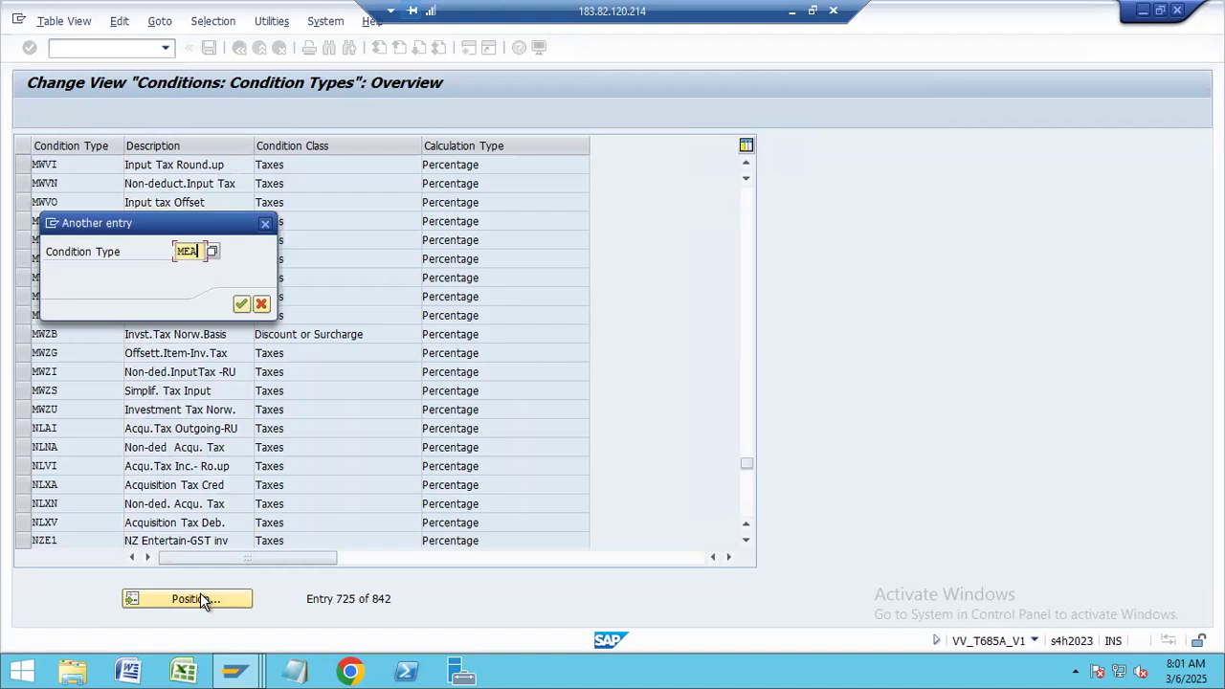
pyautogui.press('BackSpace')
pyautogui.press('BackSpace')
pyautogui.press('BackSpace')
pyautogui.press('BackSpace')
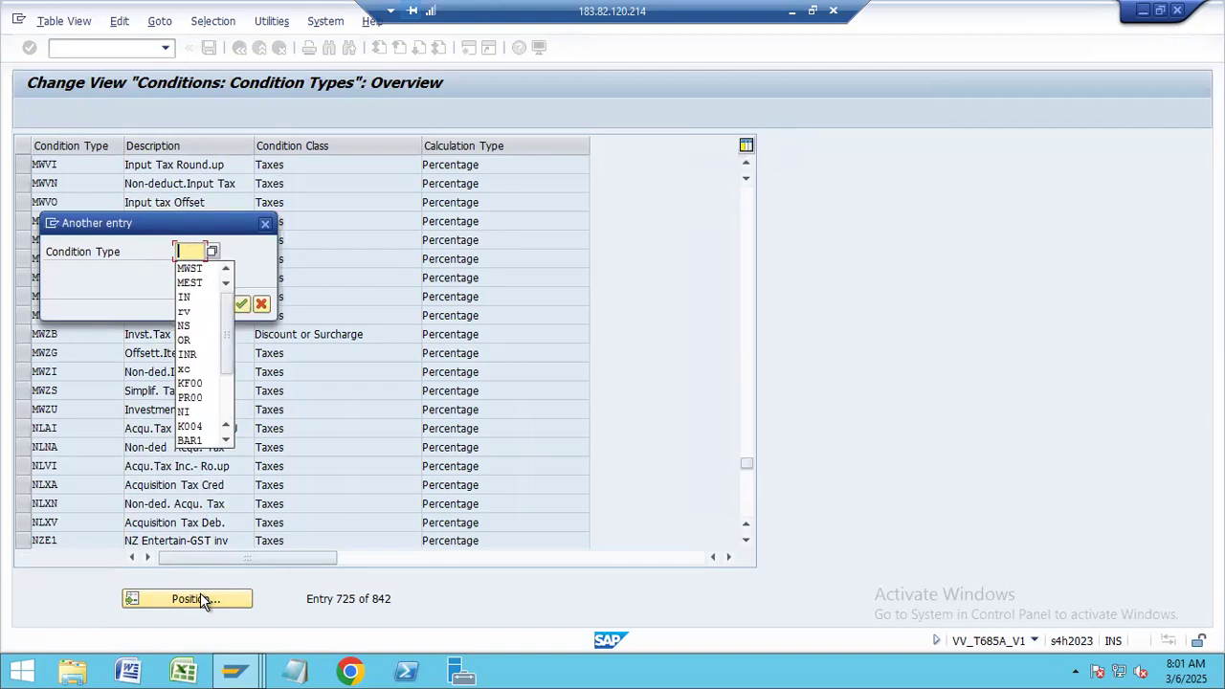
pyautogui.write('EAS')
pyautogui.press('BackSpace')
pyautogui.press('BackSpace')
pyautogui.press('BackSpace')
pyautogui.write('MWAS')
pyautogui.press('Return')
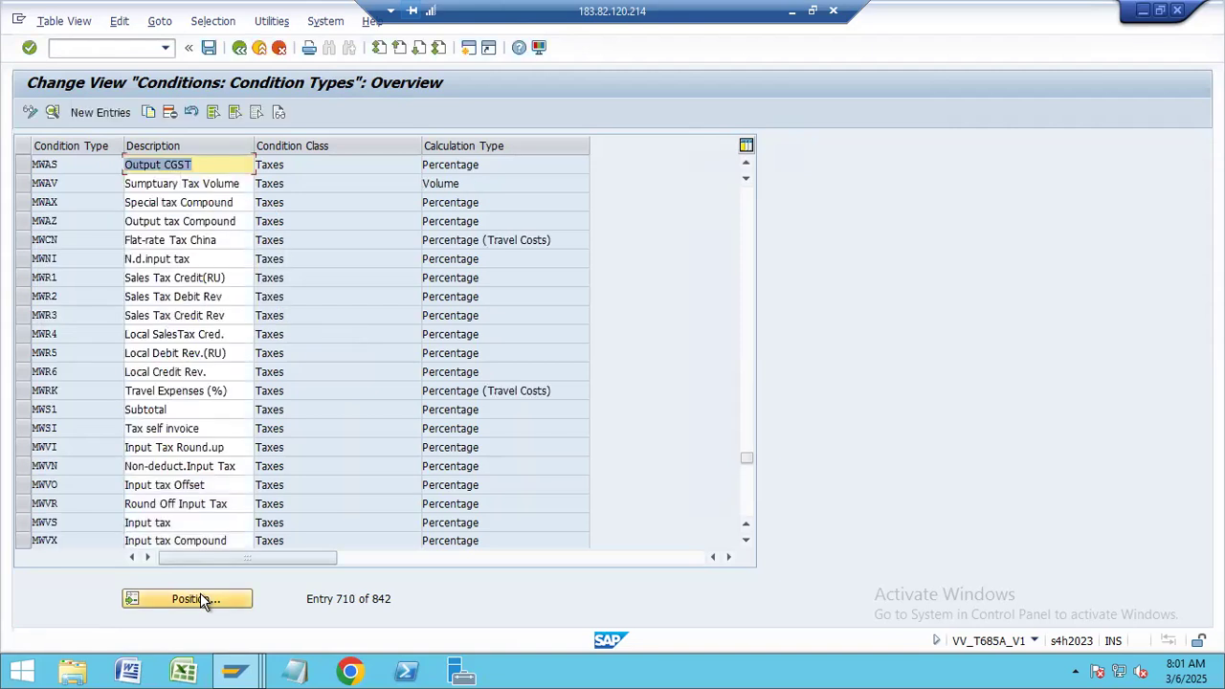
# - Check the access sequence in the details of condition type MWAS and return to the activity list
pyautogui.doubleClick(173, 164)
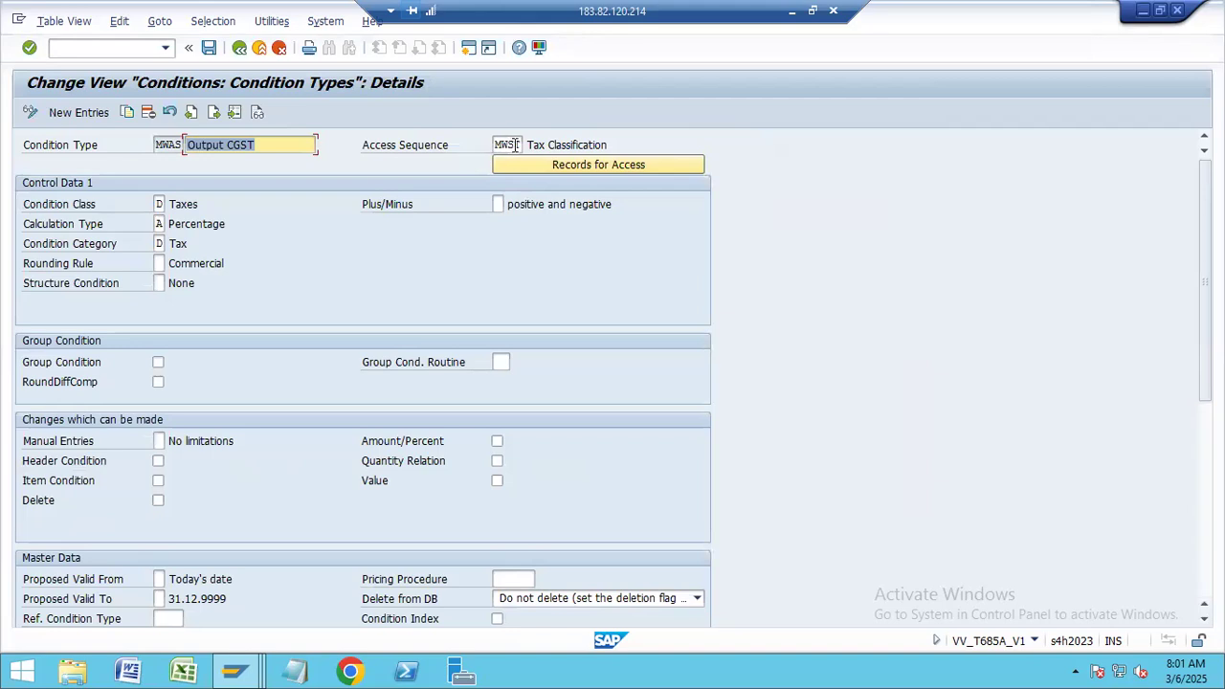
pyautogui.press('F3')
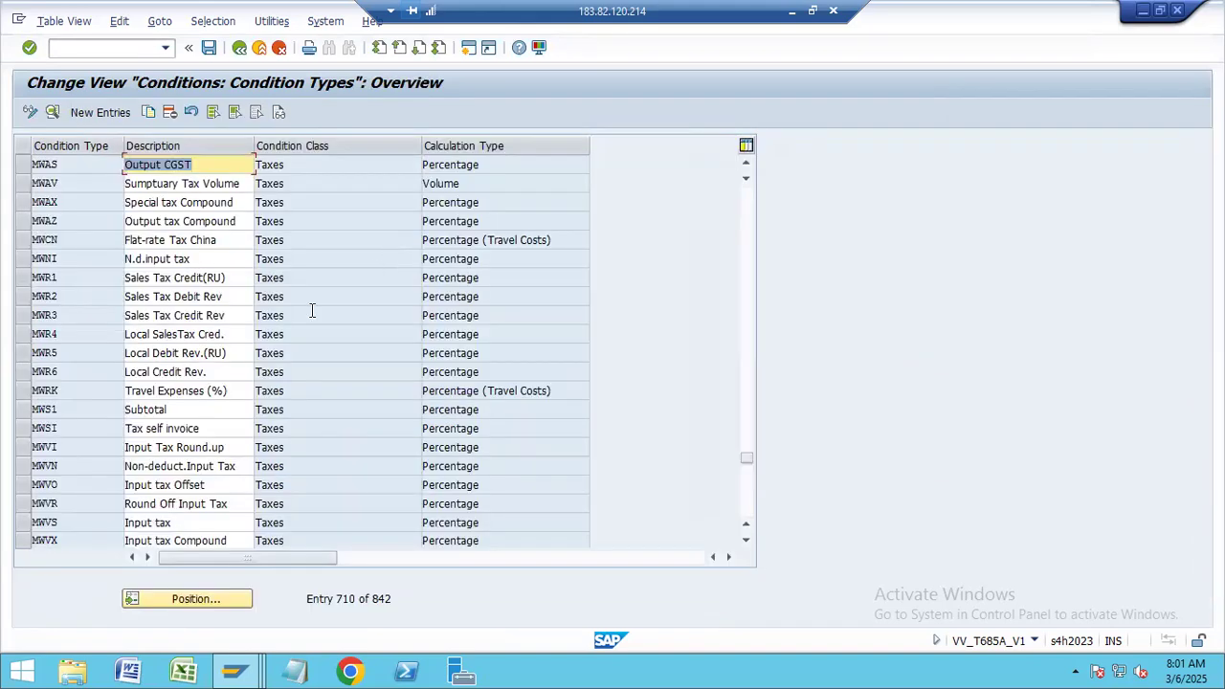
pyautogui.press('F3')
# - Open Define Procedures and position the procedure list at N0
pyautogui.click(163, 251)
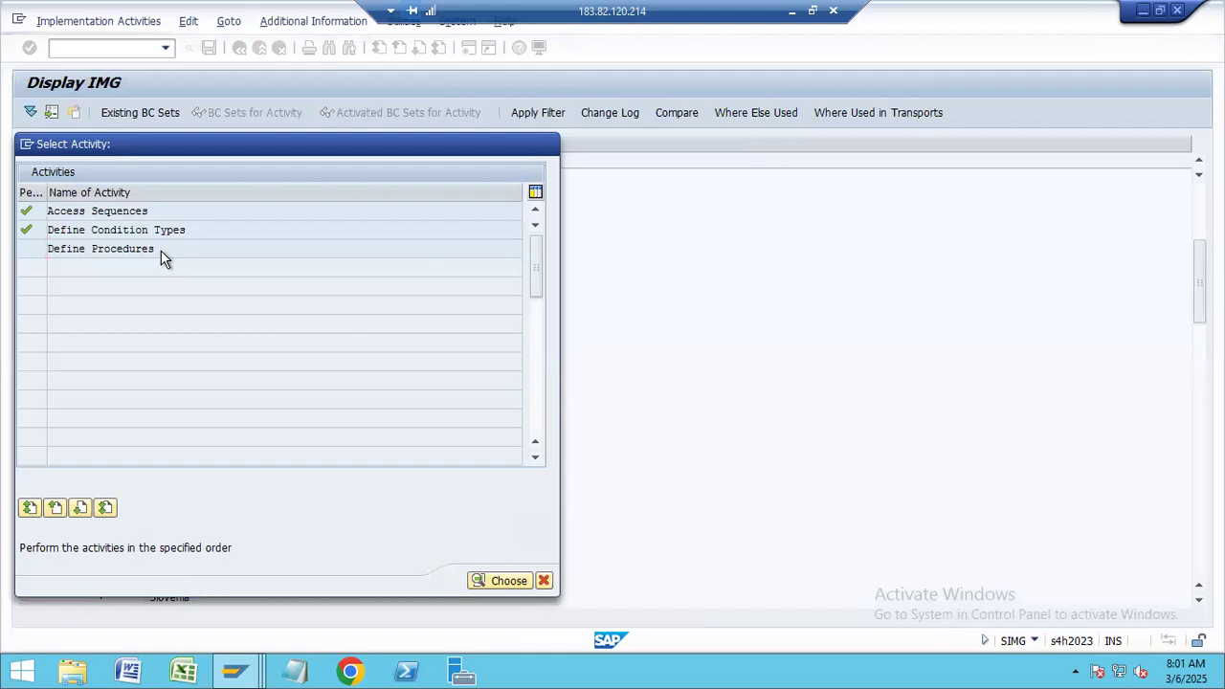
pyautogui.doubleClick(162, 250)
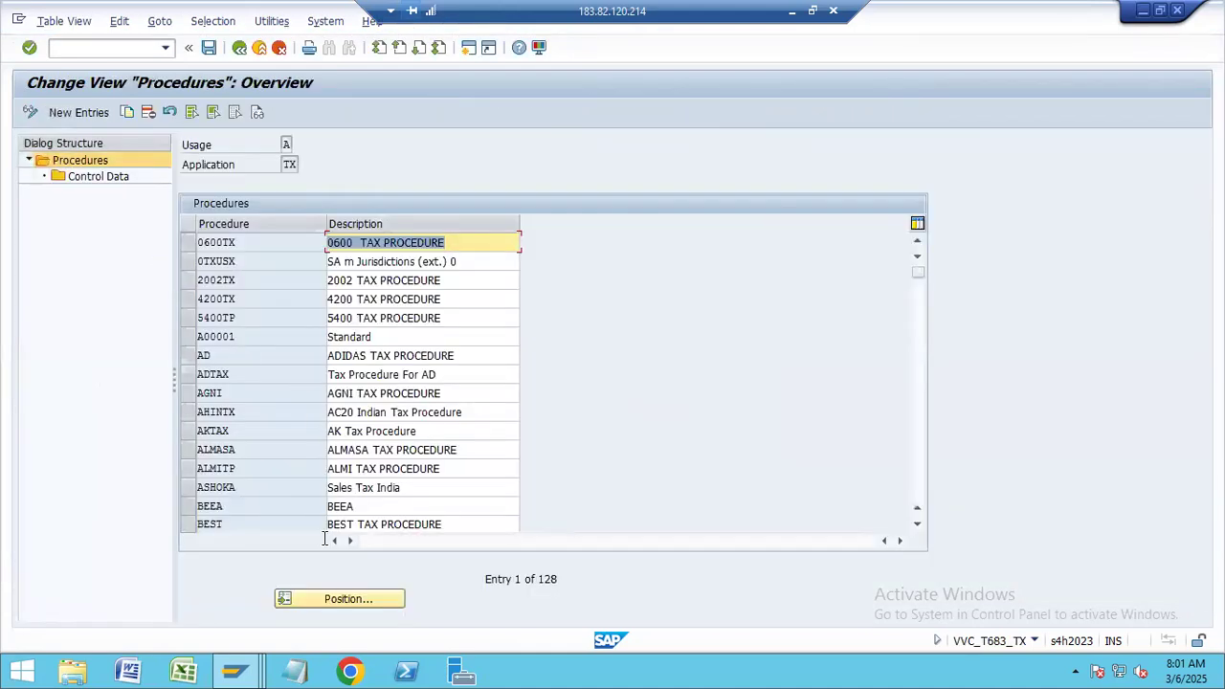
pyautogui.click(349, 598)
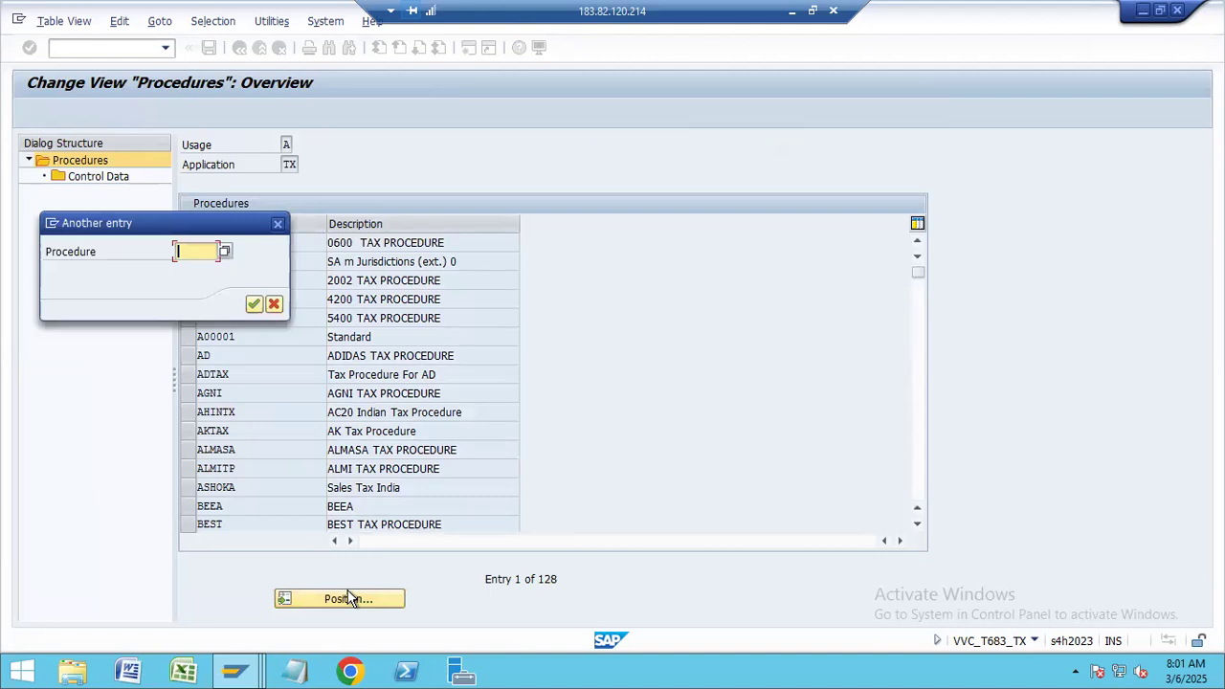
pyautogui.write('N0')
pyautogui.press('Return')
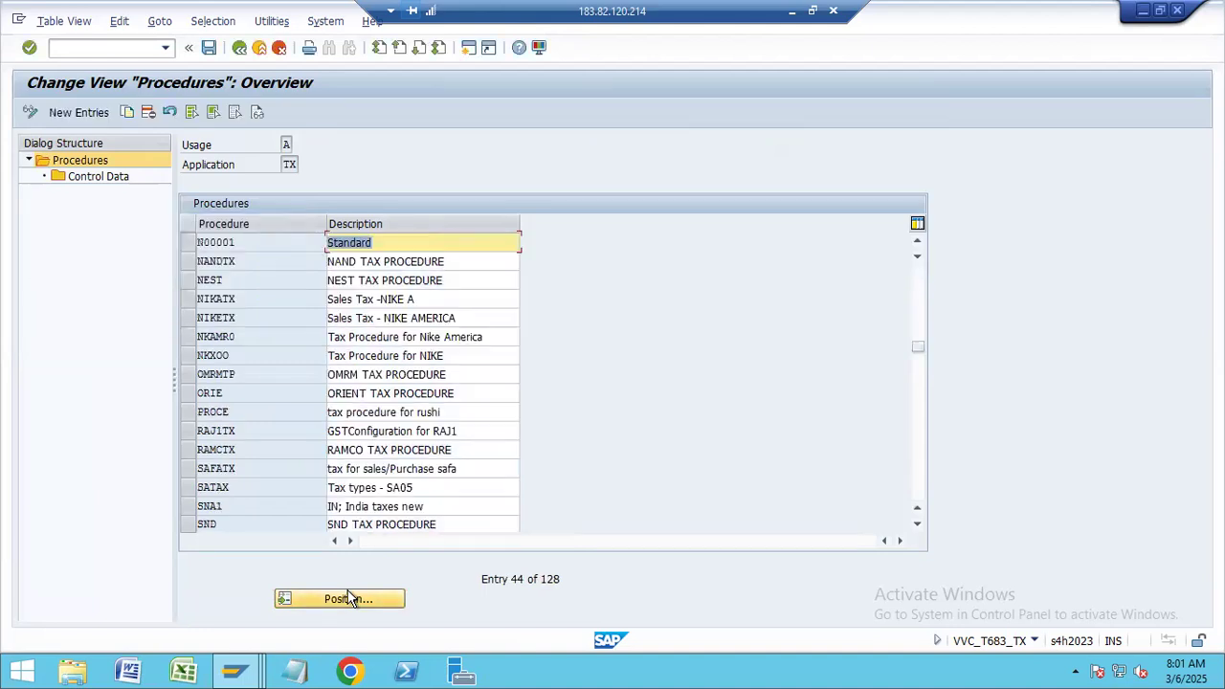
# - Find procedure TAXIN, tax for sales/Purchase INDIA, in the procedures overview and open its control data
pyautogui.scroll(5, 325, 484)
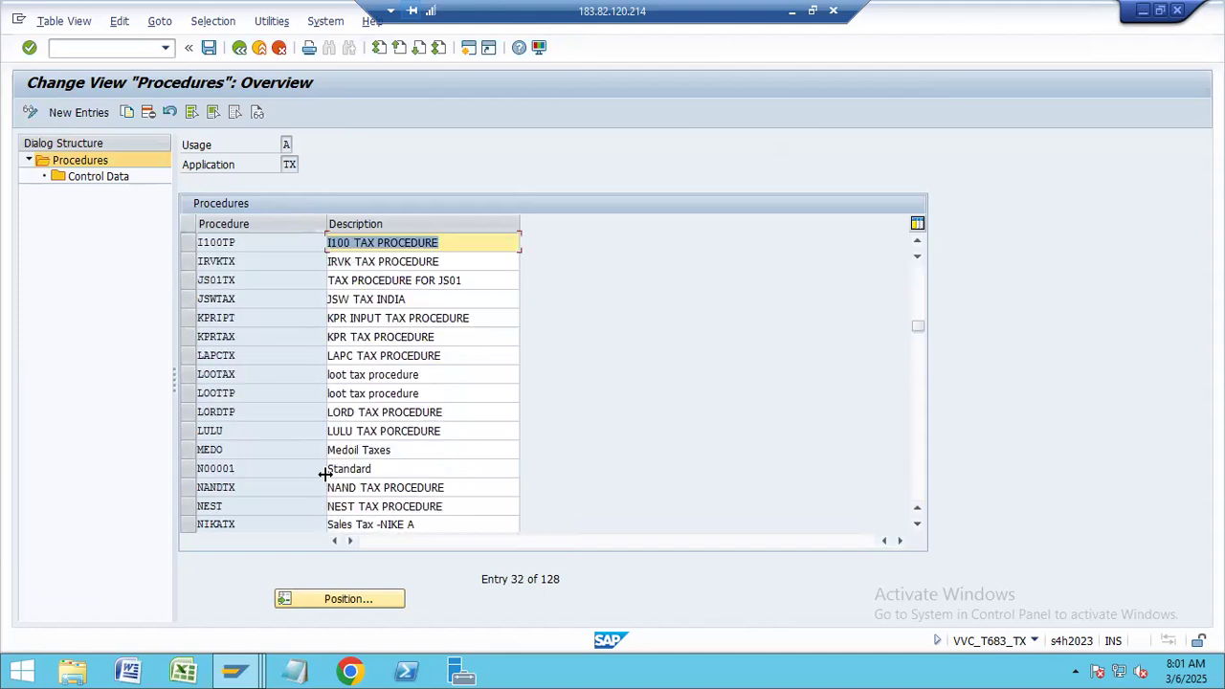
pyautogui.scroll(10, 324, 483)
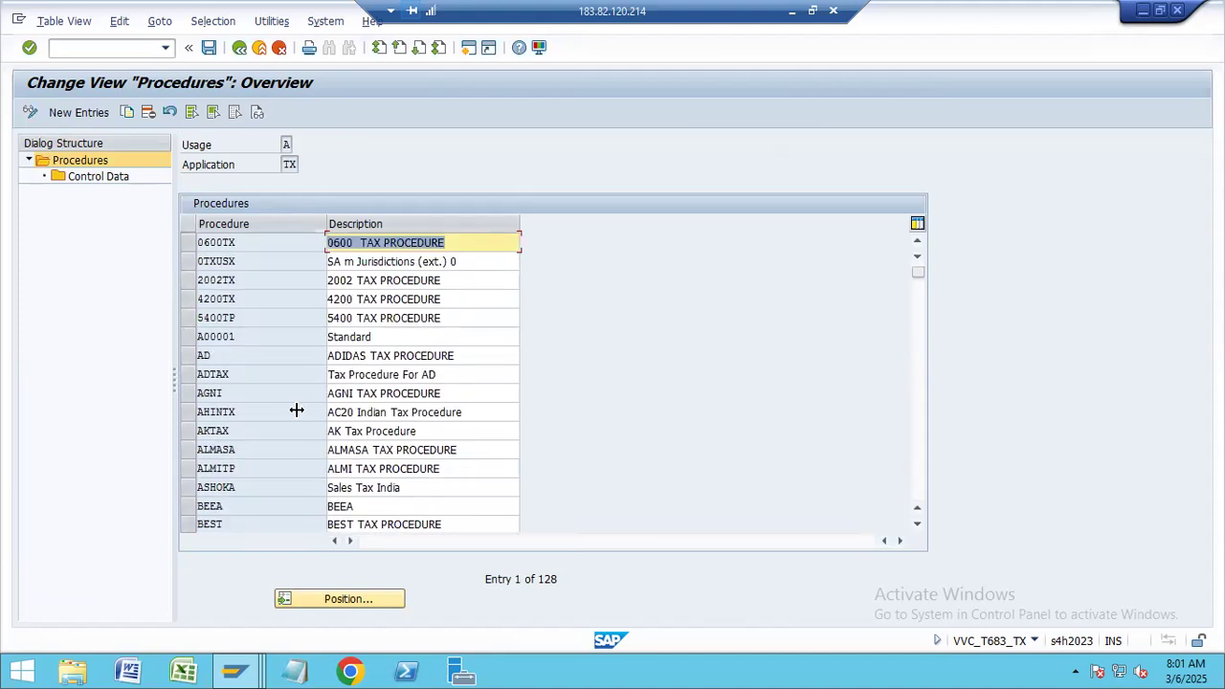
pyautogui.scroll(-13, 326, 426)
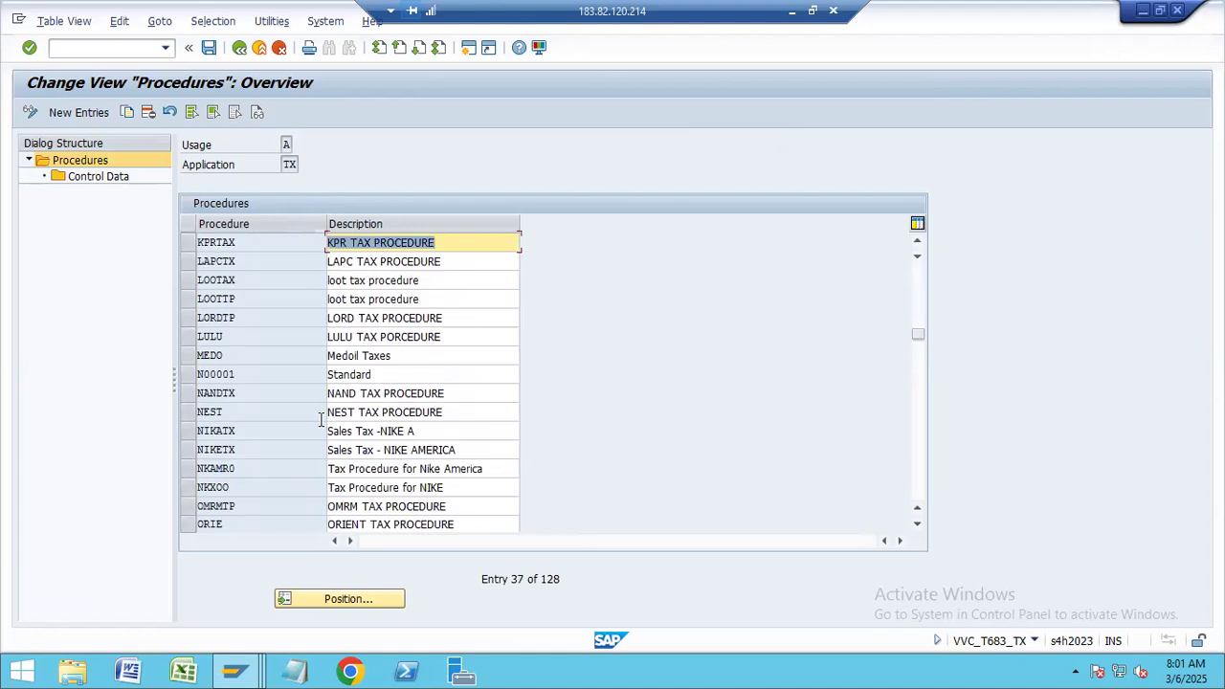
pyautogui.scroll(-8, 322, 426)
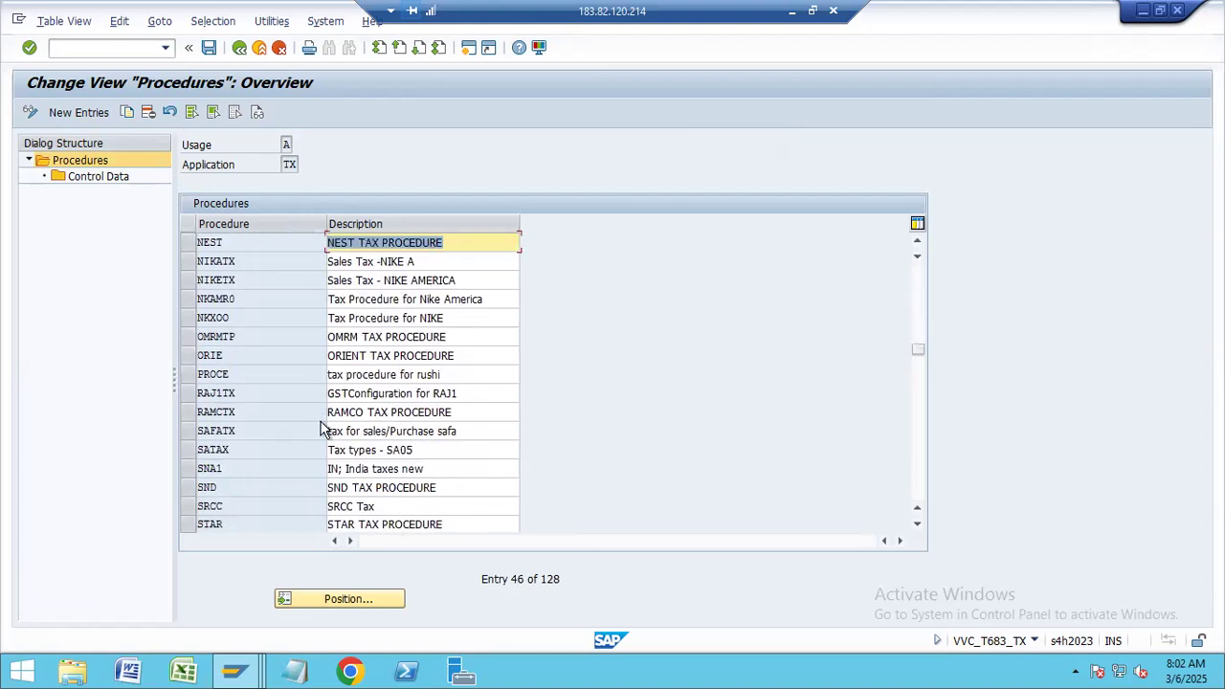
pyautogui.scroll(-3, 322, 431)
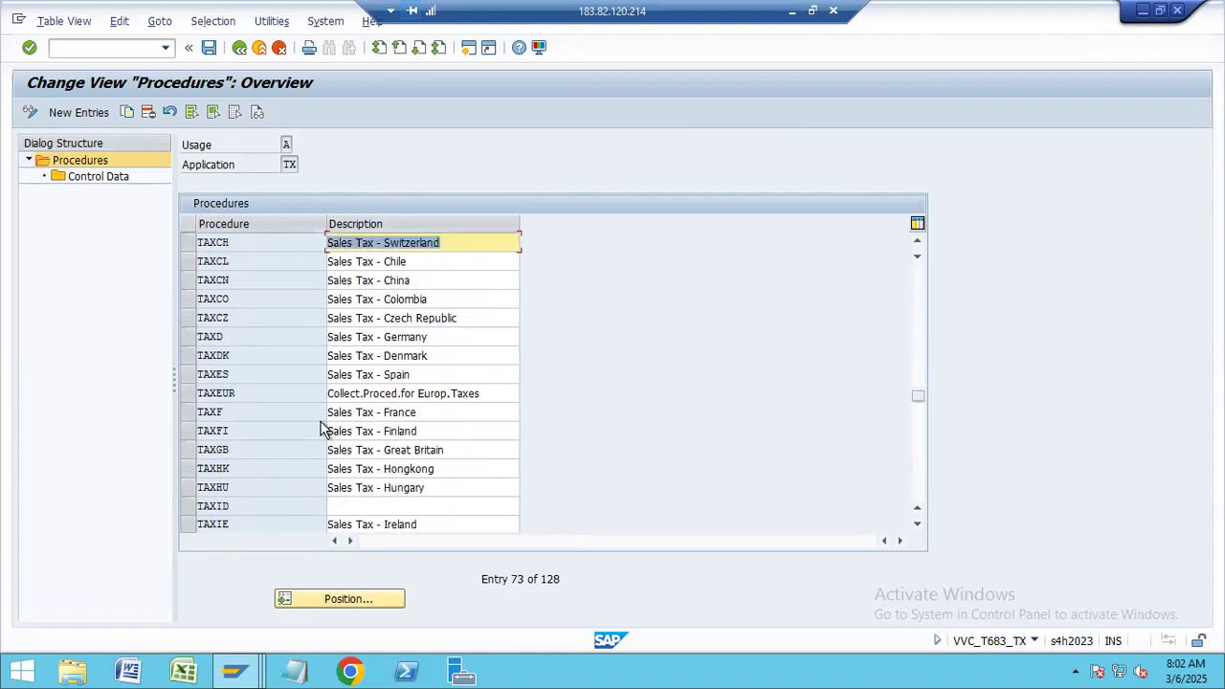
pyautogui.scroll(2, 279, 382)
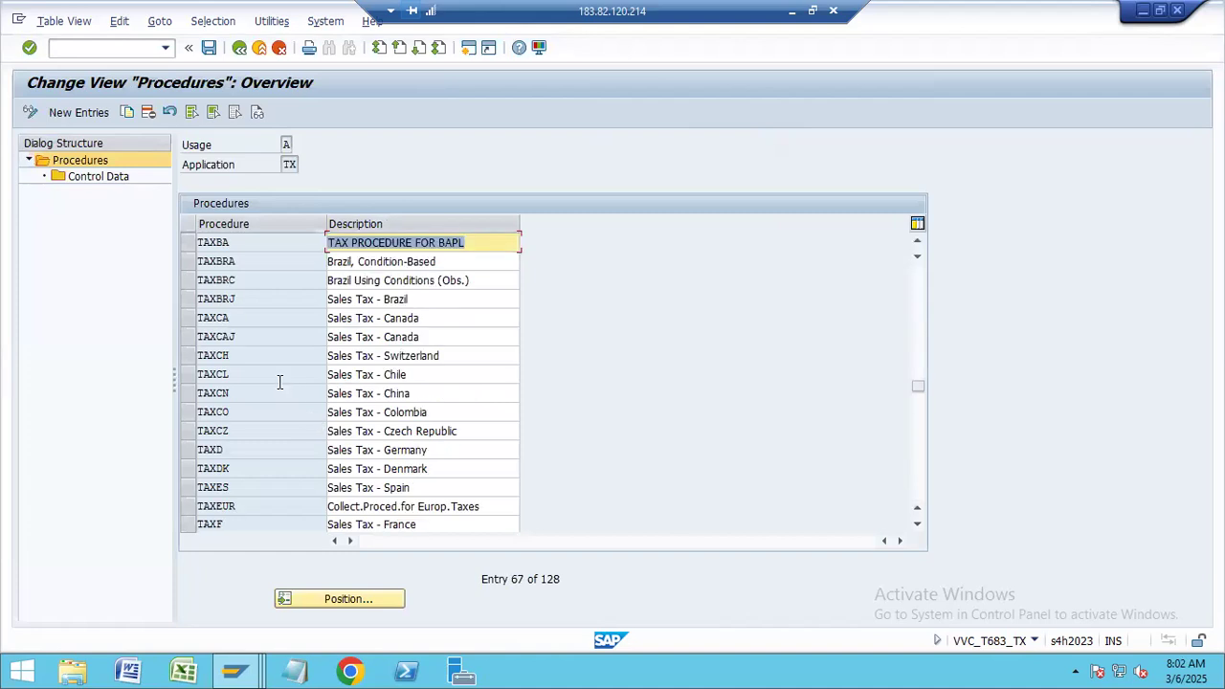
pyautogui.scroll(1, 234, 386)
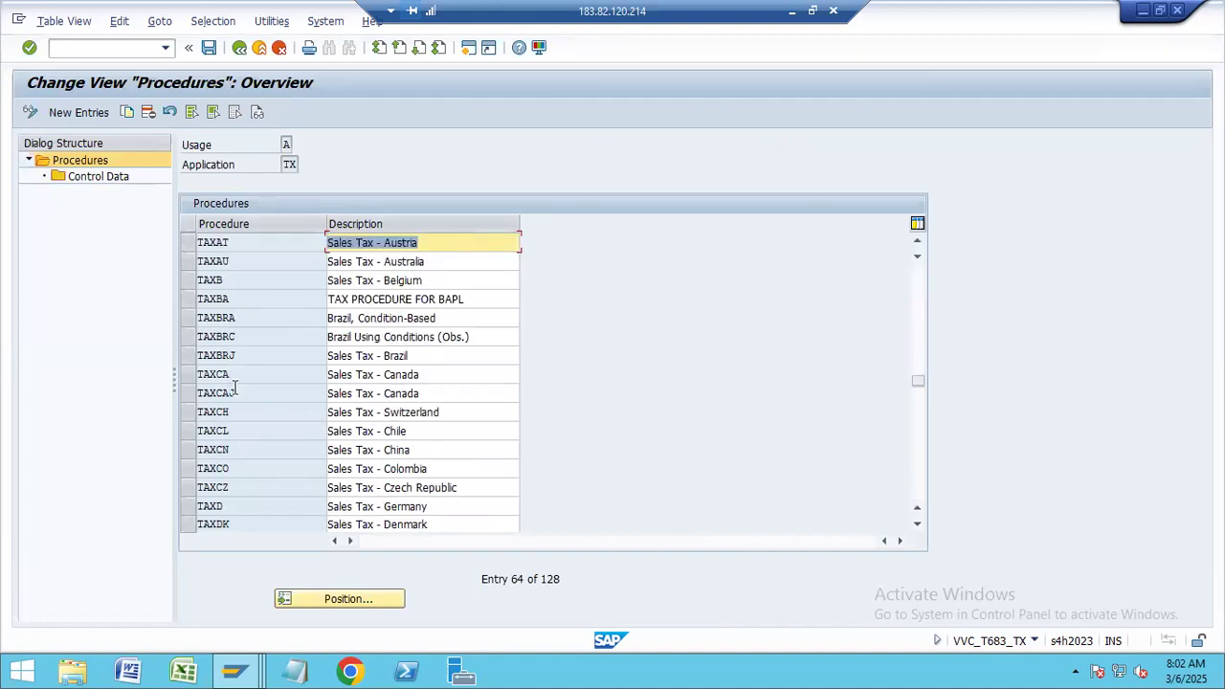
pyautogui.scroll(-4, 233, 392)
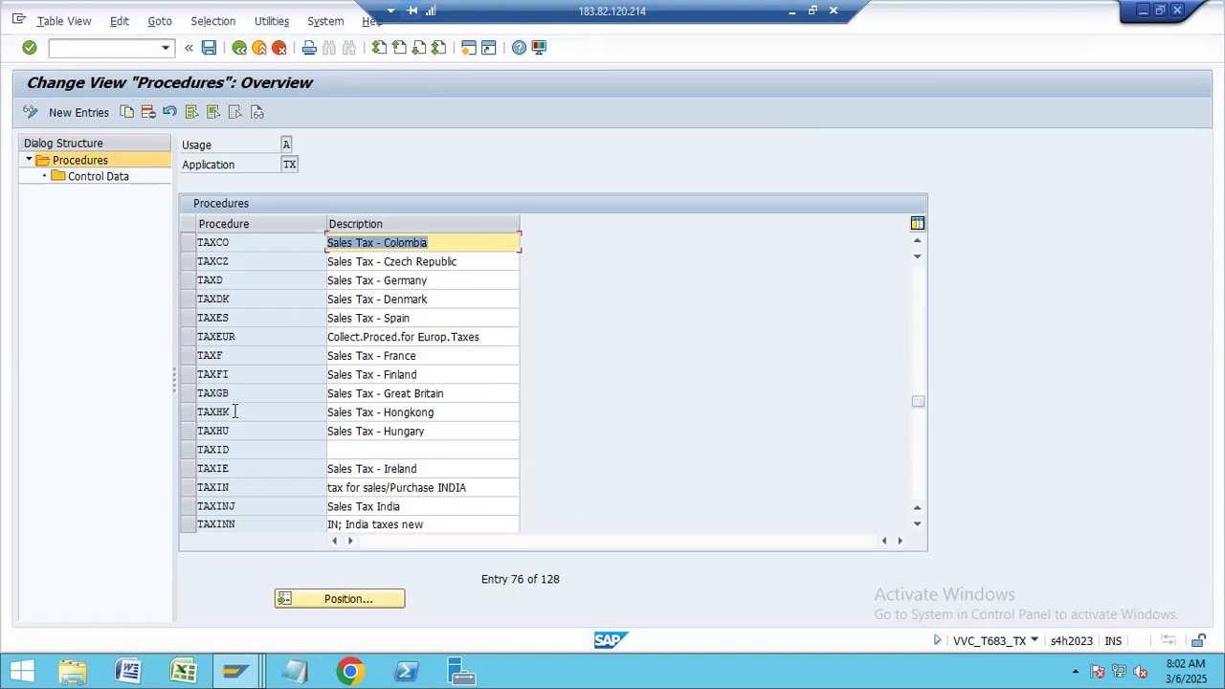
pyautogui.scroll(-1, 234, 393)
pyautogui.click(189, 431)
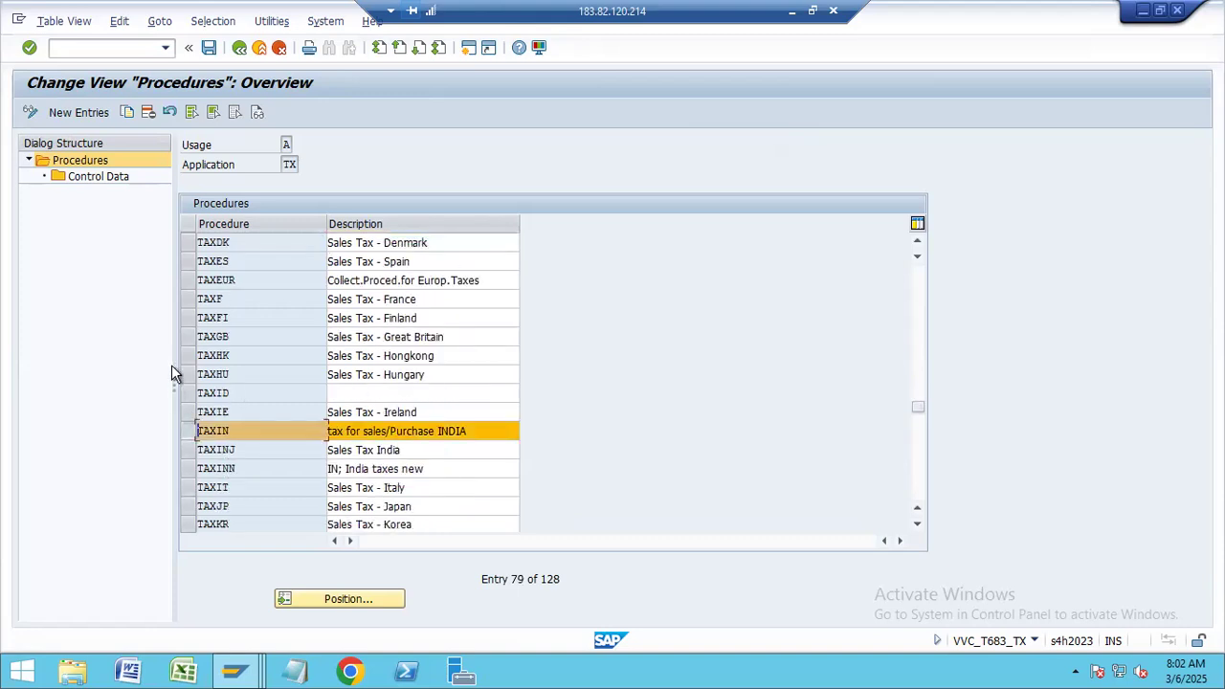
pyautogui.doubleClick(85, 178)
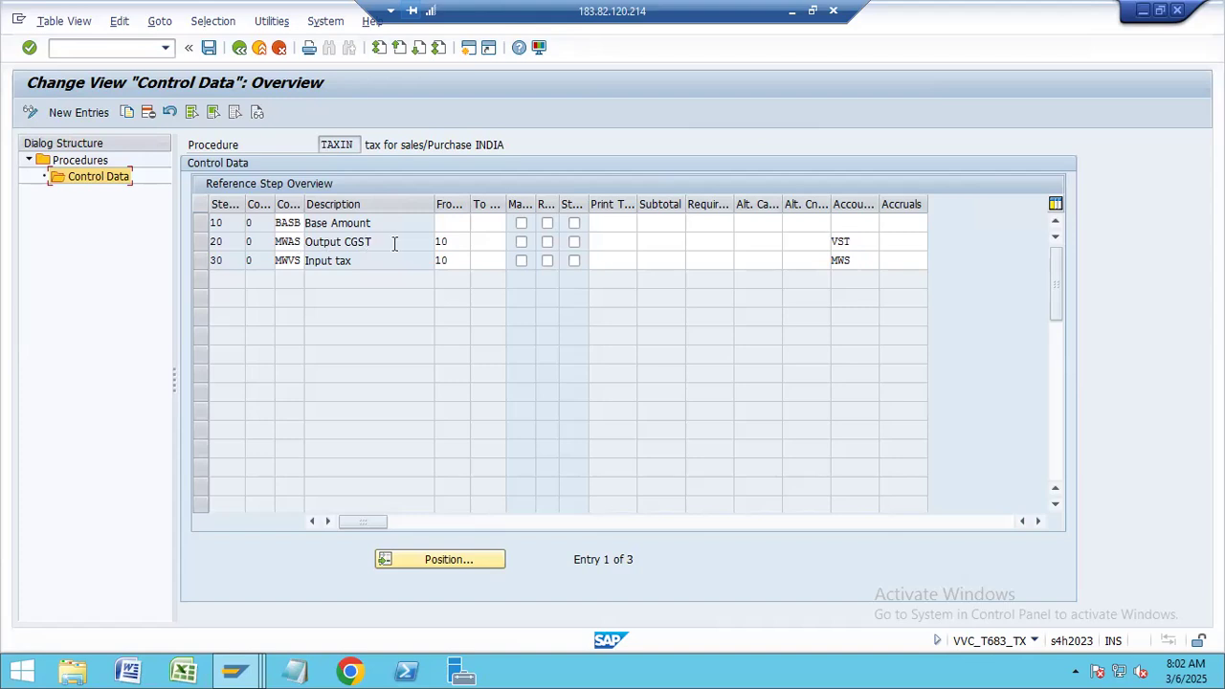
# - Set the account key of step 20, Output CGST (MWAS), in procedure TAXIN to MWS
pyautogui.click(859, 243)
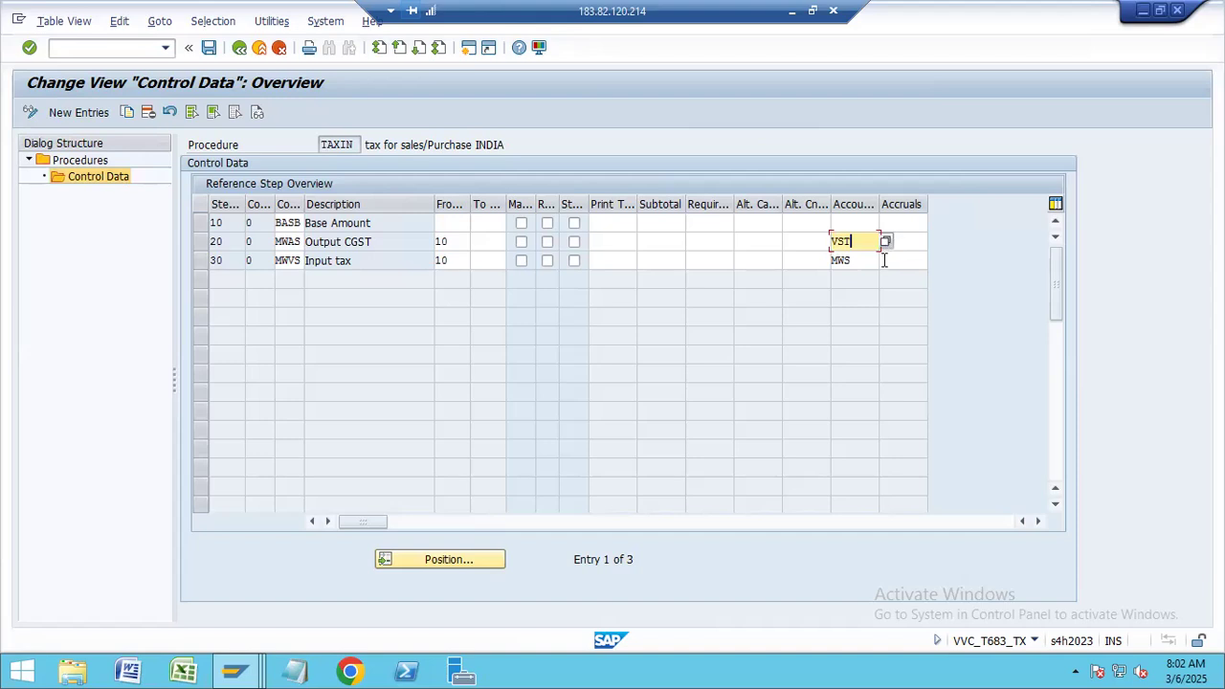
pyautogui.press('BackSpace')
pyautogui.press('BackSpace')
pyautogui.press('BackSpace')
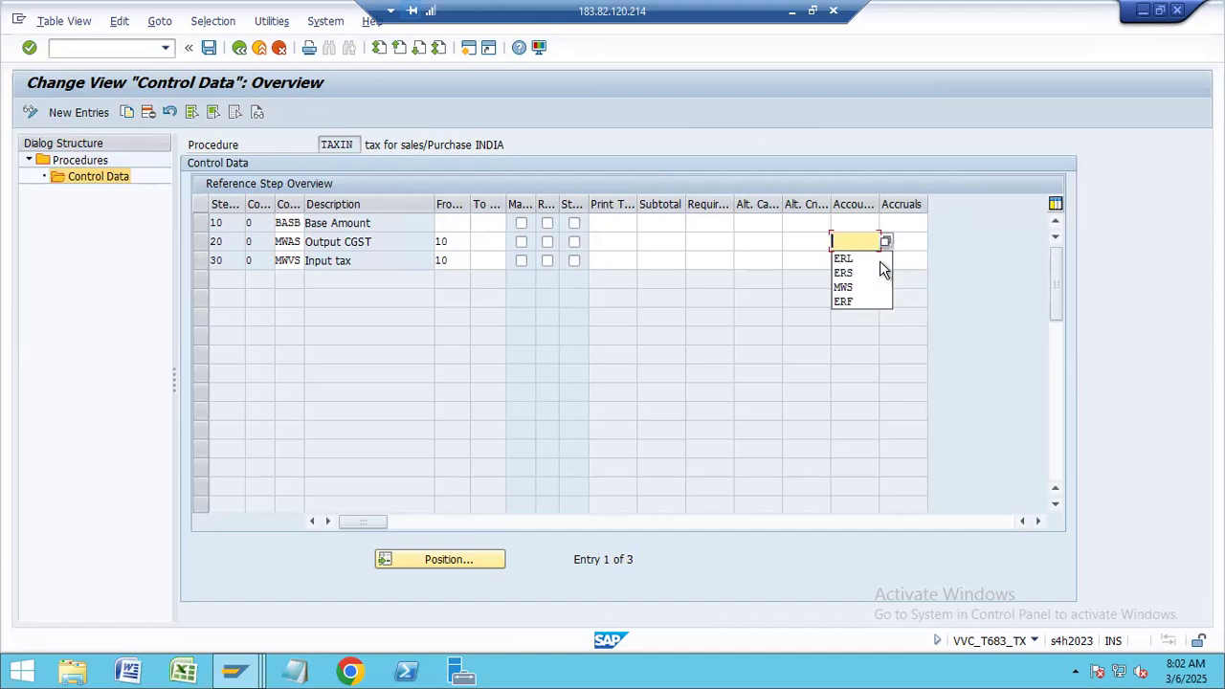
pyautogui.write('MWS')
pyautogui.press('Tab')
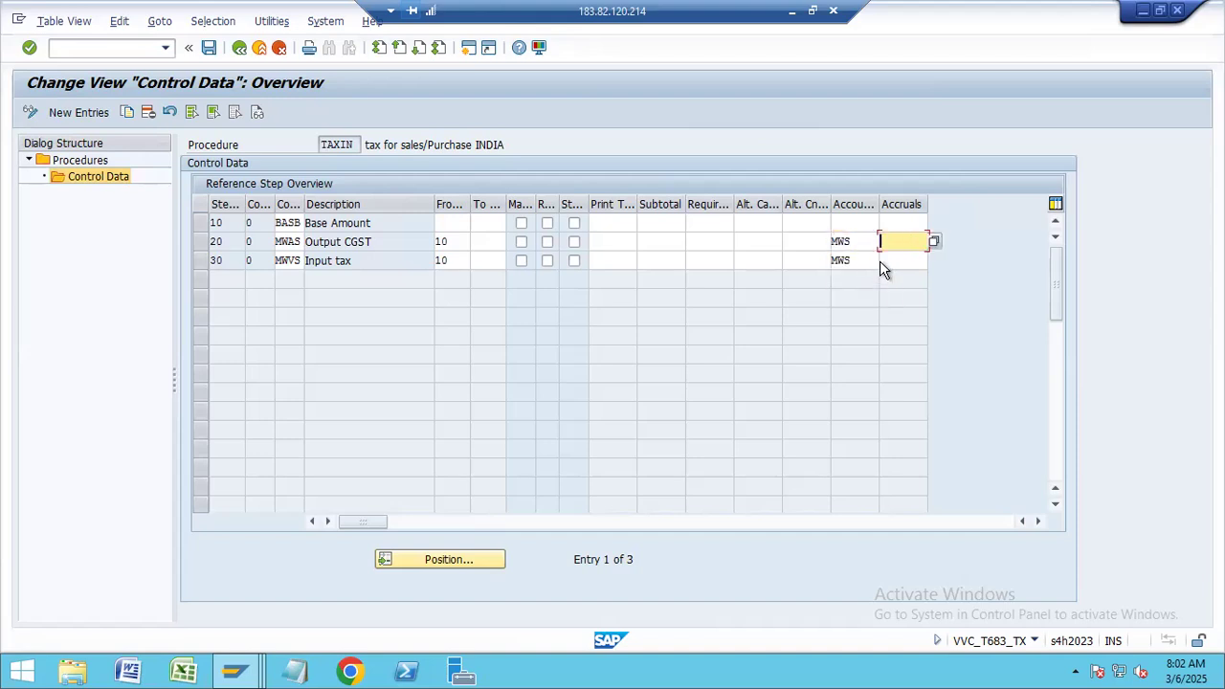
# - Set the account key of step 30, Input tax (MWVS), in procedure TAXIN to VST
pyautogui.click(868, 257)
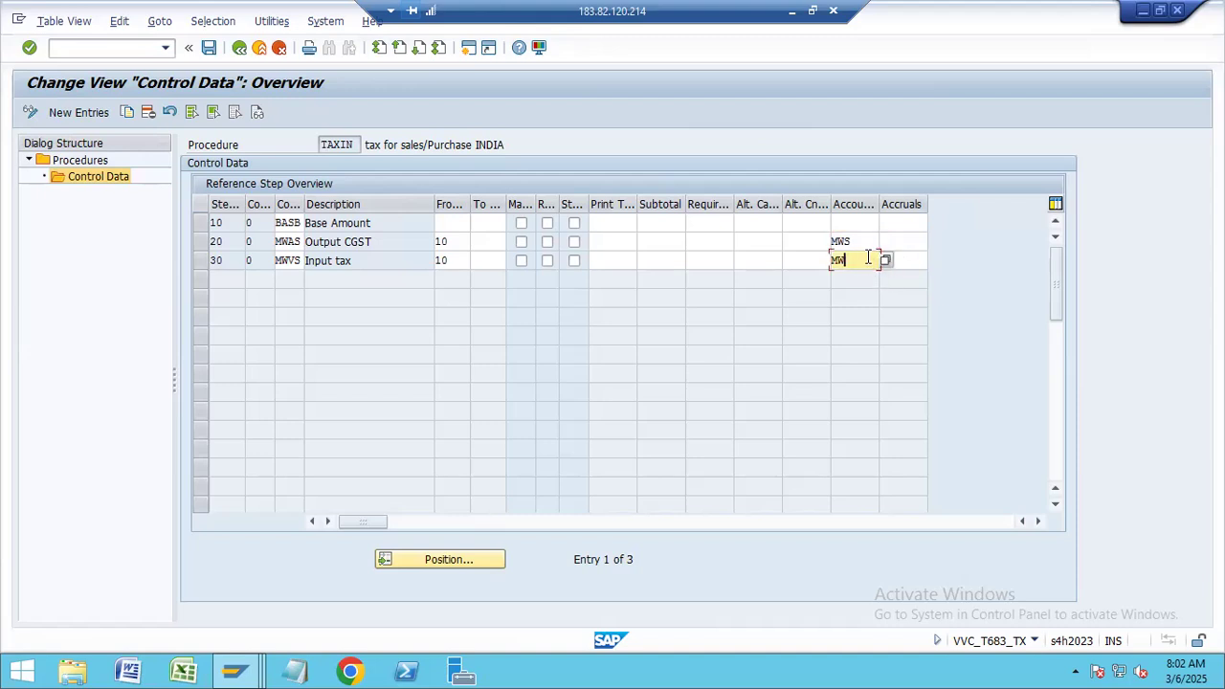
pyautogui.press('BackSpace')
pyautogui.press('BackSpace')
pyautogui.press('BackSpace')
pyautogui.write('VST')
pyautogui.press('Return')
# - Save the procedure changes to the proposed customizing request and return to the IMG structure
pyautogui.click(209, 46)
pyautogui.click(264, 306)
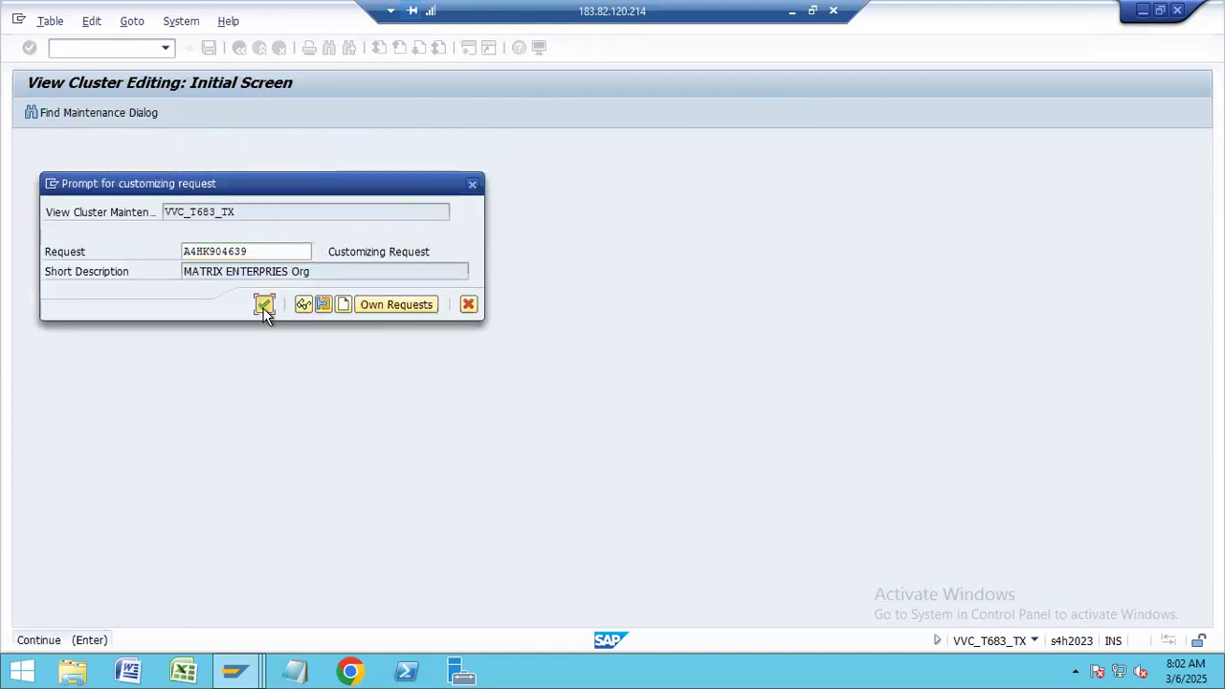
pyautogui.click(239, 49)
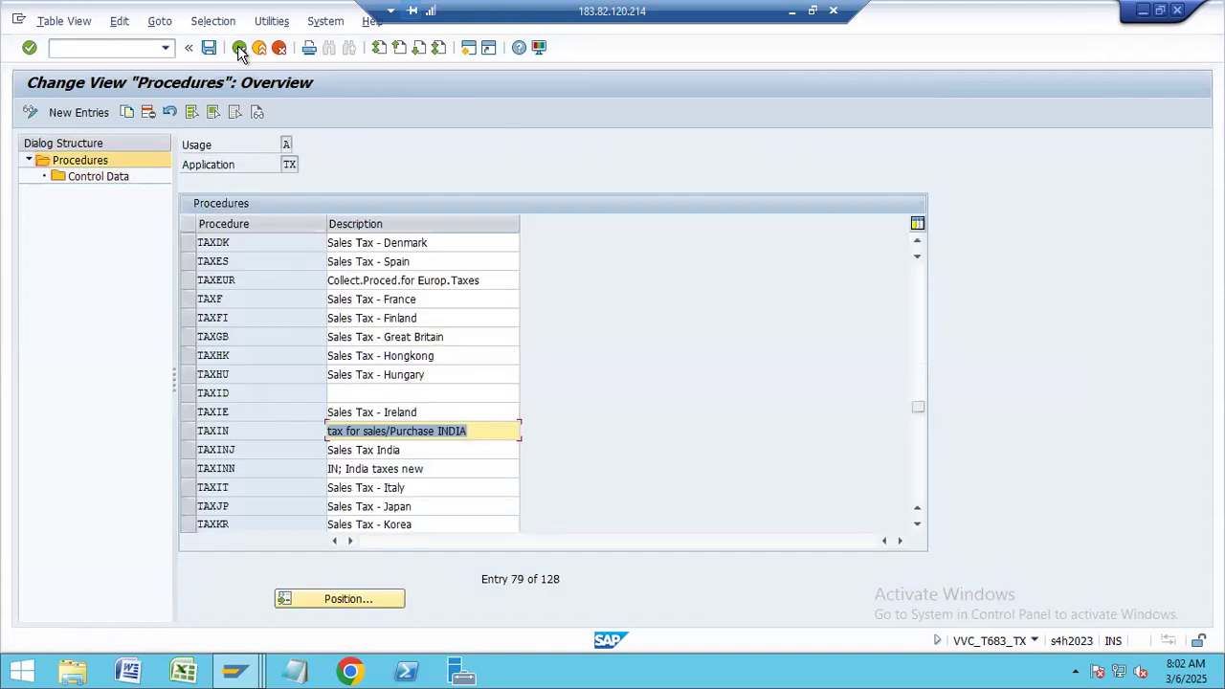
pyautogui.click(239, 48)
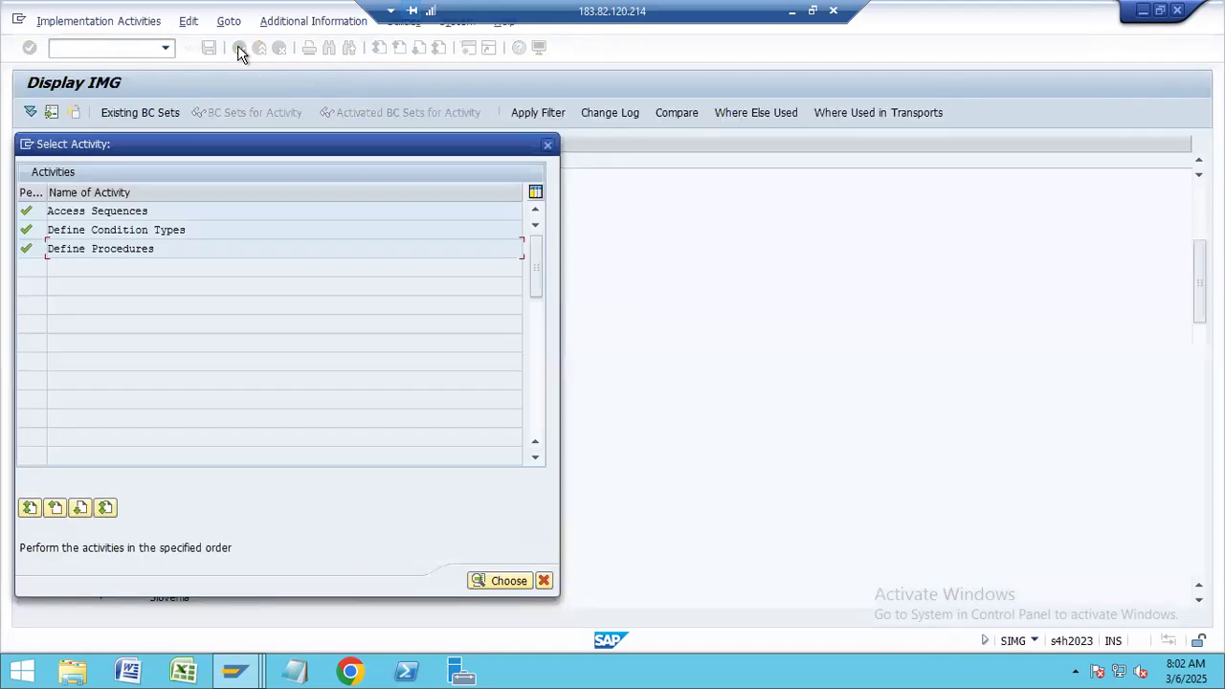
pyautogui.press('Escape')
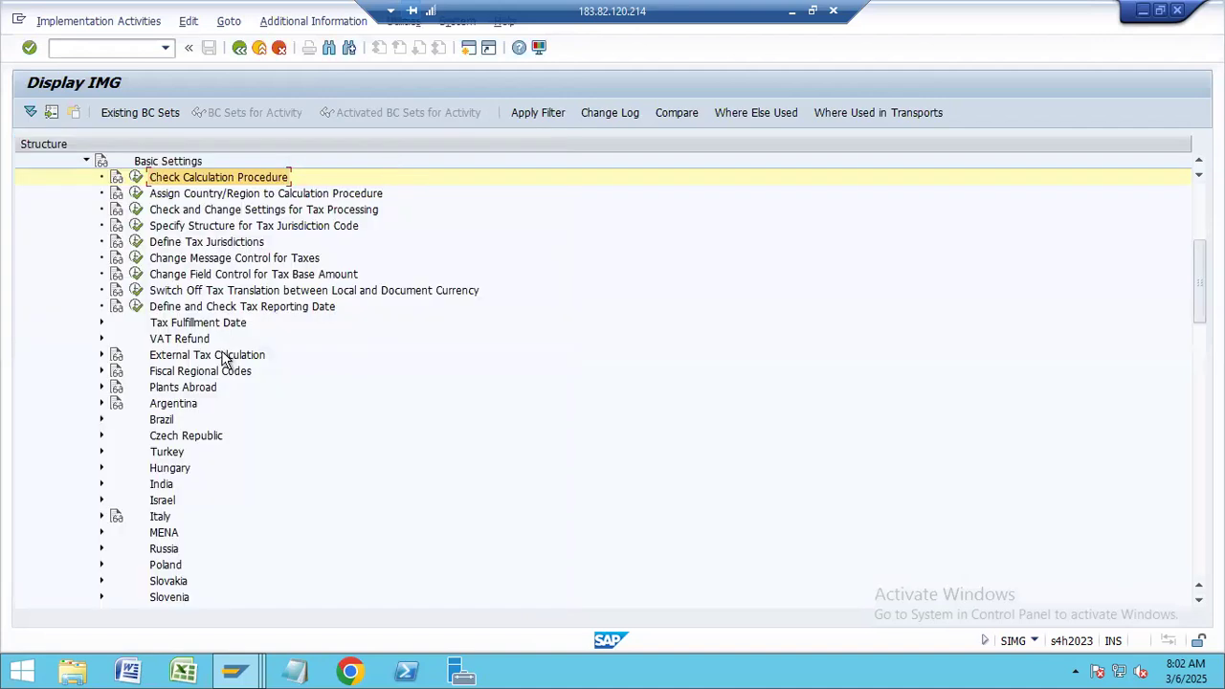
# - Assign calculation procedure TAXIN to country India (IN) in Assign Country/Region to Calculation Procedure, and save on exit
pyautogui.click(137, 194)
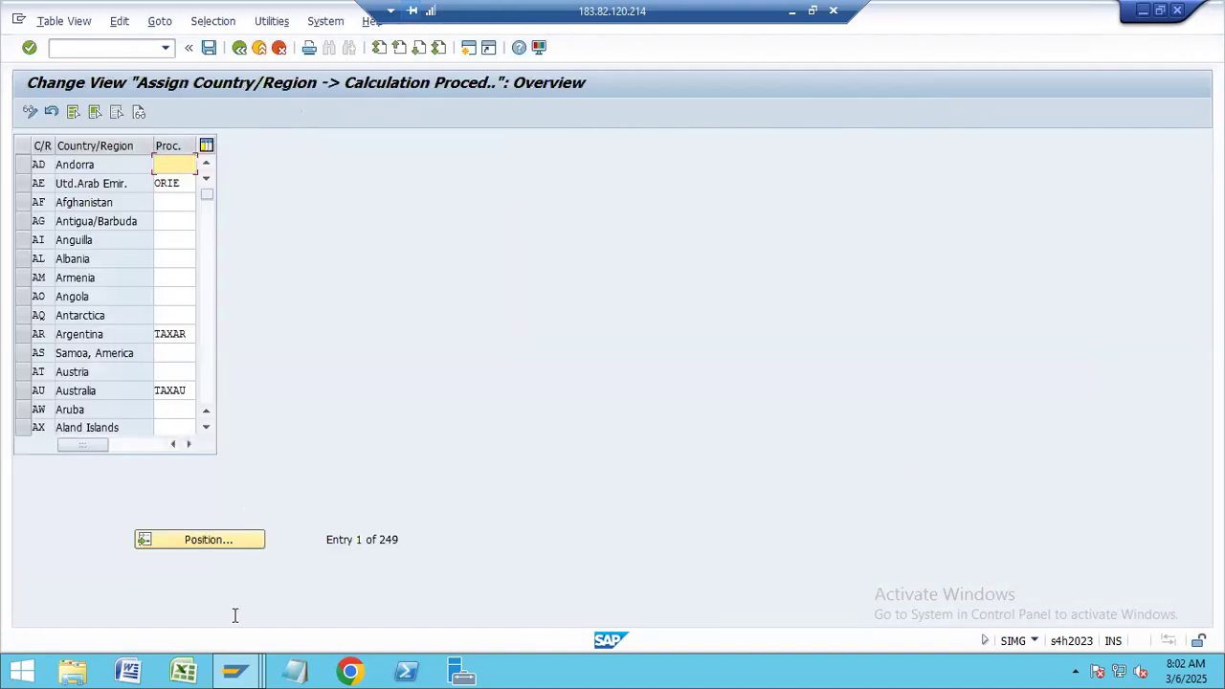
pyautogui.click(204, 540)
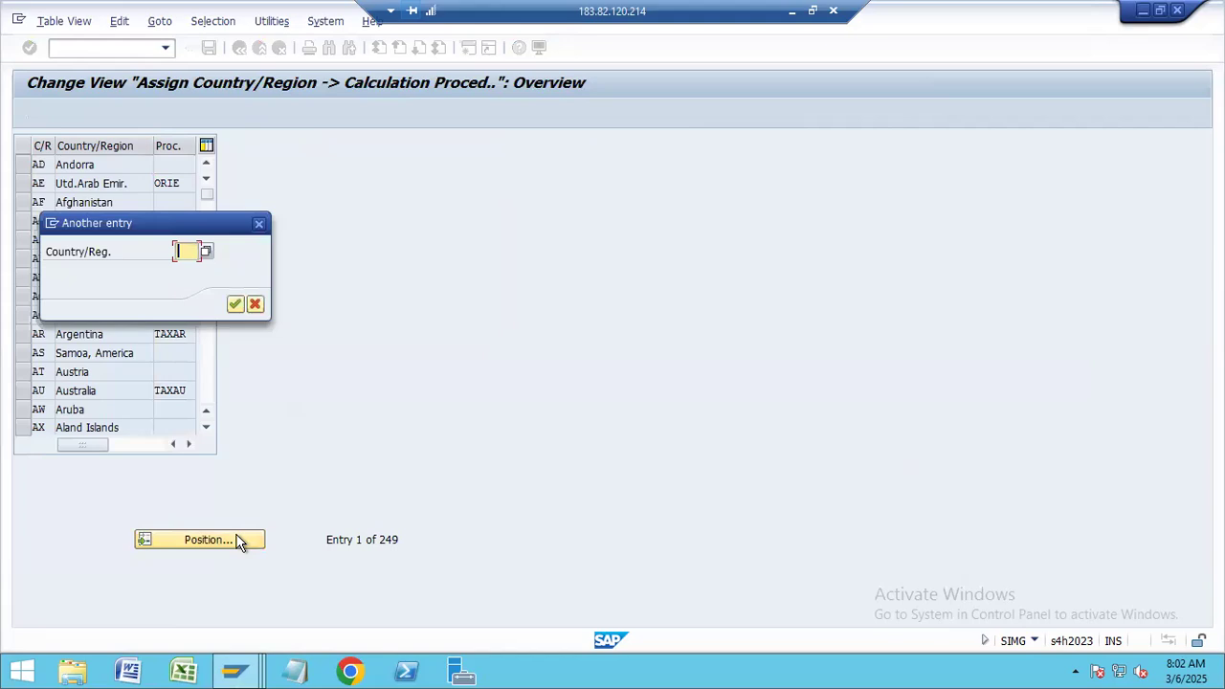
pyautogui.write('IN')
pyautogui.press('Return')
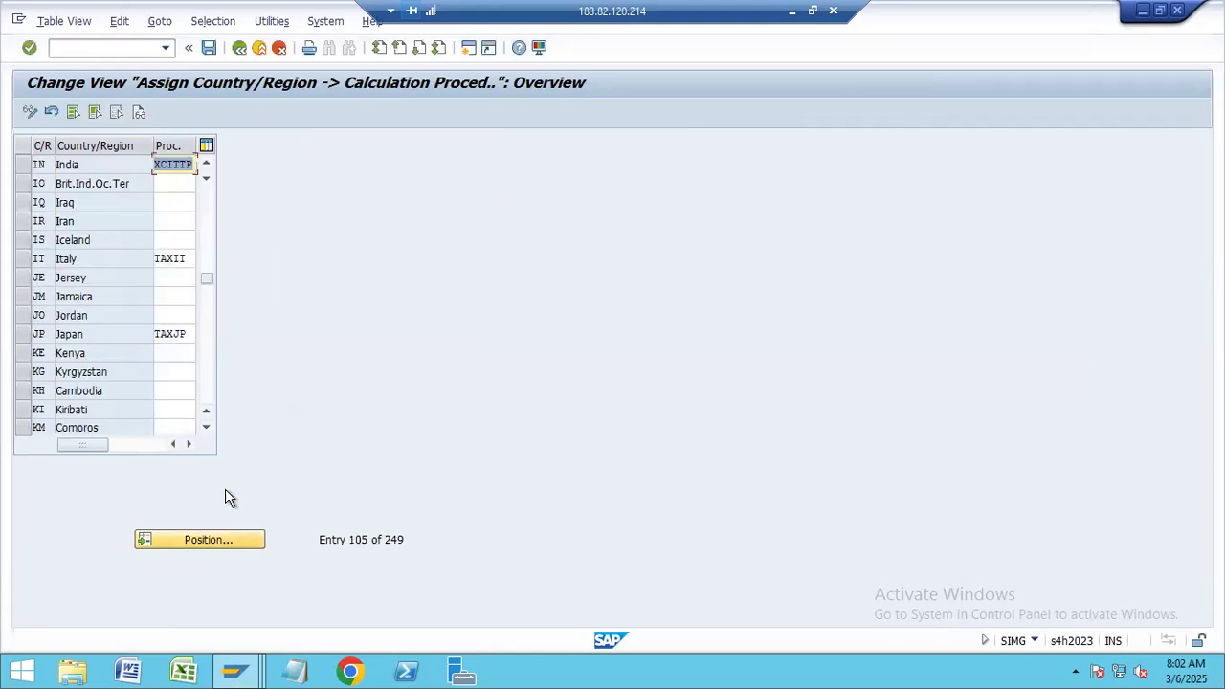
pyautogui.write('TAXIN')
pyautogui.press('Return')
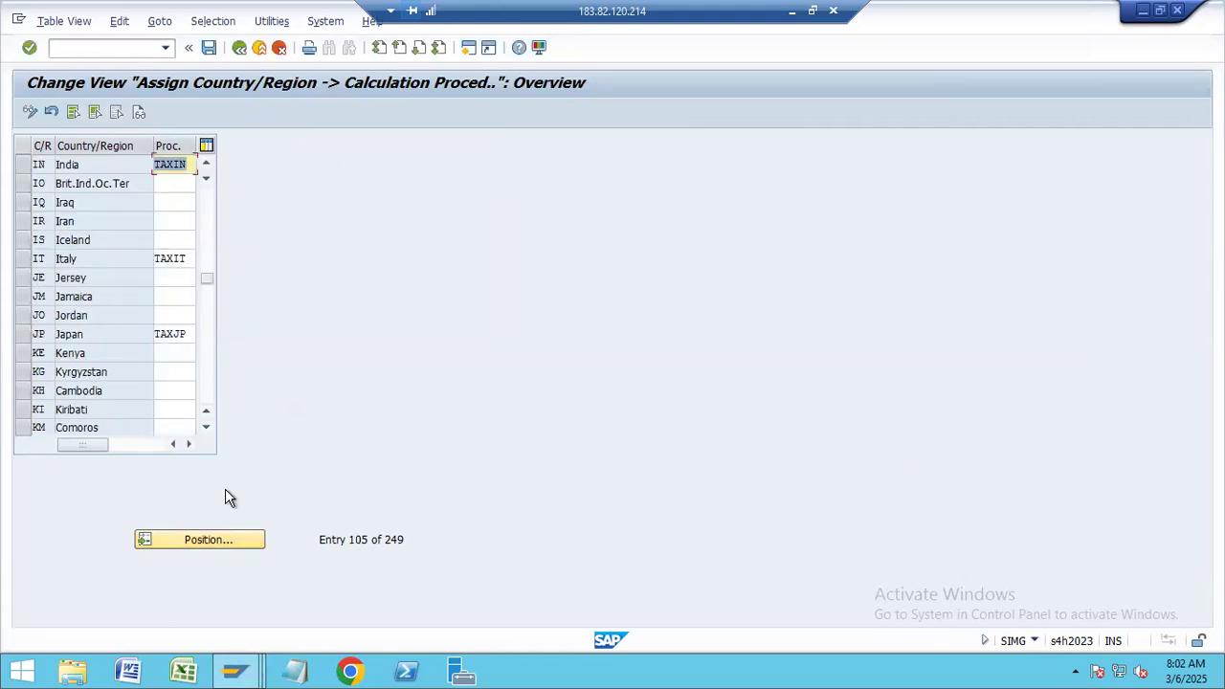
pyautogui.press('F3')
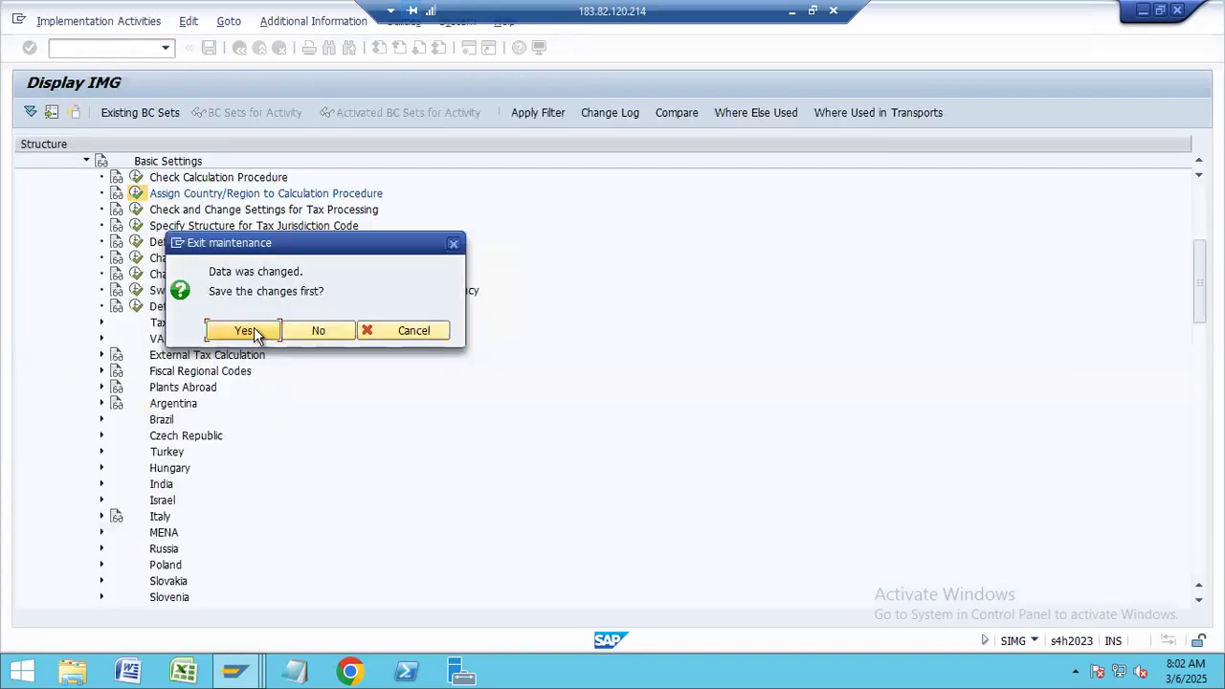
pyautogui.click(243, 331)
pyautogui.press('Return')
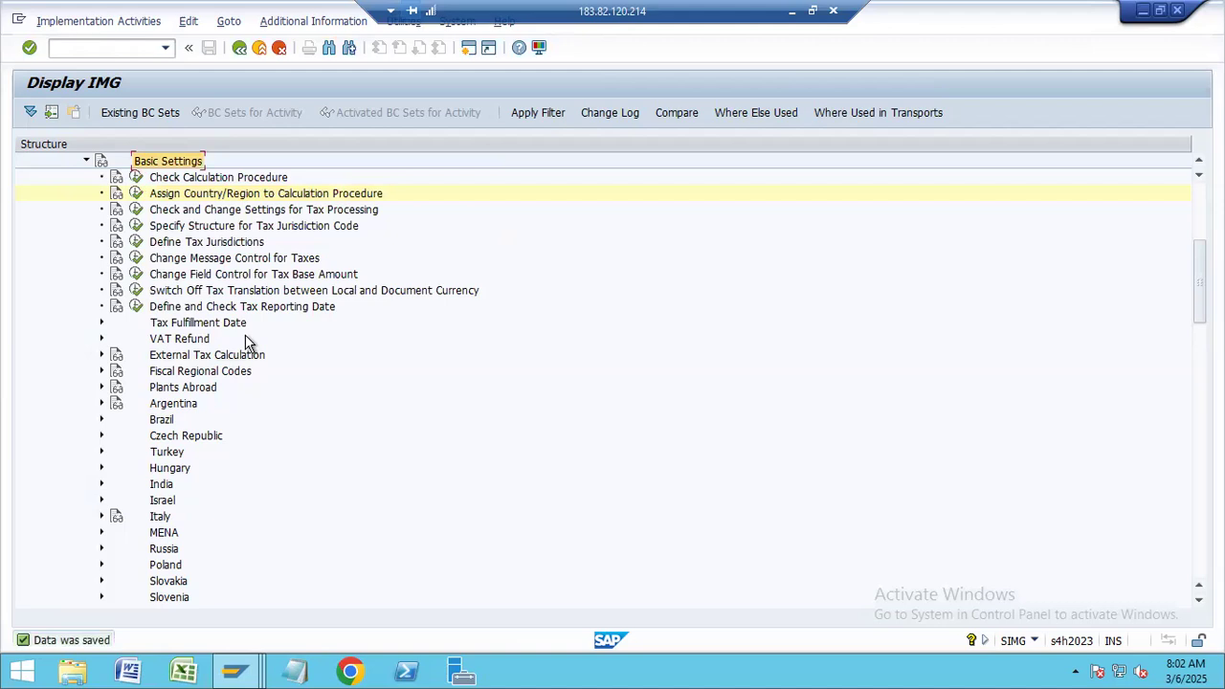
# - Review the percentage rates of India (IN) tax code XO in Define Tax Codes for Sales and Purchases, and return to the IMG structure
pyautogui.press('Down')
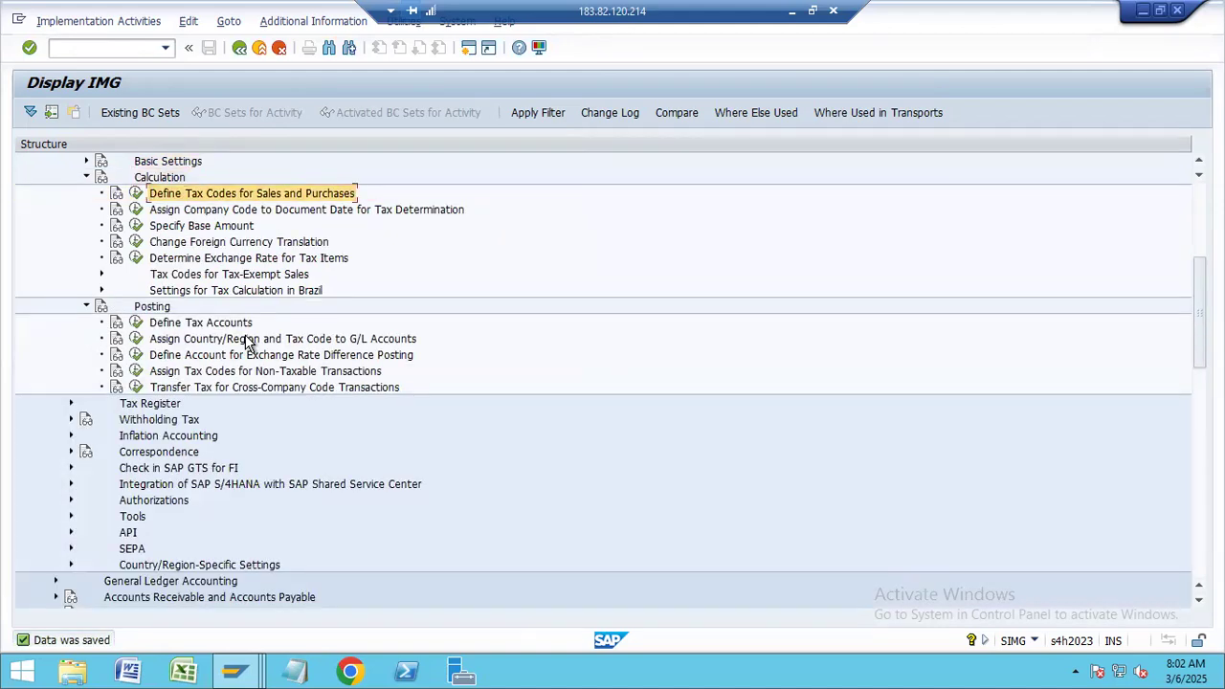
pyautogui.click(136, 194)
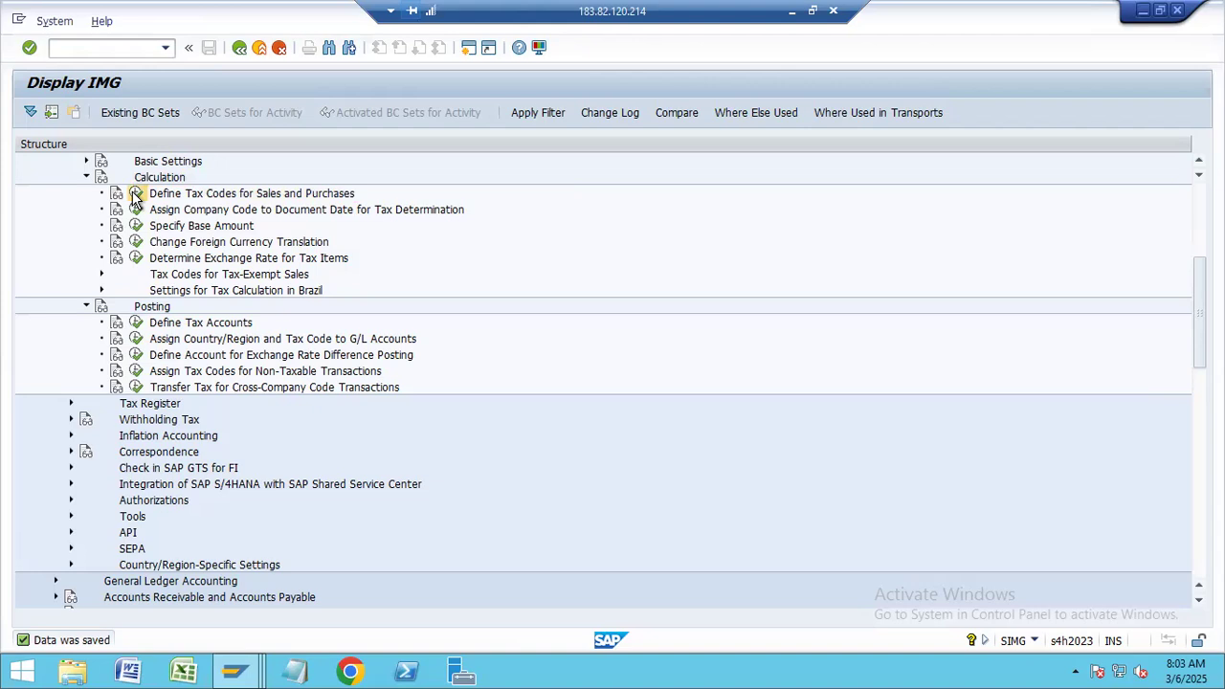
pyautogui.write('IN')
pyautogui.press('Return')
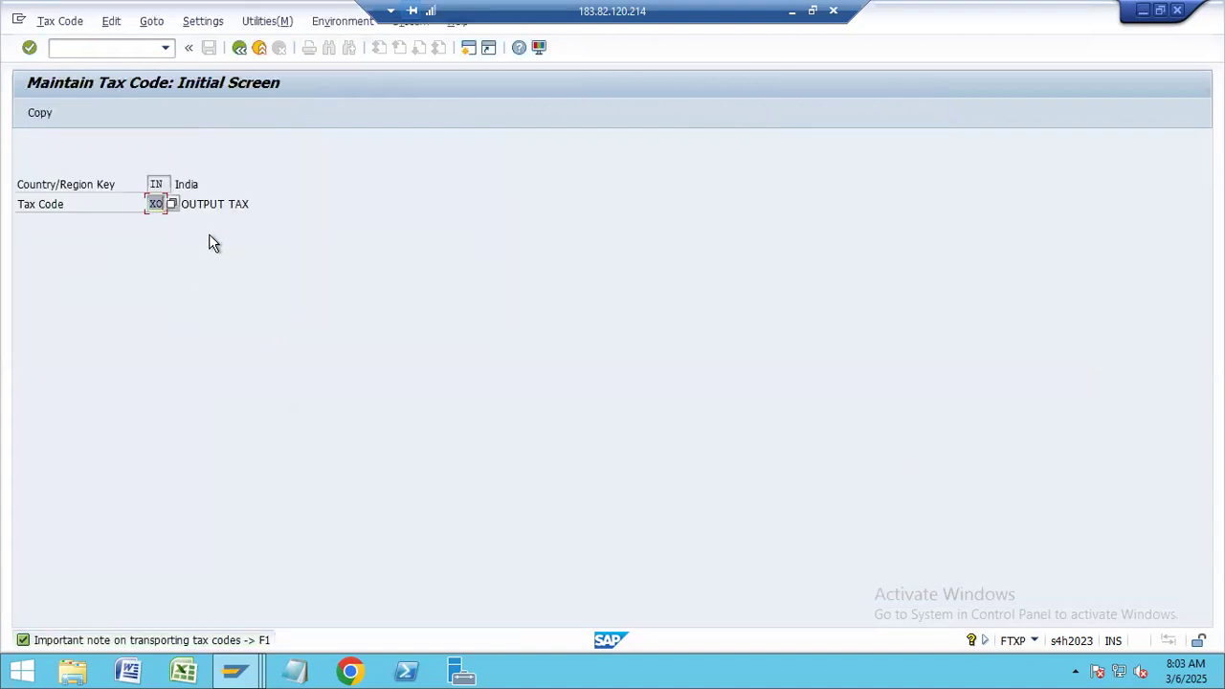
pyautogui.press('F4')
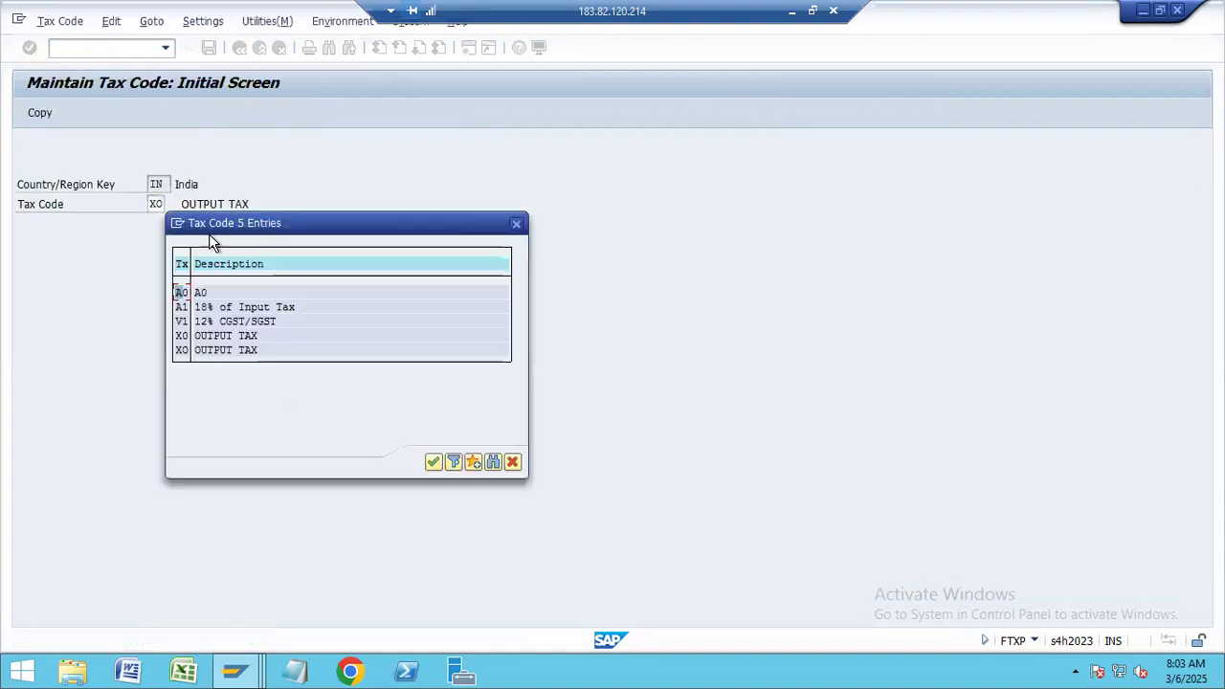
pyautogui.doubleClick(218, 350)
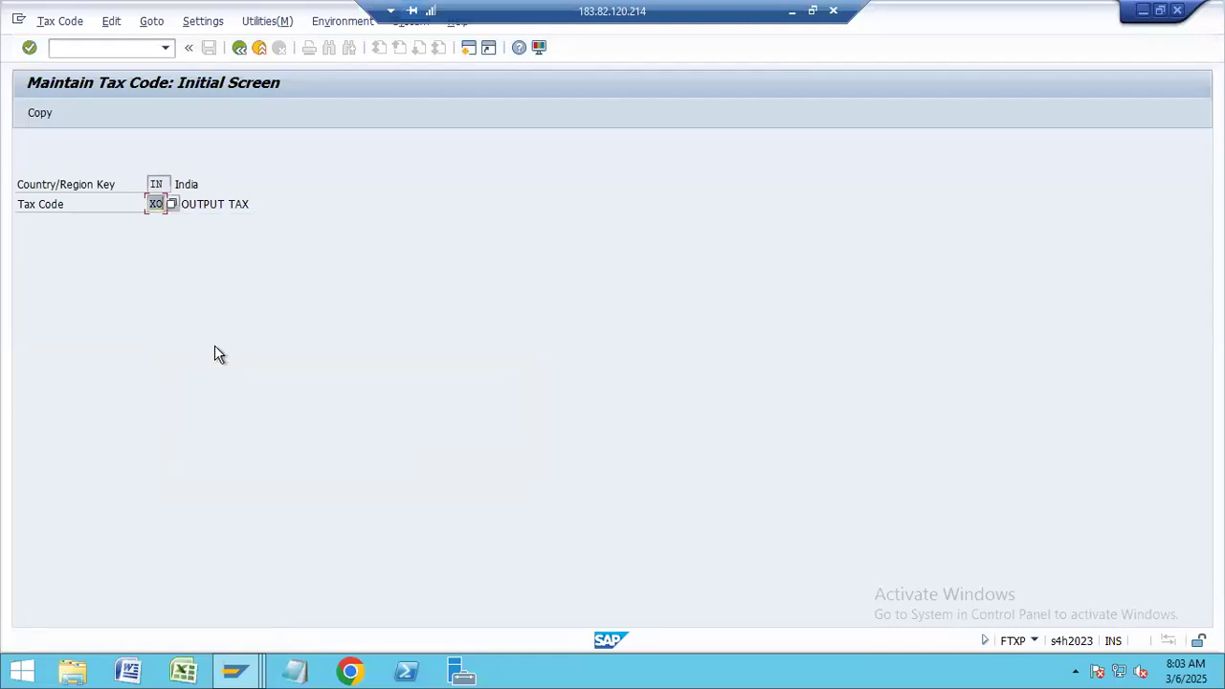
pyautogui.press('Return')
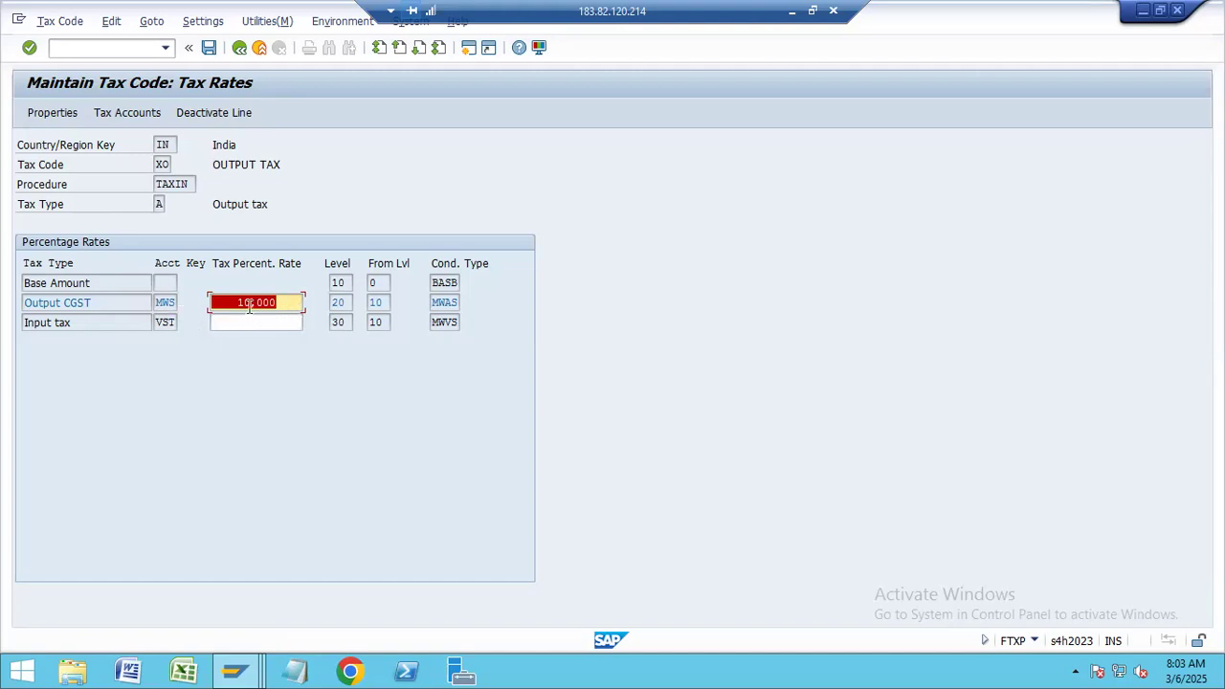
pyautogui.press('F3')
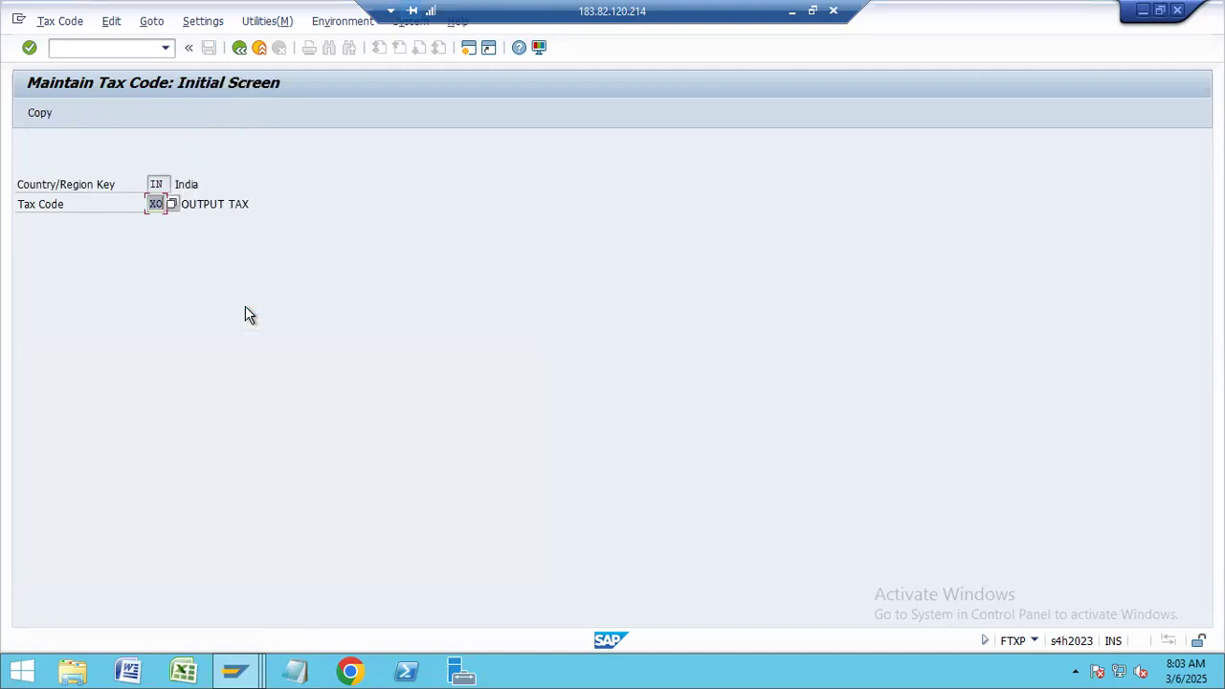
pyautogui.press('F3')
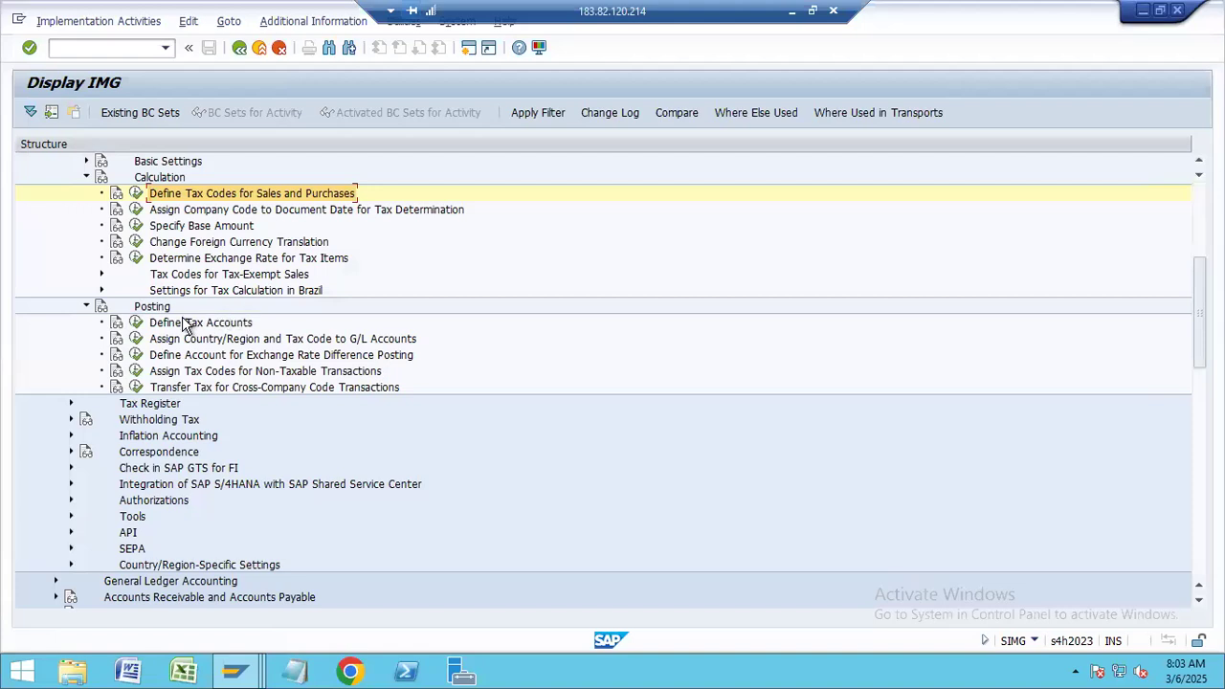
# - Open the rules of transaction key MWS in Define Tax Accounts
pyautogui.click(153, 323)
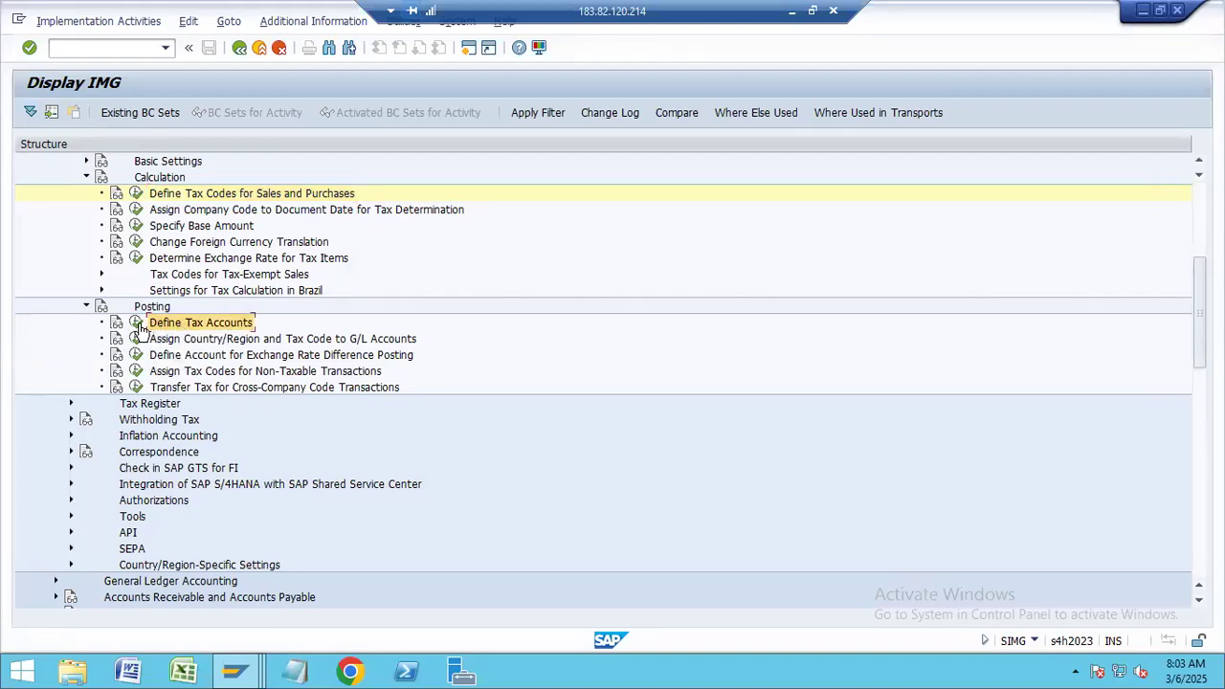
pyautogui.click(134, 326)
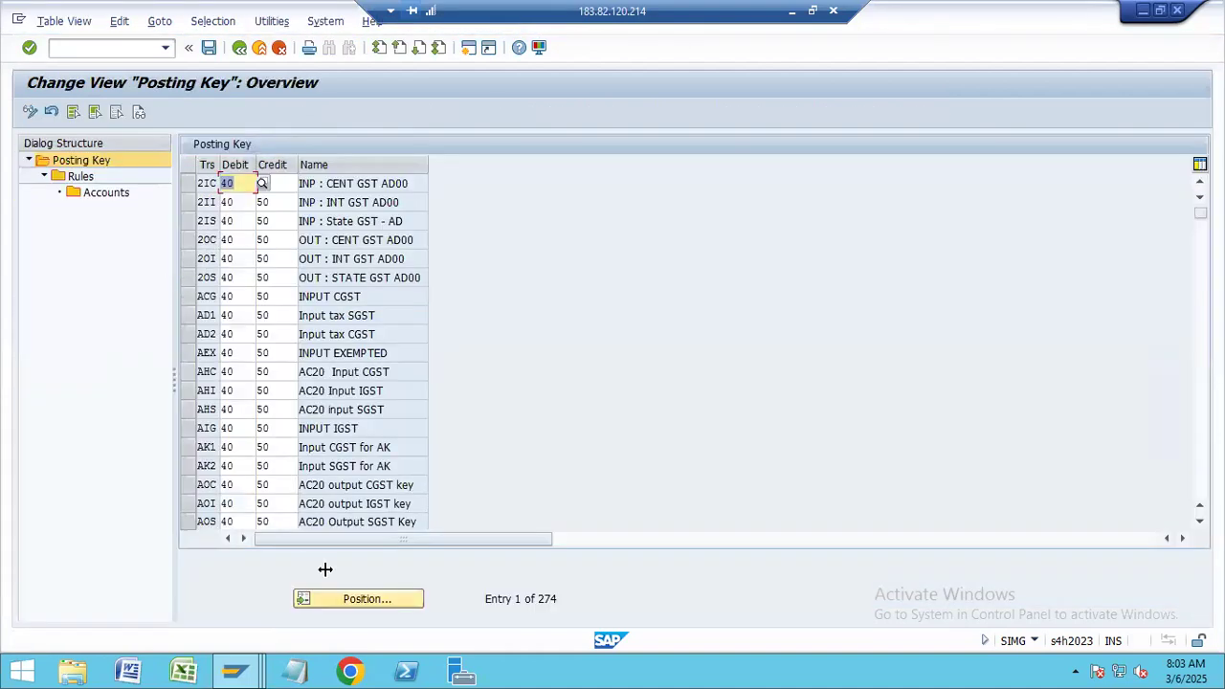
pyautogui.click(370, 598)
pyautogui.write('MWS')
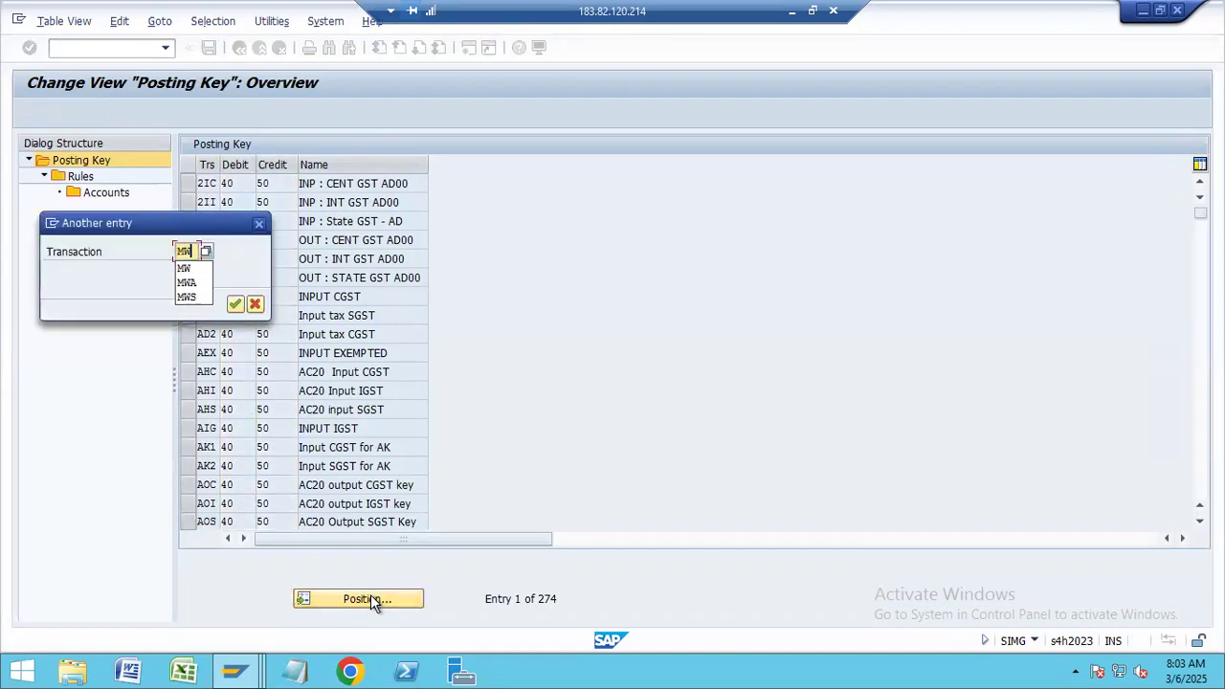
pyautogui.press('Return')
pyautogui.click(187, 183)
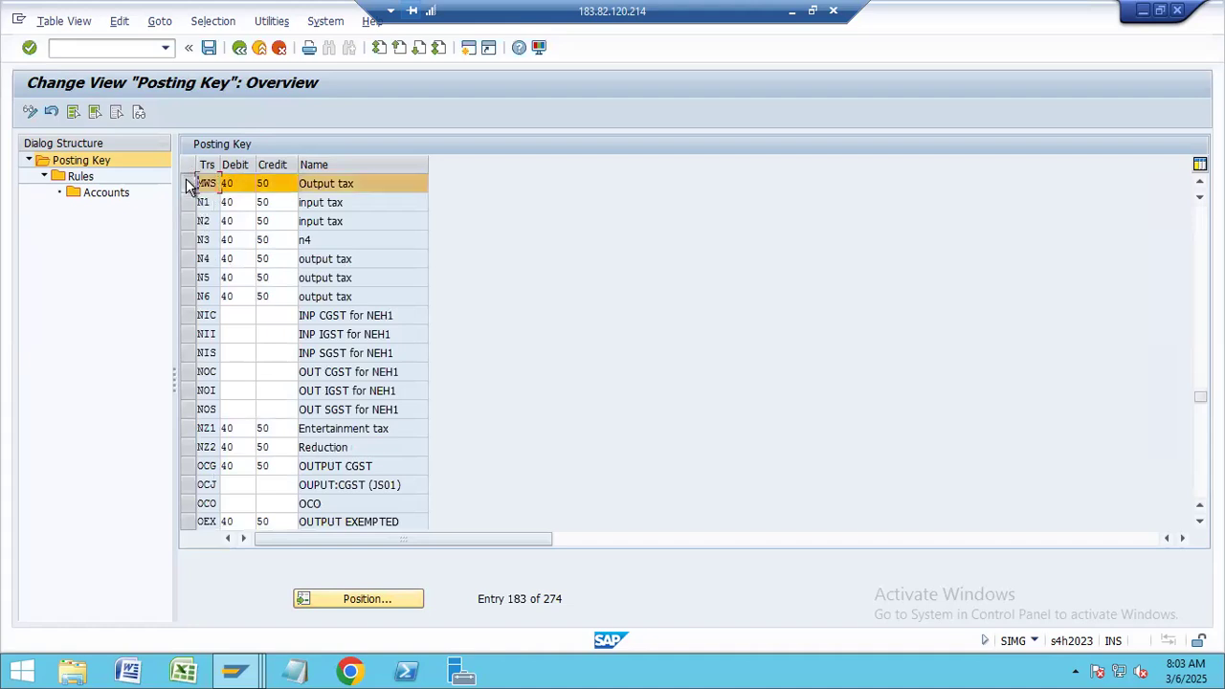
pyautogui.doubleClick(67, 177)
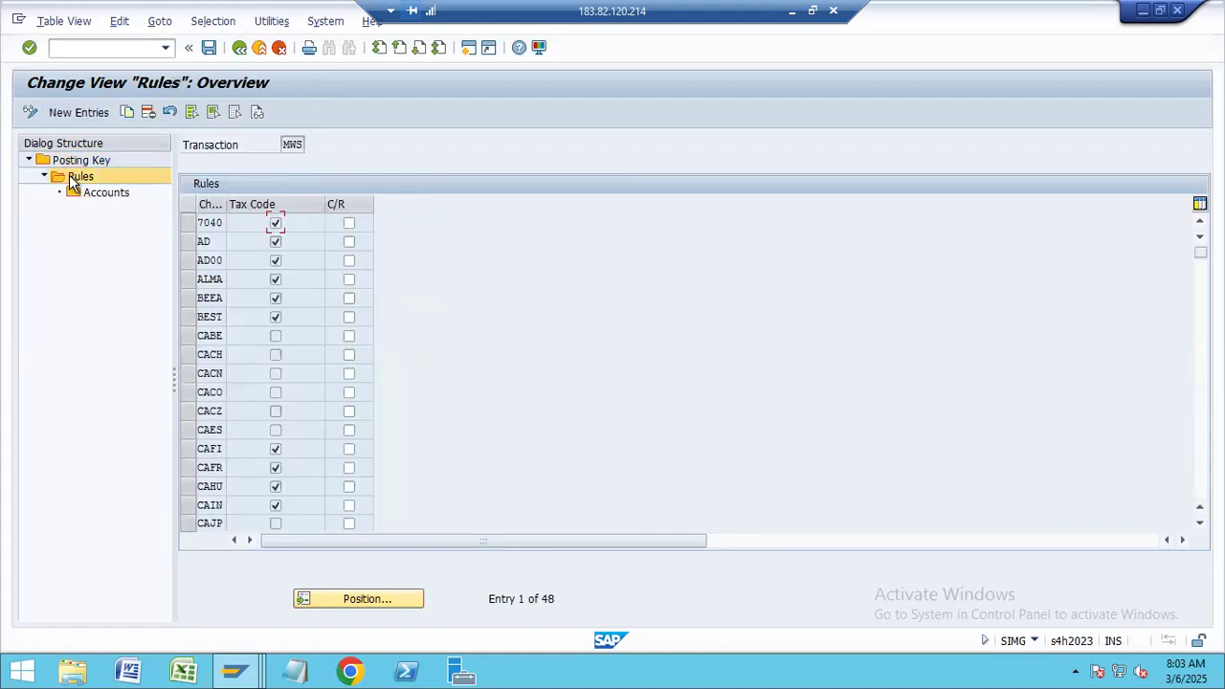
# - Open the G/L accounts assigned to MWS for chart of accounts YCOA
pyautogui.click(347, 598)
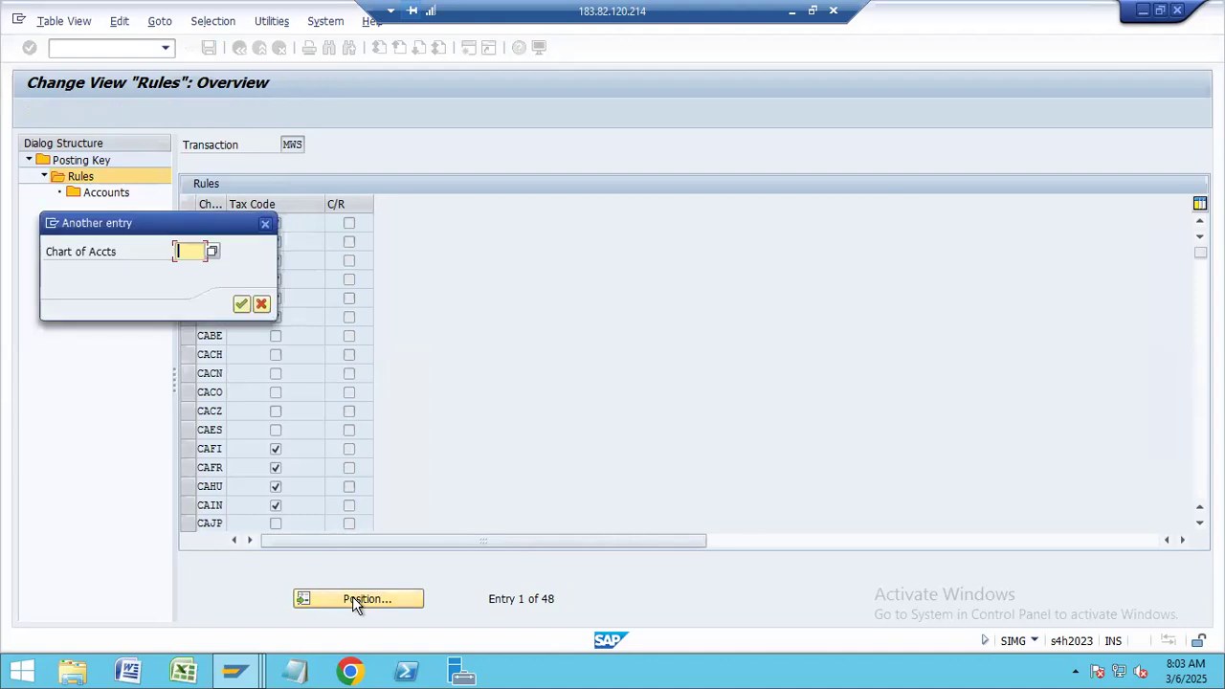
pyautogui.write('YCOA')
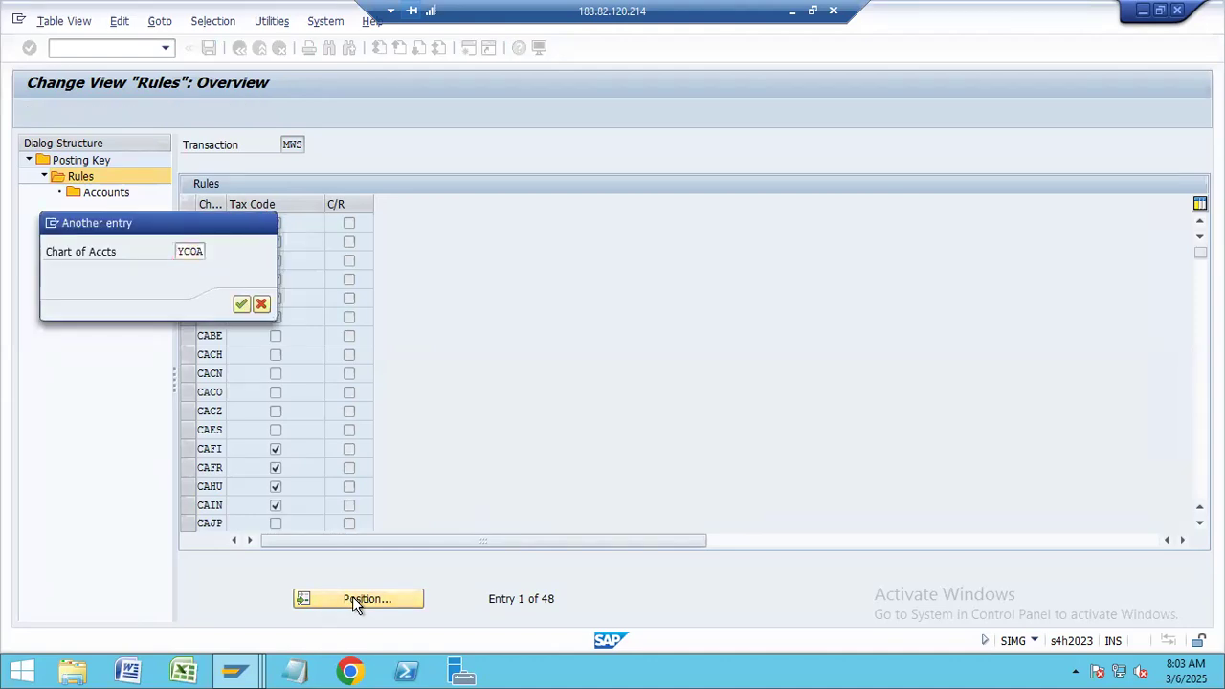
pyautogui.press('Return')
pyautogui.click(189, 223)
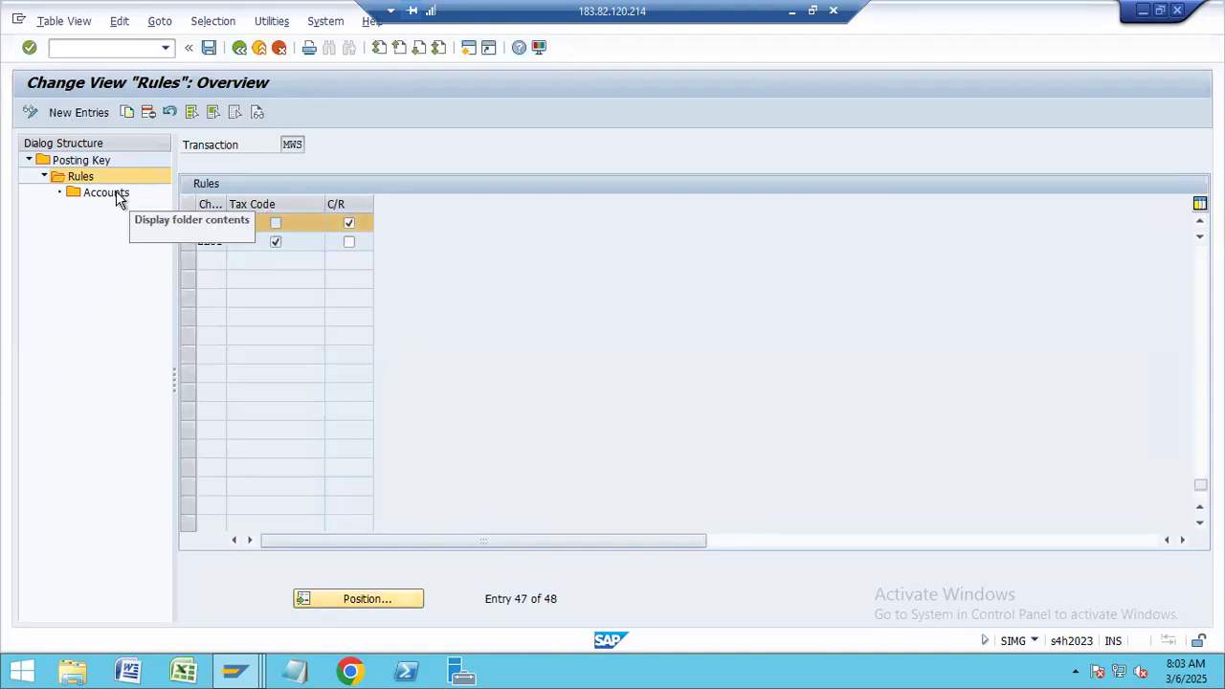
pyautogui.click(116, 193)
pyautogui.doubleClick(116, 193)
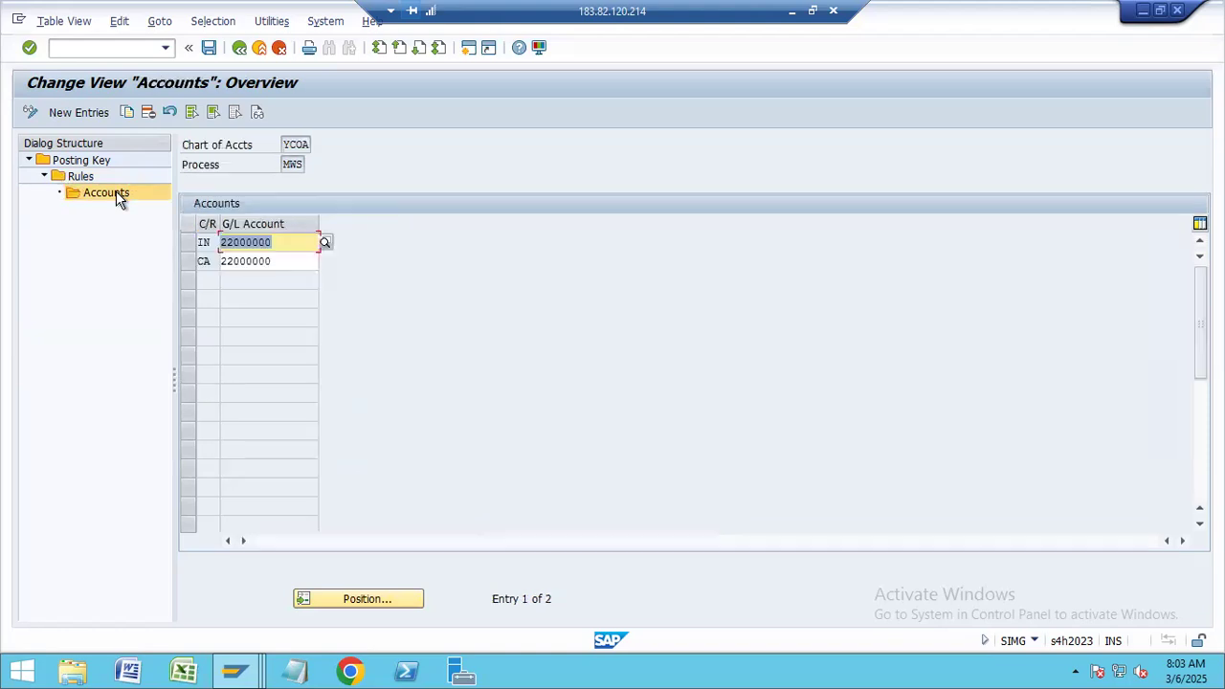
# - Check the G/L account assigned to India (IN) for MWS, and return to the IMG structure without changes
pyautogui.click(210, 243)
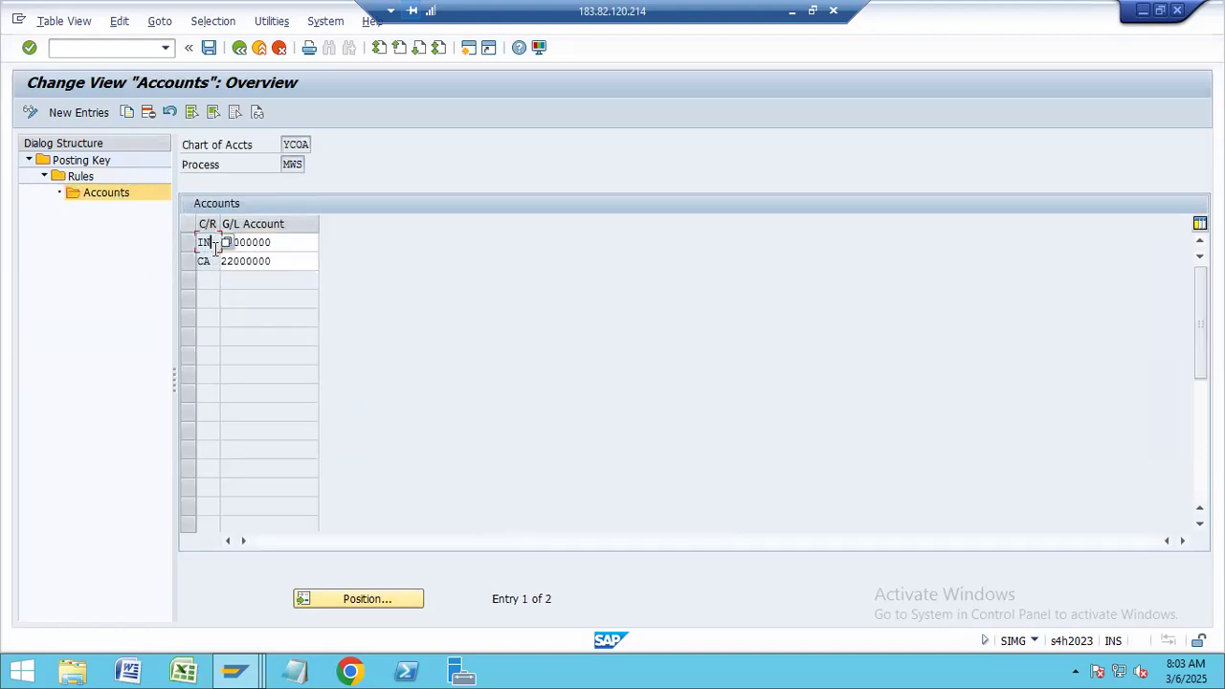
pyautogui.click(272, 243)
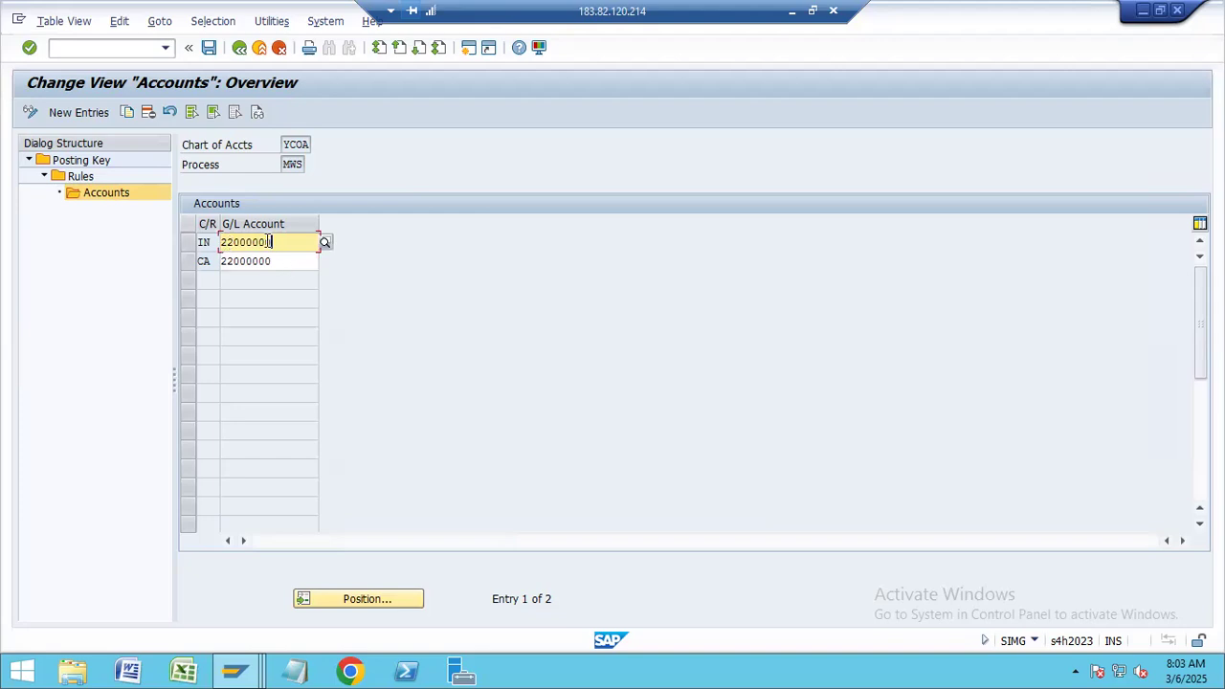
pyautogui.hotkey('shift', 'Left')
pyautogui.hotkey('shift', 'Left')
pyautogui.hotkey('shift', 'Left')
pyautogui.hotkey('shift', 'Left')
pyautogui.hotkey('shift', 'Left')
pyautogui.hotkey('shift', 'Left')
pyautogui.hotkey('shift', 'Left')
pyautogui.hotkey('shift', 'Left')
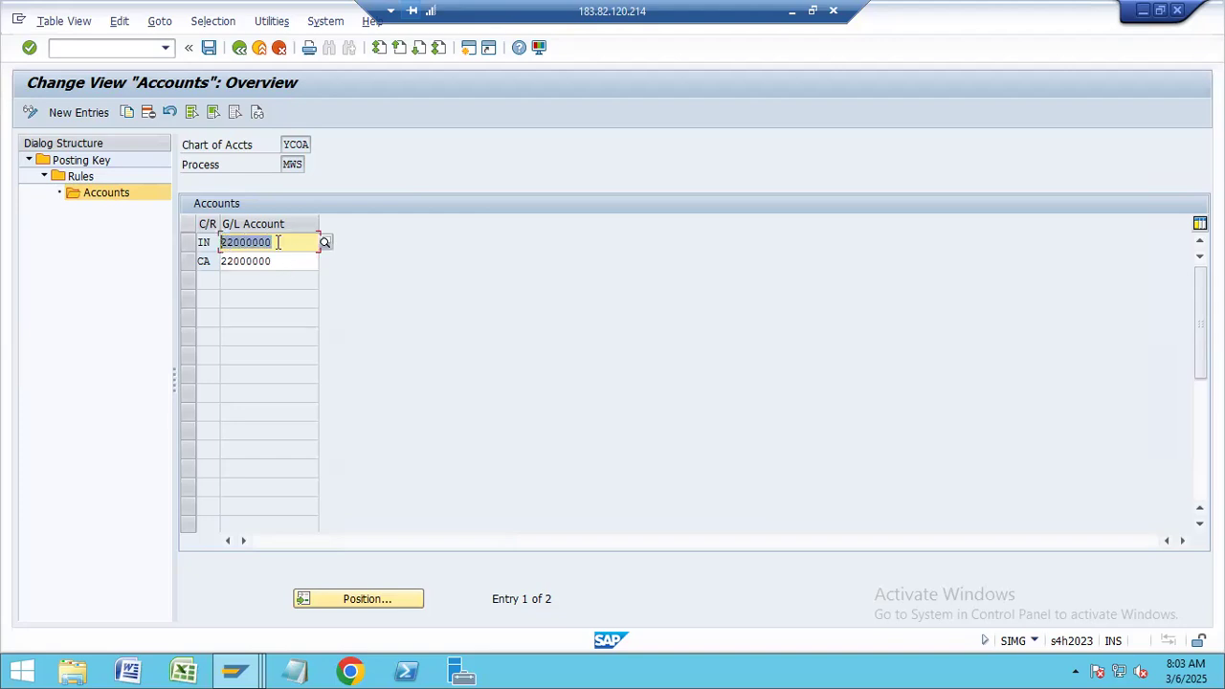
pyautogui.click(280, 243)
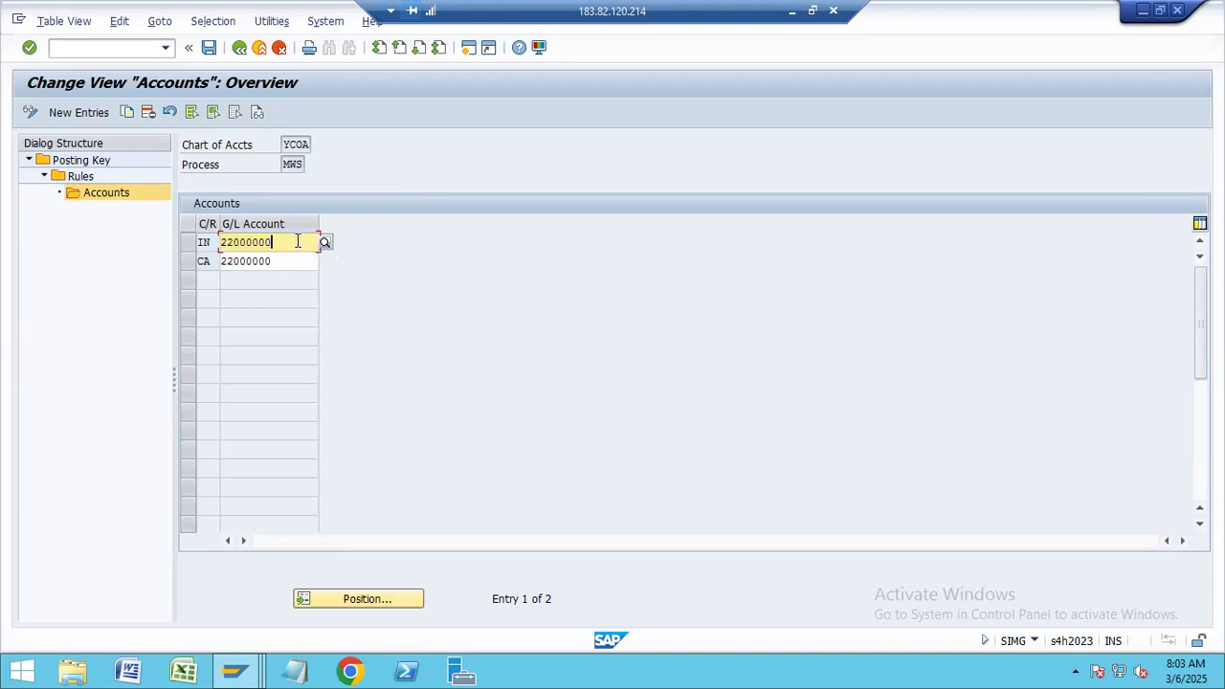
pyautogui.press('F3')
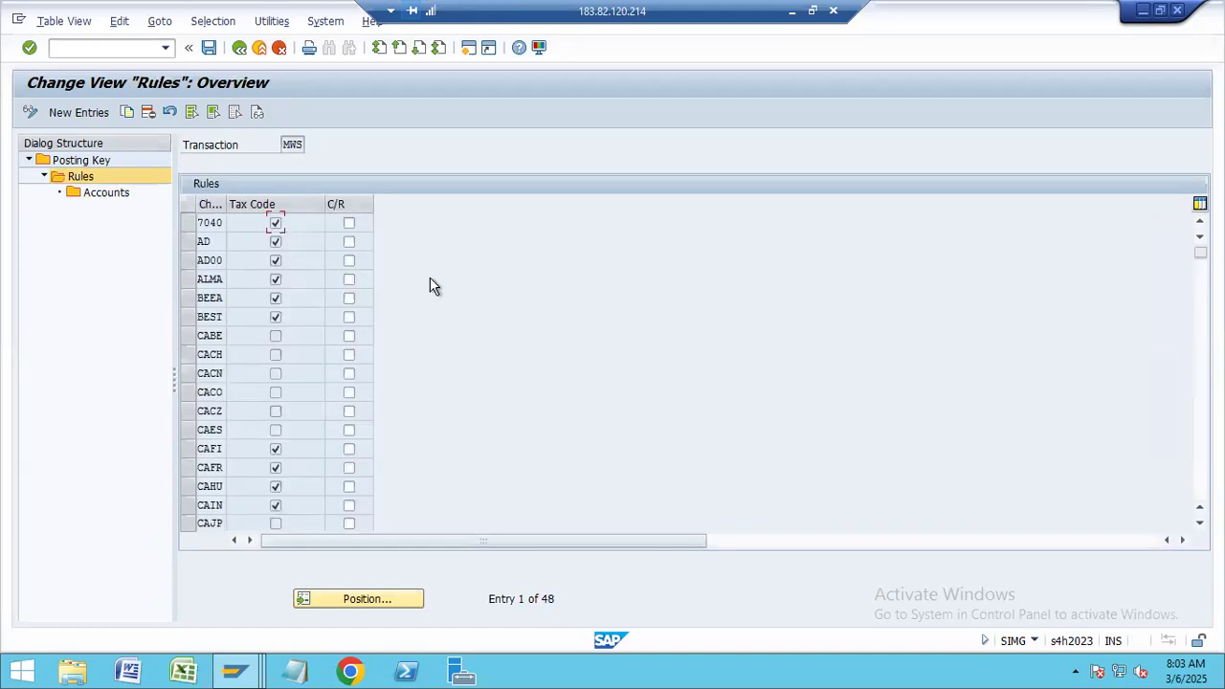
pyautogui.press('F3')
pyautogui.press('F3')
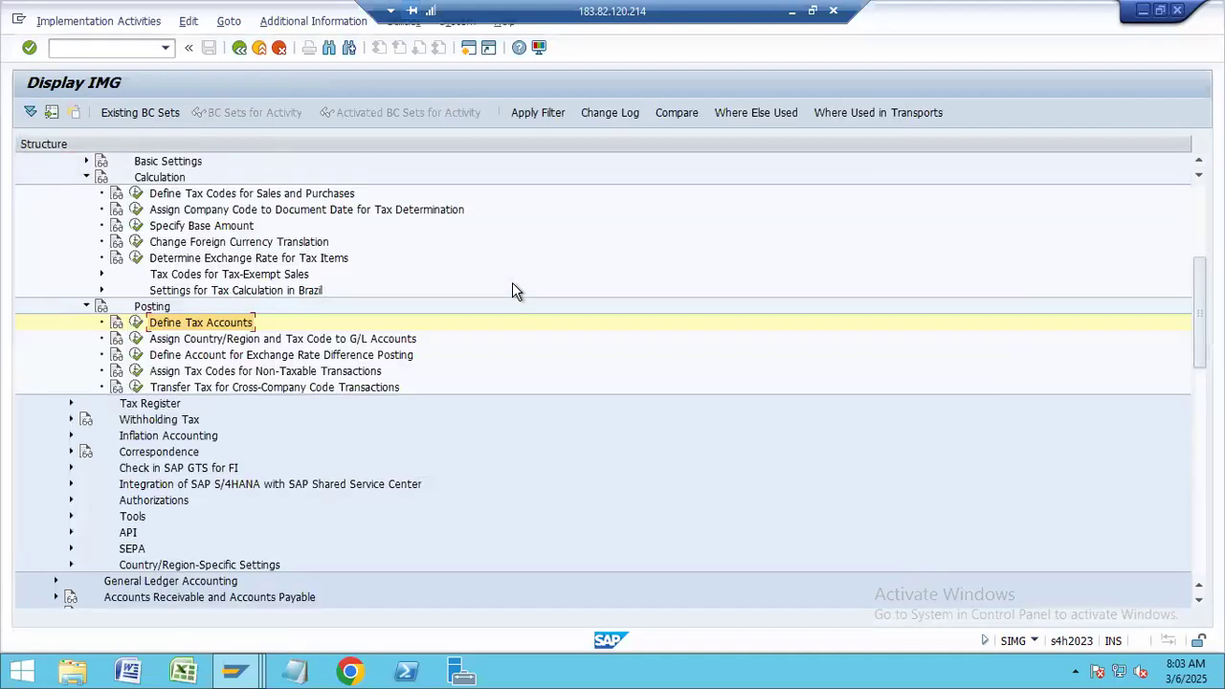
# - Switch to the open standard order NIS1 and carry out new pricing (type B) on the conditions of item 10
pyautogui.click(251, 668)
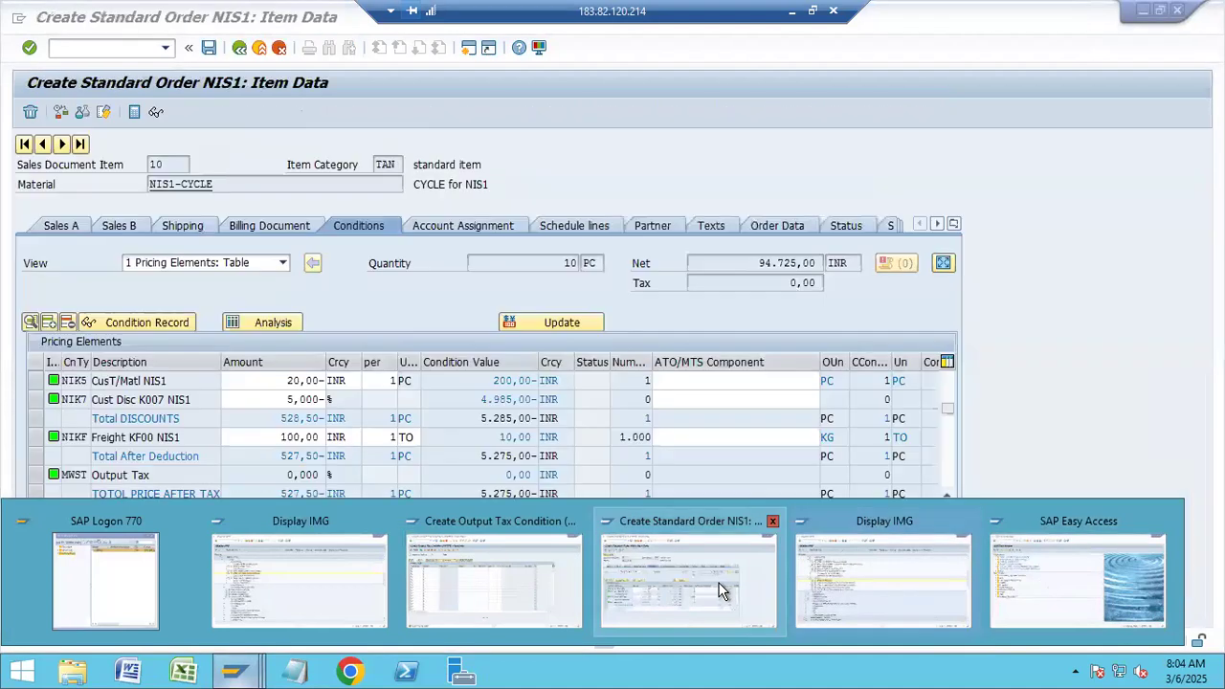
pyautogui.click(725, 590)
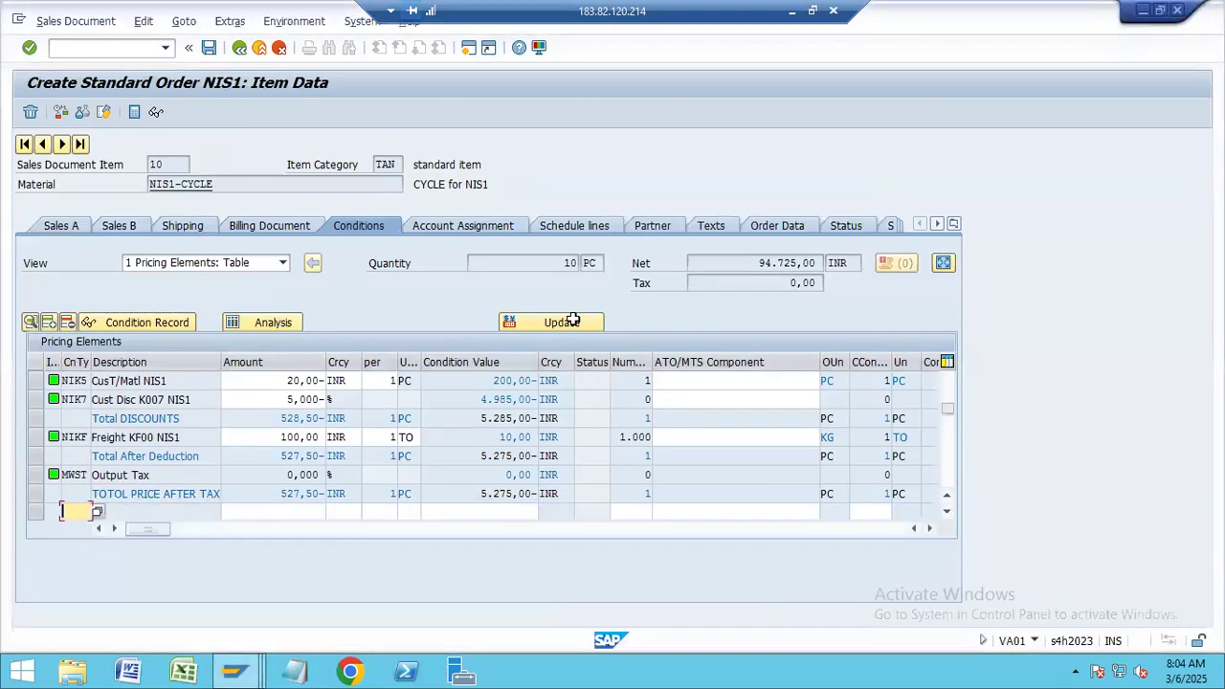
pyautogui.click(573, 323)
pyautogui.doubleClick(189, 188)
pyautogui.click(577, 321)
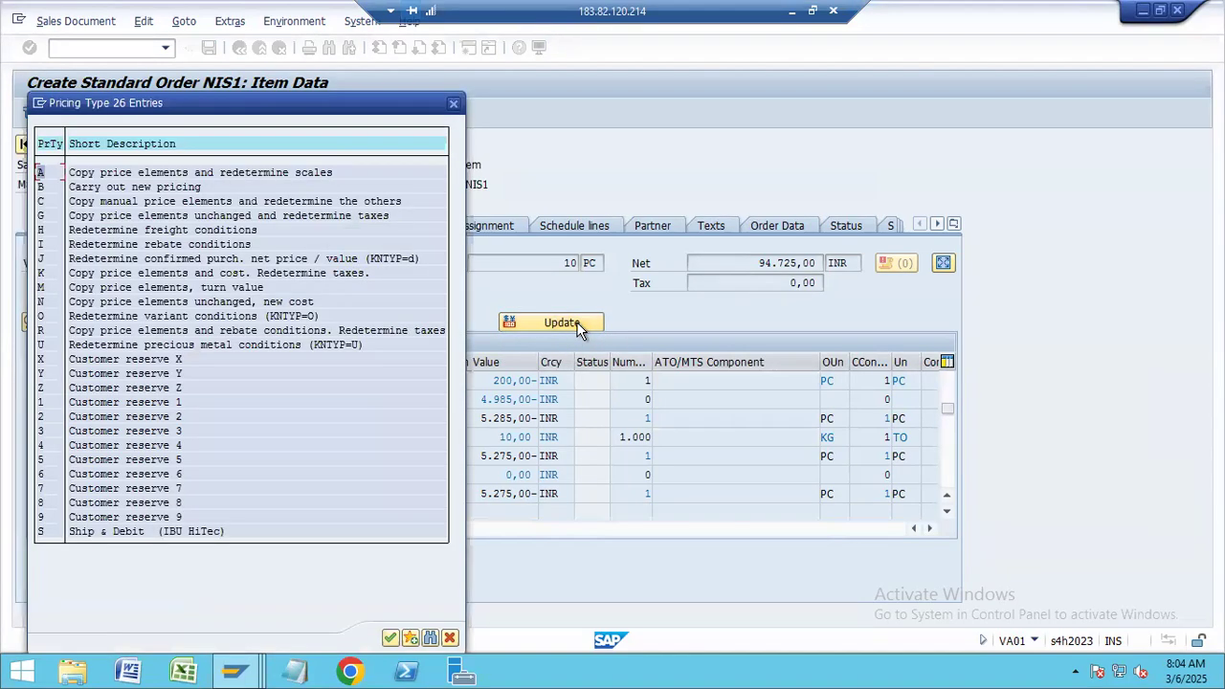
pyautogui.doubleClick(188, 187)
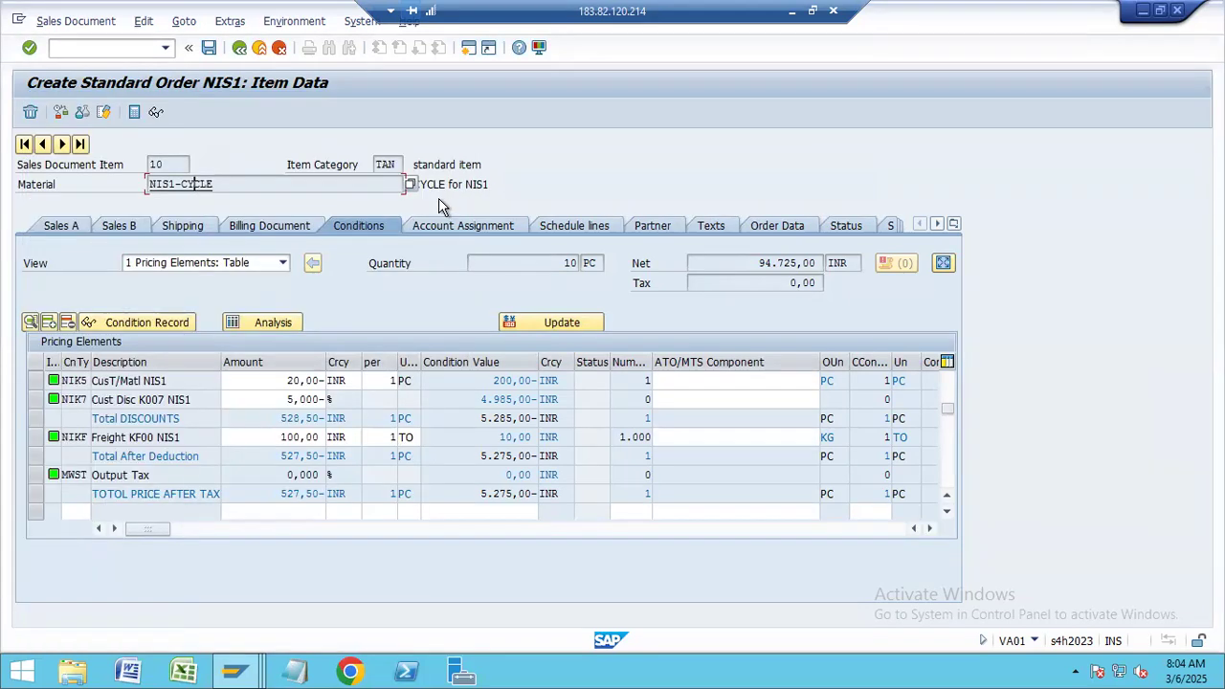
# - Discard the unsaved sales order and start a new order of type NSOR with the same organizational data
pyautogui.press('F3')
pyautogui.press('F3')
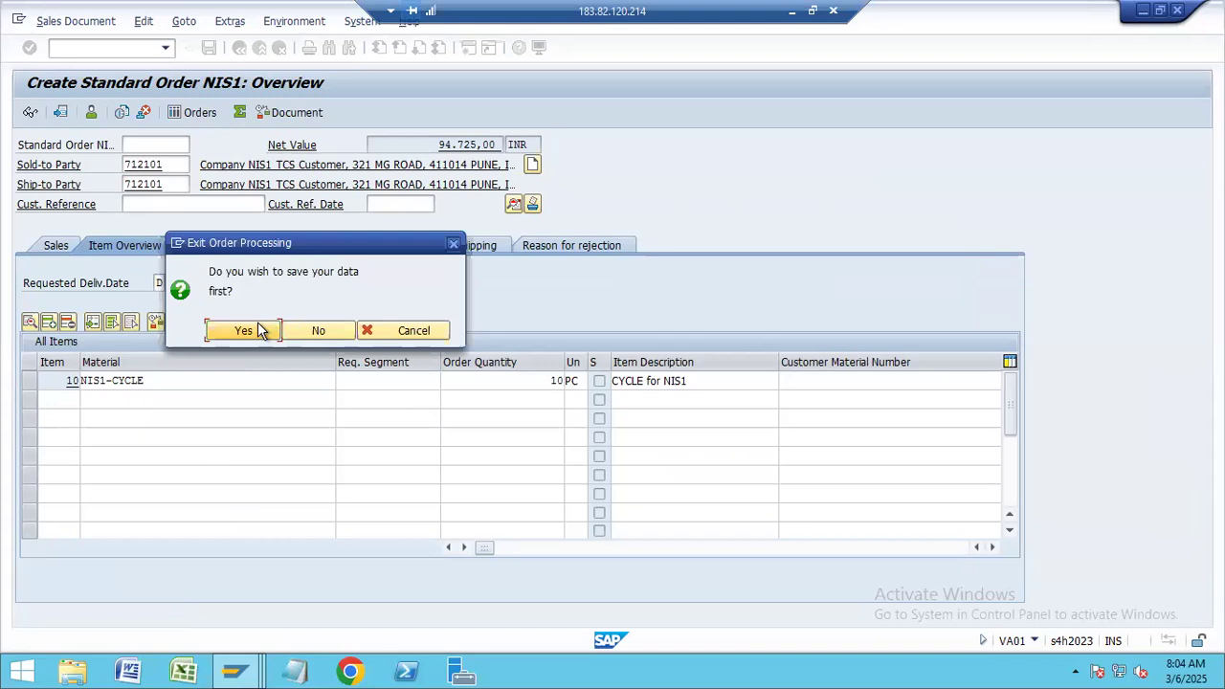
pyautogui.click(315, 331)
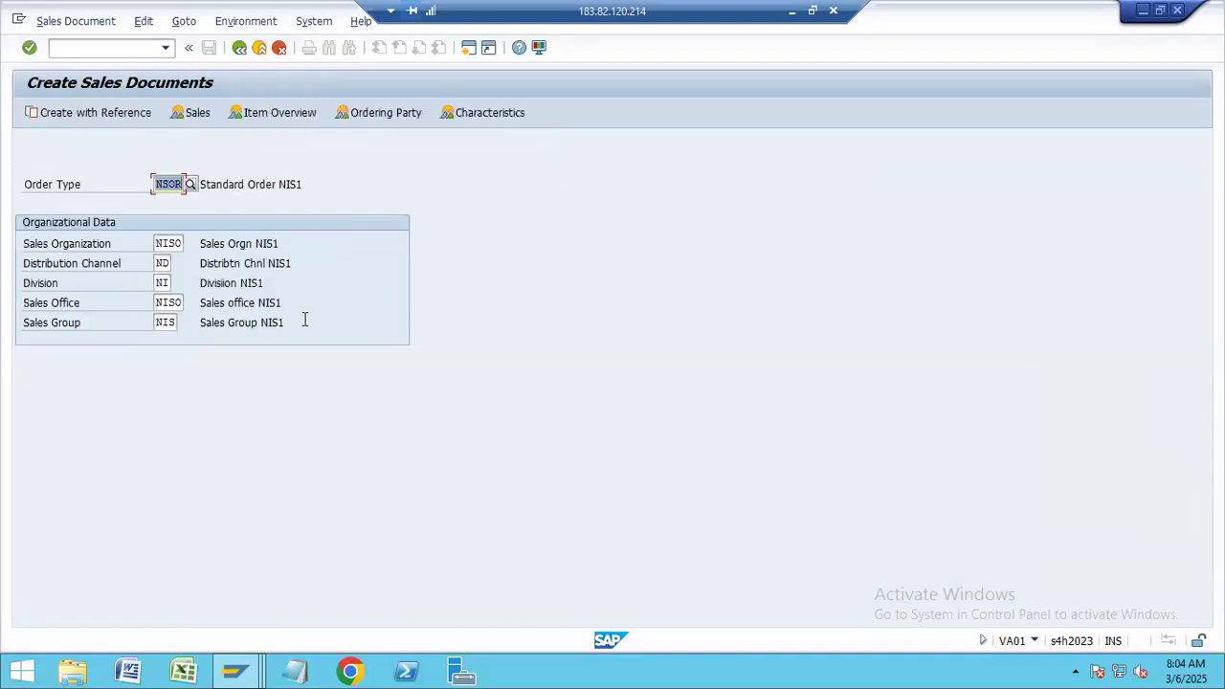
pyautogui.press('Return')
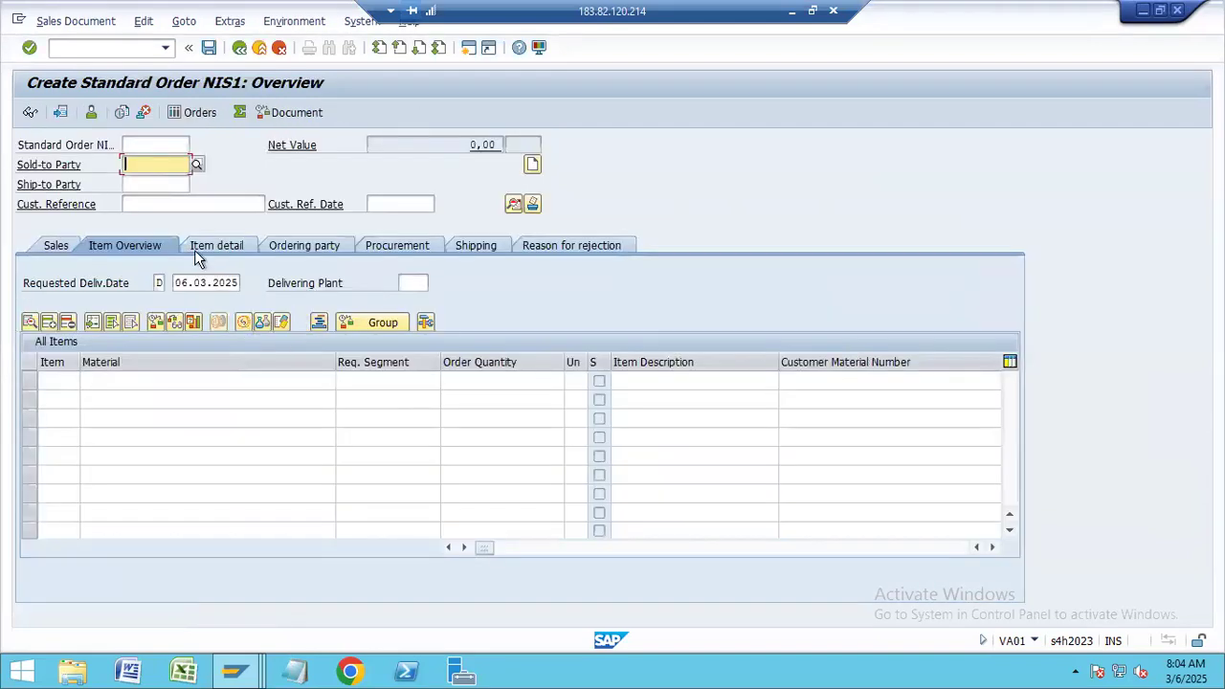
# - Enter the customer's number as sold-to party and NIS1-CYCLE as the material of the first order item
pyautogui.click(177, 175)
pyautogui.click(165, 180)
pyautogui.click(153, 380)
pyautogui.click(154, 398)
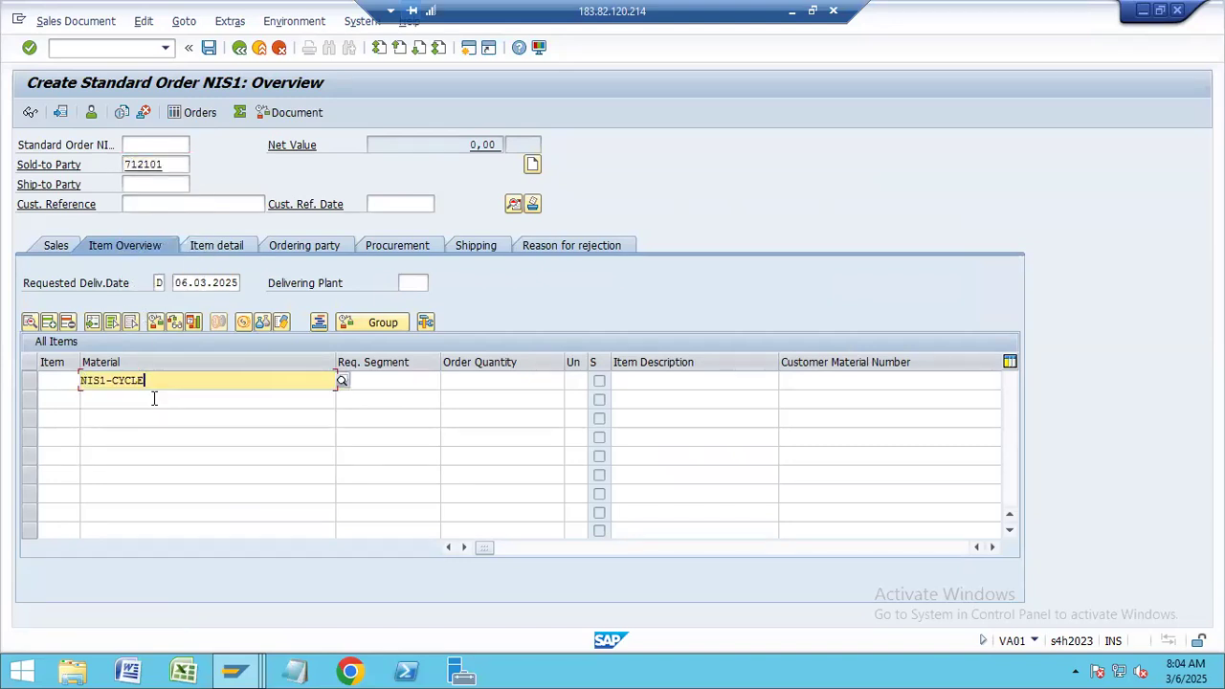
pyautogui.press('Return')
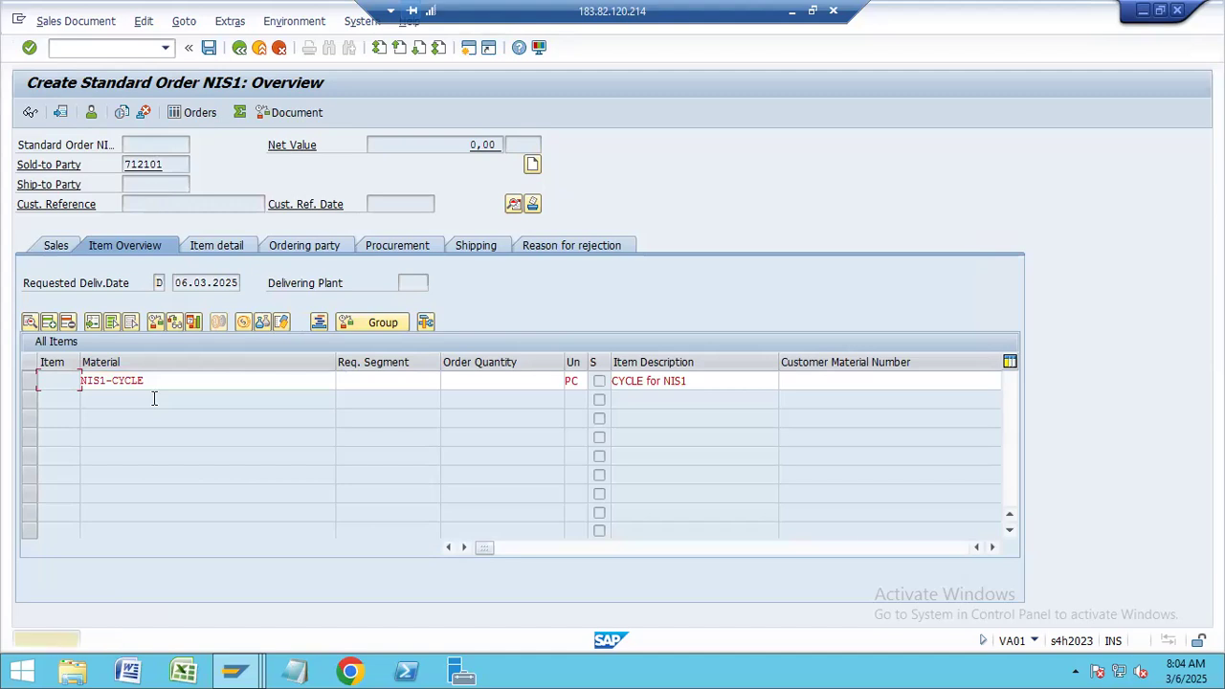
pyautogui.press('Return')
pyautogui.press('Return')
pyautogui.press('Return')
pyautogui.press('Return')
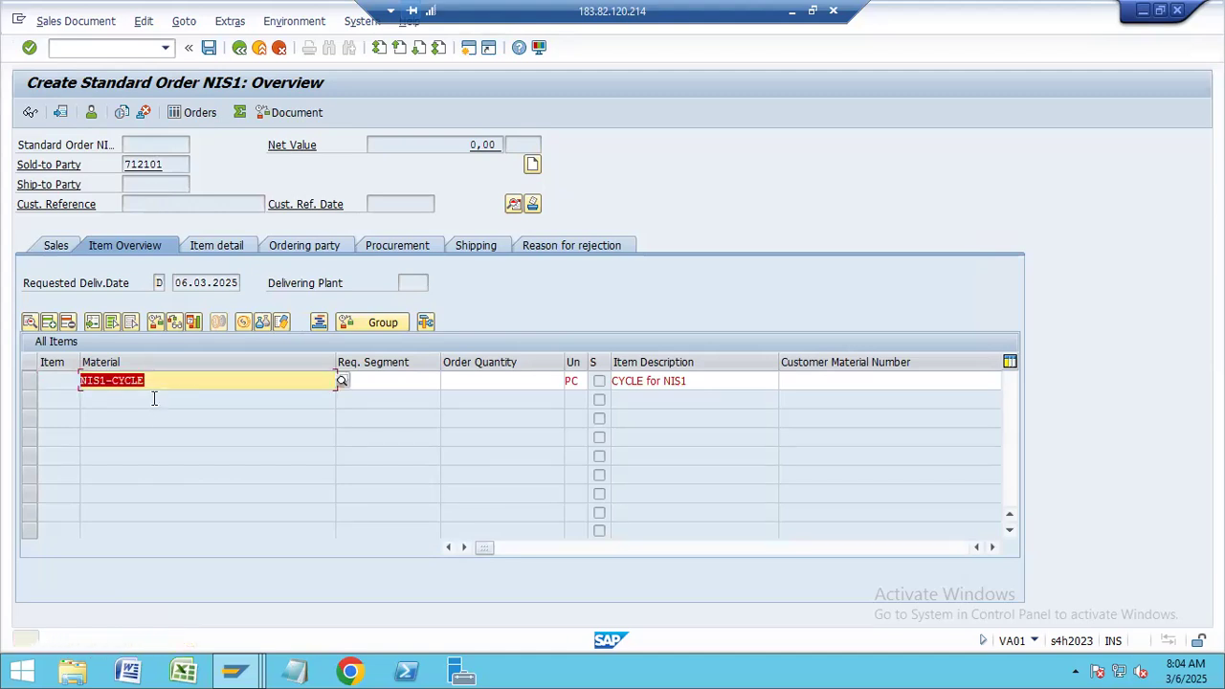
# - Set the order quantity of the NIS1-CYCLE item to 1 PC
pyautogui.click(514, 380)
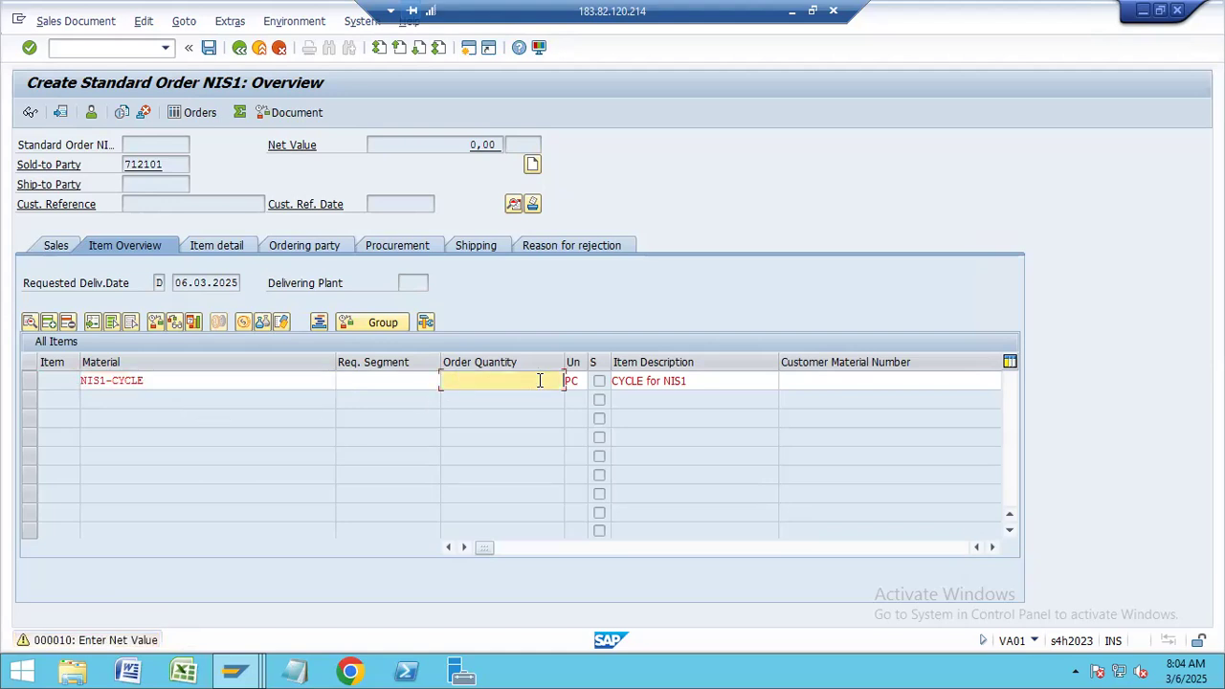
pyautogui.write('1')
pyautogui.press('Return')
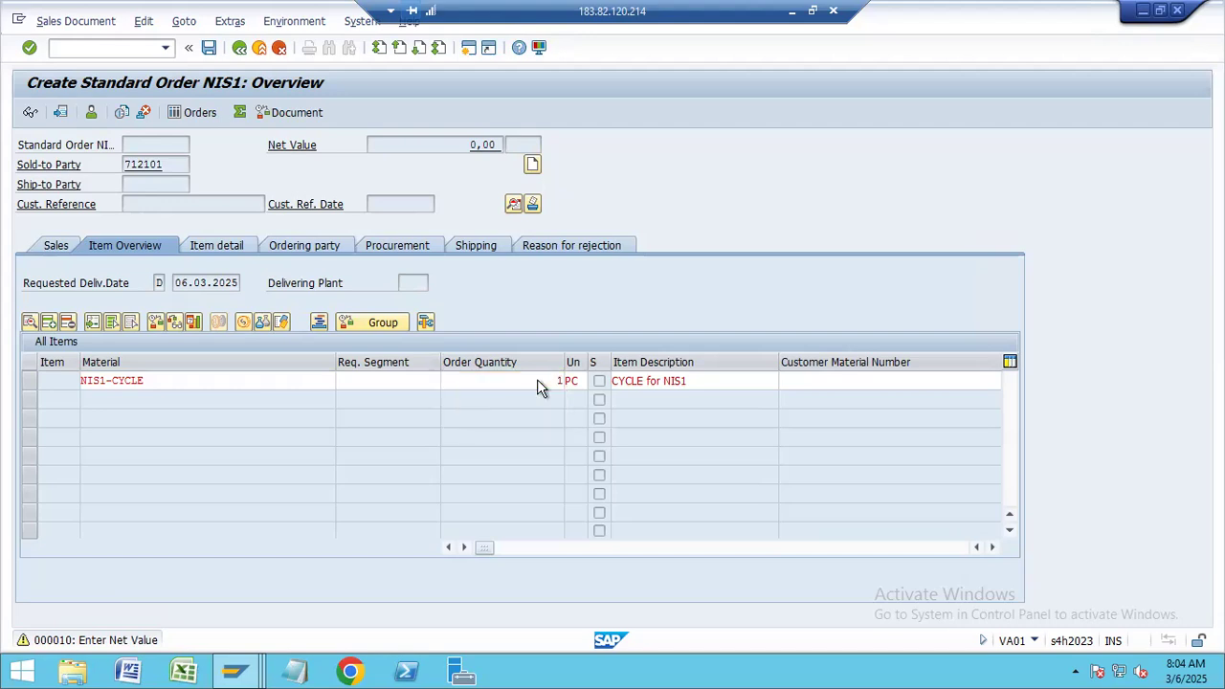
# - Examine the MWST output tax rate, its condition value and the tax total in the pricing conditions of the NIS1-CYCLE item
pyautogui.doubleClick(281, 381)
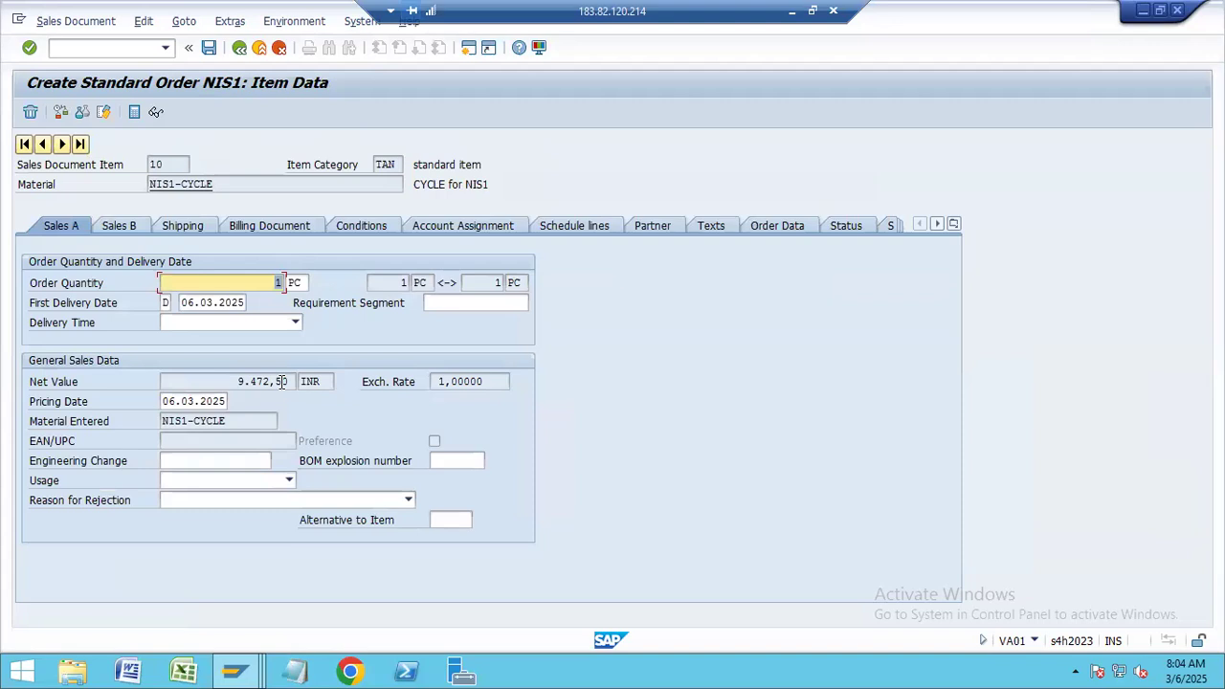
pyautogui.click(282, 381)
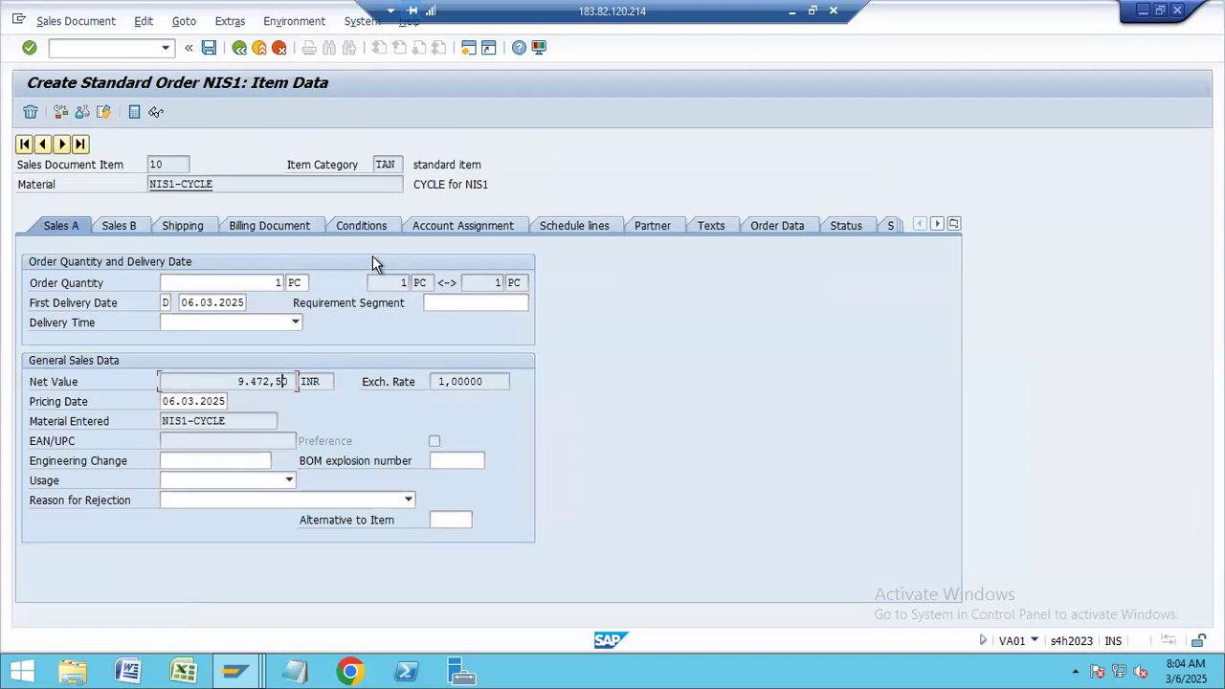
pyautogui.click(174, 226)
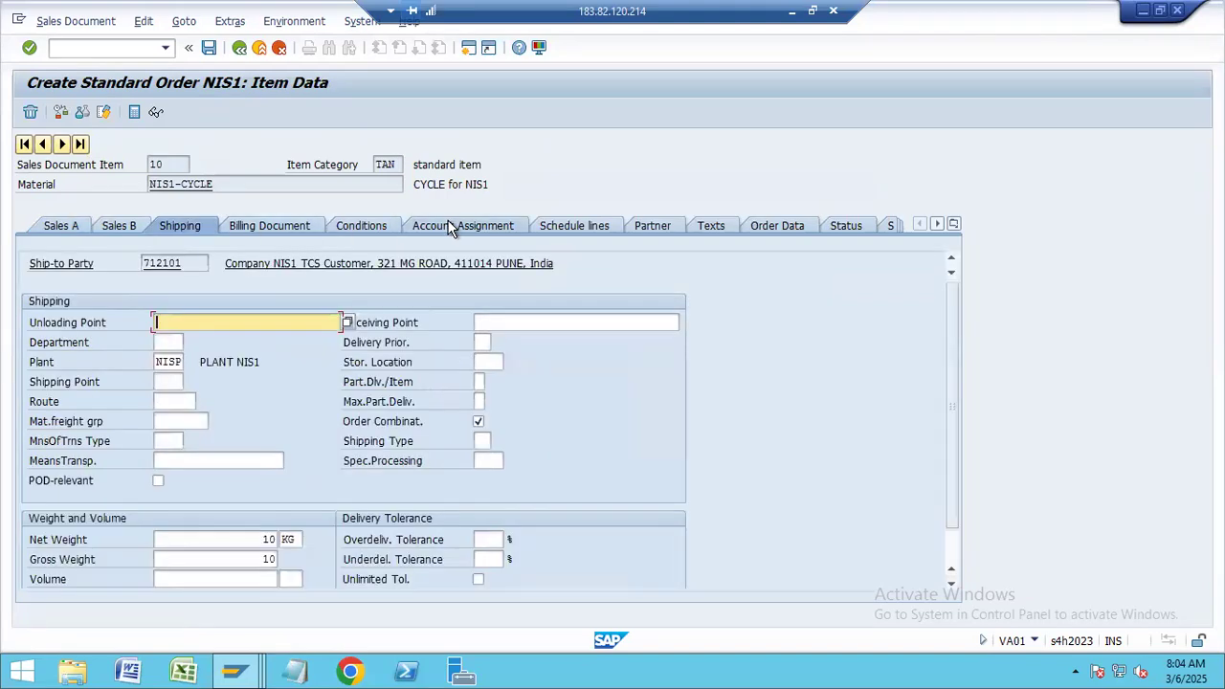
pyautogui.click(450, 226)
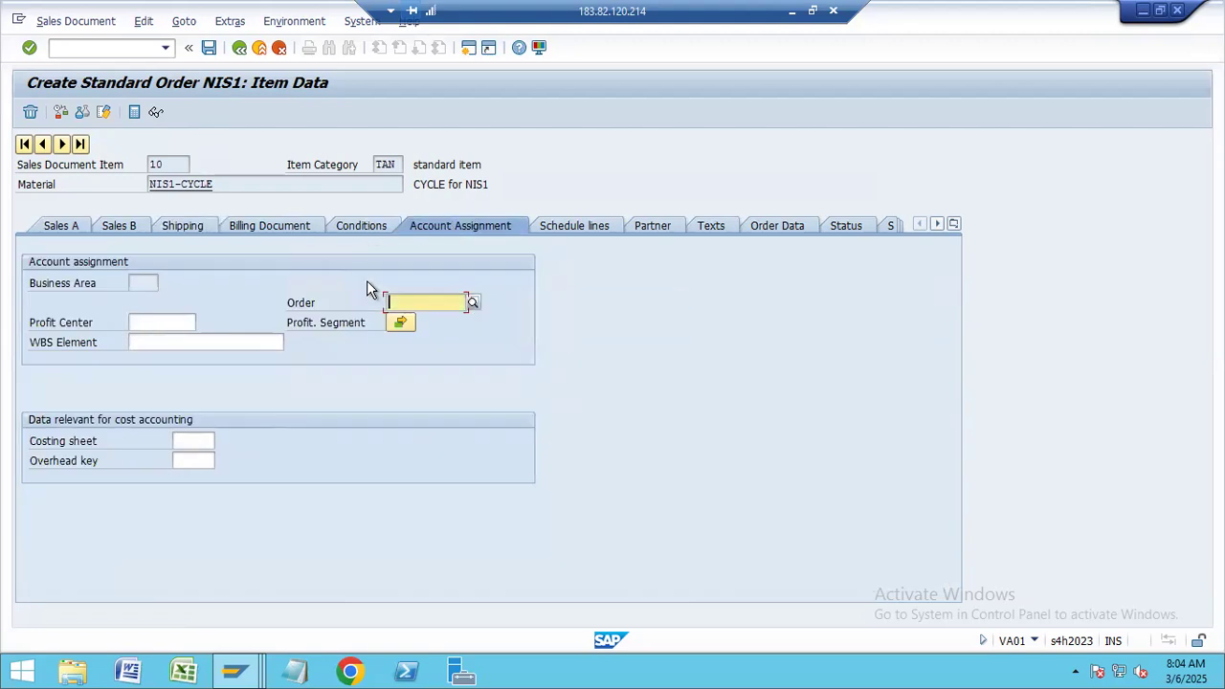
pyautogui.click(361, 226)
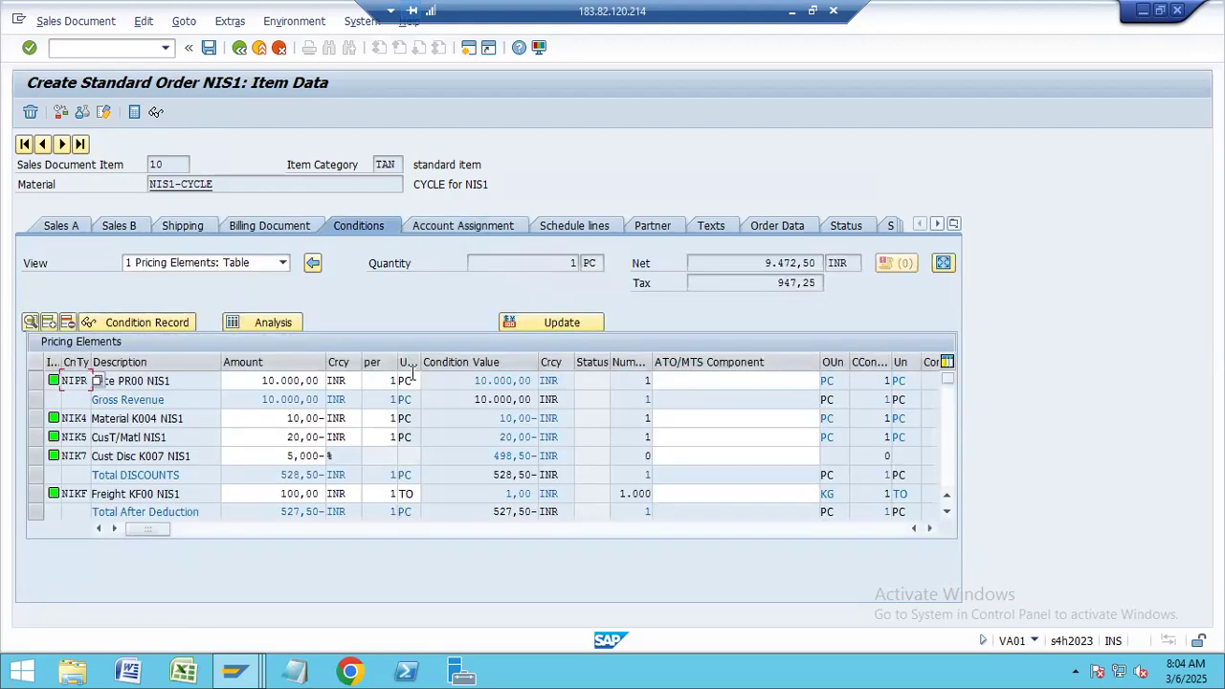
pyautogui.click(947, 512)
pyautogui.click(947, 514)
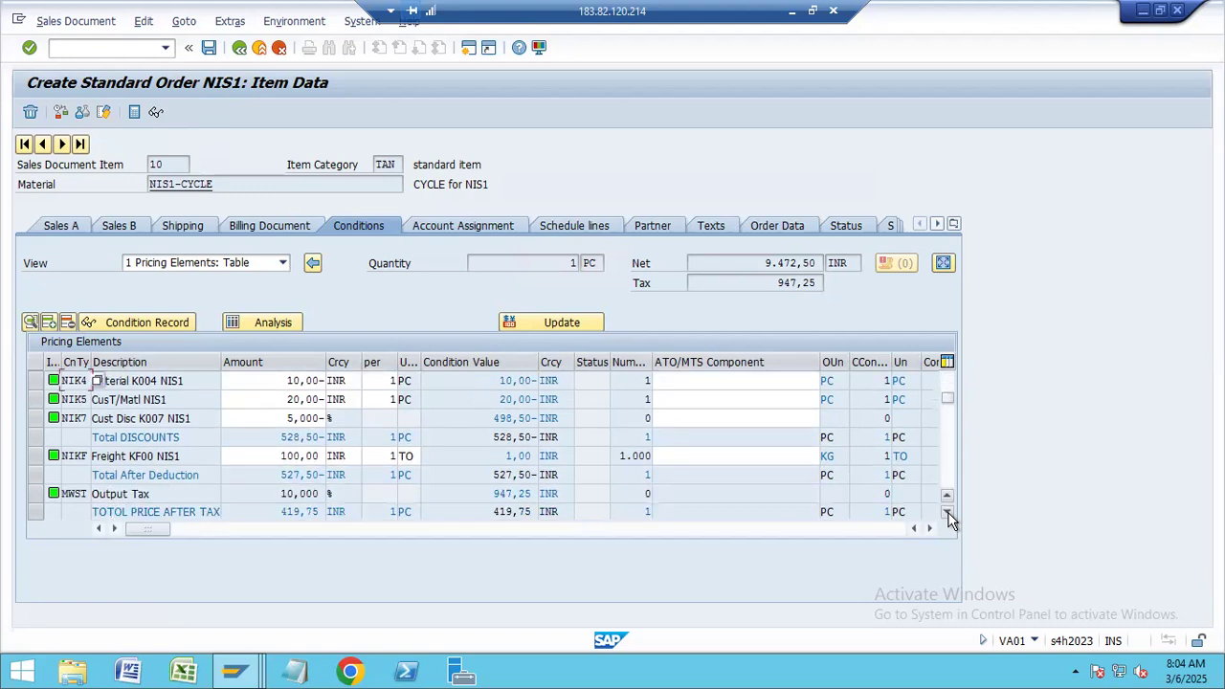
pyautogui.click(947, 513)
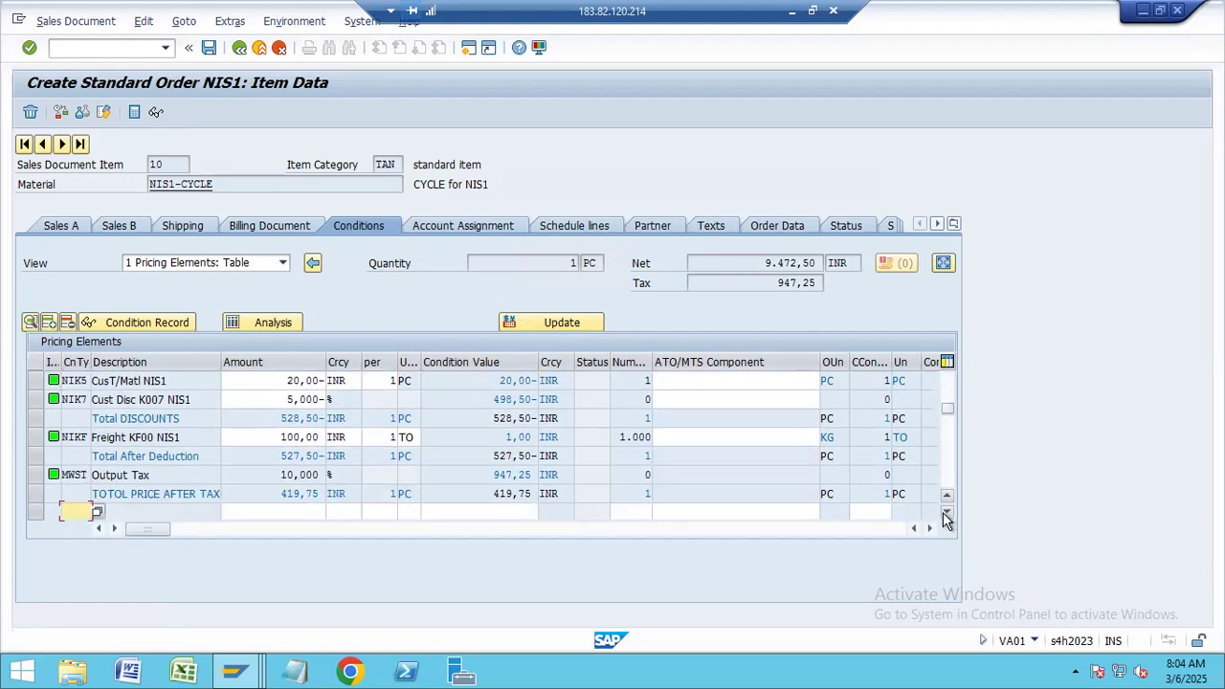
pyautogui.click(290, 475)
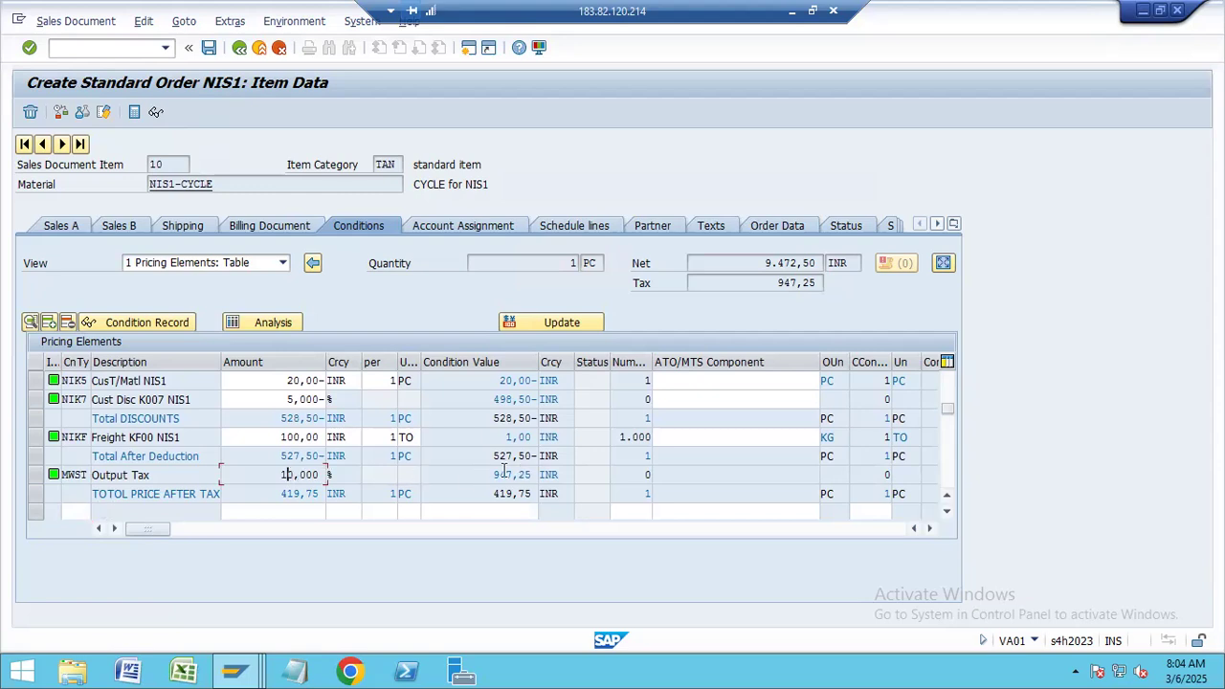
pyautogui.moveTo(493, 475); pyautogui.dragTo(507, 475)
pyautogui.doubleClick(819, 283)
# - Save the sales order as an incomplete document, check the save message's details, and minimize the remote session
pyautogui.click(207, 50)
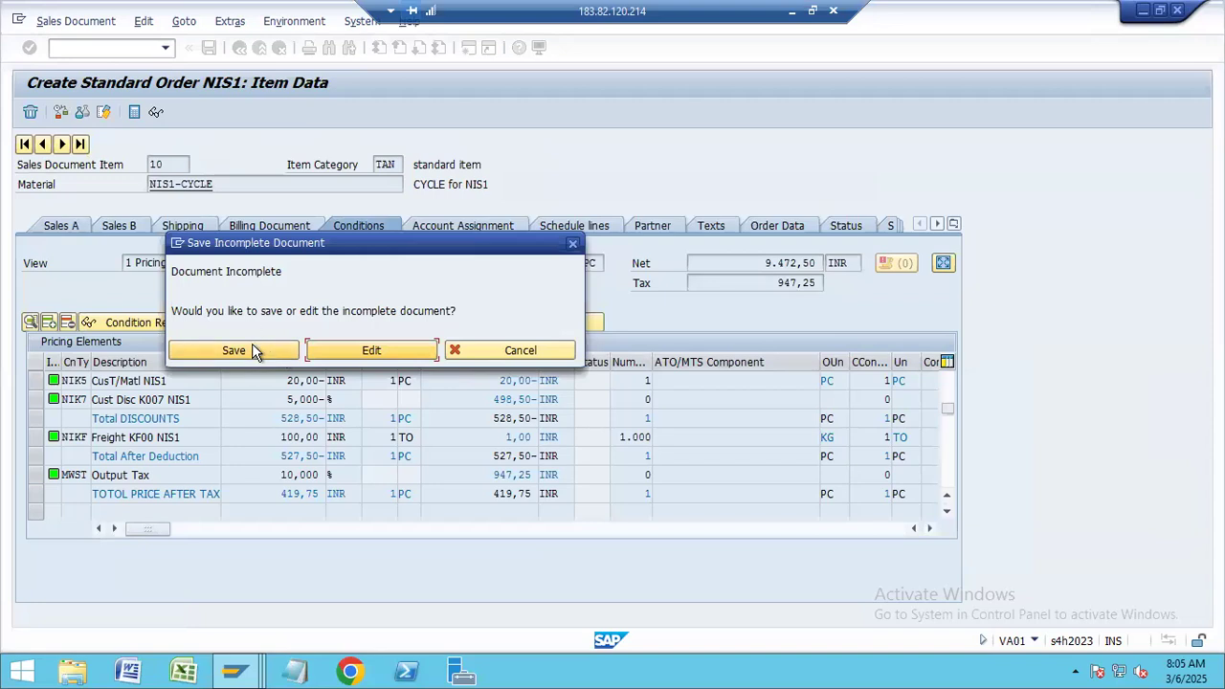
pyautogui.click(234, 350)
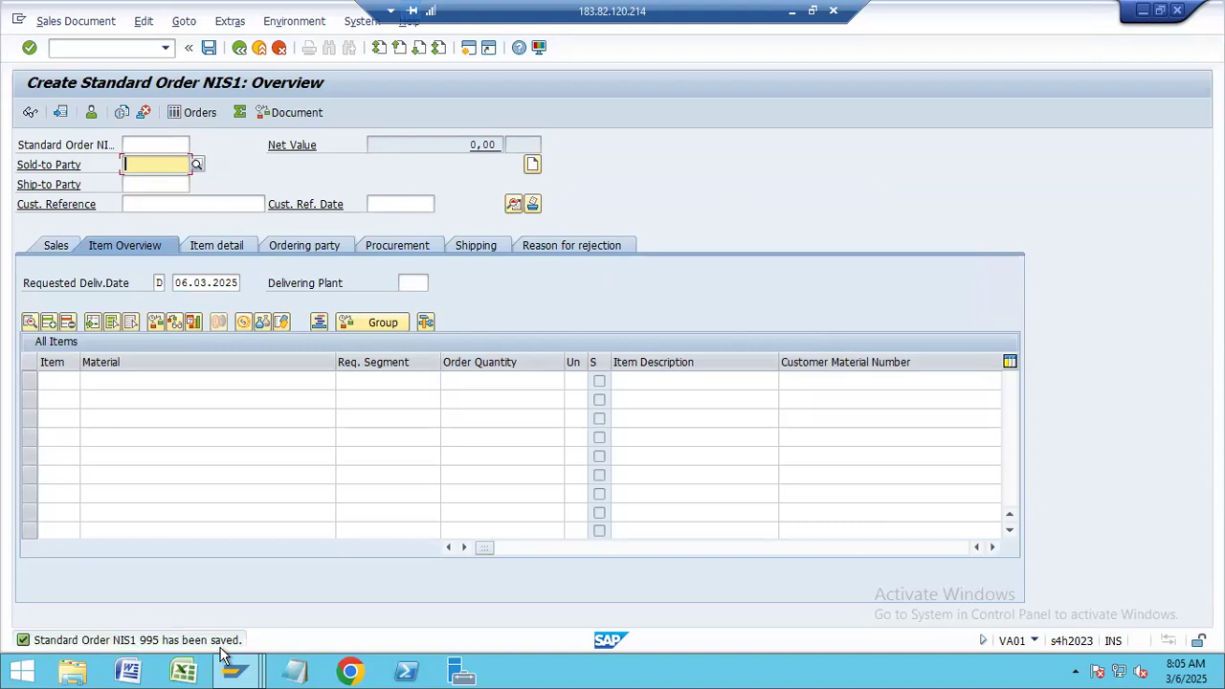
pyautogui.doubleClick(212, 644)
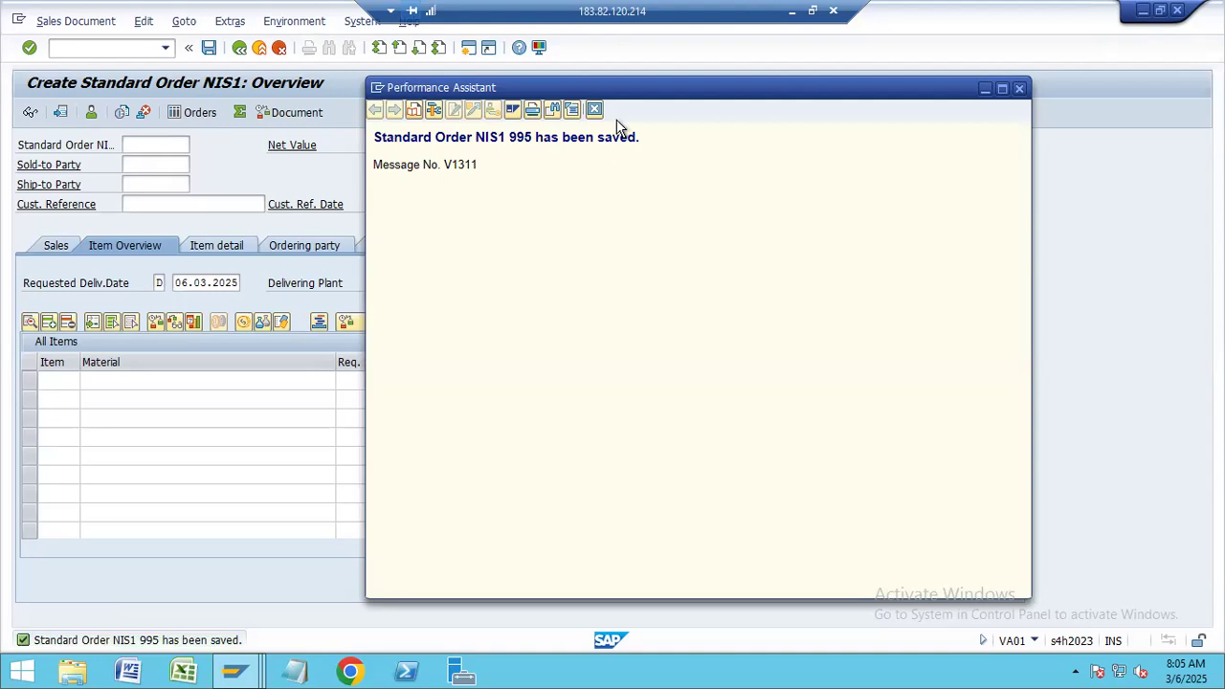
pyautogui.click(594, 109)
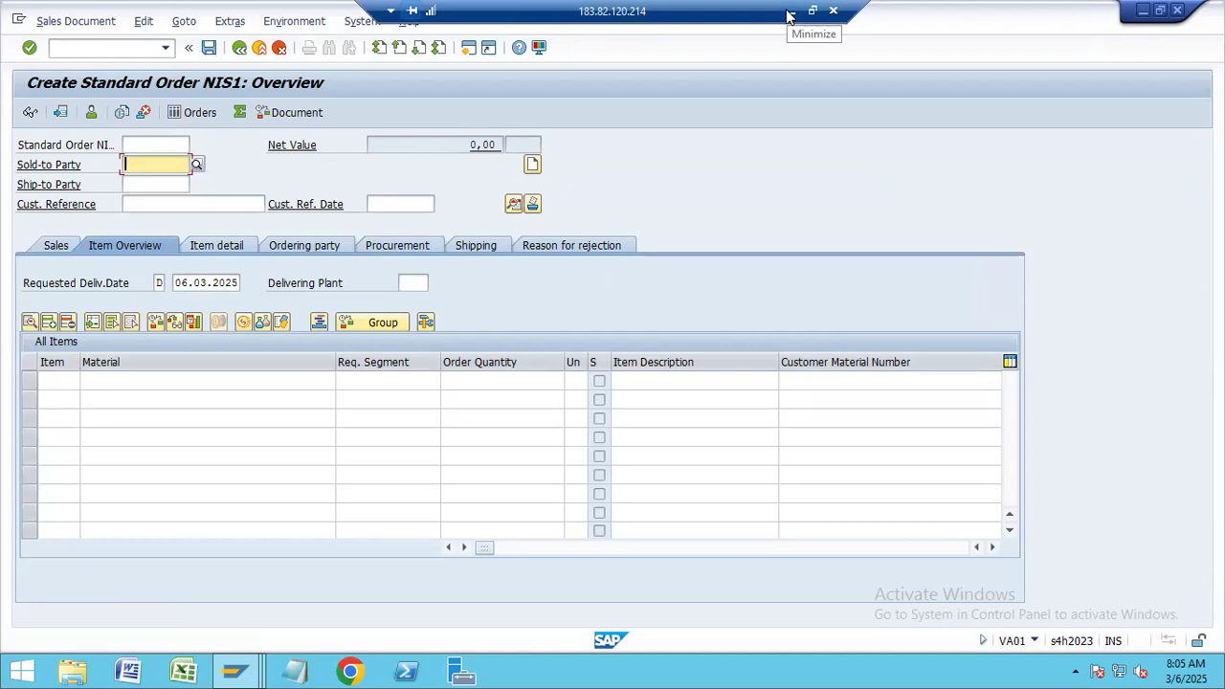
pyautogui.click(787, 17)
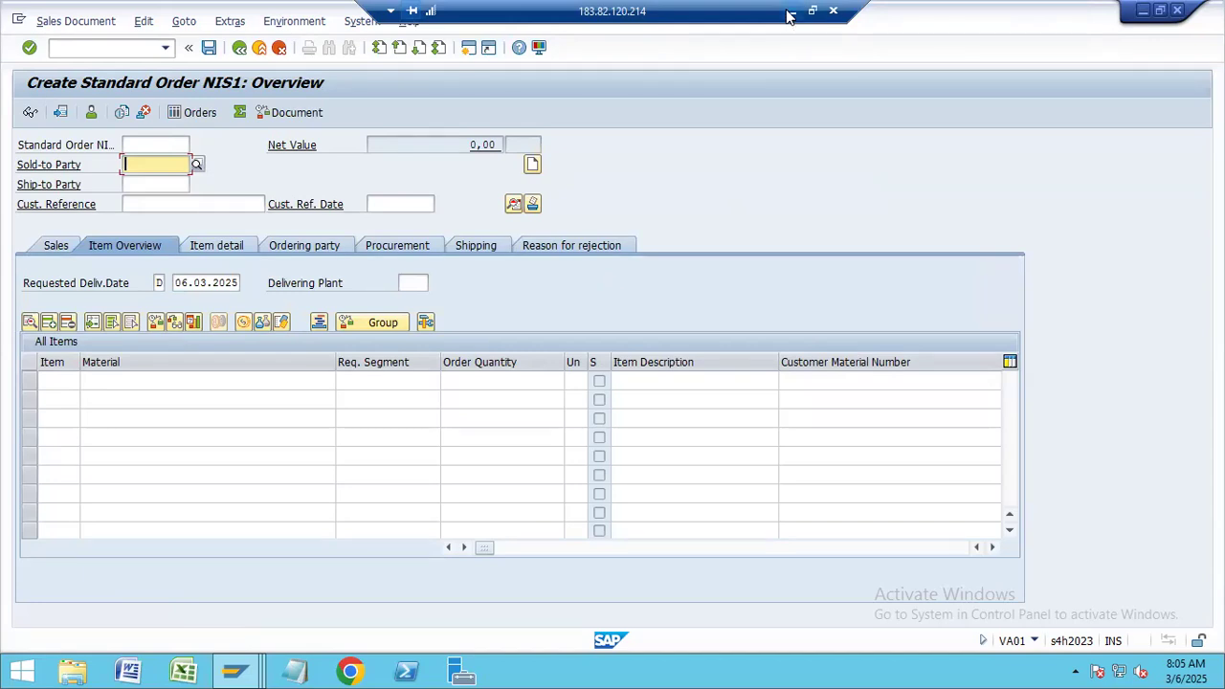